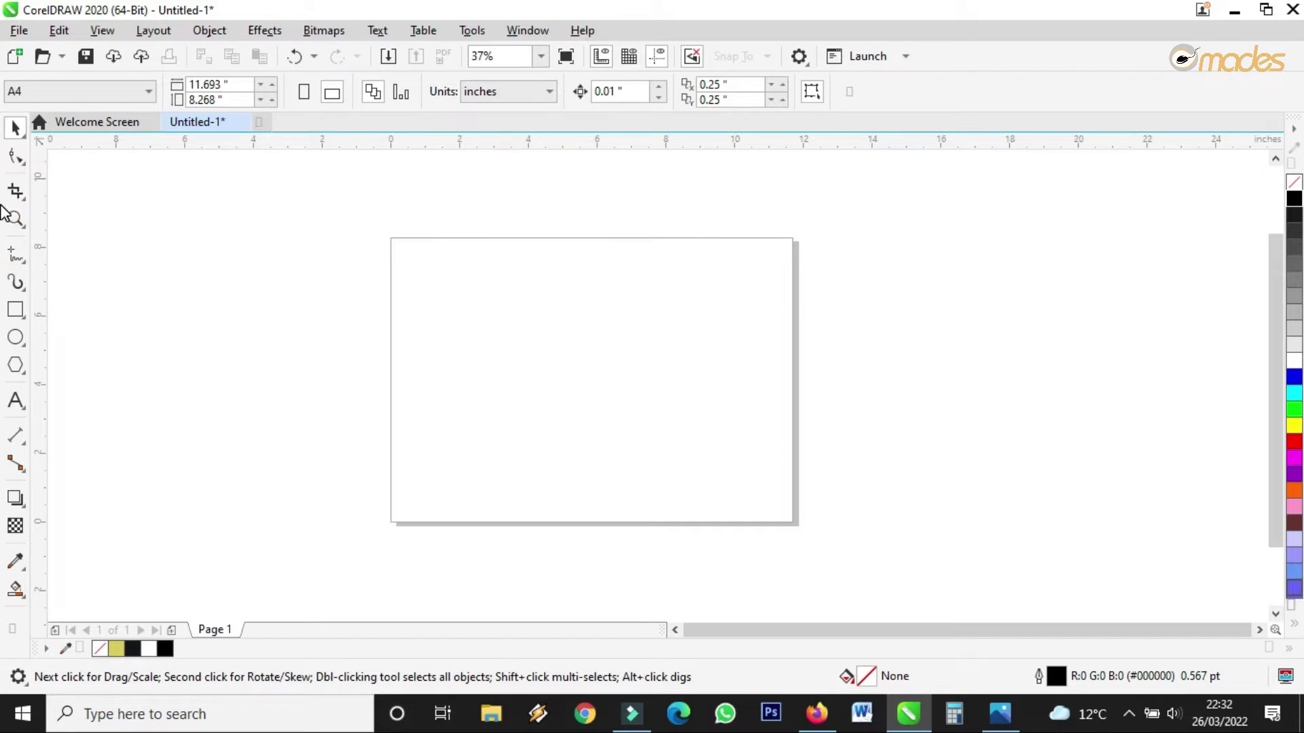
Draw a tall ellipse about 3.88 in wide and 4.3 in high near the middle of the page.
left_click(15, 218)
left_click_drag(373, 231, 808, 523)
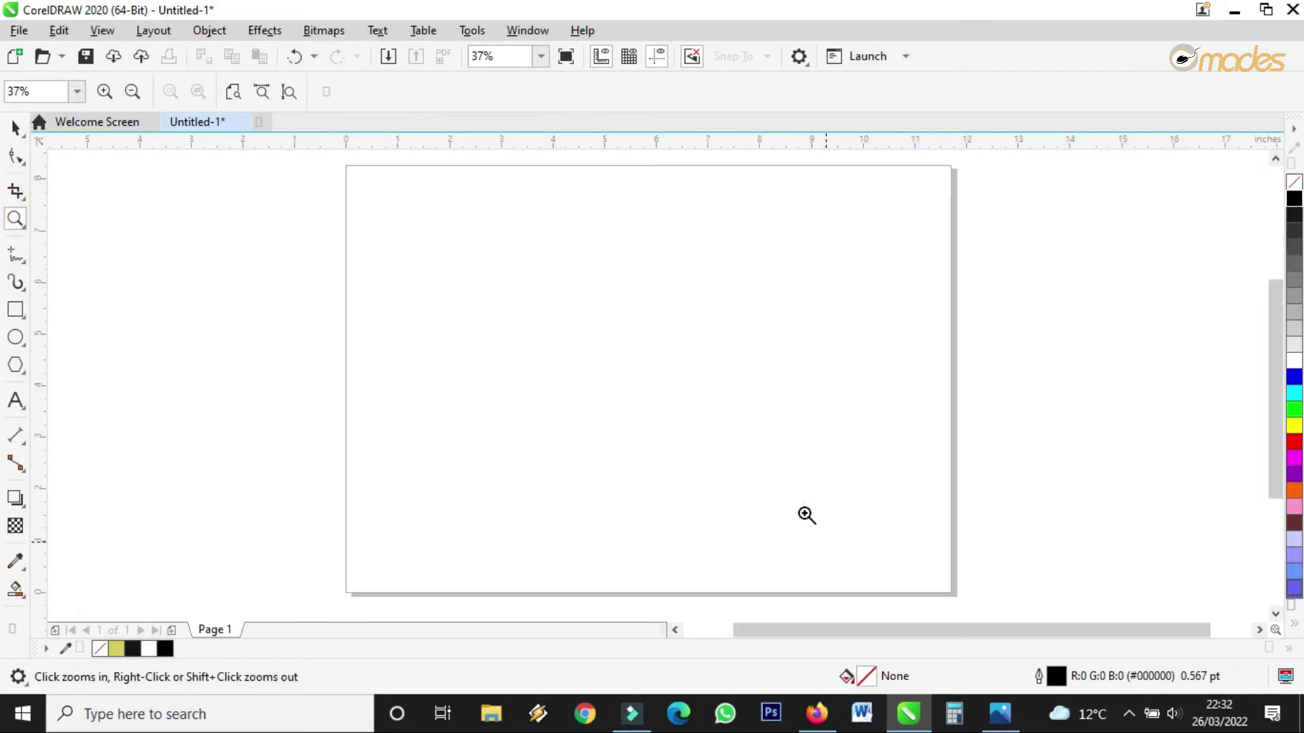
left_click(18, 126)
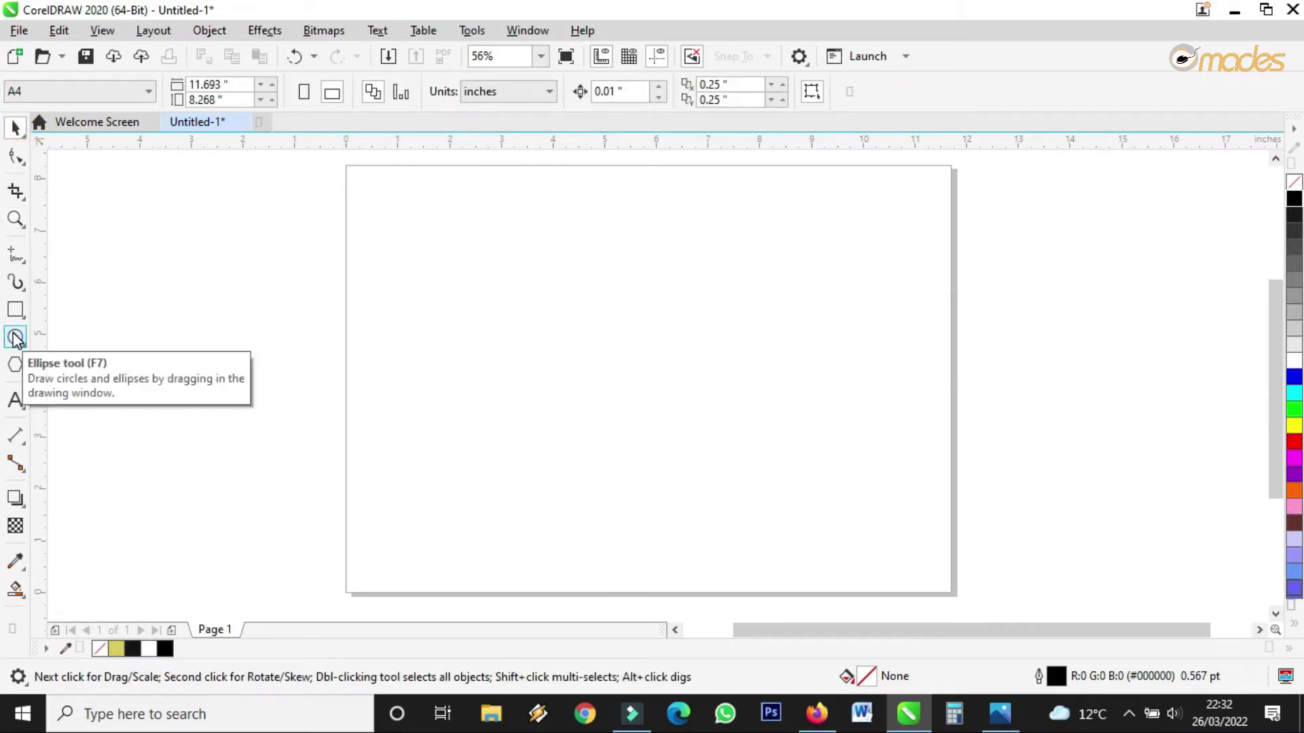
left_click(15, 338)
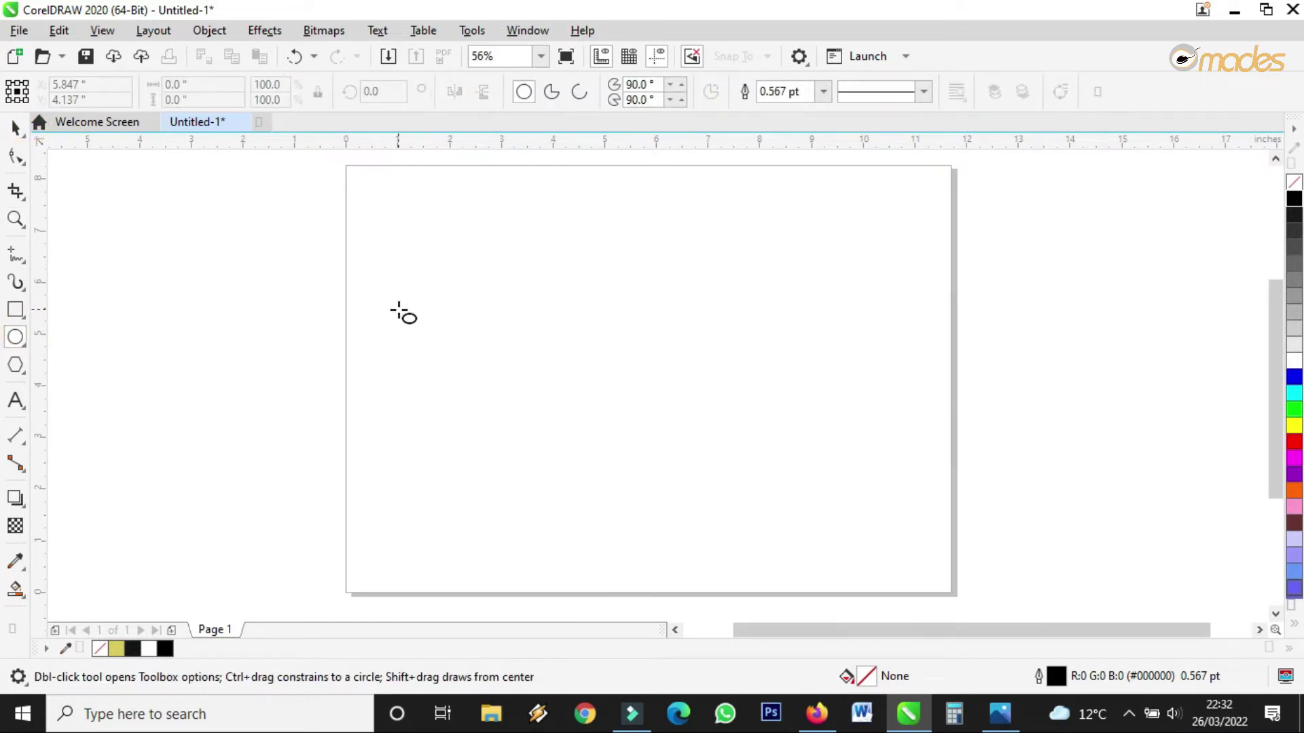
left_click_drag(497, 249, 701, 471)
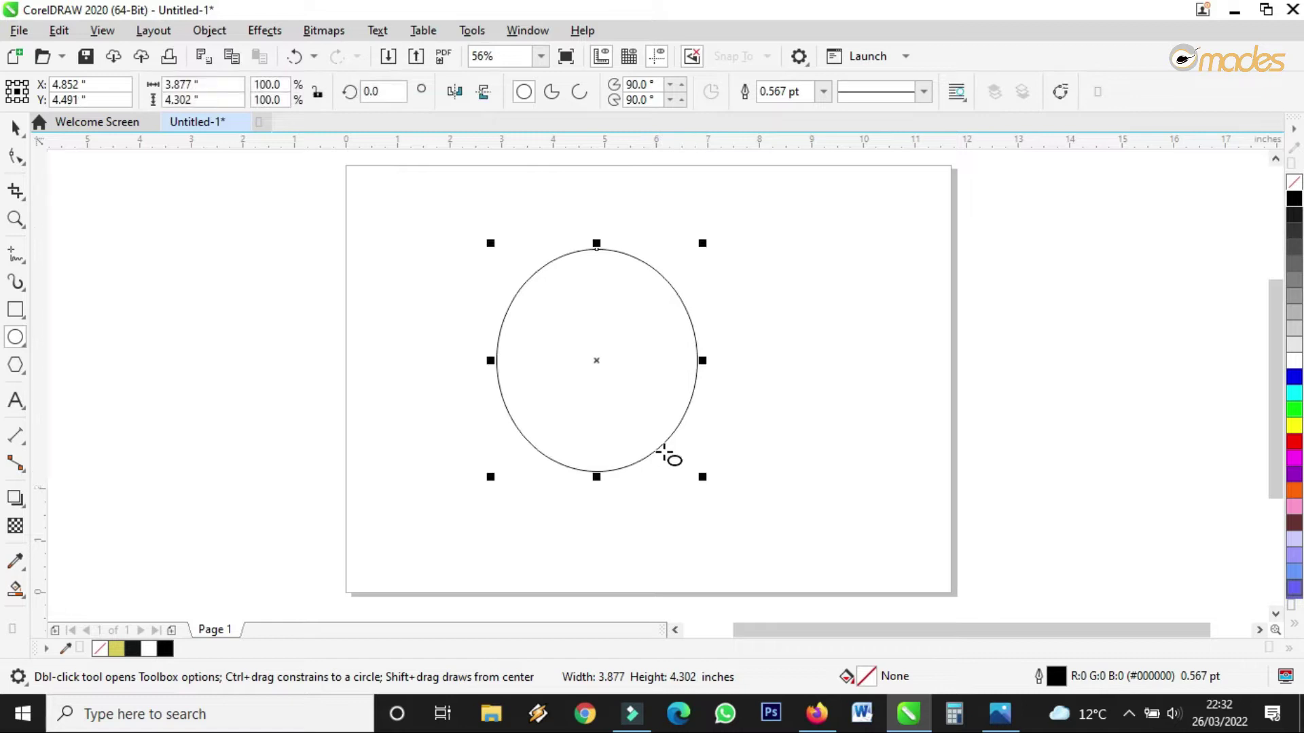
Move the ellipse horizontally left so its centre sits at about X 4.02 in.
left_click(16, 126)
left_click_drag(602, 296, 560, 297)
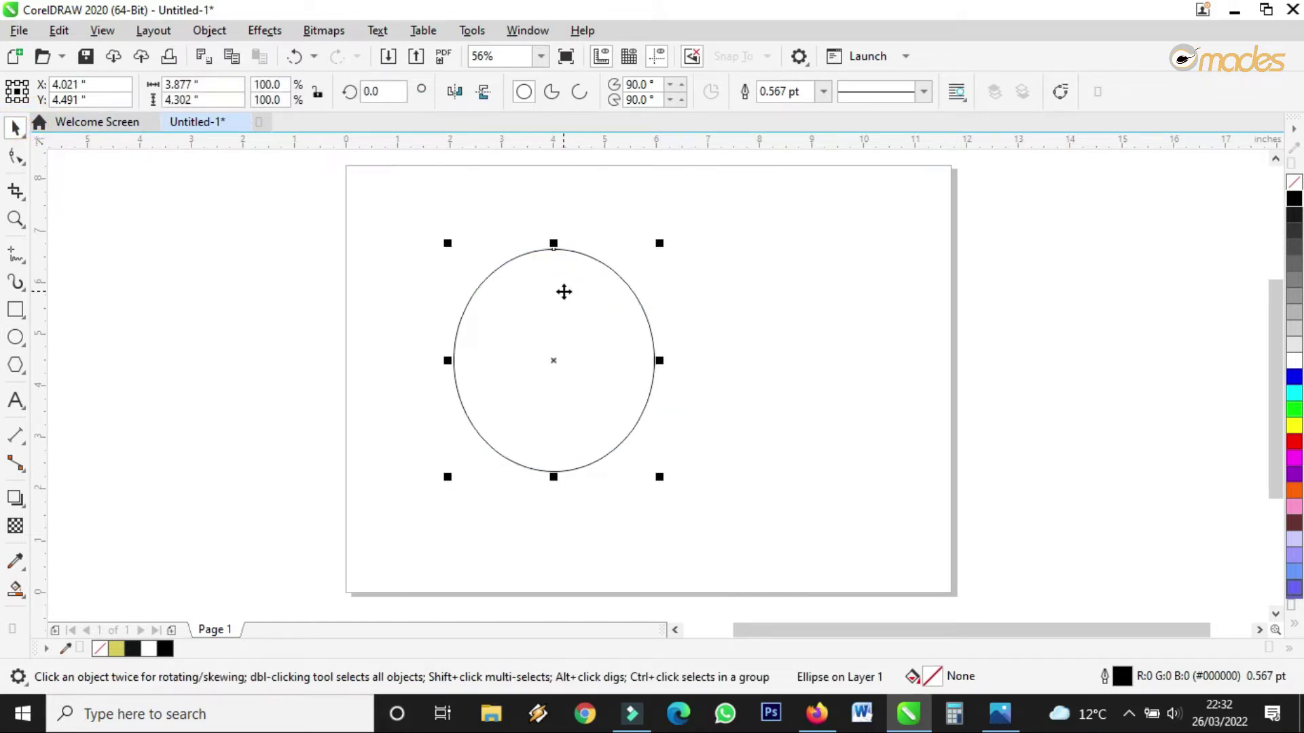
left_click(563, 291)
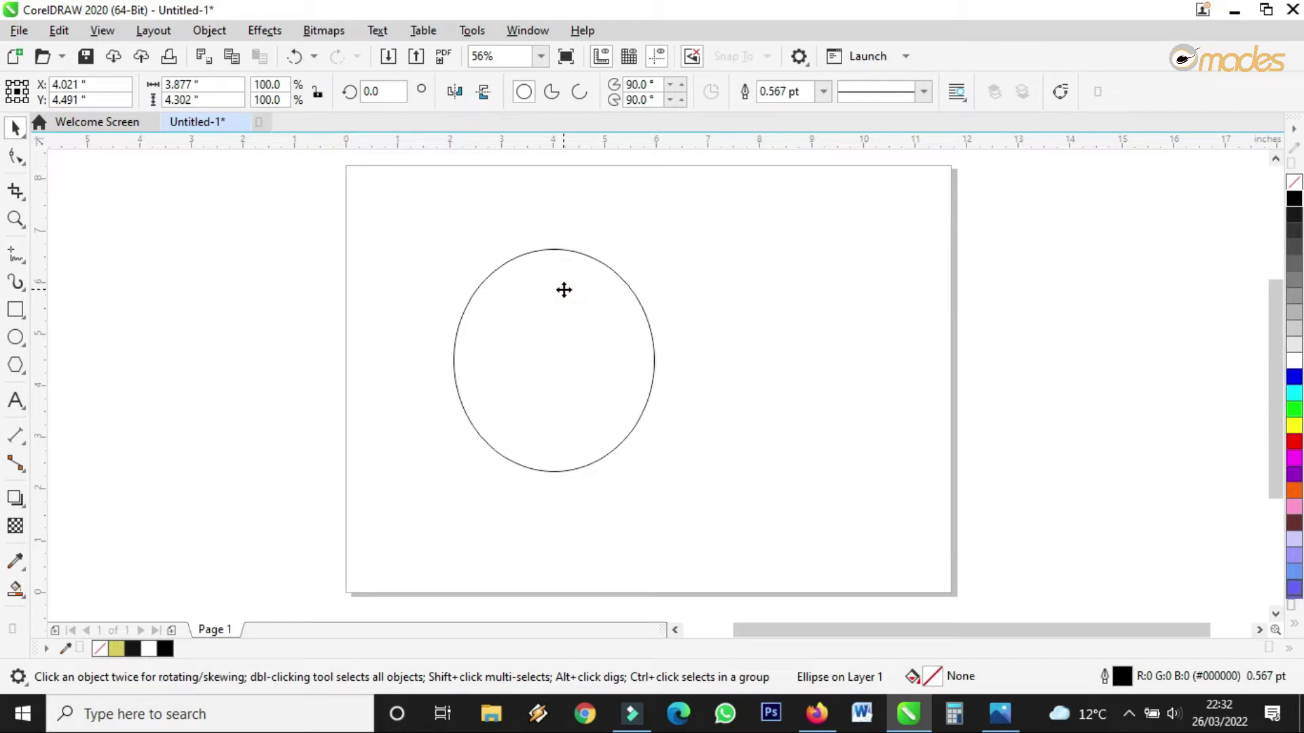
left_click(704, 277)
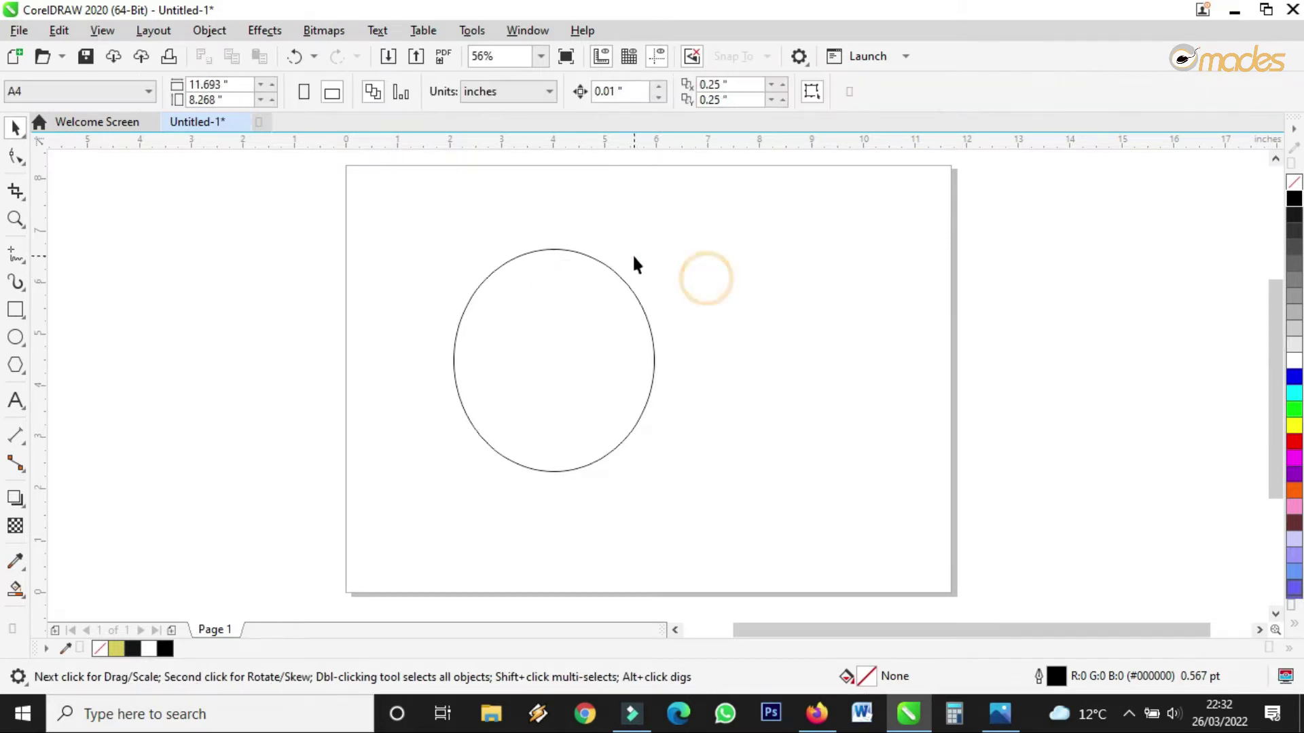
Duplicate the ellipse horizontally to the right, centred at about X 6.56 in, so the two ellipses overlap.
scroll(595, 303, "up", 2)
left_click(596, 308)
scroll(597, 306, "down", 2)
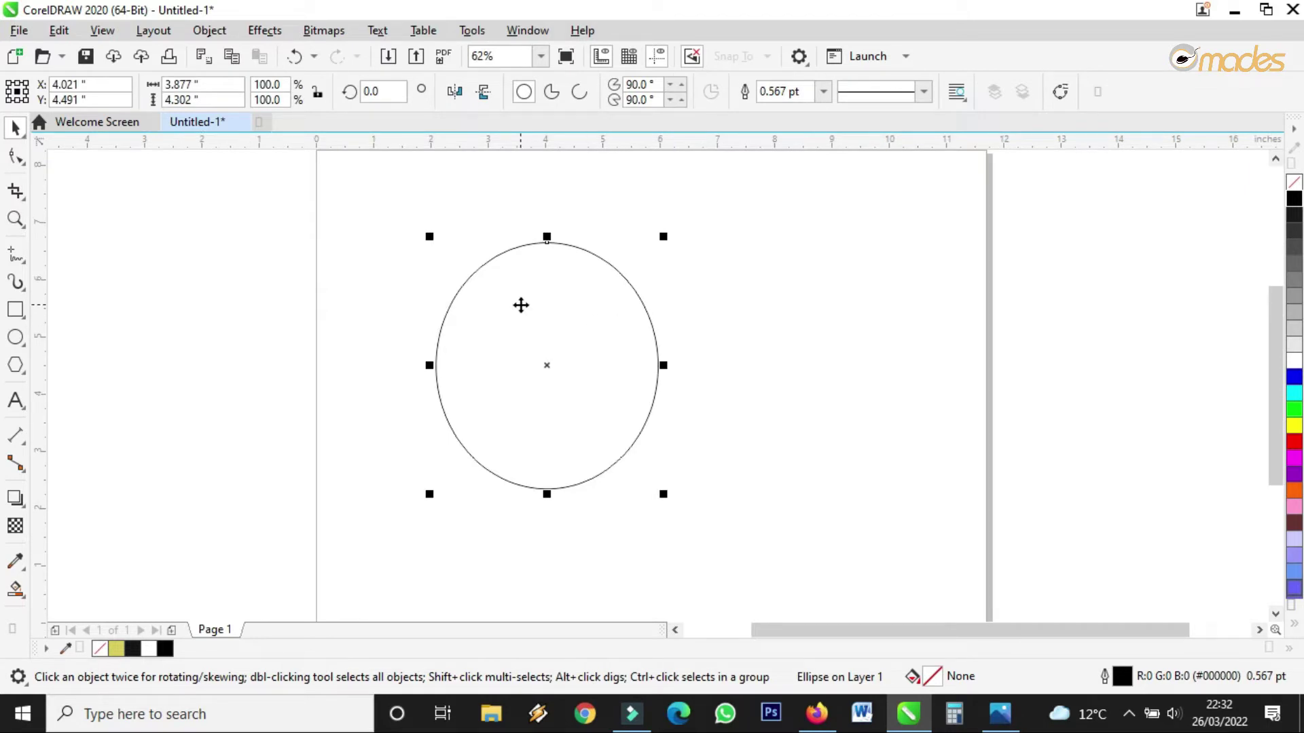
left_click(519, 305)
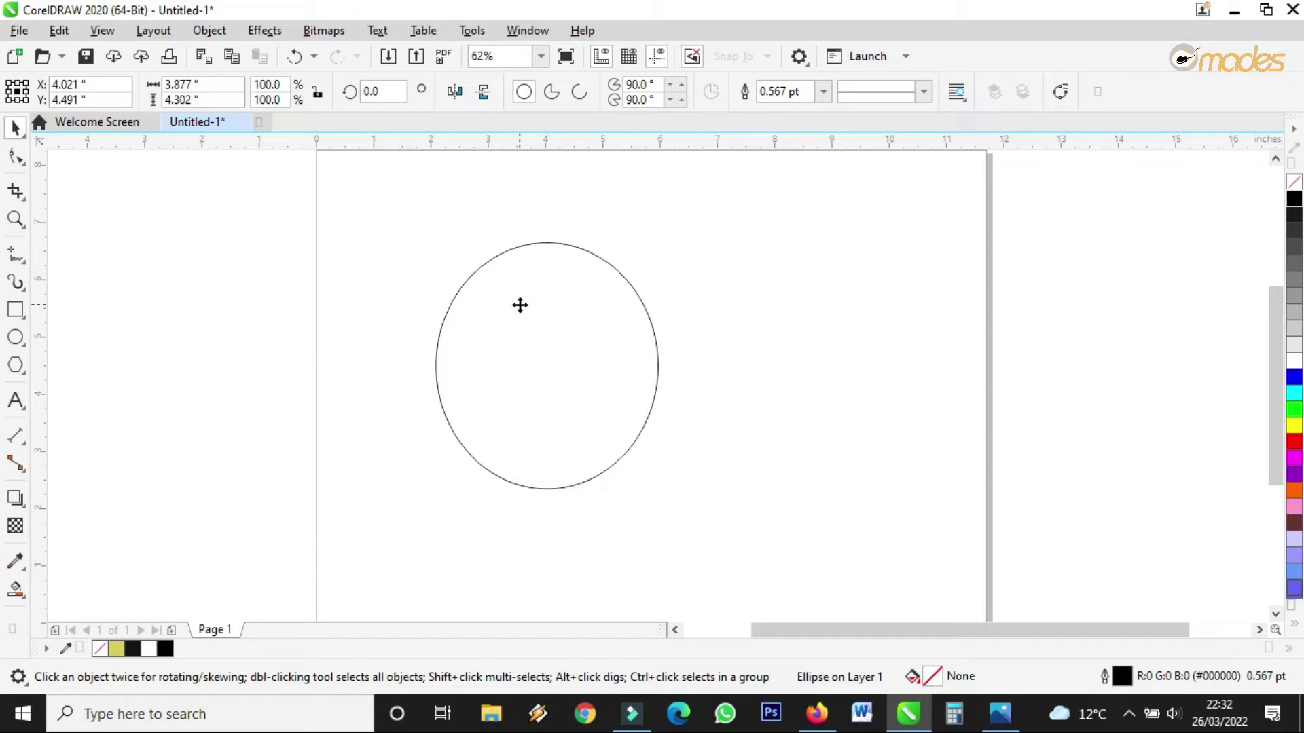
left_click_drag(520, 304, 668, 314)
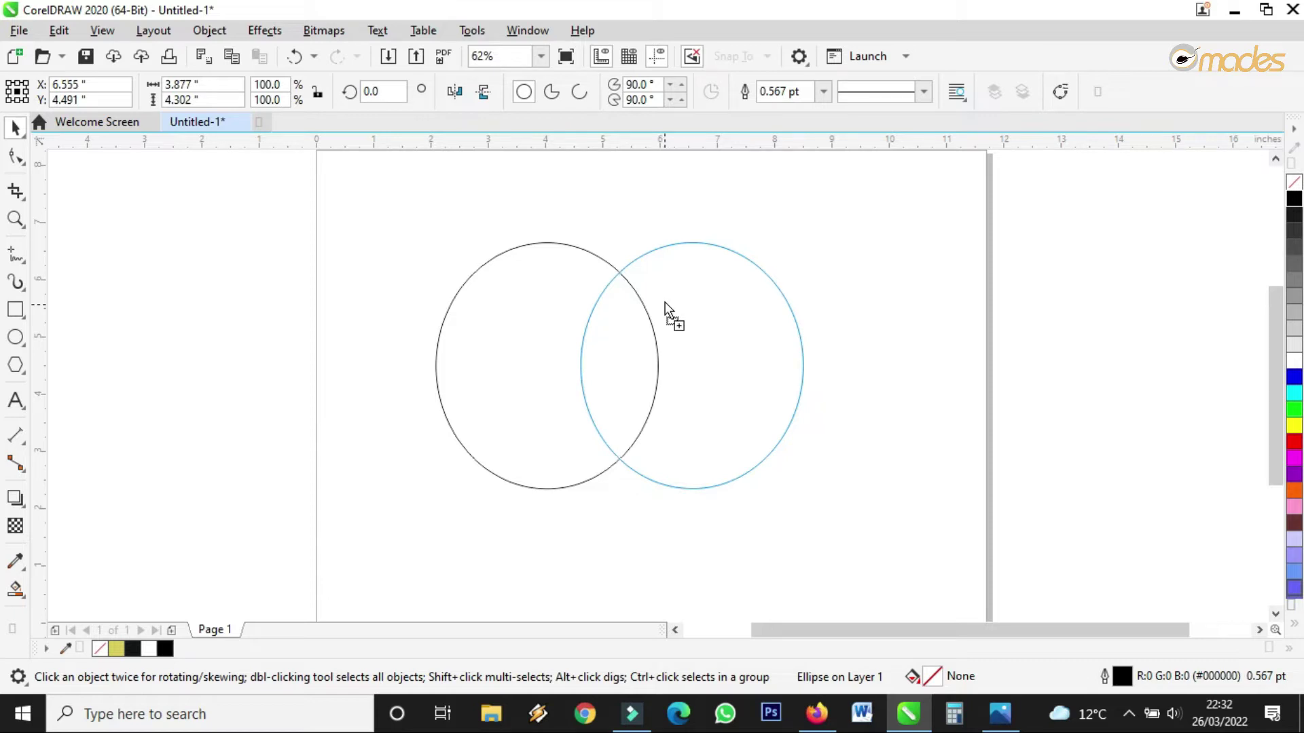
left_click_drag(664, 303, 661, 303)
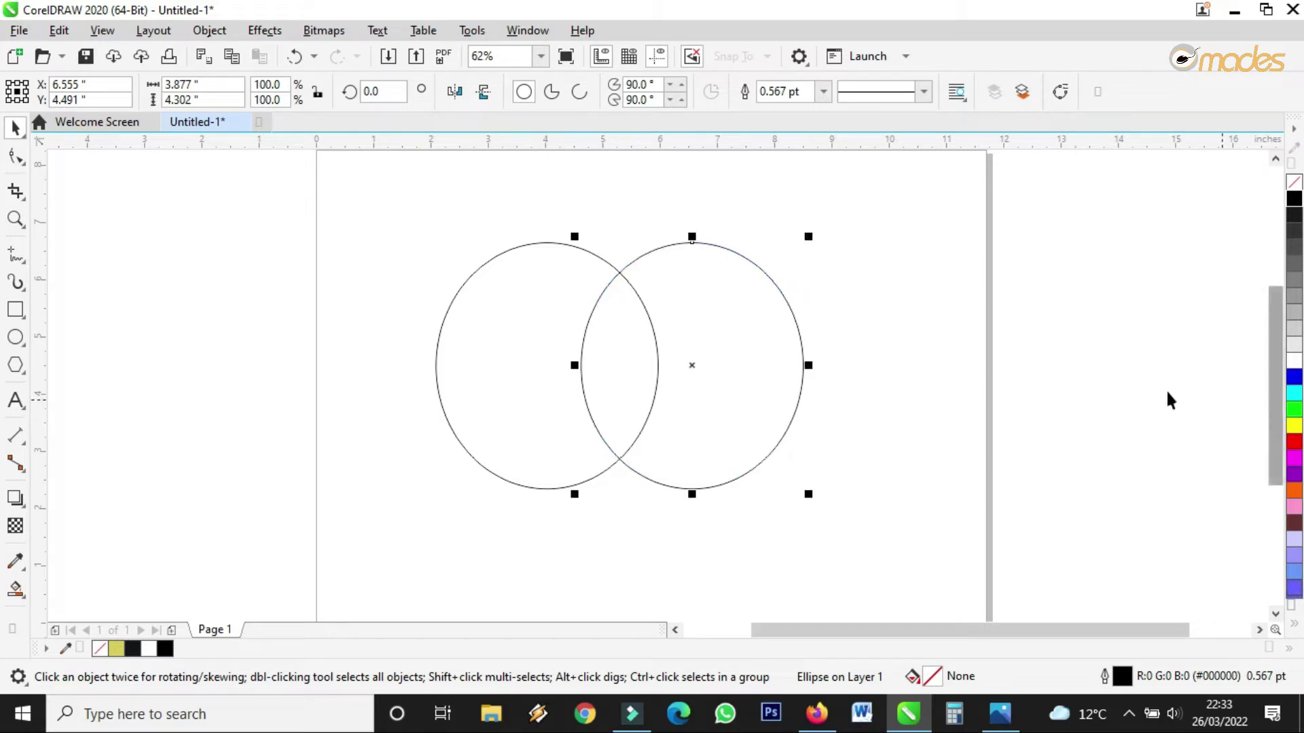
left_click(1064, 374)
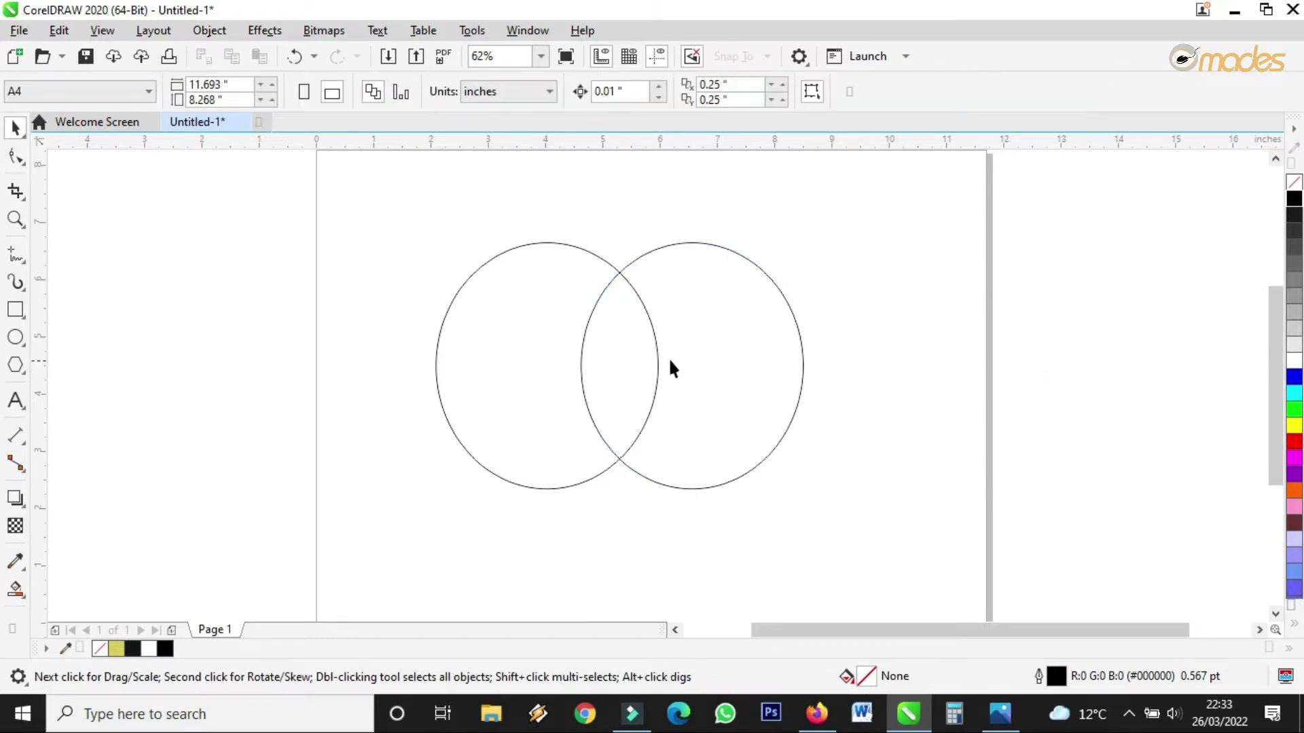
Use Smart Fill to turn the overlap between the two ellipses into a yellow leaf shape.
left_click(515, 281)
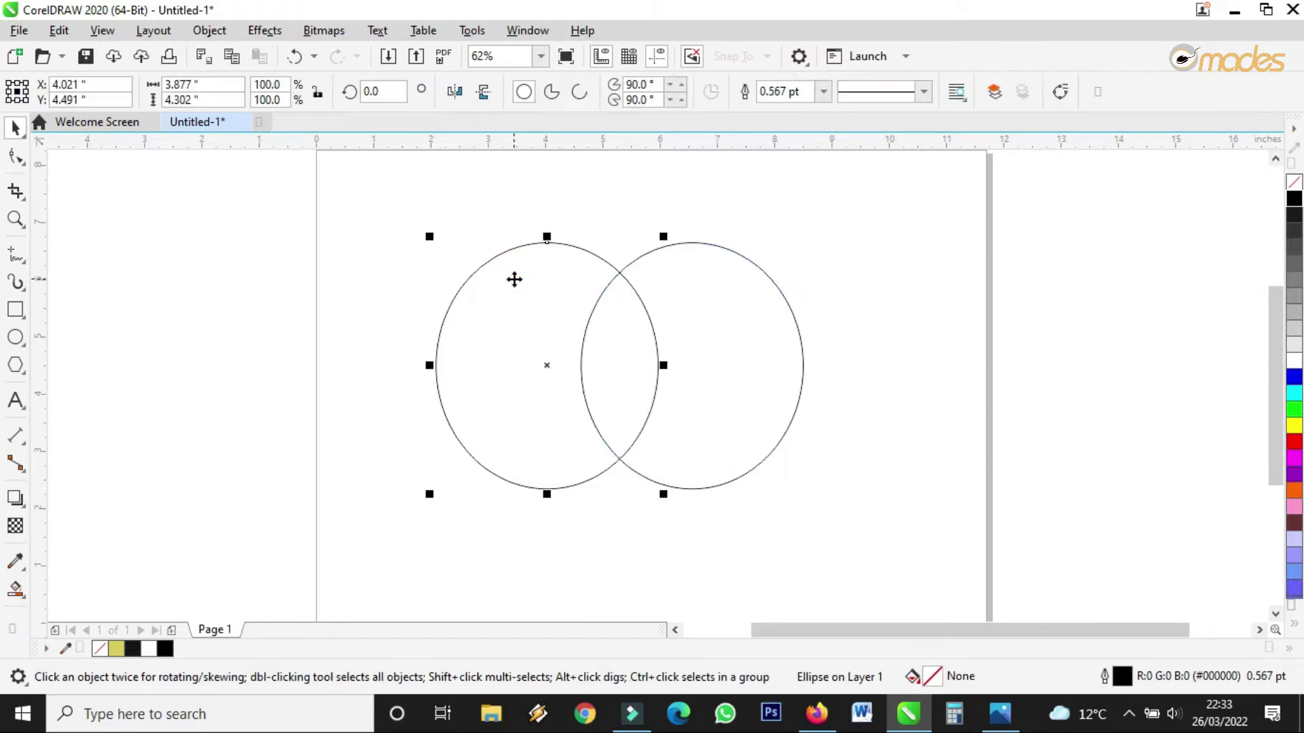
left_click(722, 298)
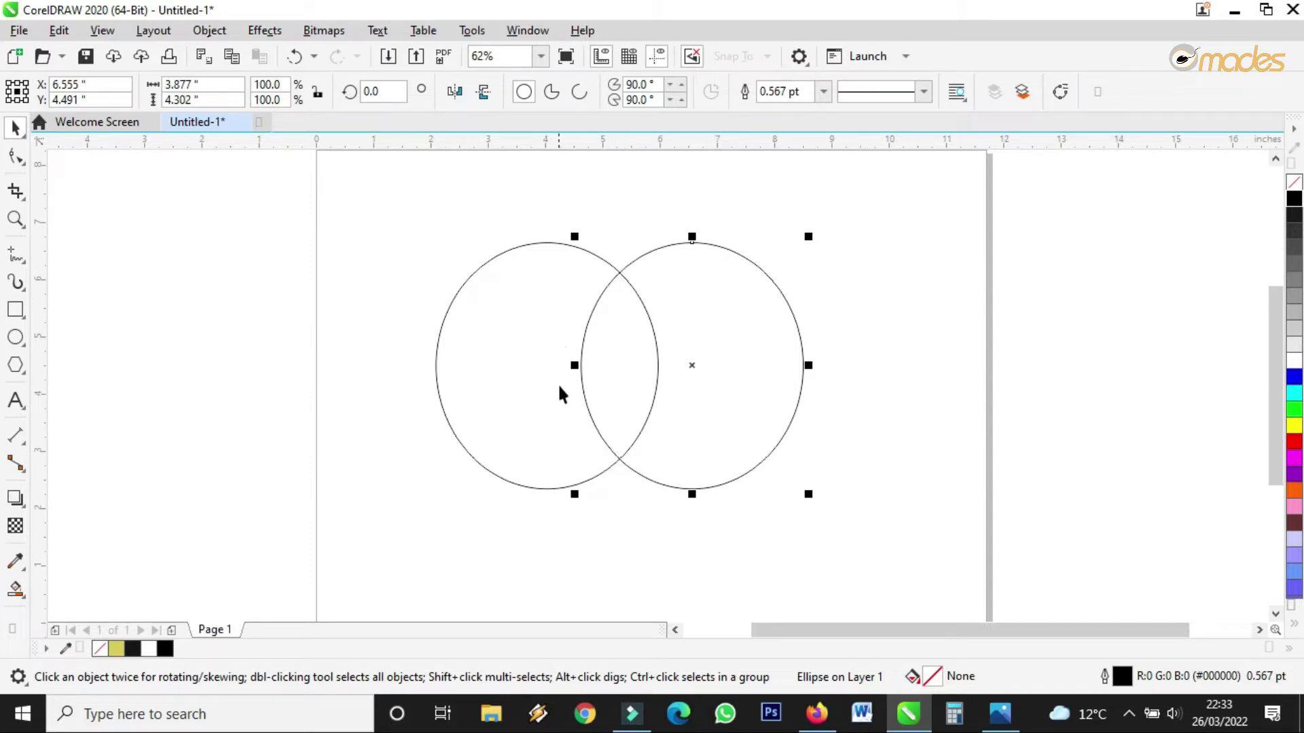
left_click(29, 600)
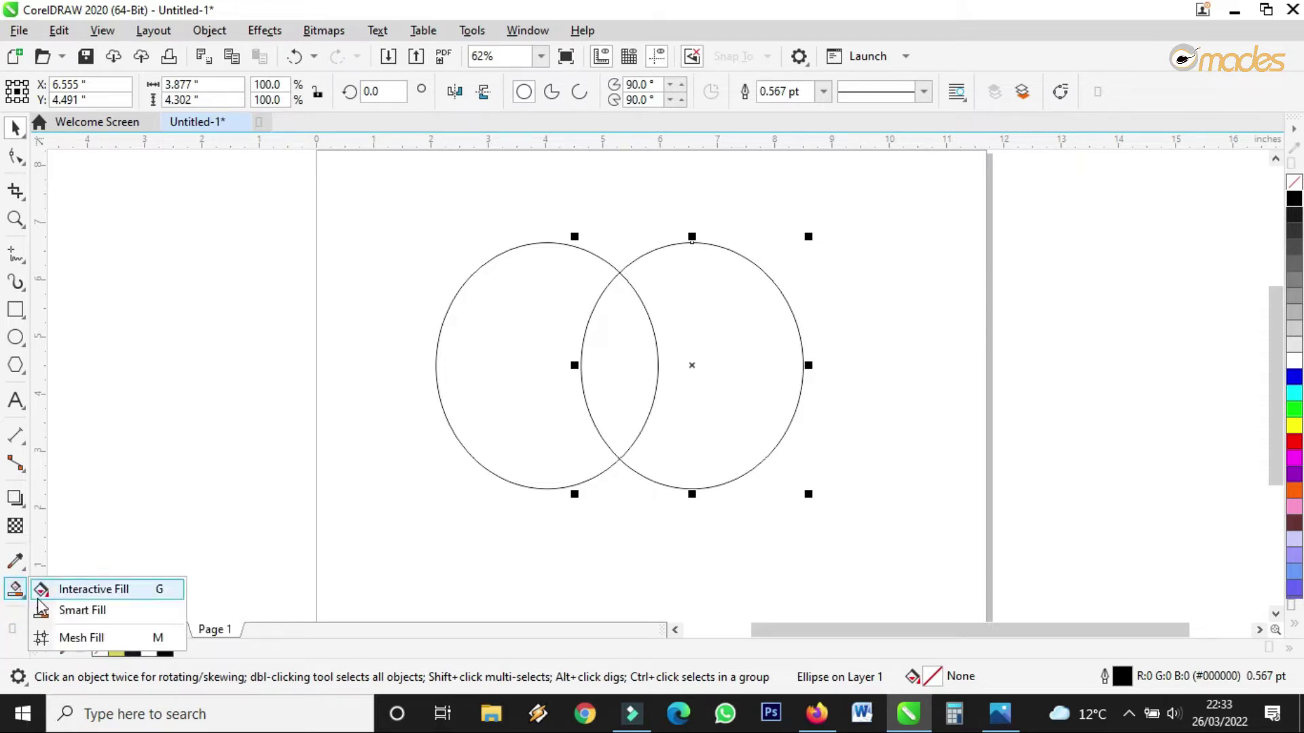
left_click(67, 611)
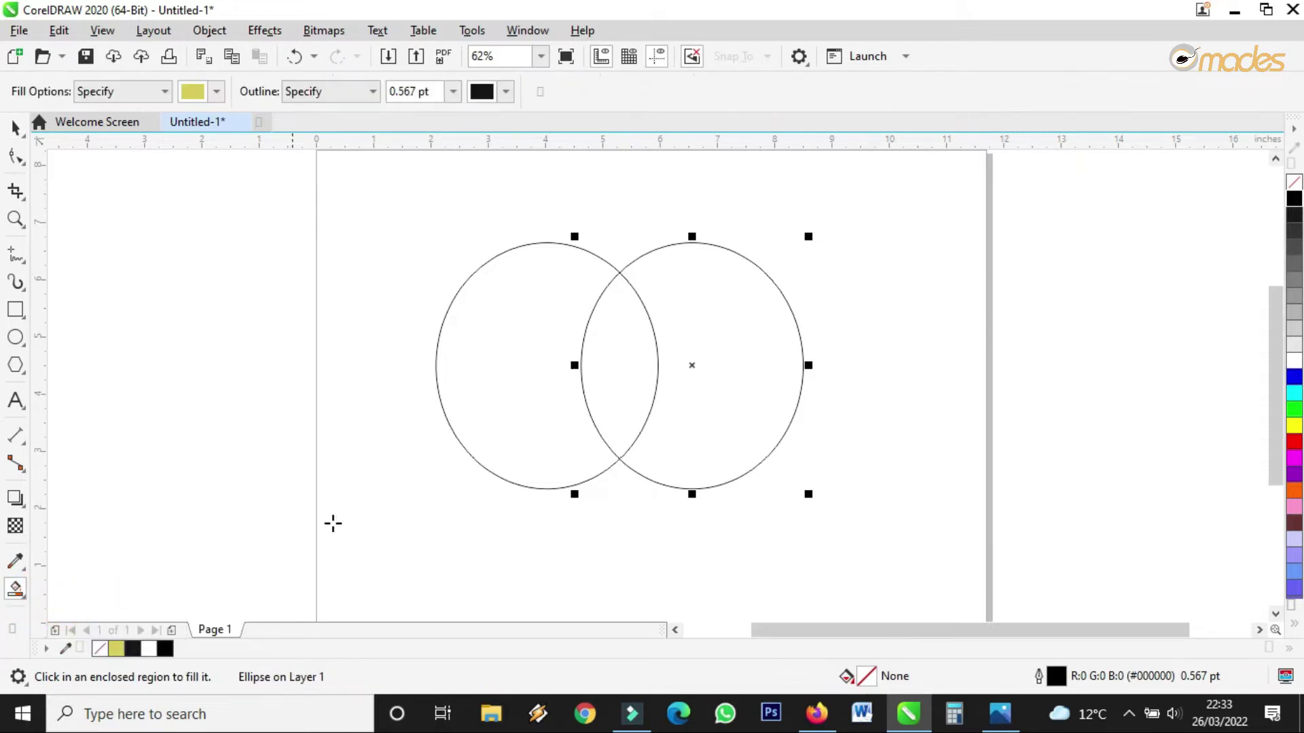
left_click(632, 334)
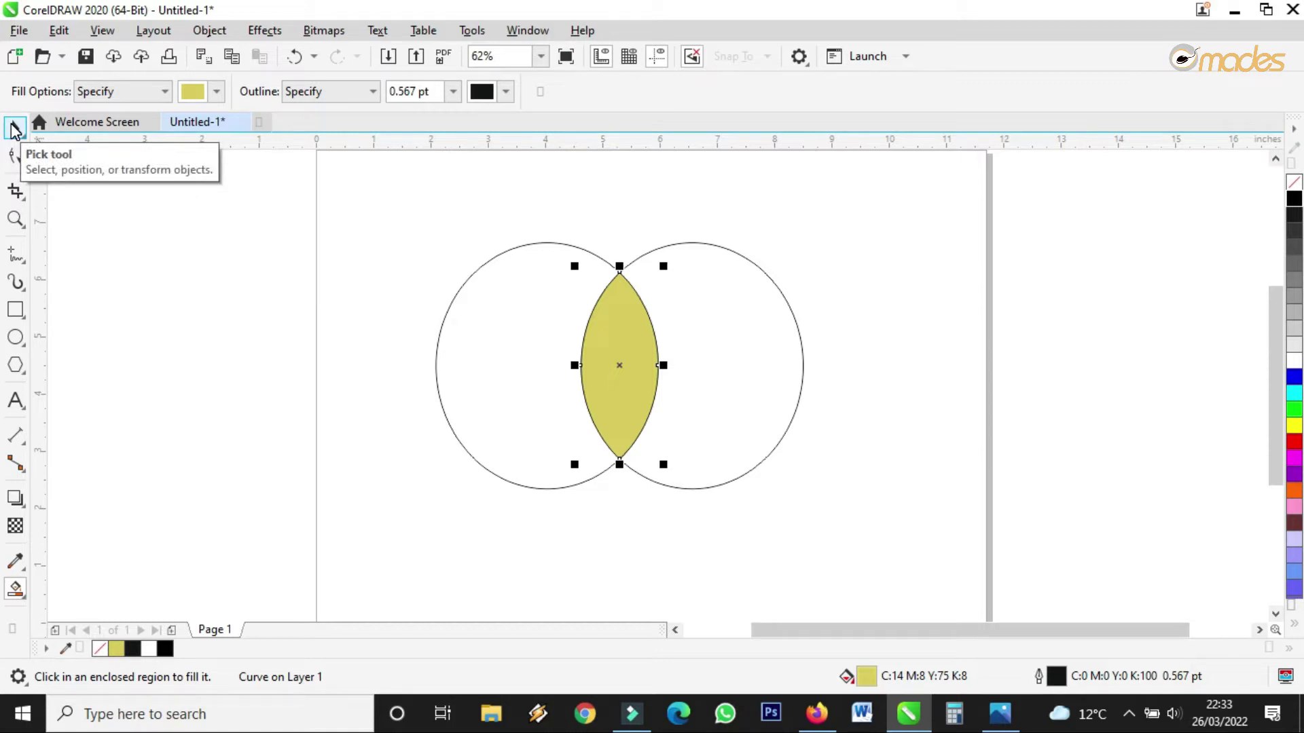
Move both original ellipses off the leaf shape and delete them.
left_click(15, 128)
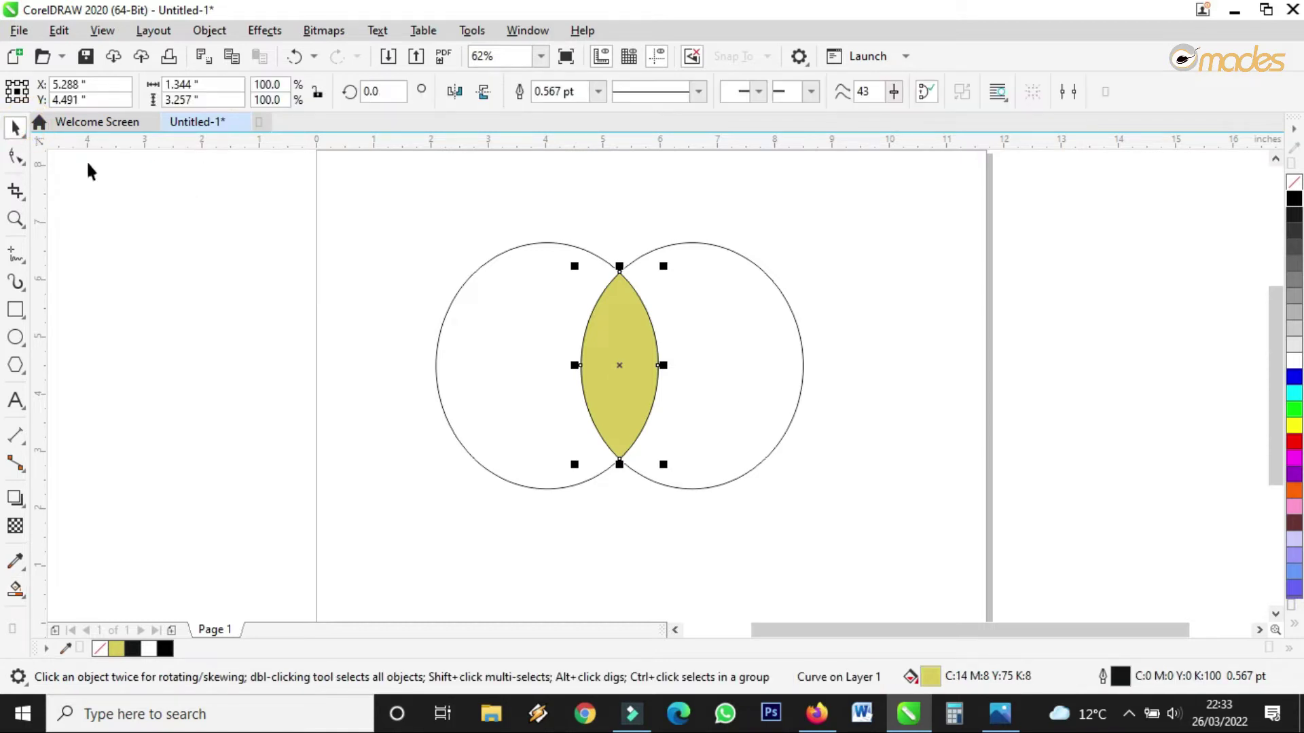
left_click(514, 267)
left_click_drag(552, 265, 261, 253)
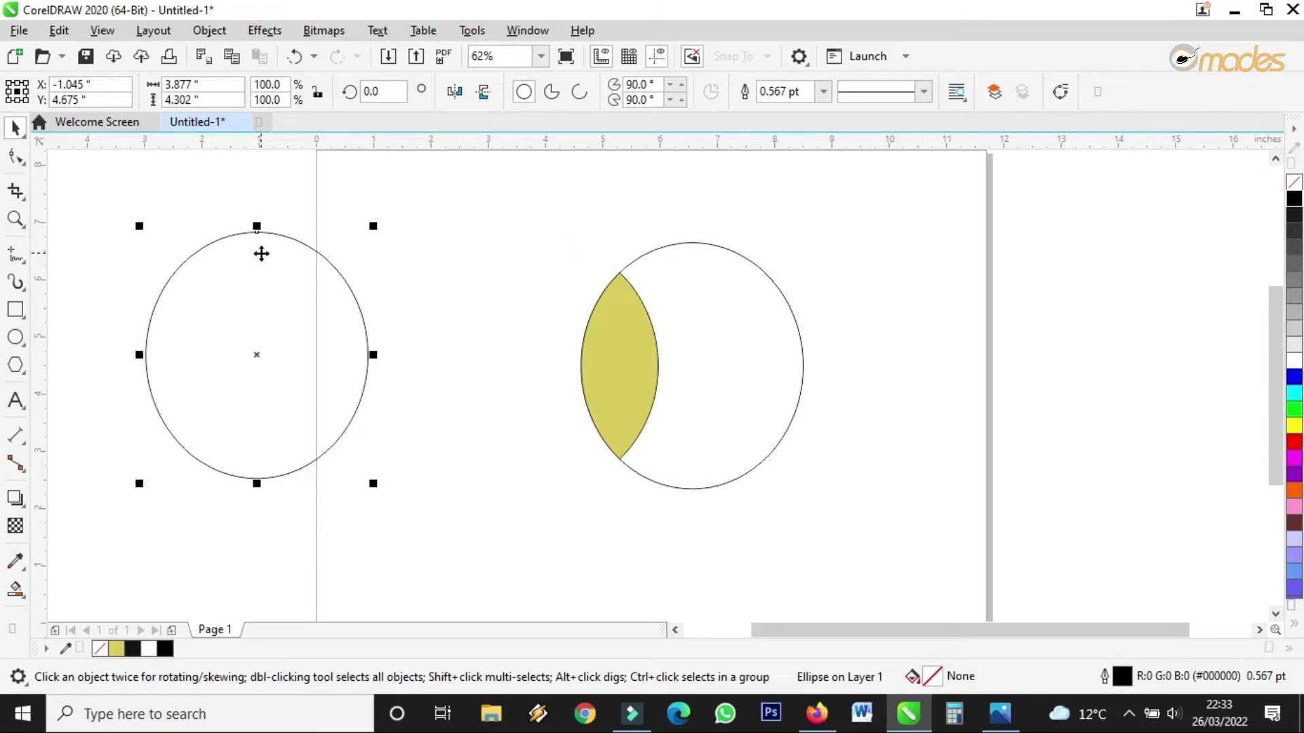
key("Delete")
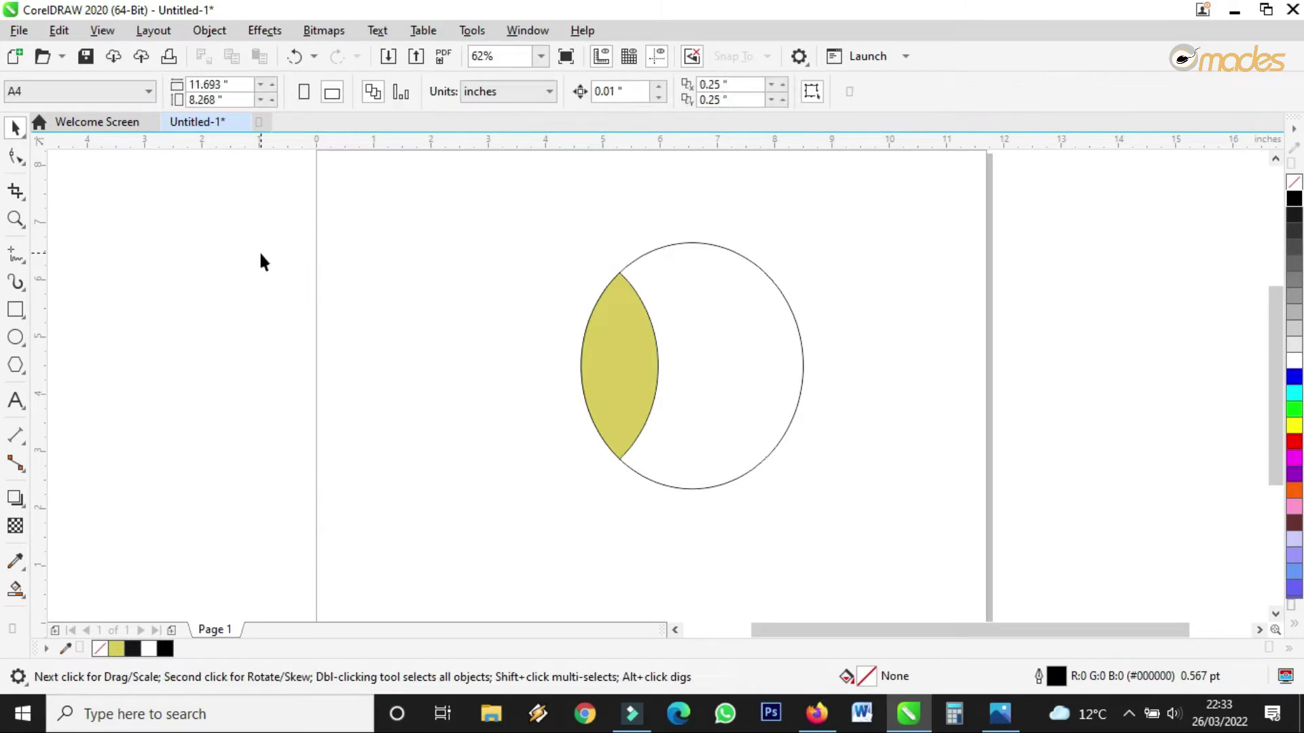
left_click(703, 340)
left_click_drag(703, 340, 961, 358)
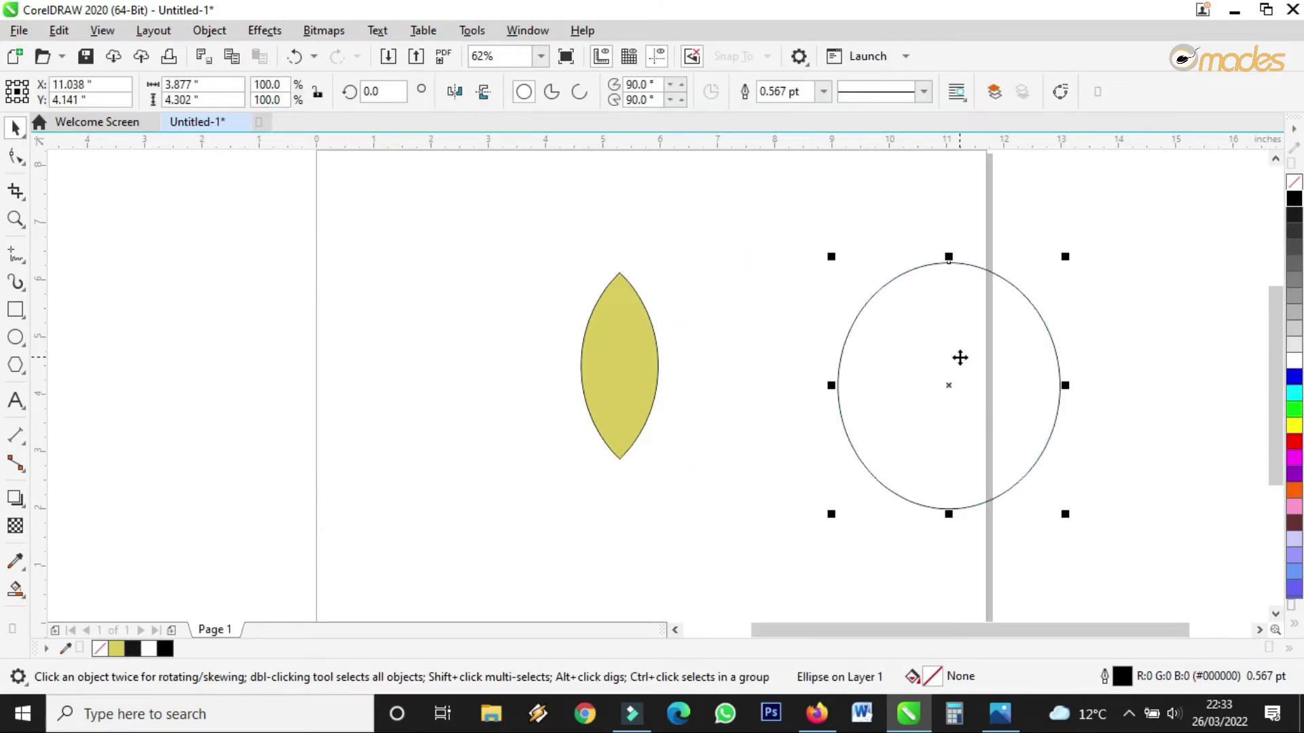
key("Delete")
Narrow the leaf shape slightly from its right side to a width of about 1.26 in.
left_click(616, 357)
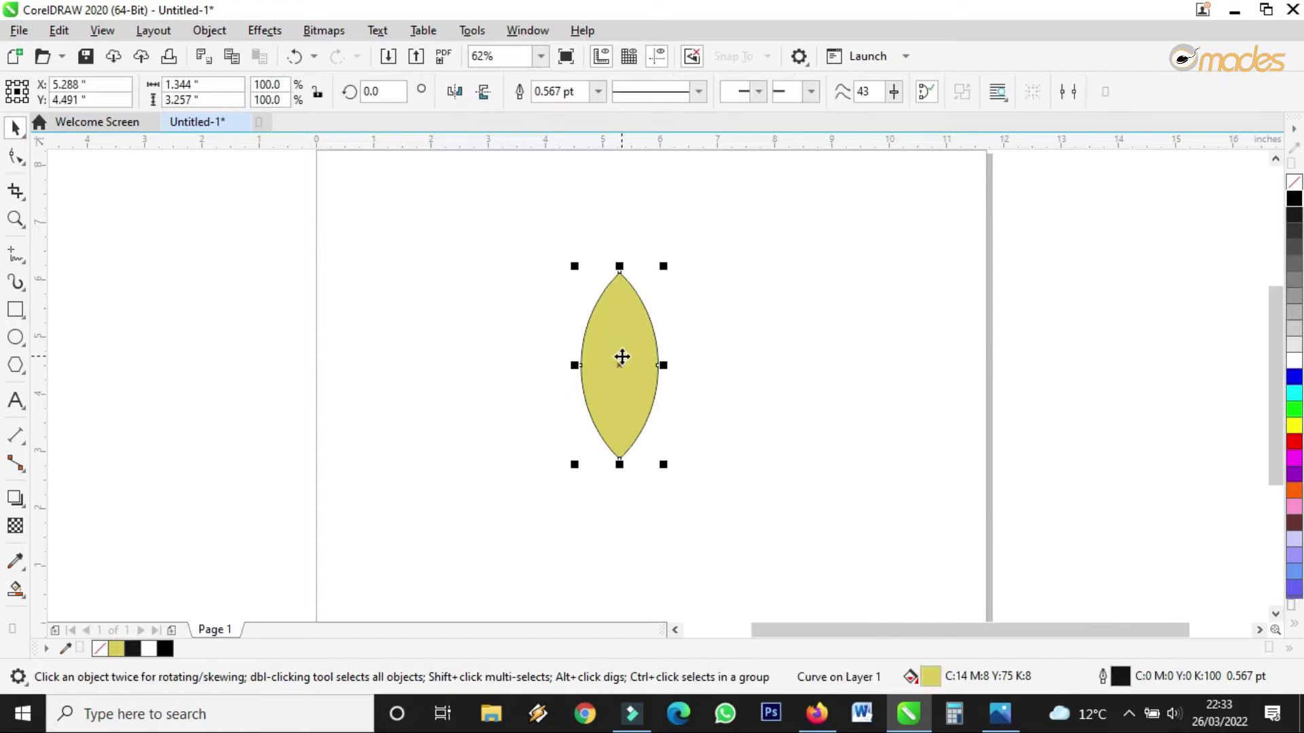
scroll(625, 356, "up", 2)
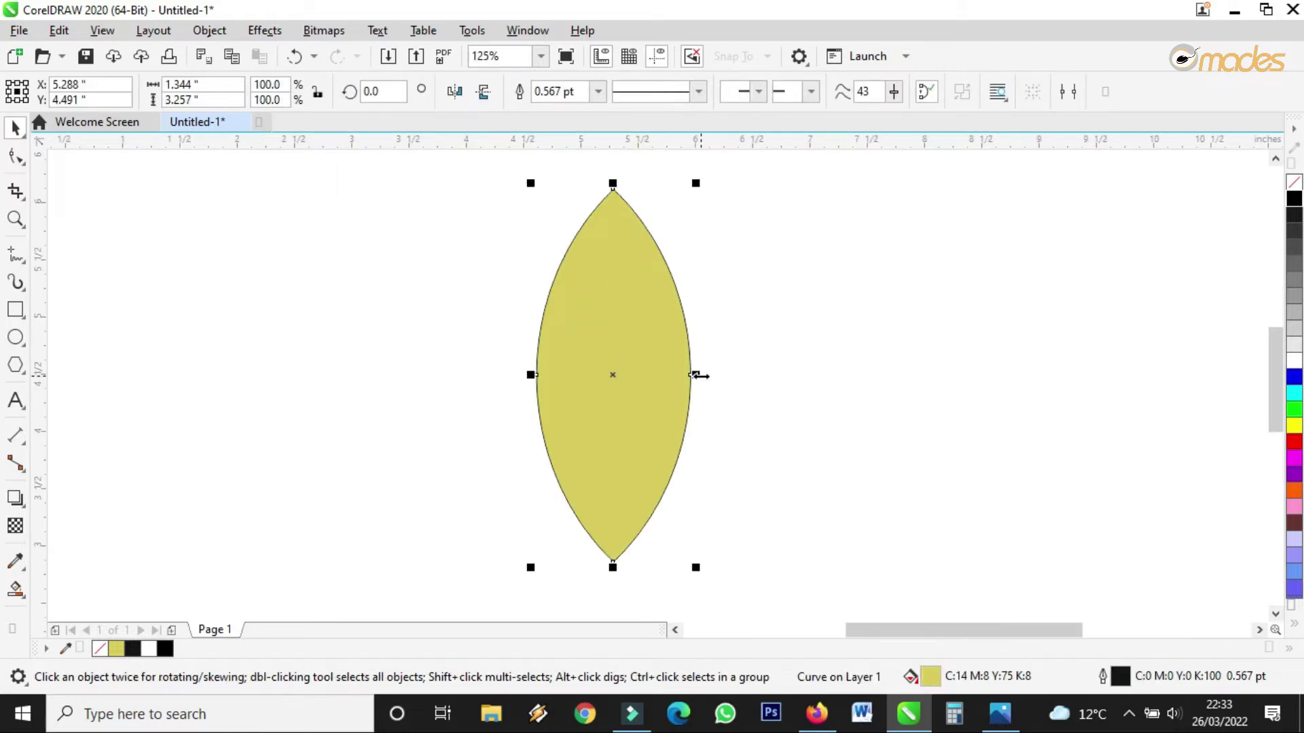
left_click_drag(699, 375, 692, 376)
scroll(593, 385, "down", 2)
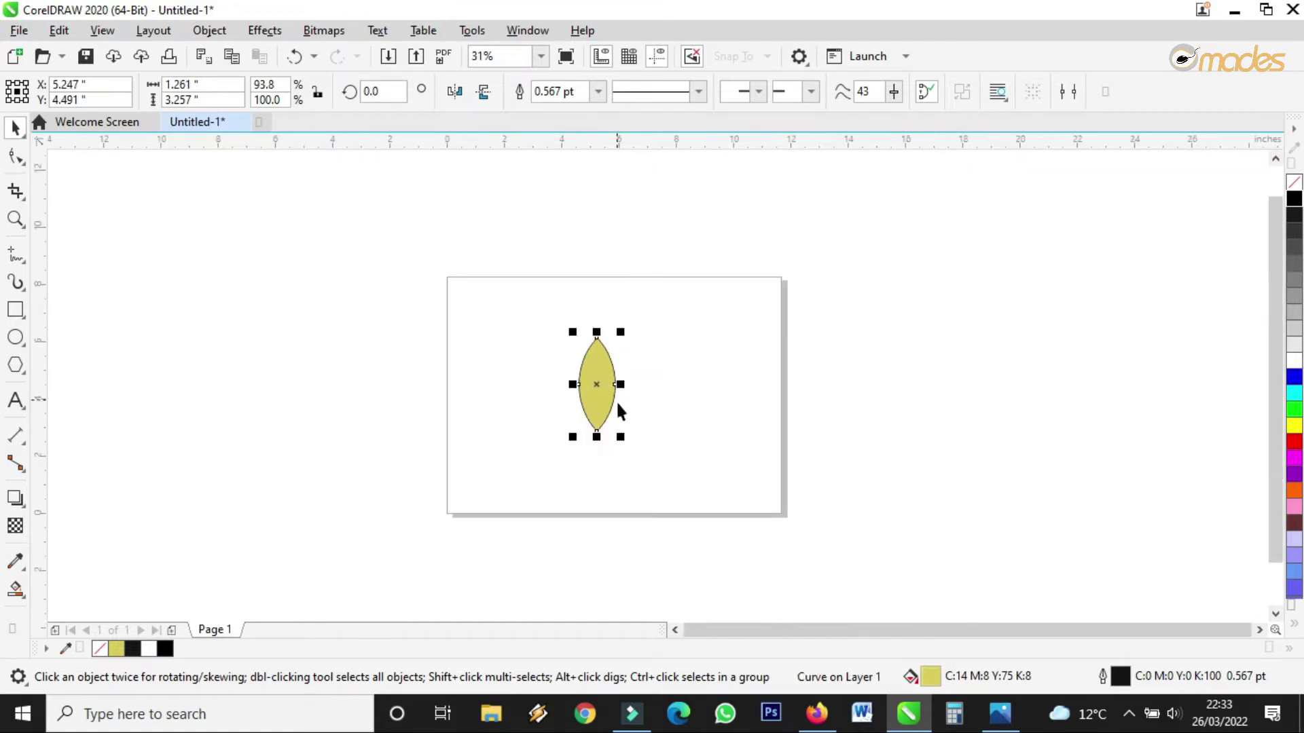
Remove the leaf's outline by setting its outline width to None.
scroll(618, 410, "up", 1)
scroll(588, 356, "up", 2)
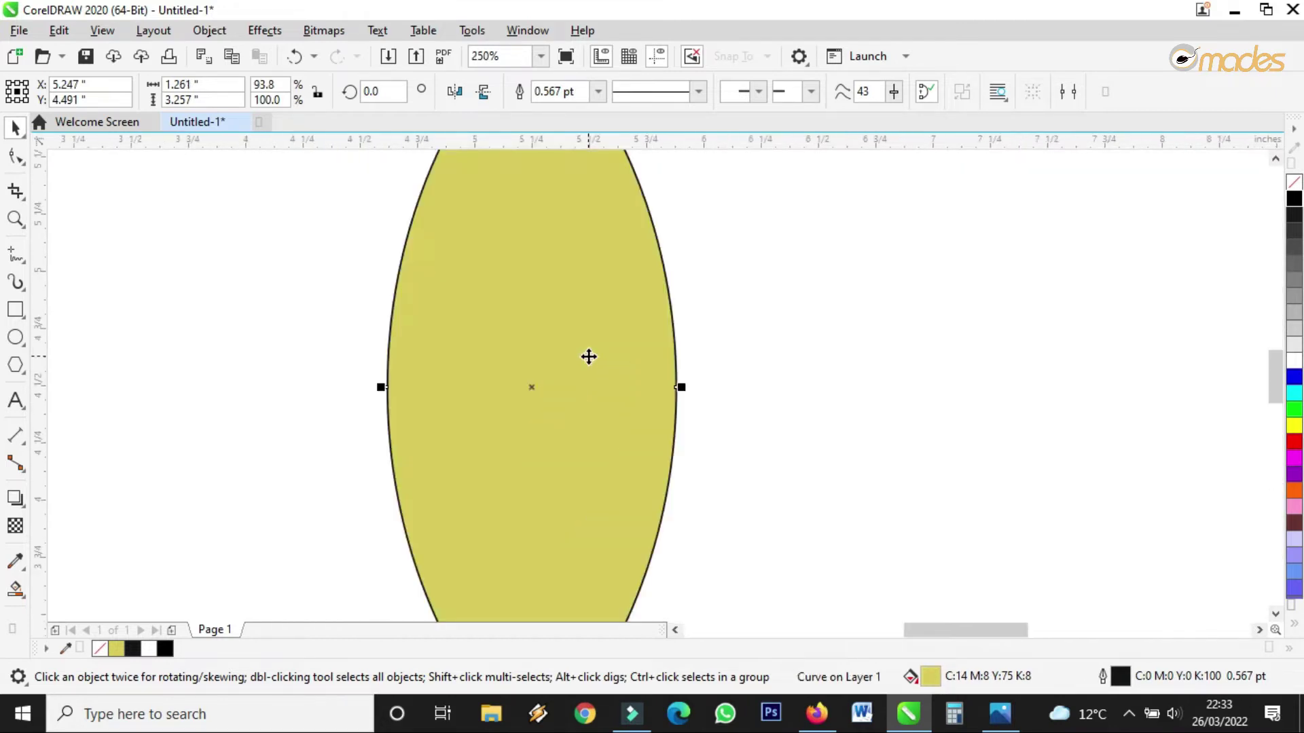
scroll(589, 357, "down", 2)
scroll(588, 285, "up", 3)
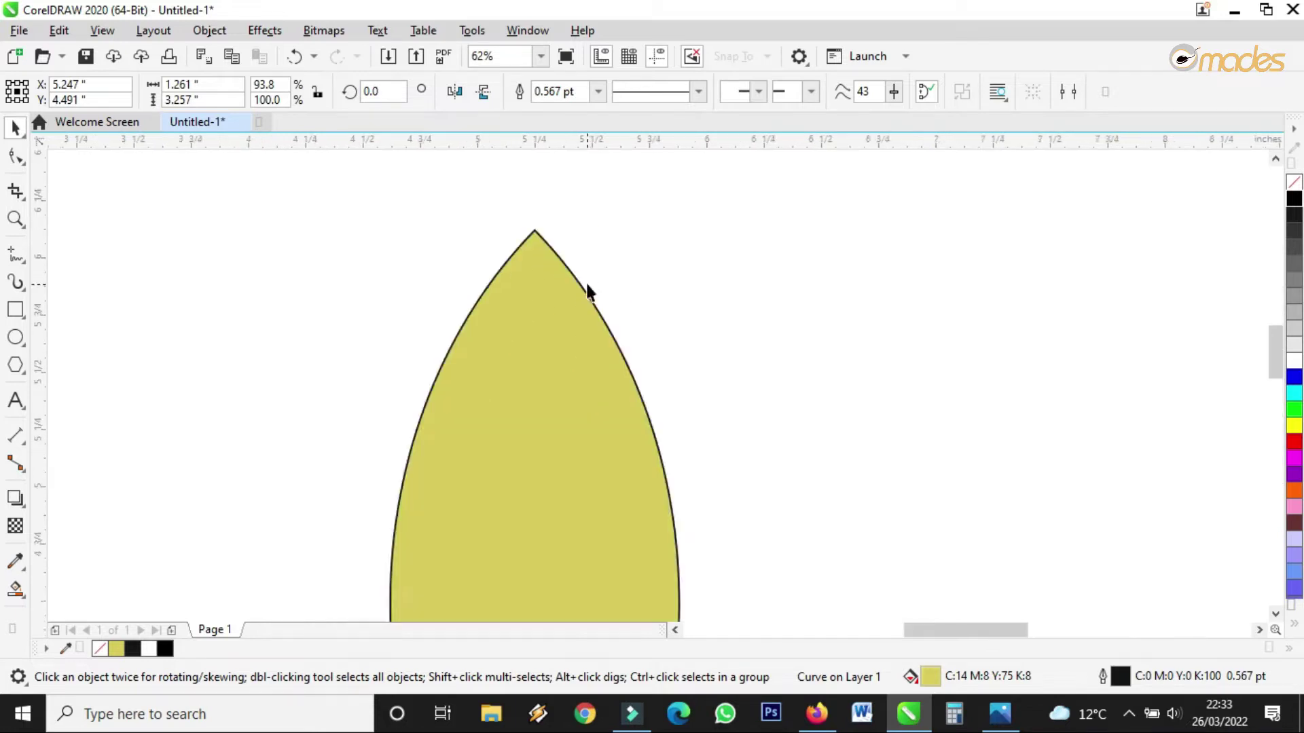
scroll(483, 239, "up", 1)
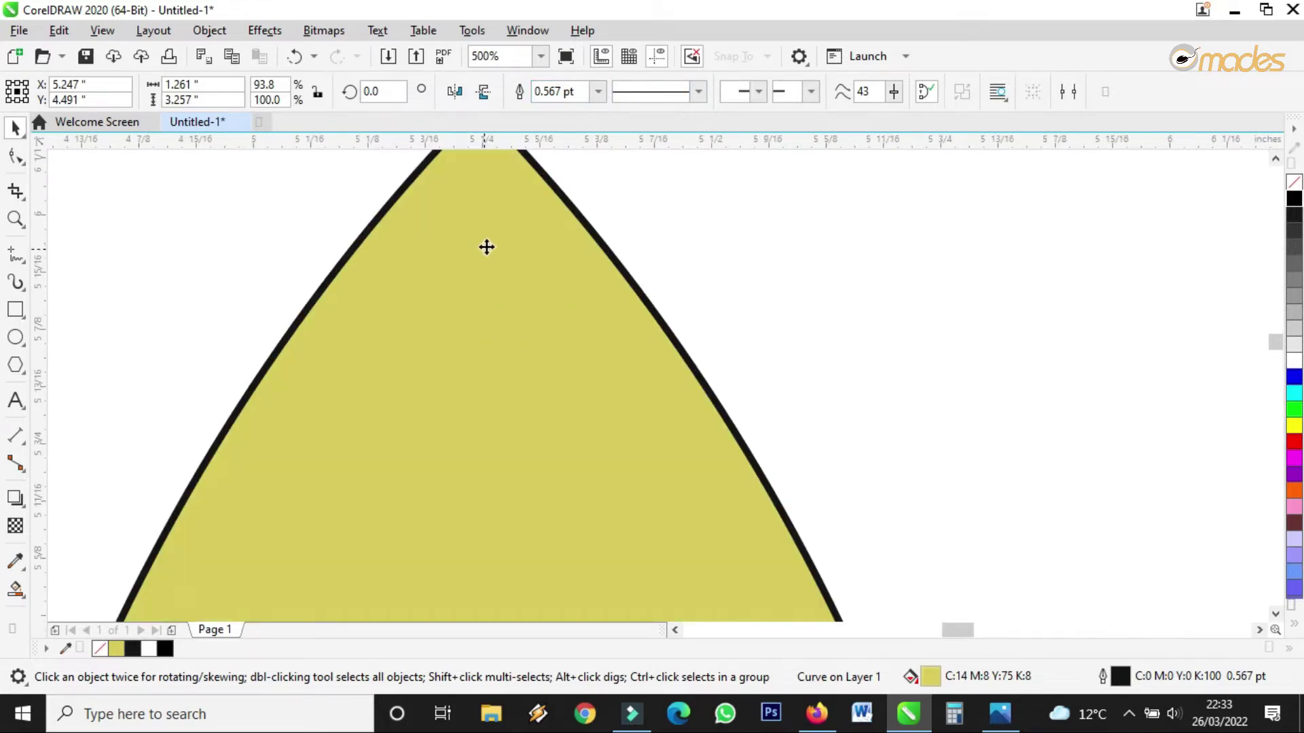
left_click(598, 91)
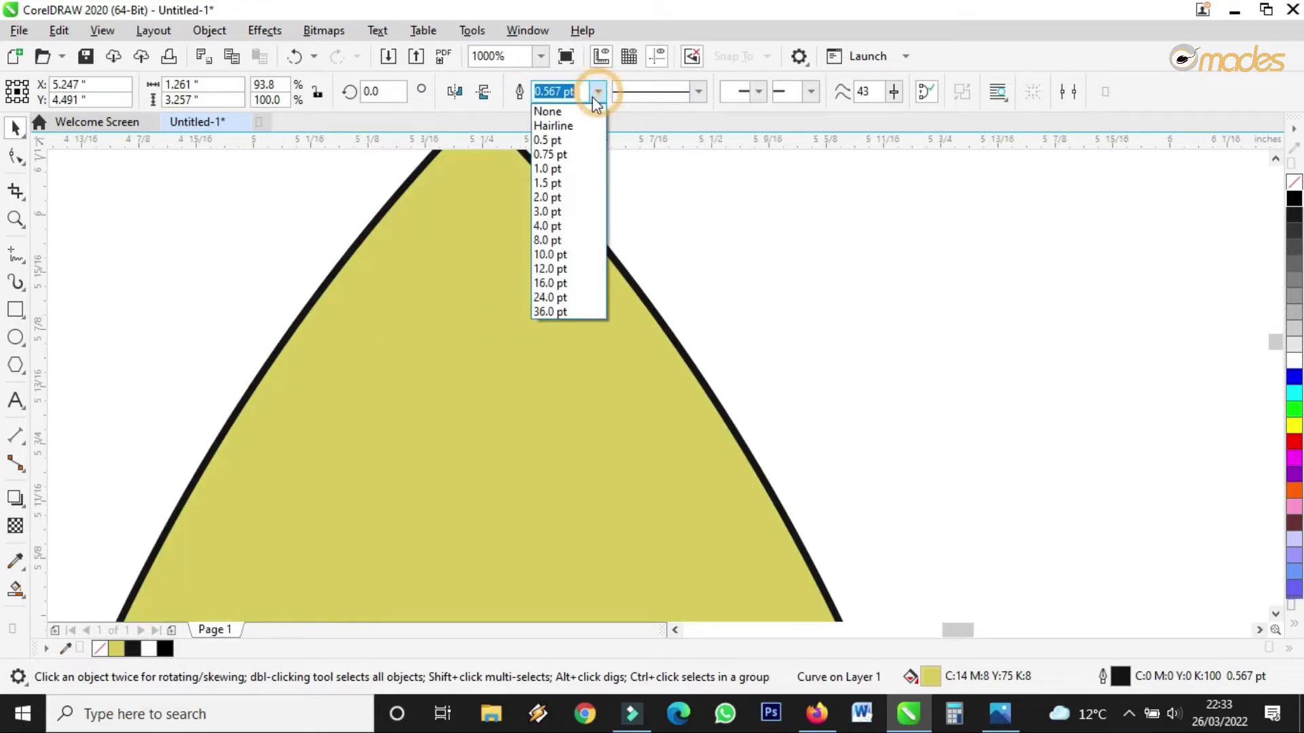
left_click(558, 109)
scroll(530, 322, "down", 2)
left_click(647, 287)
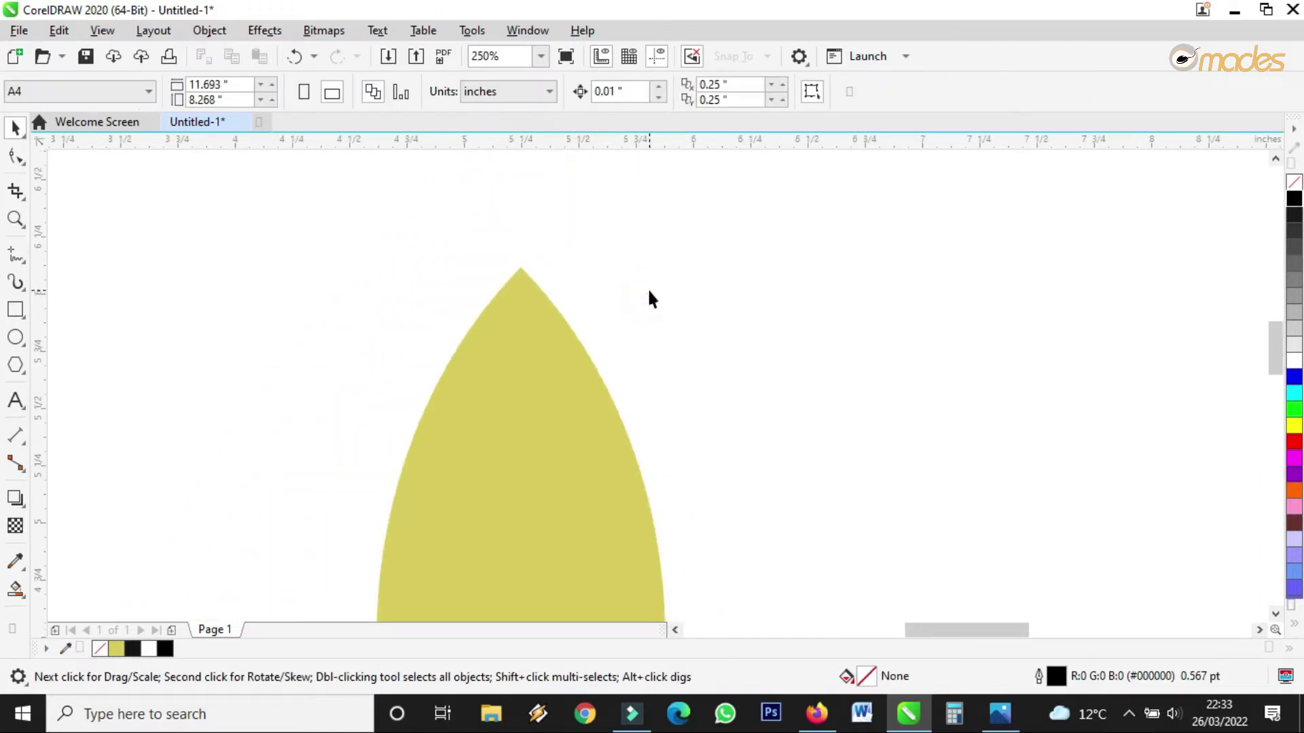
scroll(647, 295, "down", 3)
scroll(644, 313, "up", 2)
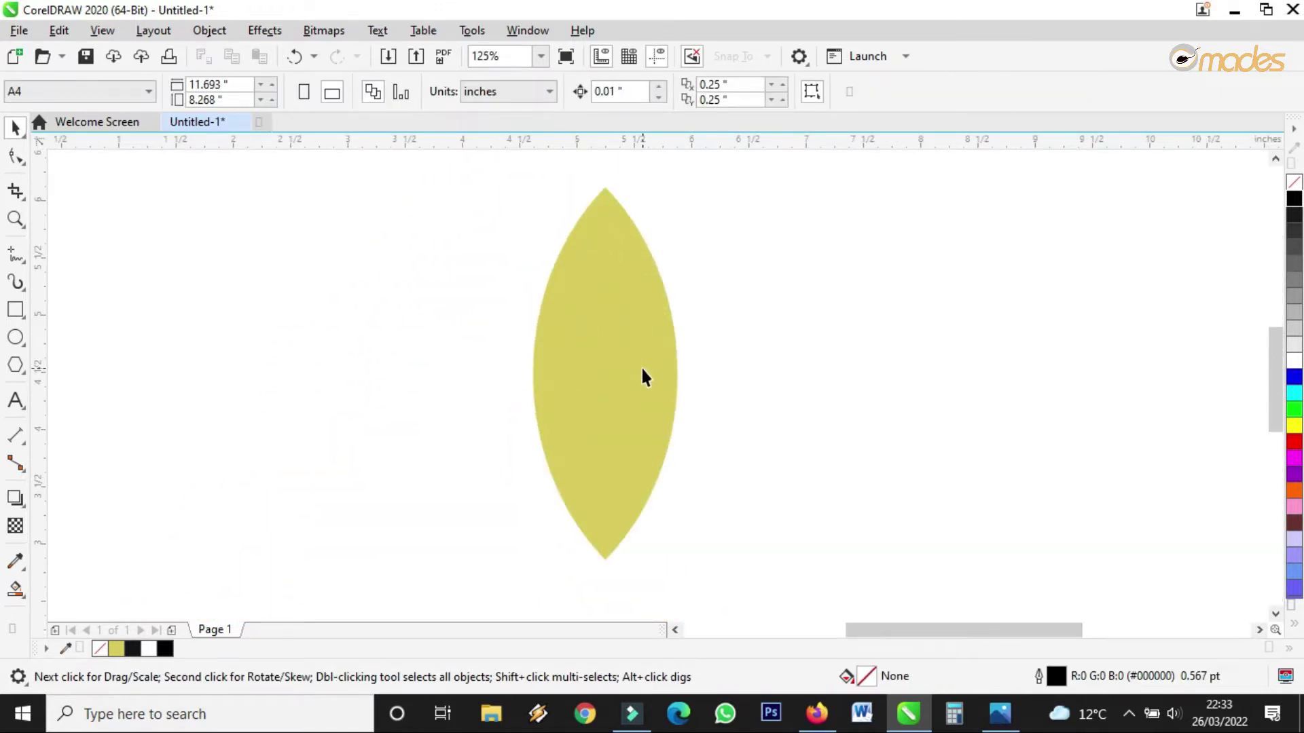
scroll(617, 502, "down", 1)
scroll(617, 476, "up", 2)
left_click(620, 377)
scroll(618, 379, "down", 2)
scroll(617, 382, "up", 2)
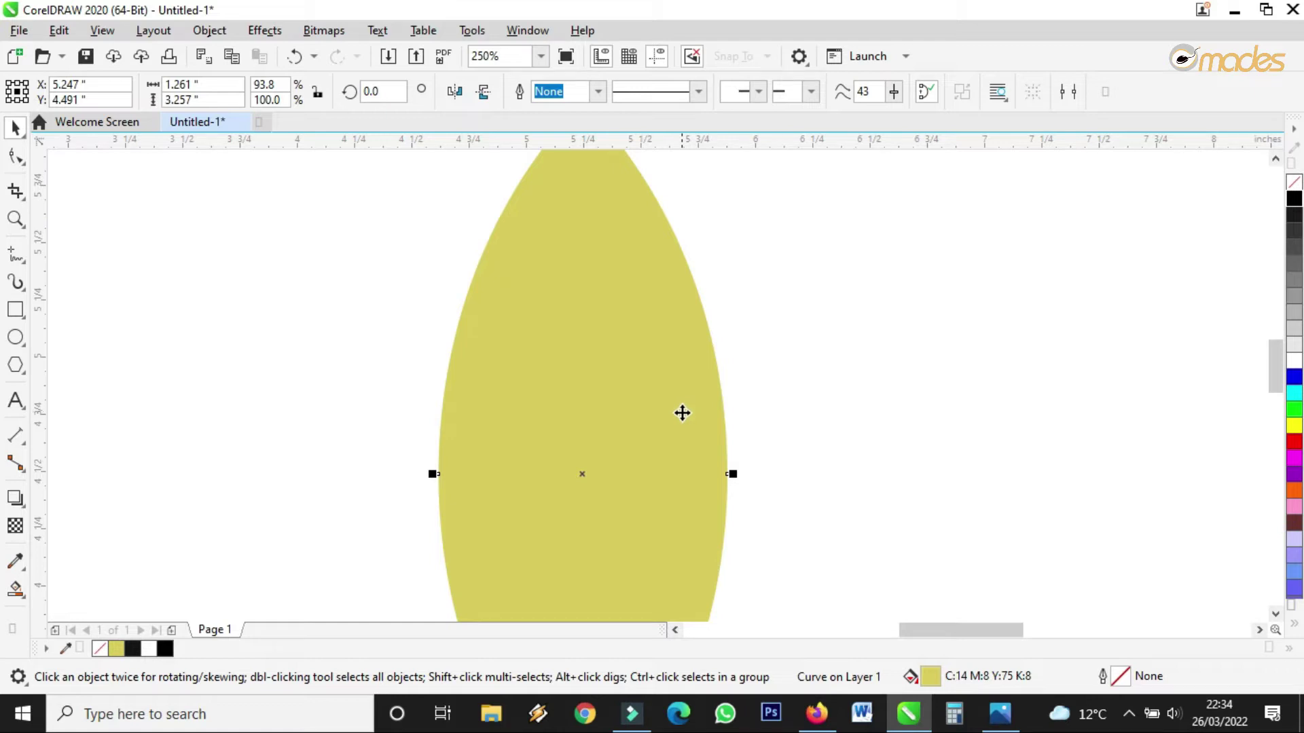
left_click_drag(701, 145, 742, 140)
scroll(570, 467, "up", 2)
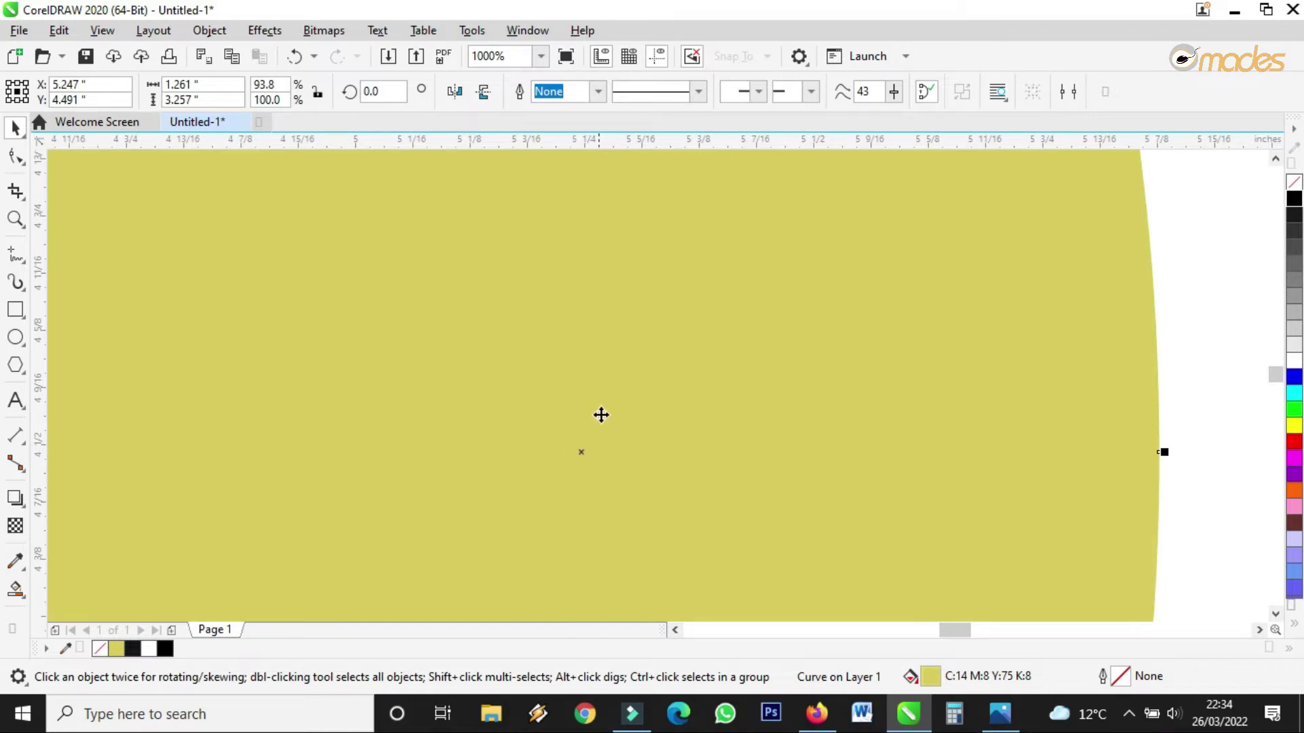
scroll(600, 413, "down", 4)
scroll(613, 443, "up", 1)
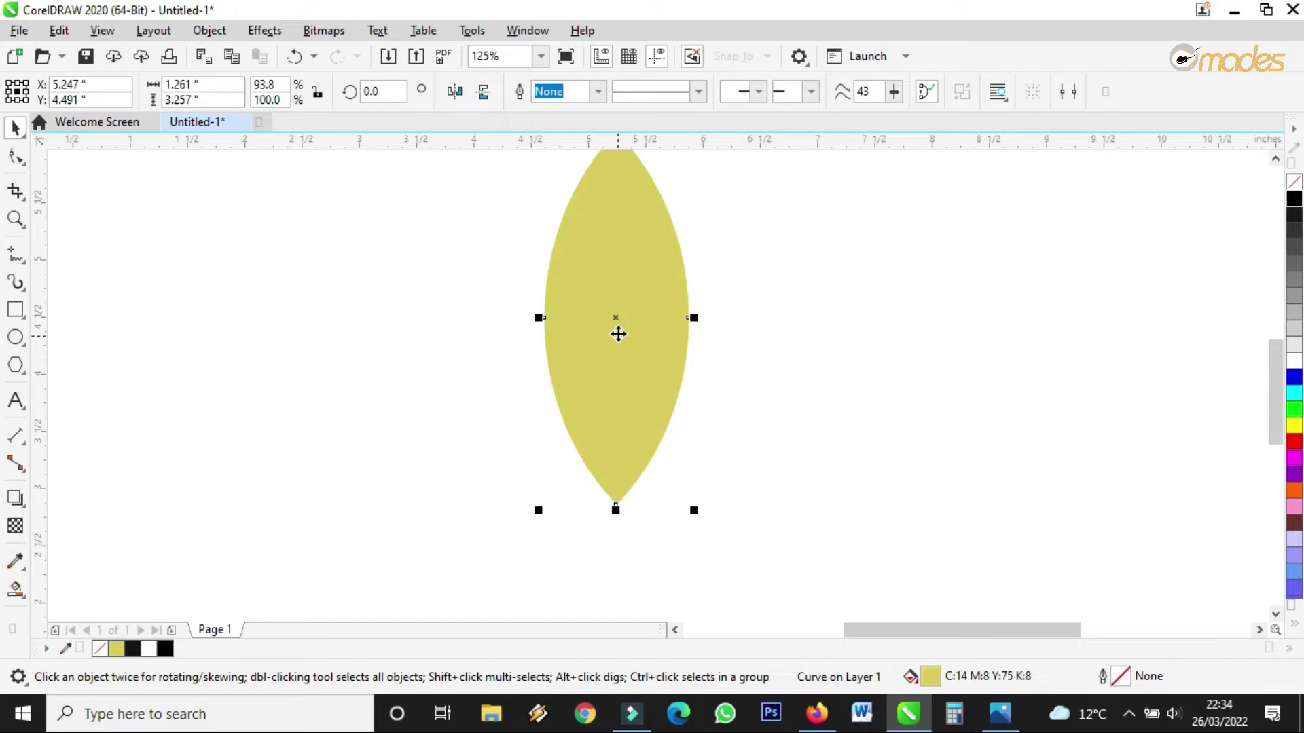
scroll(639, 430, "down", 2)
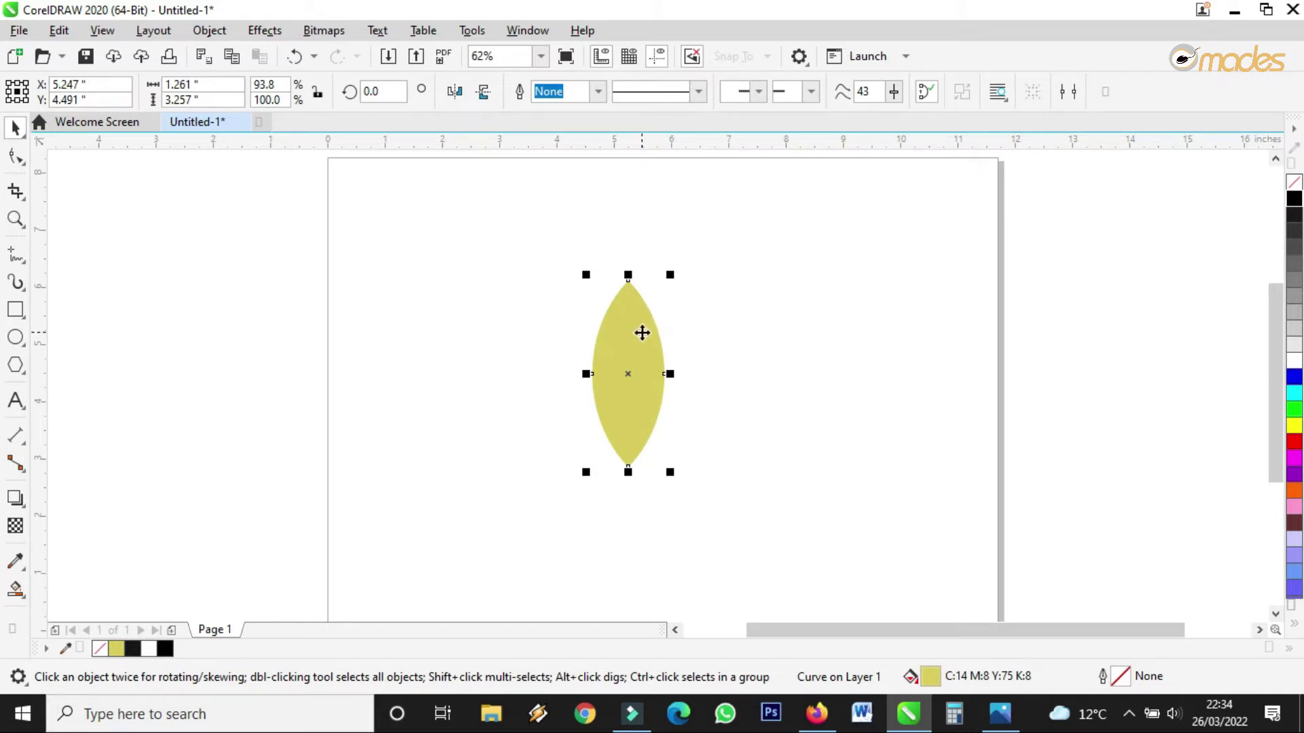
scroll(633, 366, "up", 2)
left_click(923, 265)
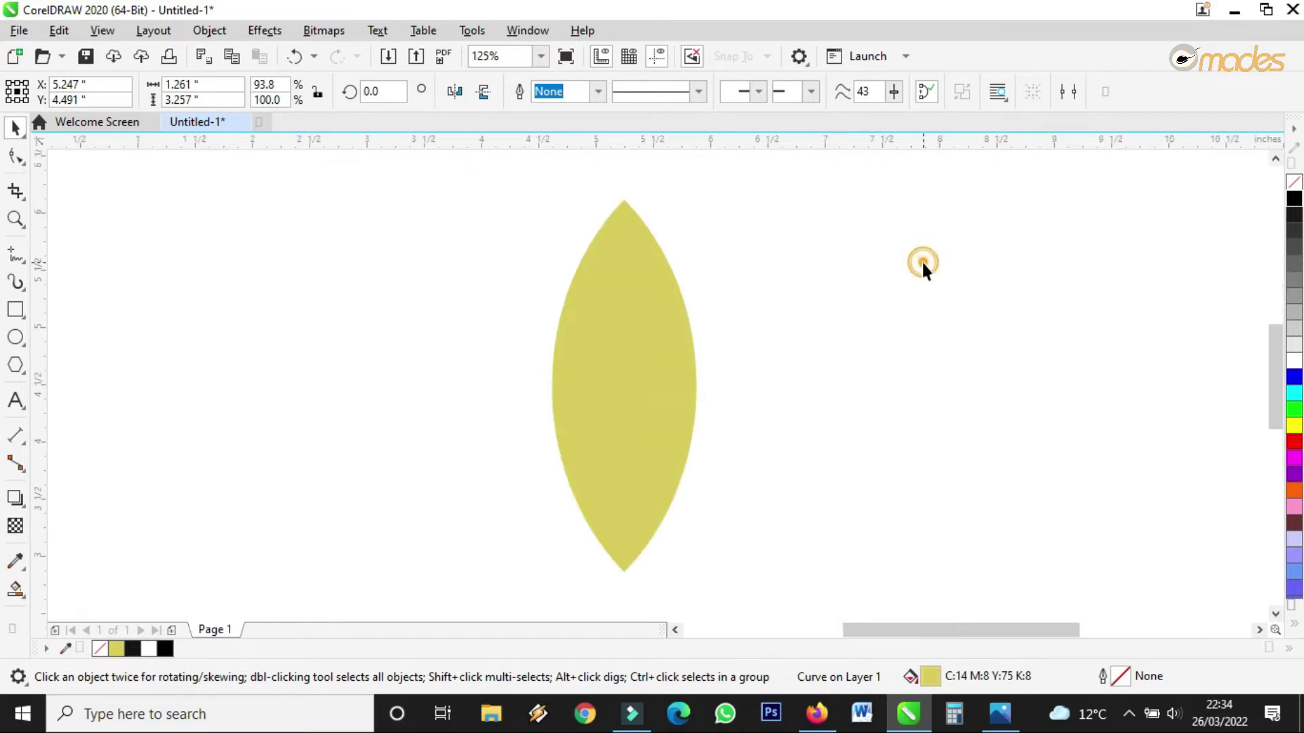
Place a copy of the yellow leaf to its left, at about X 1.83 in, leaving the original in place.
left_click(634, 329)
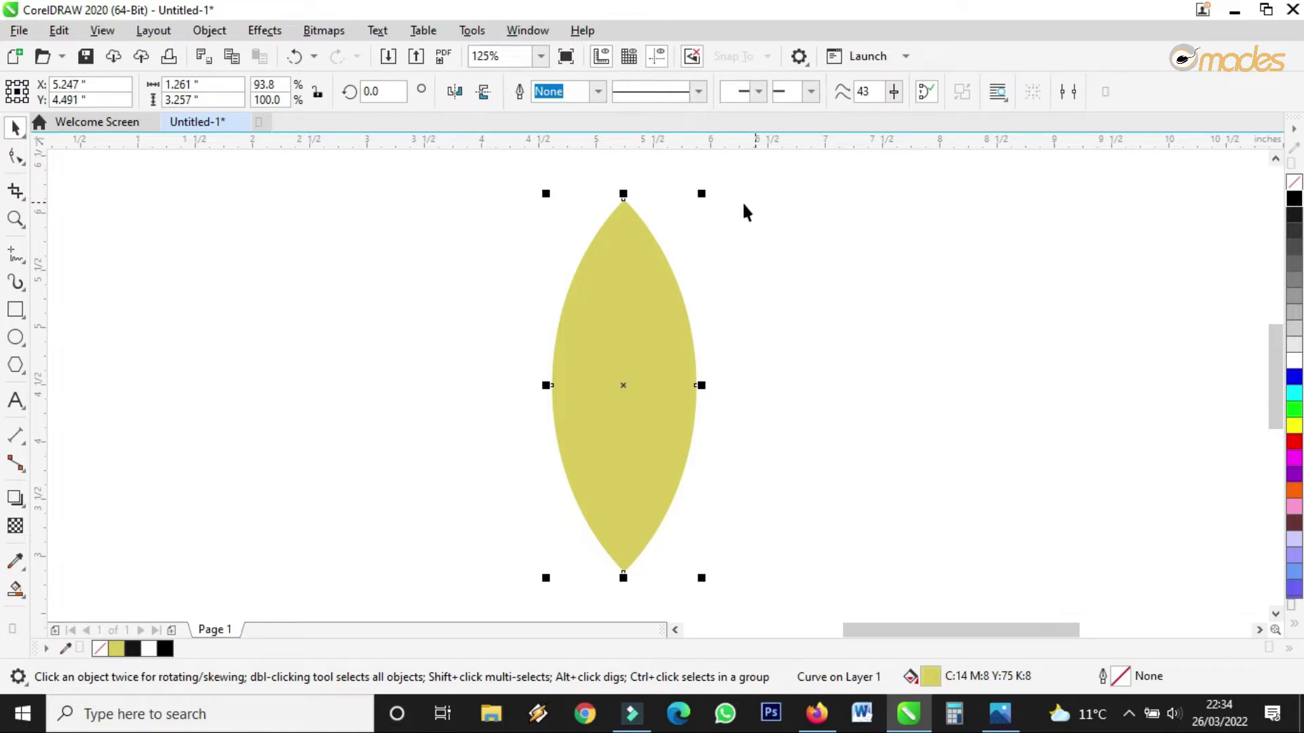
left_click(626, 383)
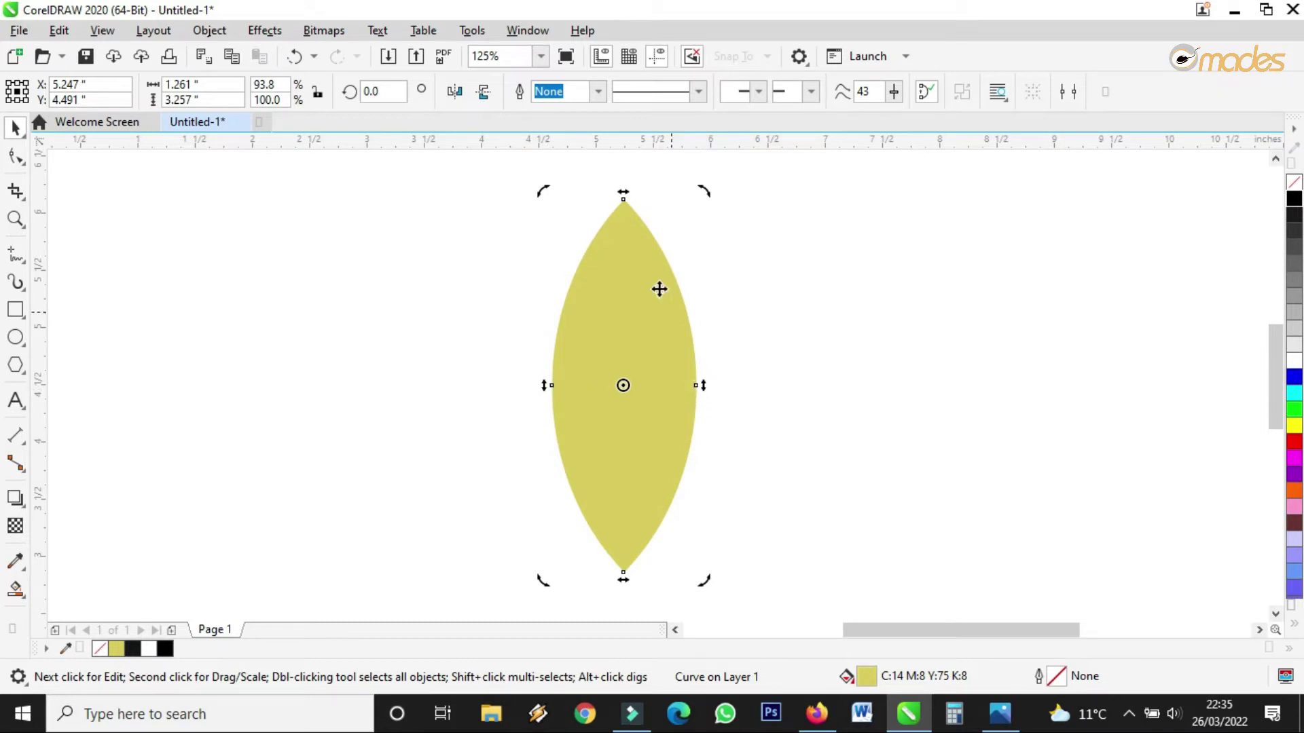
left_click(664, 375)
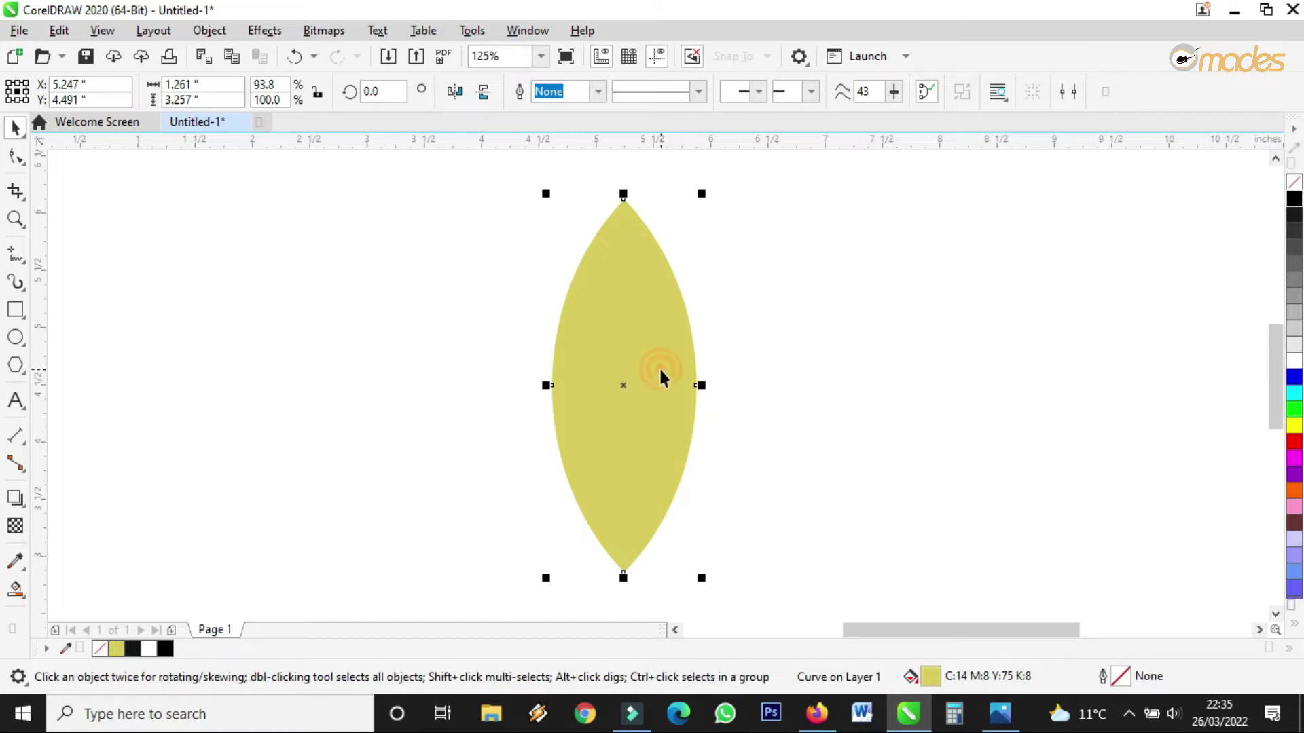
left_click_drag(670, 344, 298, 338)
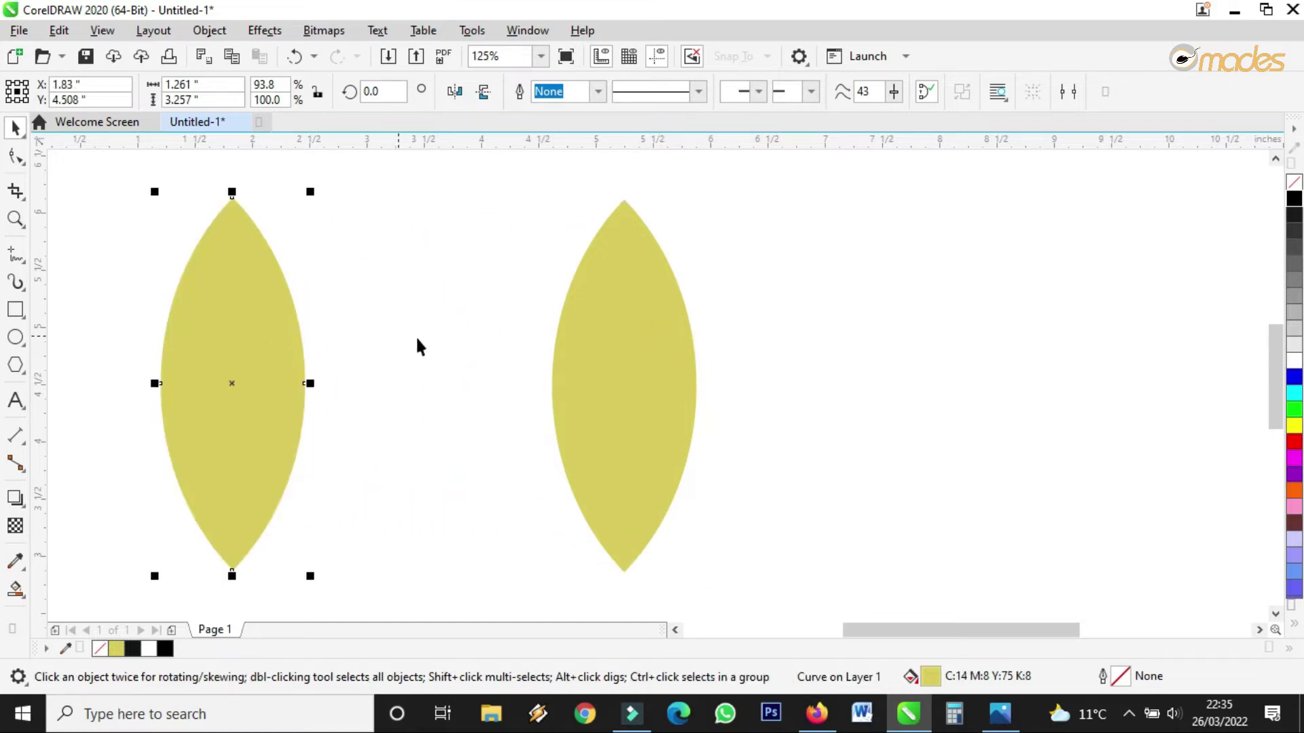
Try rotating the original leaf around its centre.
left_click(623, 313)
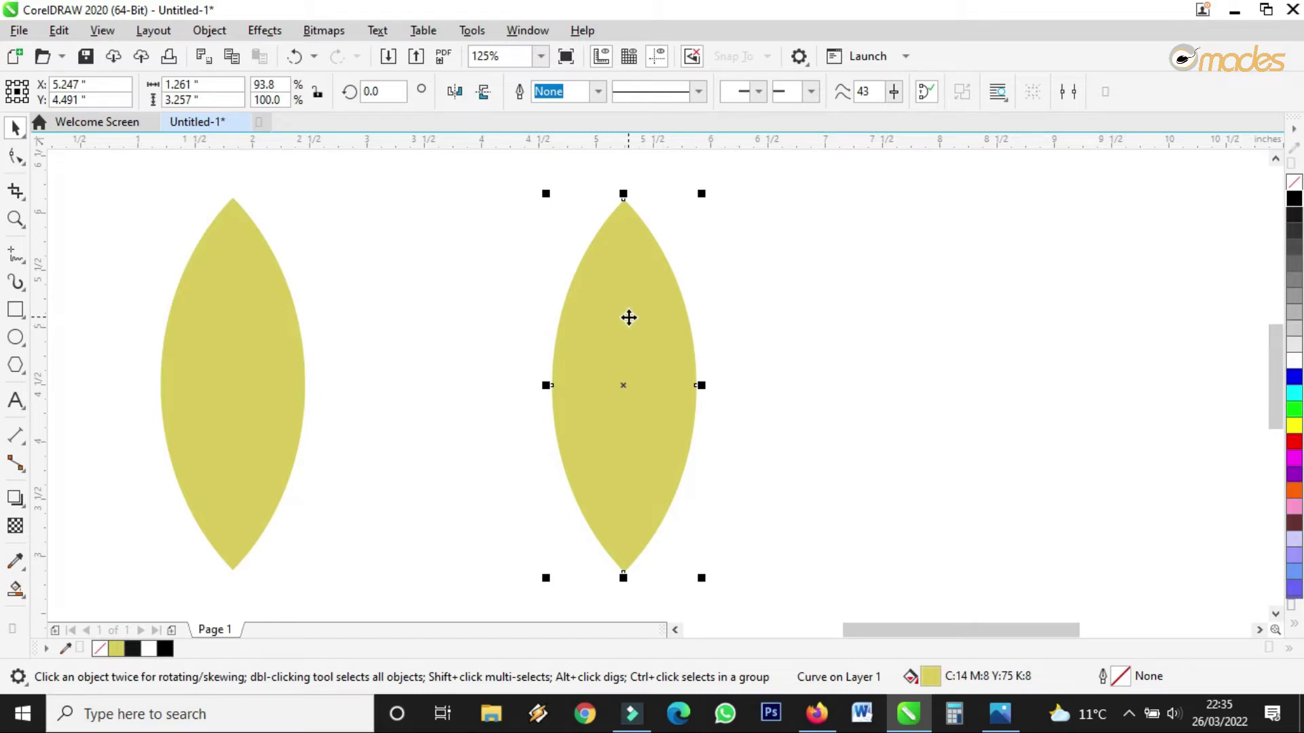
left_click(635, 294)
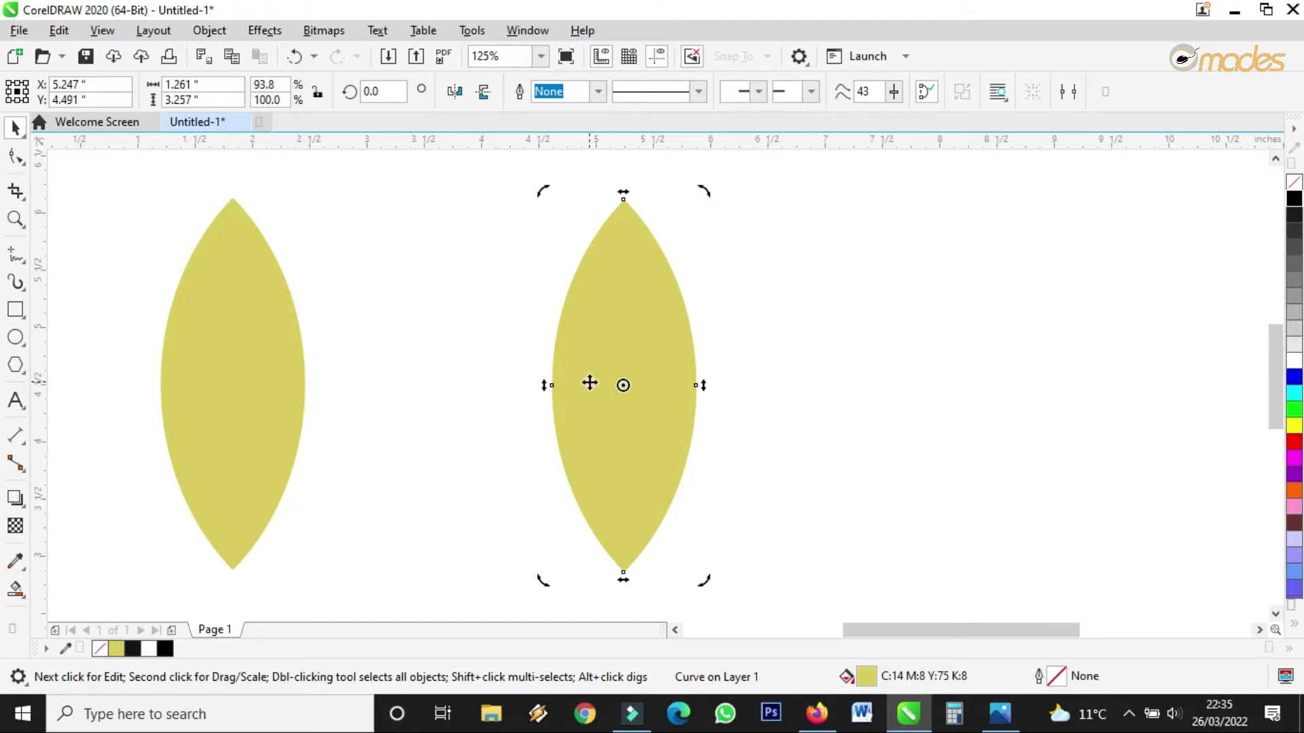
left_click_drag(706, 193, 649, 323)
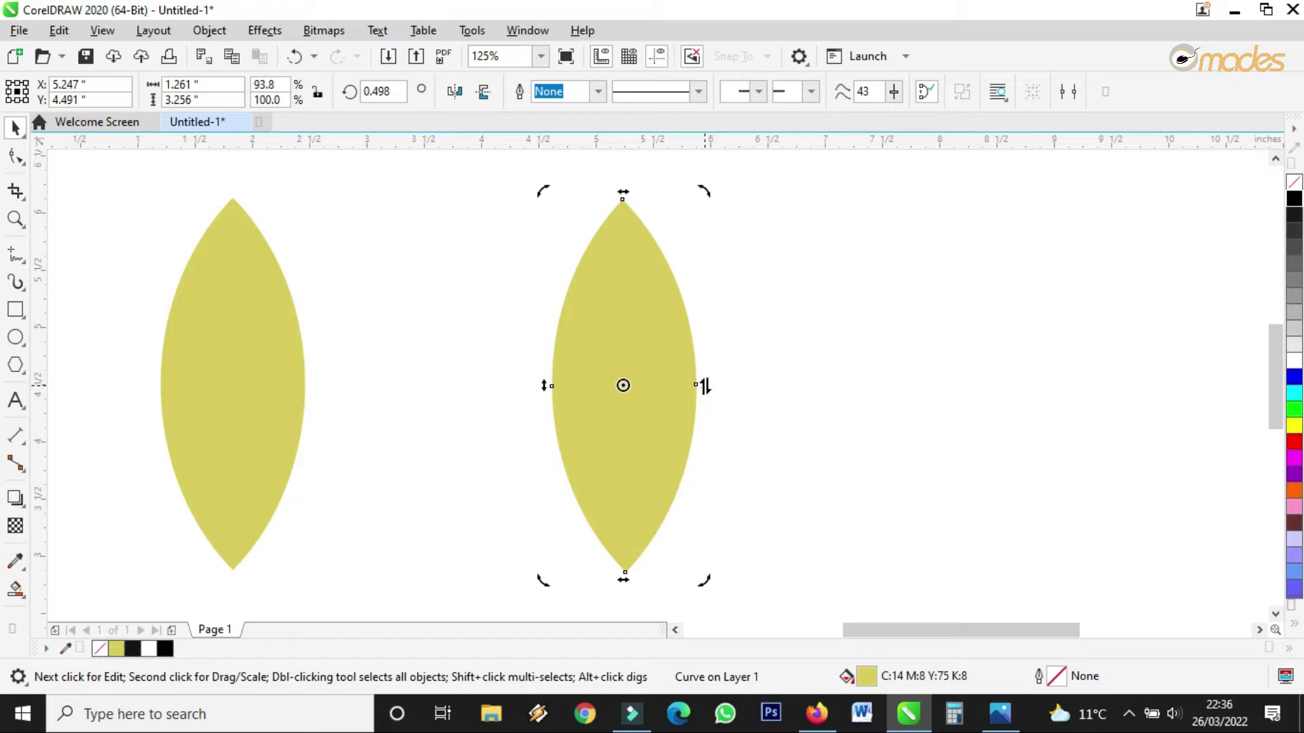
Try skewing the original leaf vertically from its right and left sides, undoing each skew.
left_click_drag(705, 386, 705, 297)
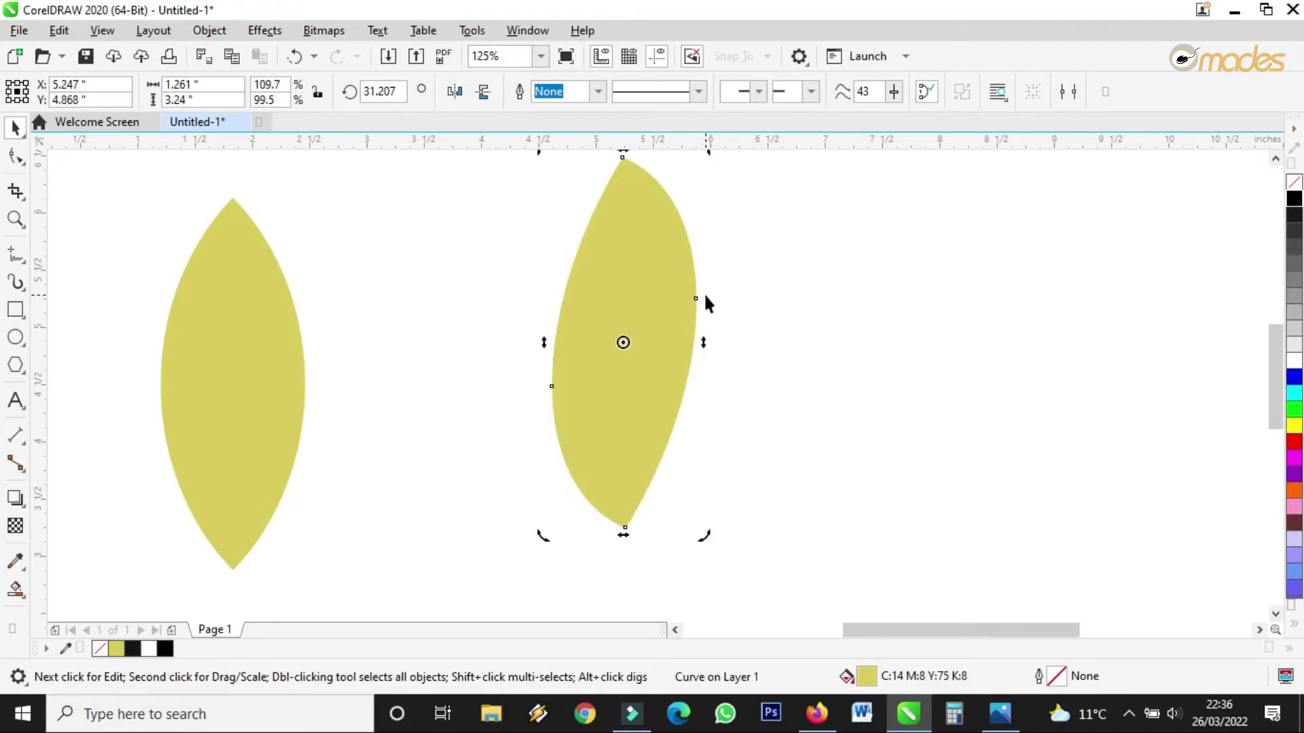
left_click(293, 56)
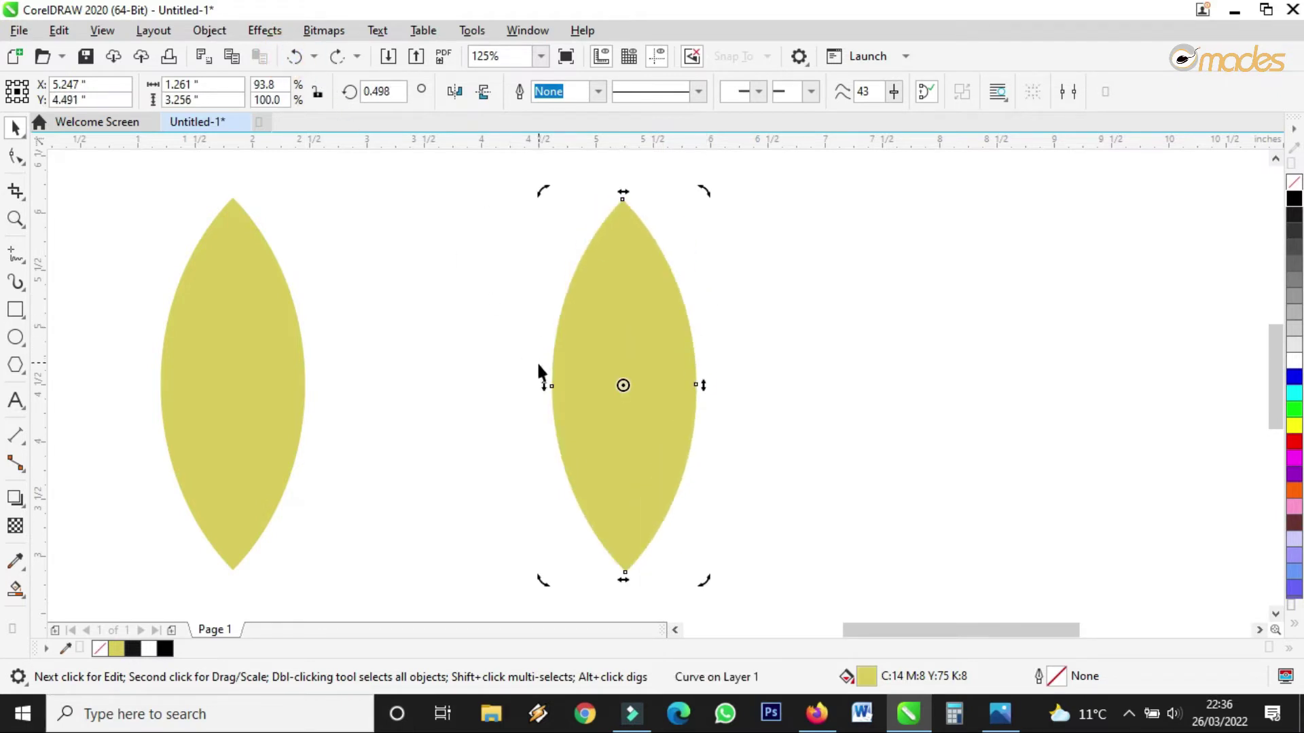
left_click_drag(544, 386, 549, 258)
left_click(295, 57)
Try skewing the original leaf horizontally from its bottom and top edges, undoing the bottom skew and the last top skew.
left_click_drag(626, 577, 917, 570)
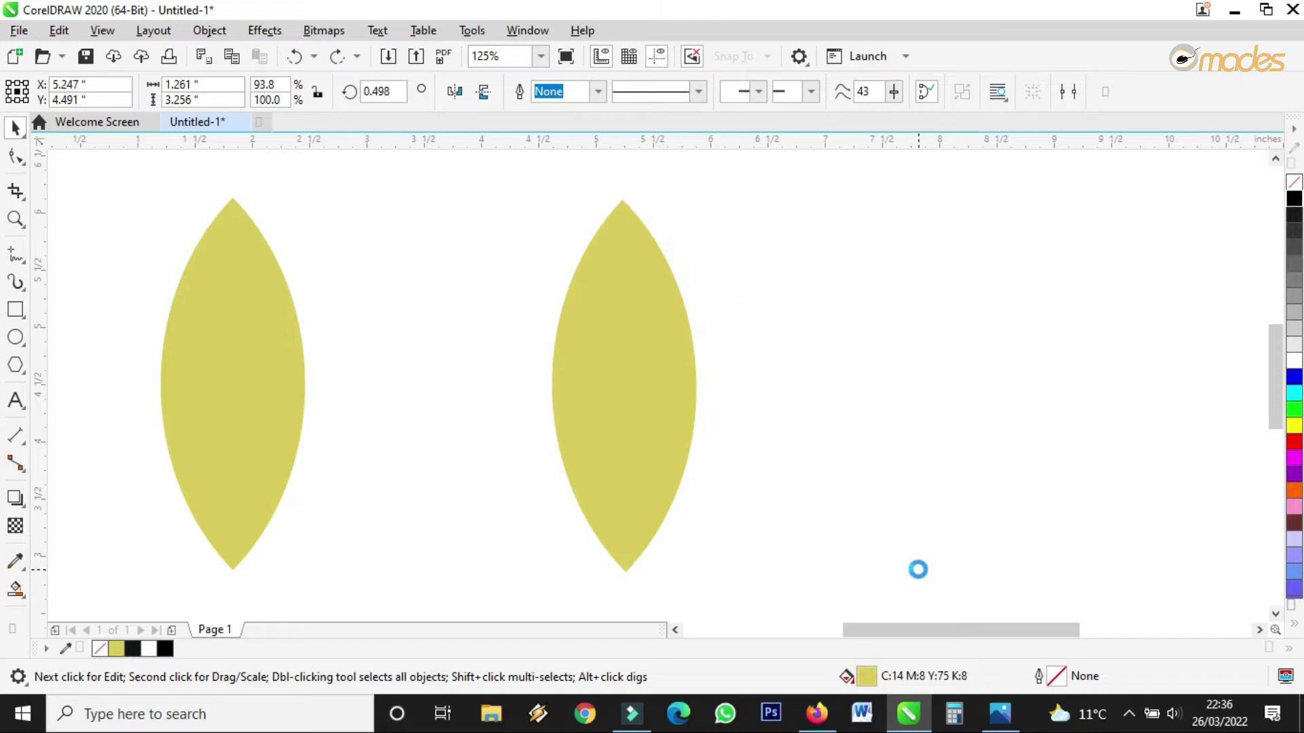
left_click(294, 57)
left_click_drag(623, 194, 841, 222)
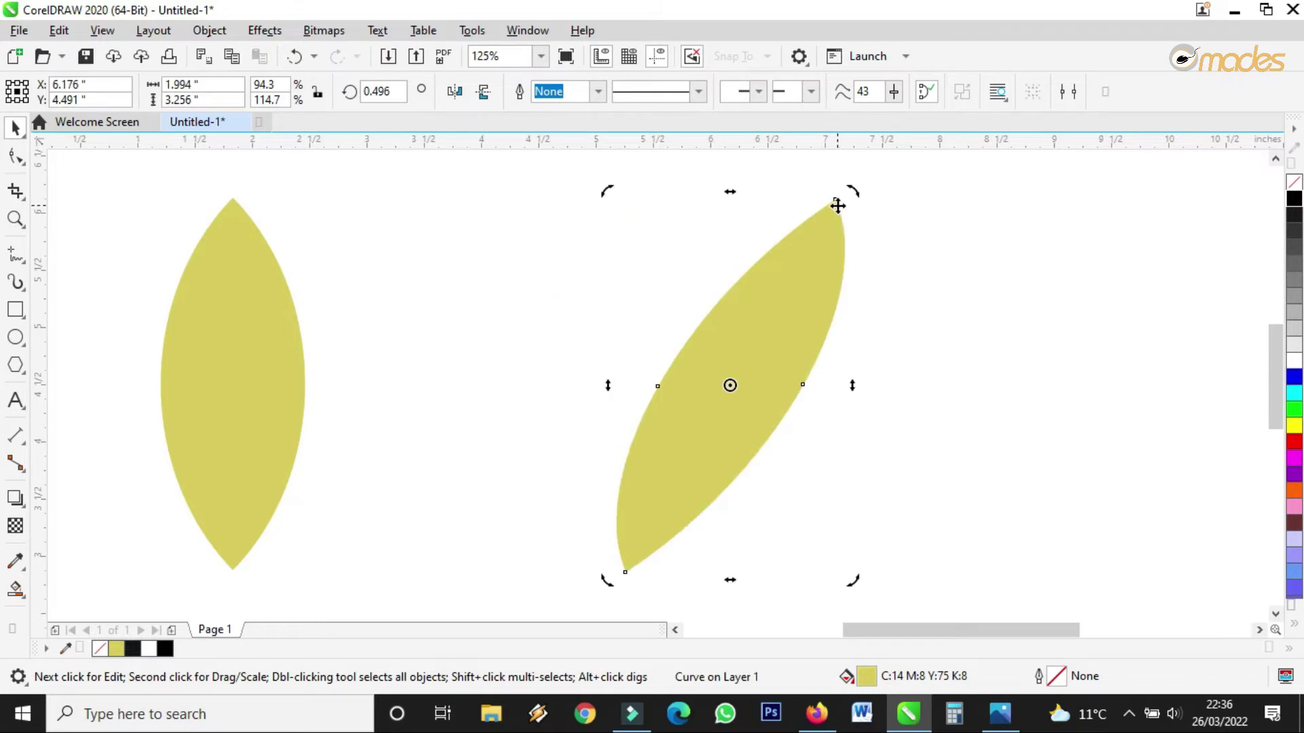
left_click_drag(726, 191, 440, 189)
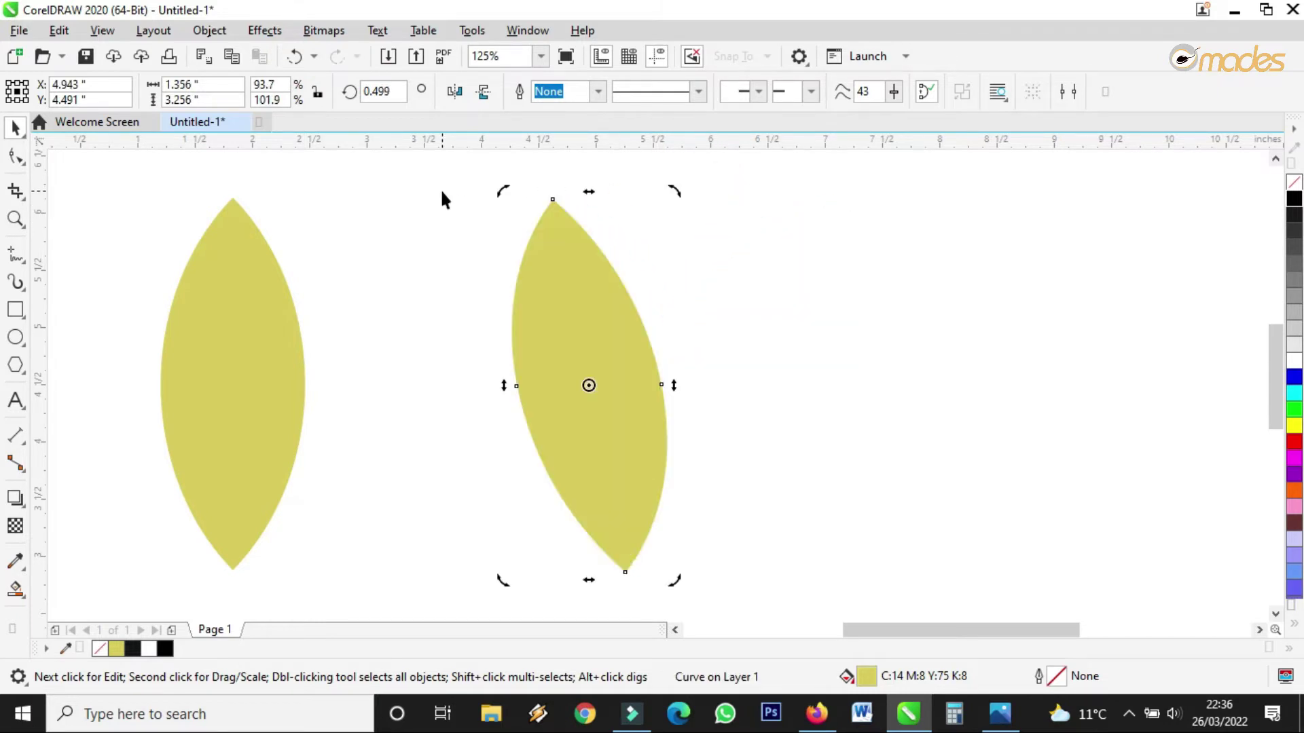
left_click(294, 57)
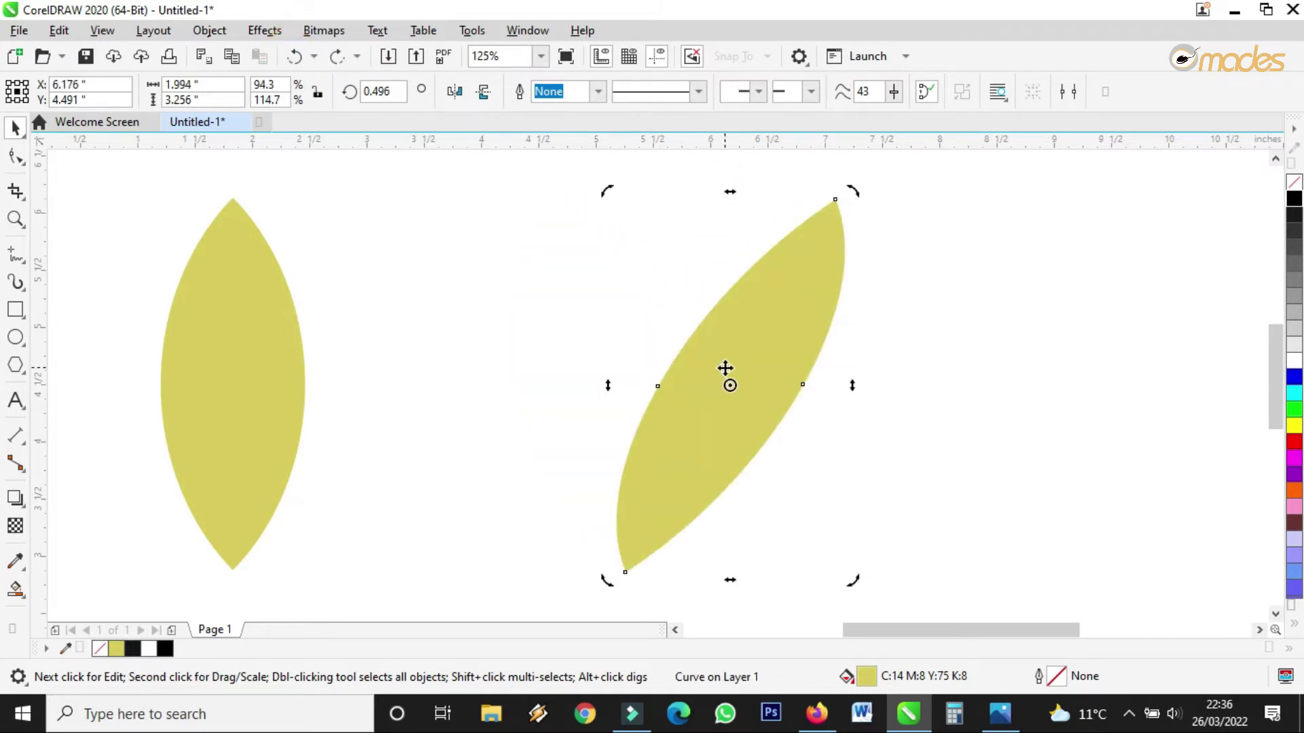
Delete the skewed original leaf and centre the remaining upright copy on the page.
key("Delete")
left_click_drag(250, 333, 751, 317)
key("p")
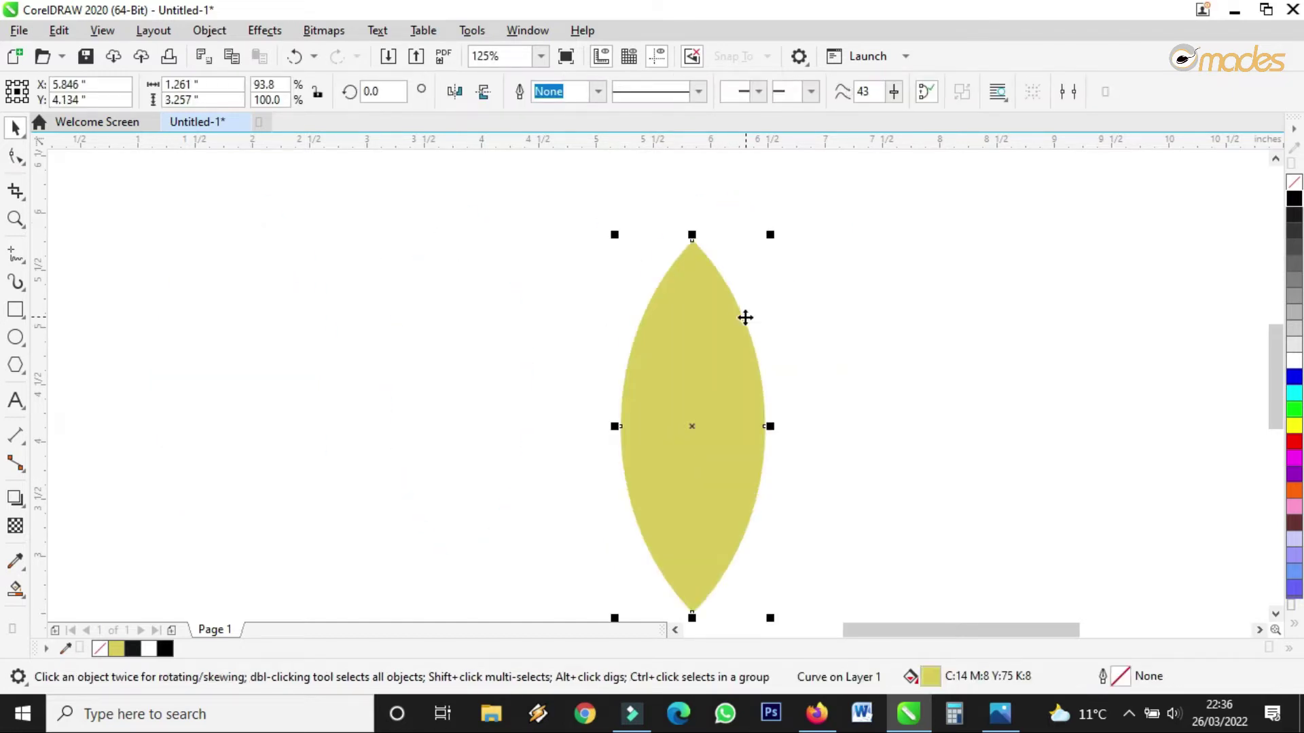
scroll(625, 315, "down", 2)
scroll(648, 324, "up", 2)
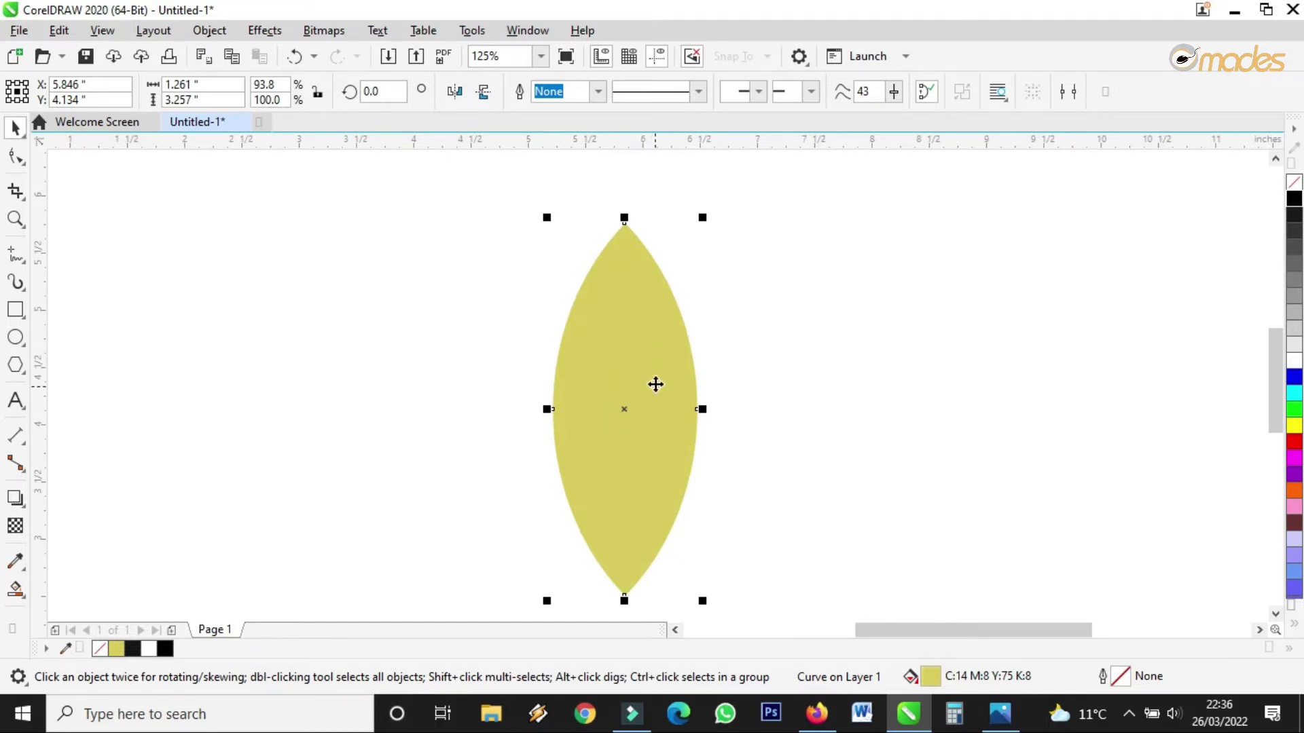
Move the leaf's centre of rotation from its middle to just below its bottom tip.
left_click(660, 356)
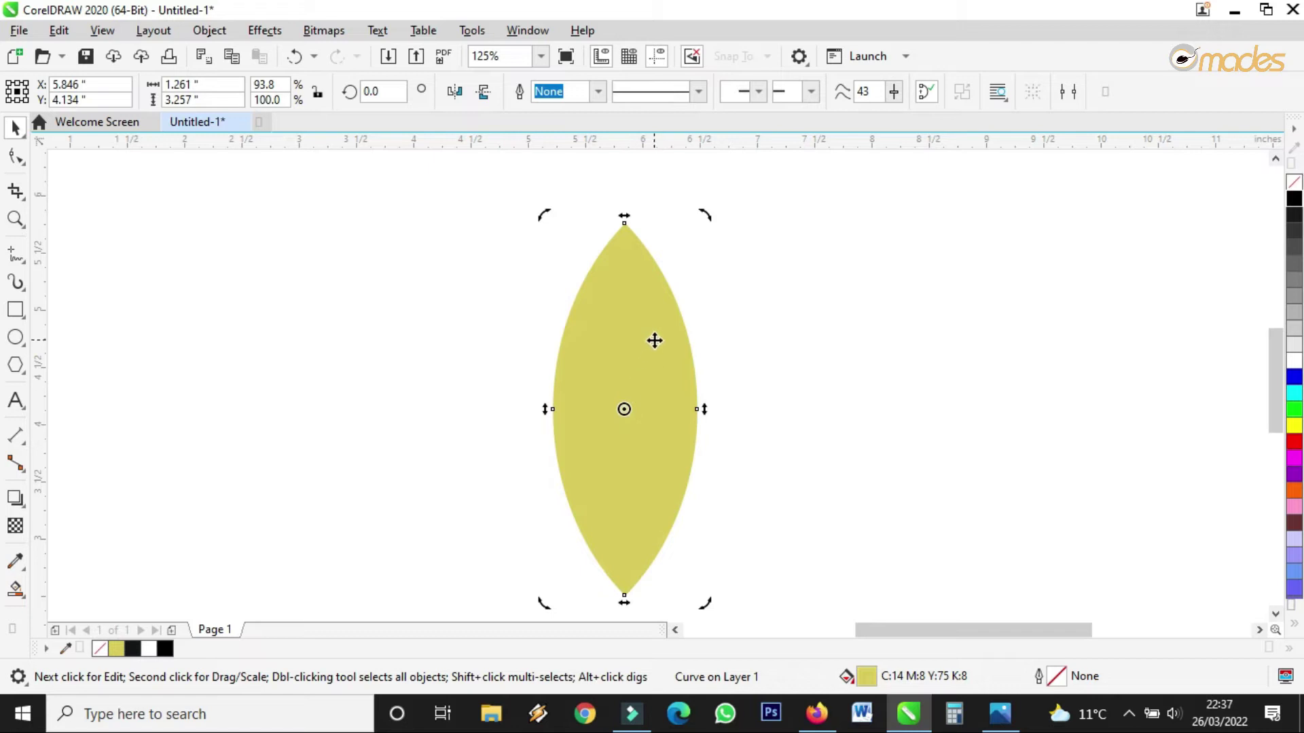
left_click(830, 295)
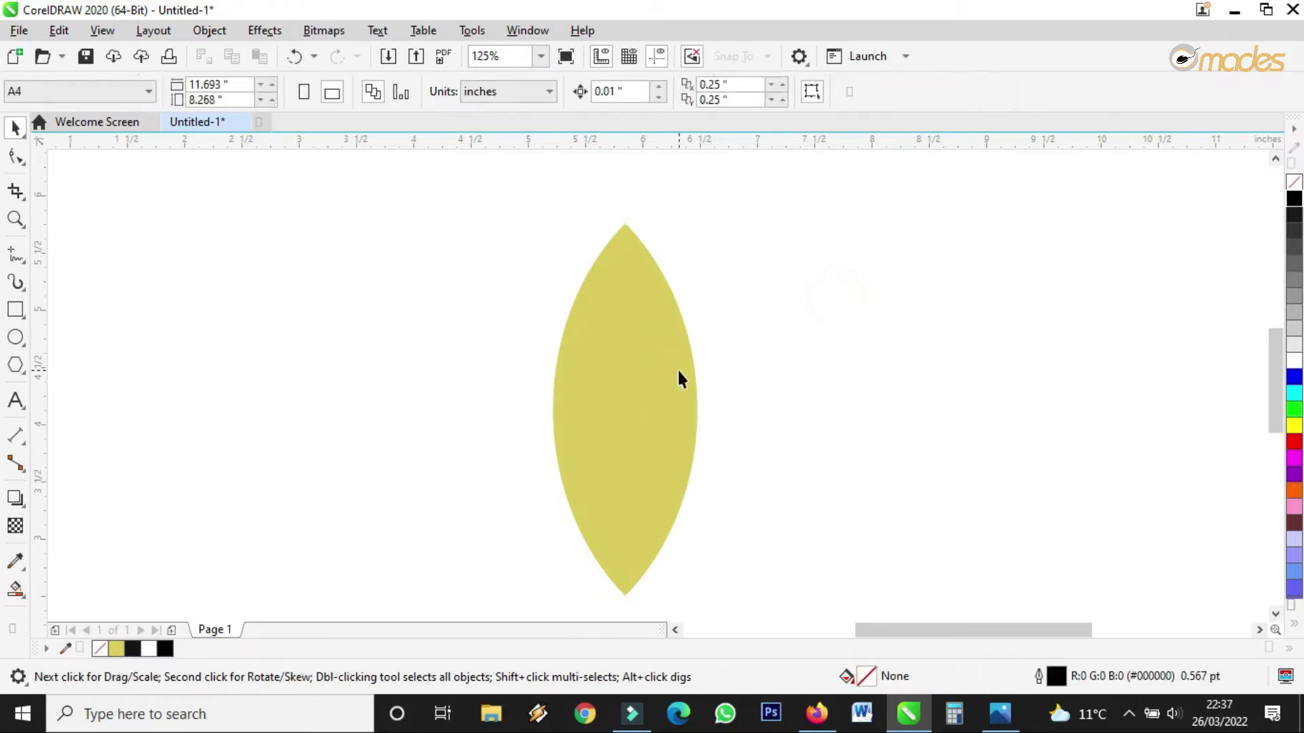
left_click(677, 368)
scroll(622, 418, "up", 5)
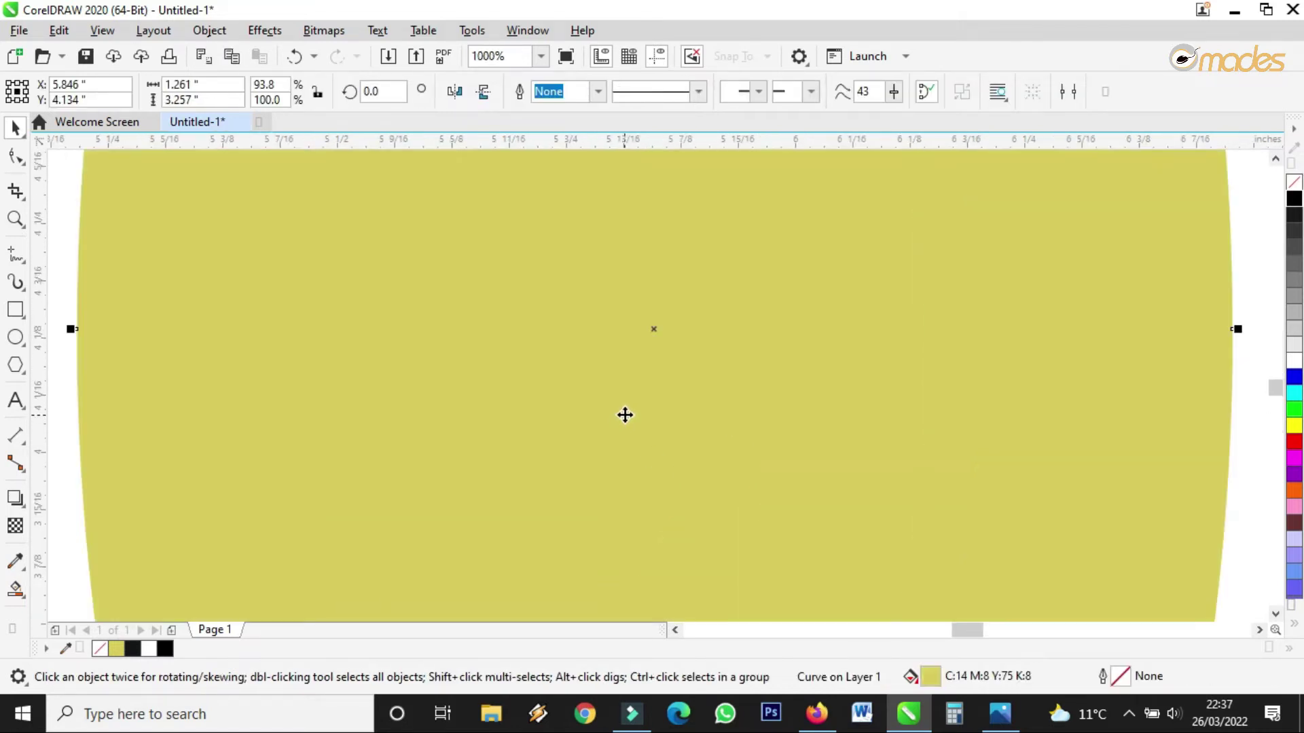
left_click(693, 393)
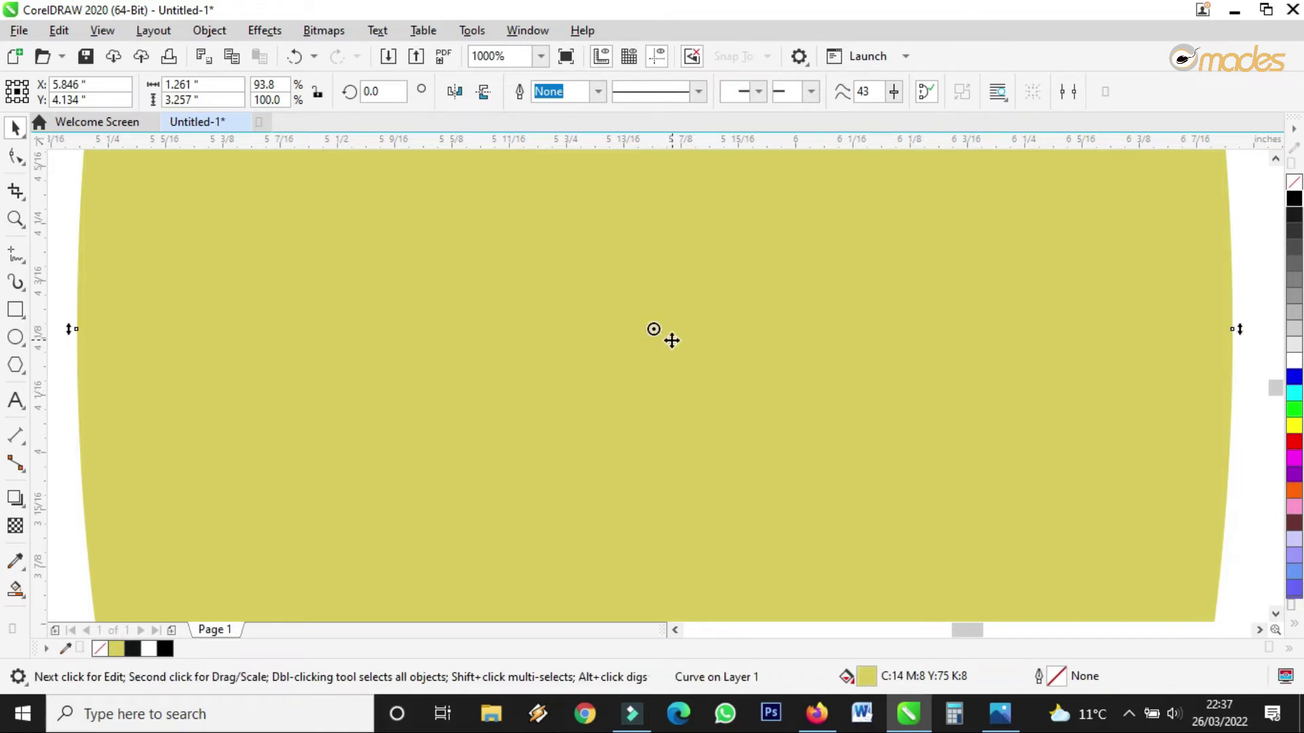
scroll(654, 330, "down", 5)
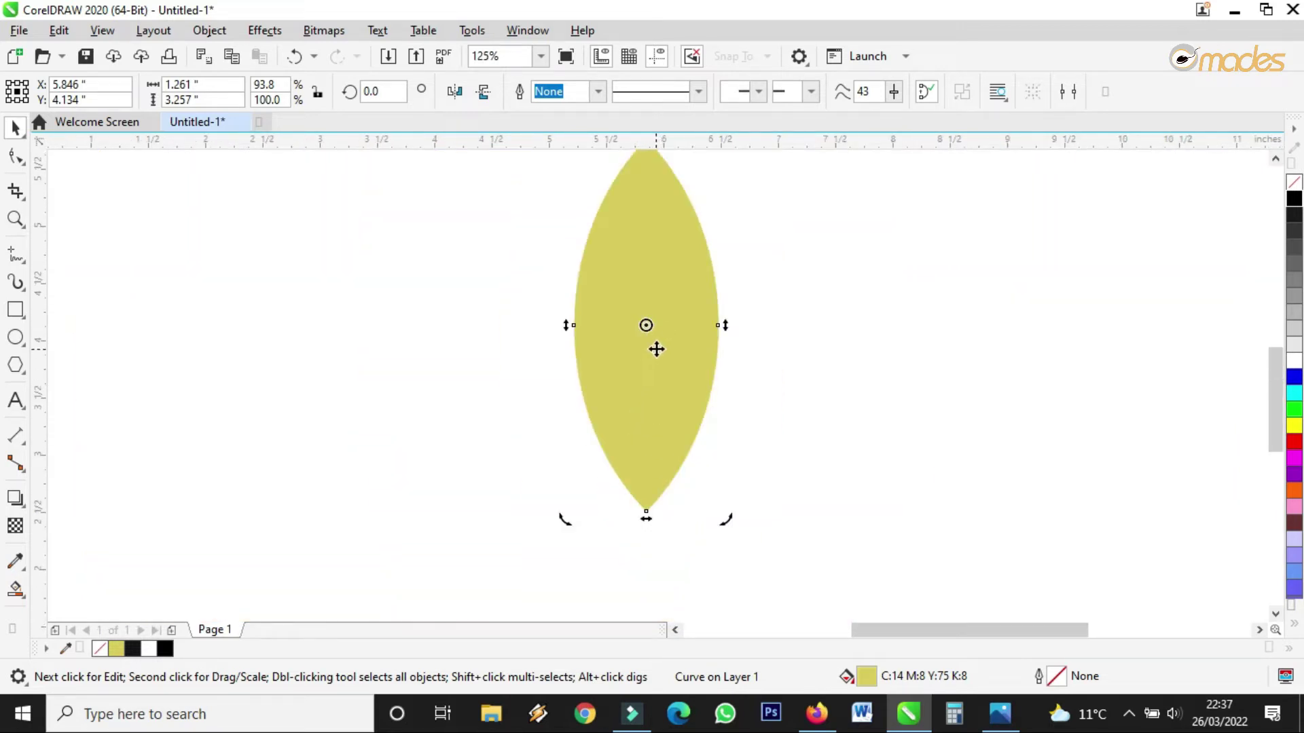
mouse_move(646, 326)
left_mouse_down()
mouse_move(691, 324)
mouse_move(654, 326)
mouse_move(603, 360)
mouse_move(678, 270)
mouse_move(676, 369)
mouse_move(621, 356)
mouse_move(669, 349)
mouse_move(638, 366)
mouse_move(646, 514)
left_mouse_up()
scroll(646, 514, "up", 6)
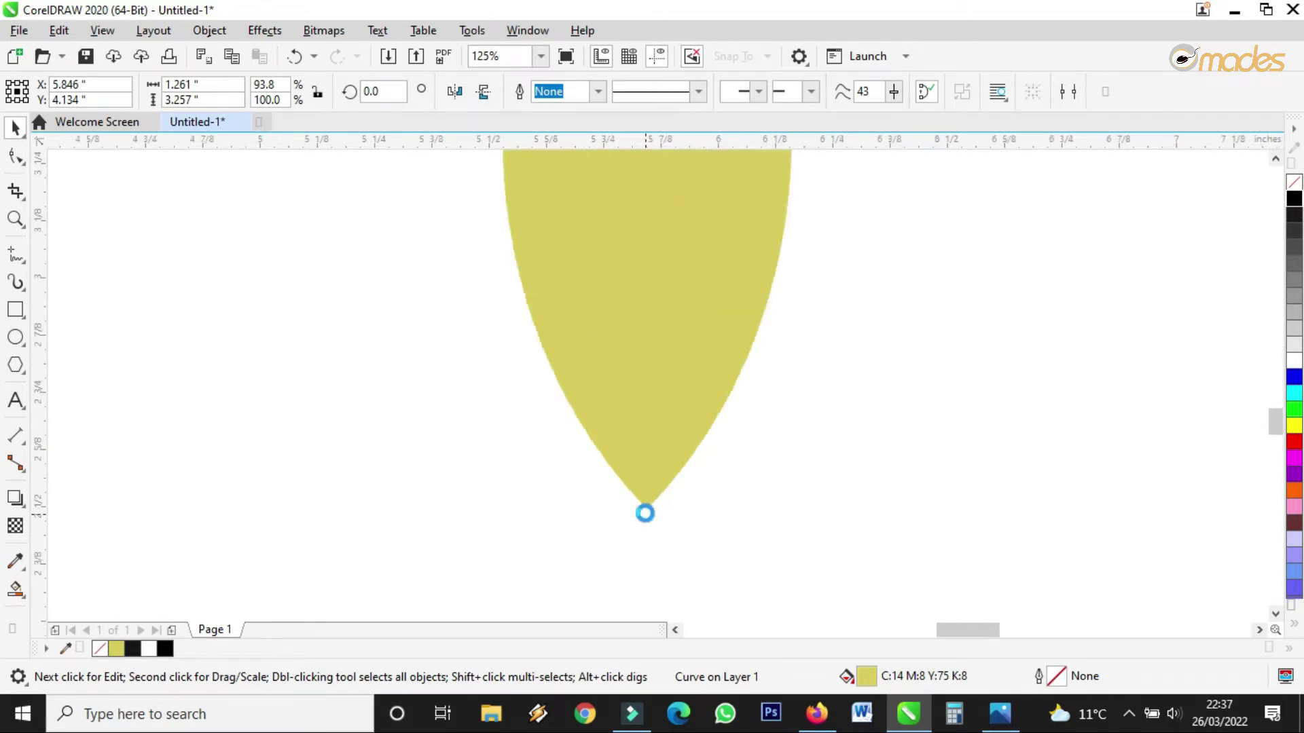
left_click(645, 522)
left_click_drag(660, 502, 656, 489)
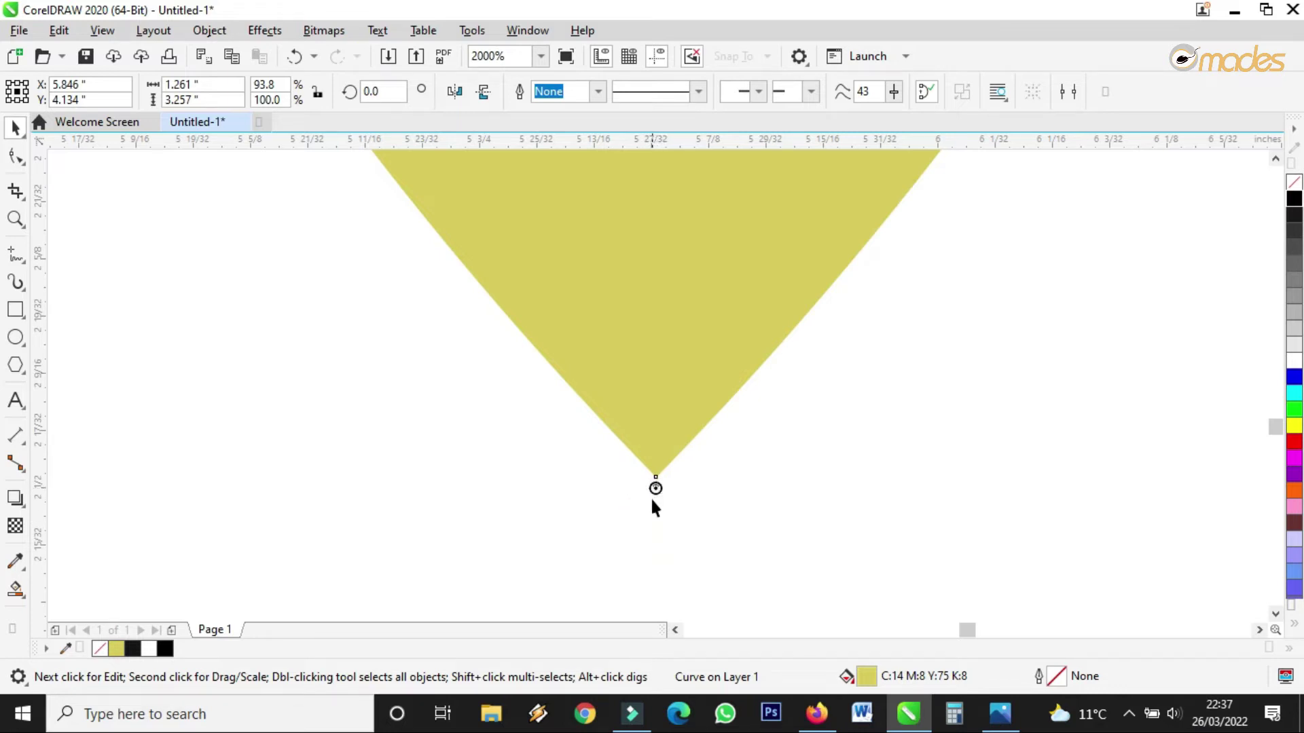
scroll(652, 499, "down", 8)
scroll(690, 418, "up", 2)
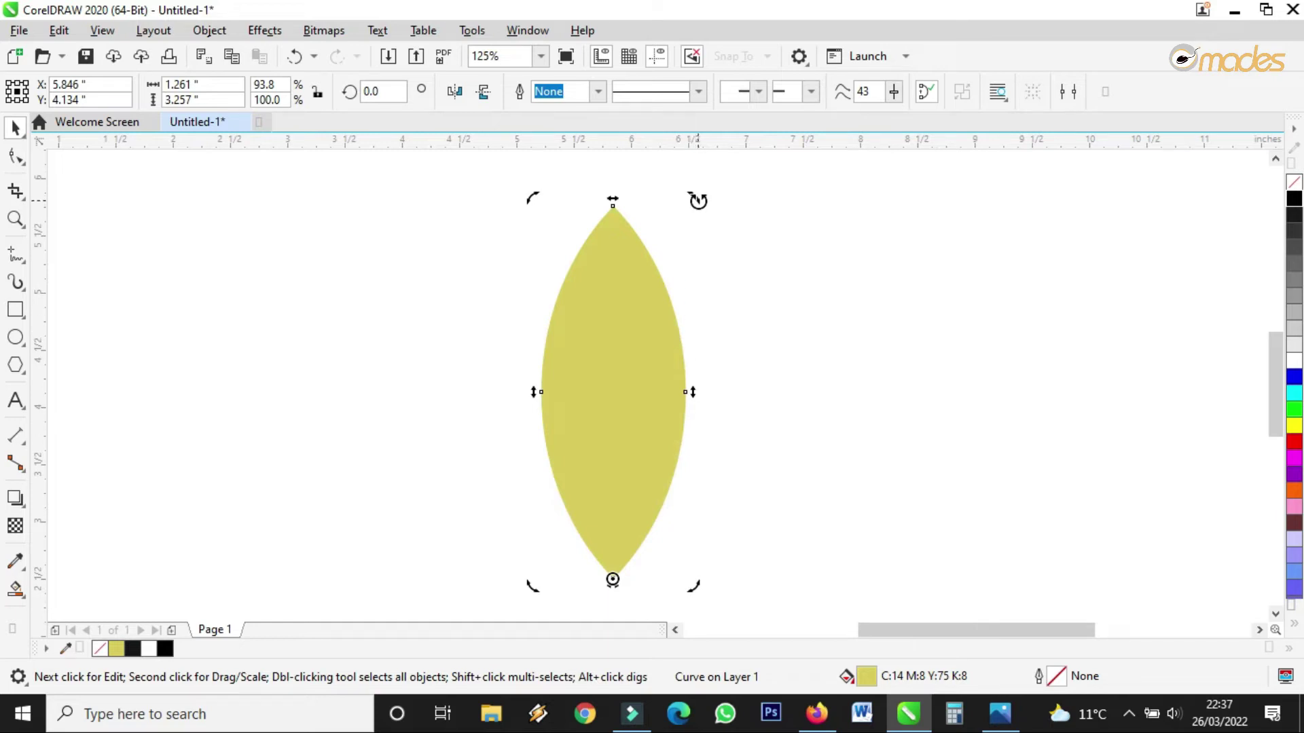
Rotate a copy of the leaf about 45° clockwise around the bottom tip and shift it to the right of the upright leaf.
left_click_drag(699, 200, 894, 394)
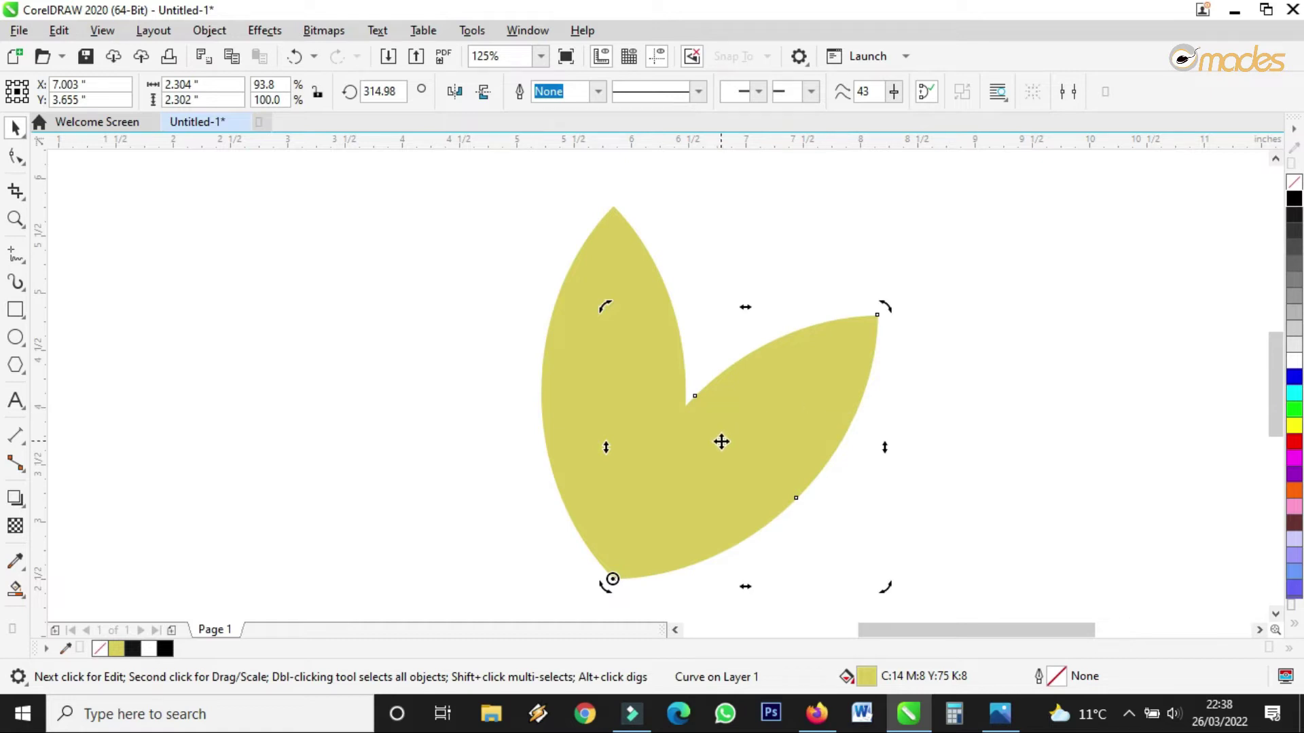
left_click_drag(693, 452, 742, 453)
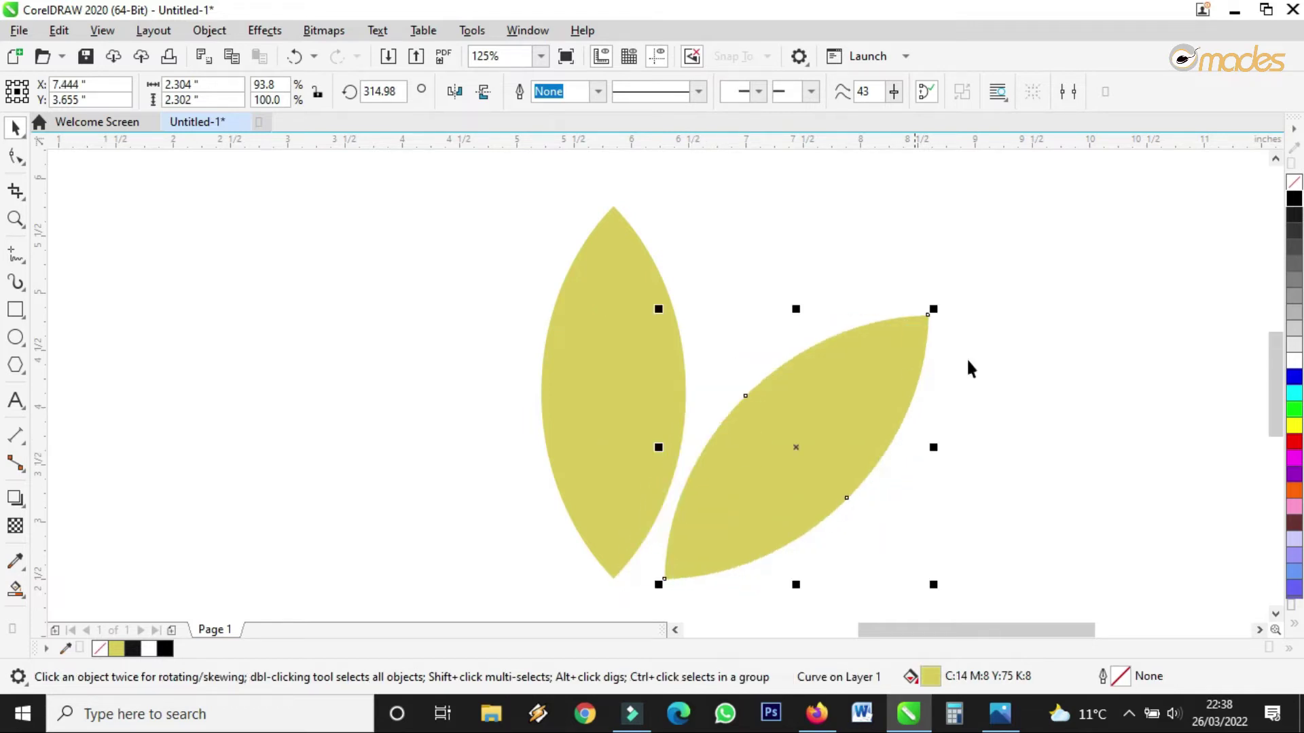
Scale the tilted leaf down to about 1.95 by 2.13 in and rotate it slightly more upright, to about 317.6°.
left_click_drag(936, 305, 909, 332)
left_click_drag(832, 402, 828, 400)
left_click(878, 375)
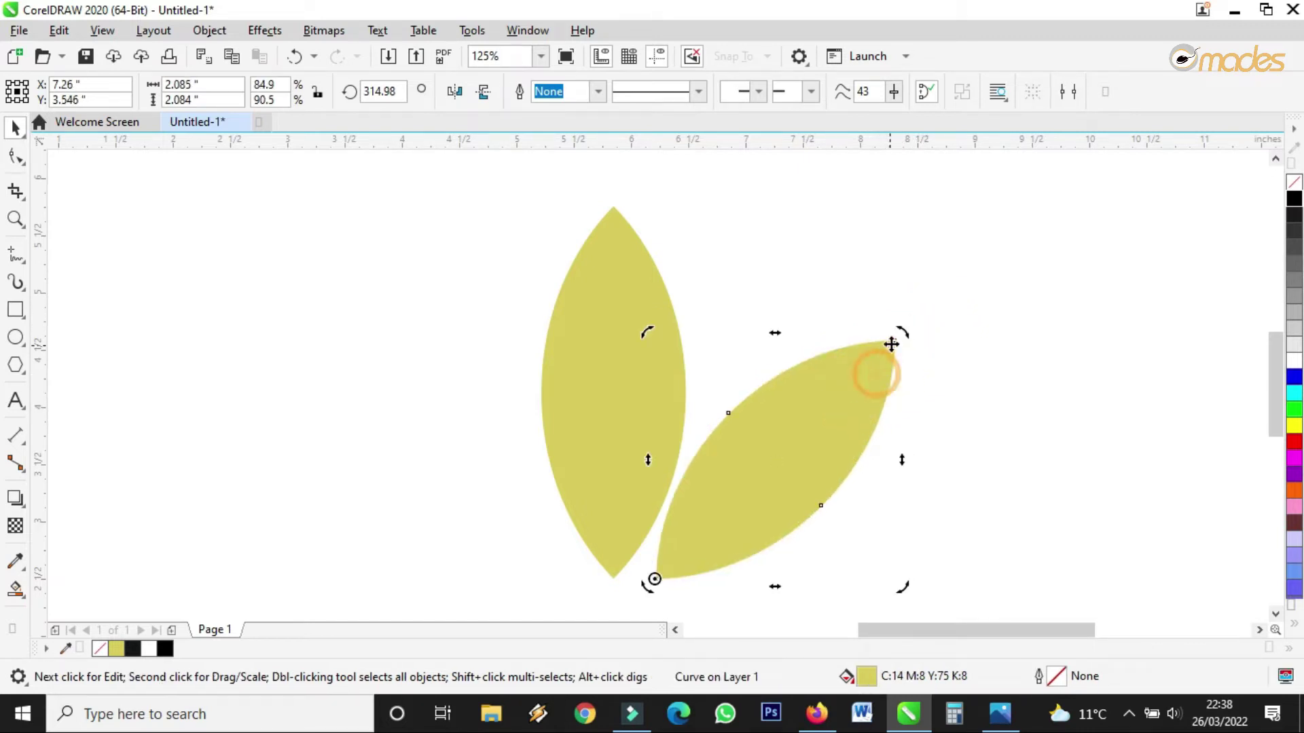
left_click_drag(895, 335, 883, 331)
left_click_drag(750, 446, 755, 447)
left_click(755, 447)
left_click_drag(898, 328, 887, 331)
left_click(888, 336)
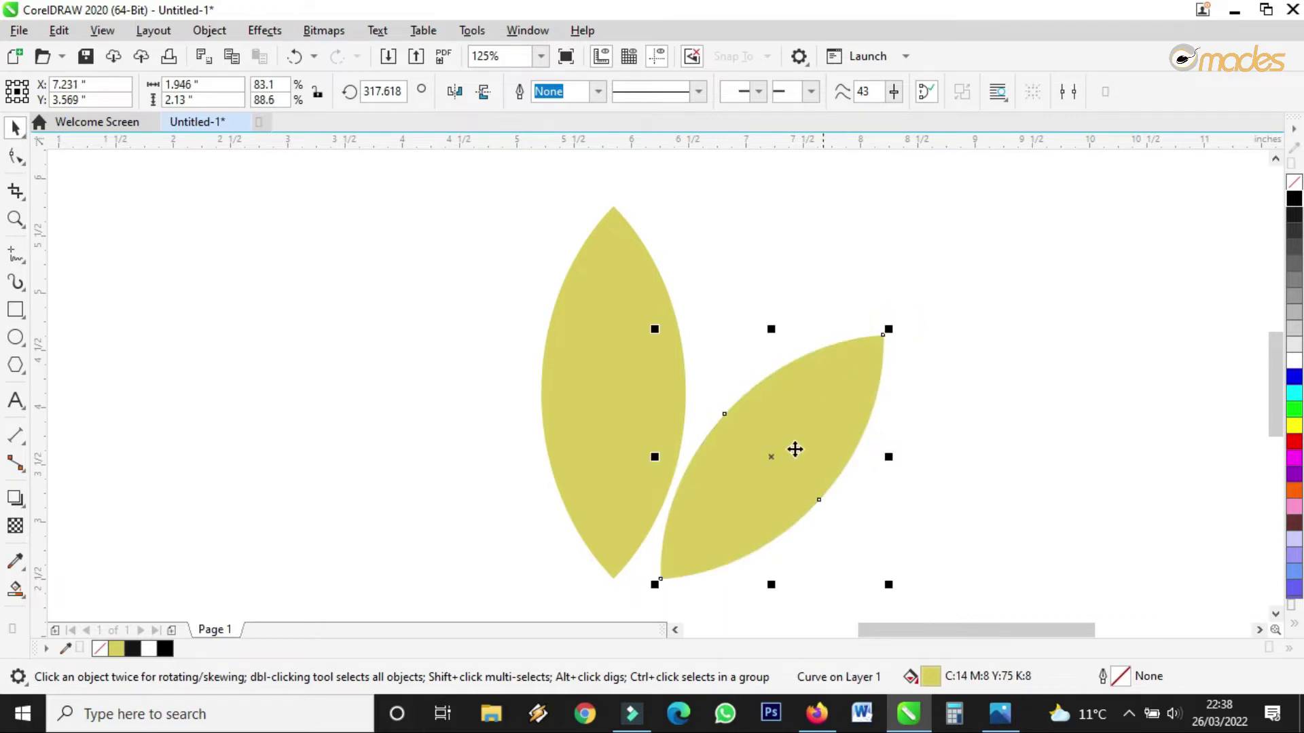
Nudge the tilted leaf closer to the upright leaf, leaving a narrow gap between them.
scroll(675, 573, "up", 2)
left_click_drag(681, 481, 677, 477)
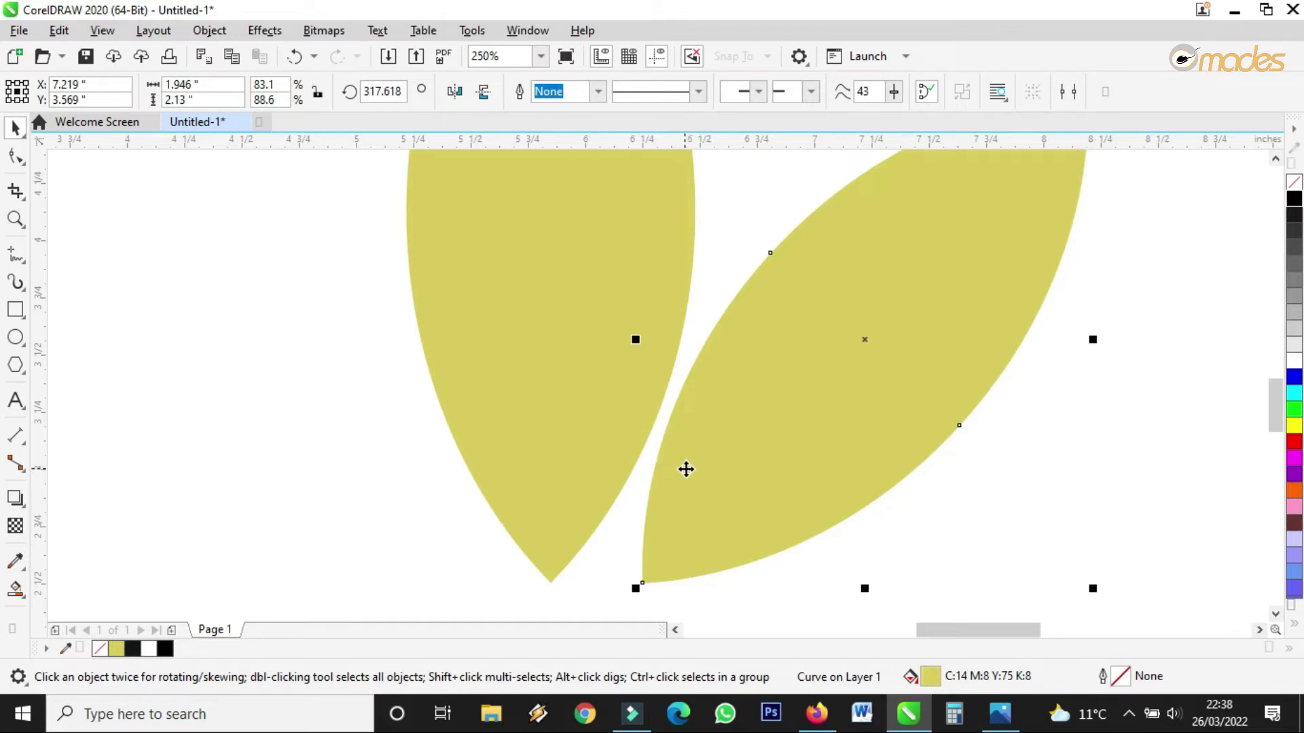
left_click_drag(687, 469, 682, 479)
Add a horizontal guideline at the bottom tips of the two leaves.
left_click_drag(712, 147, 675, 539)
scroll(684, 579, "up", 1)
scroll(679, 542, "down", 1)
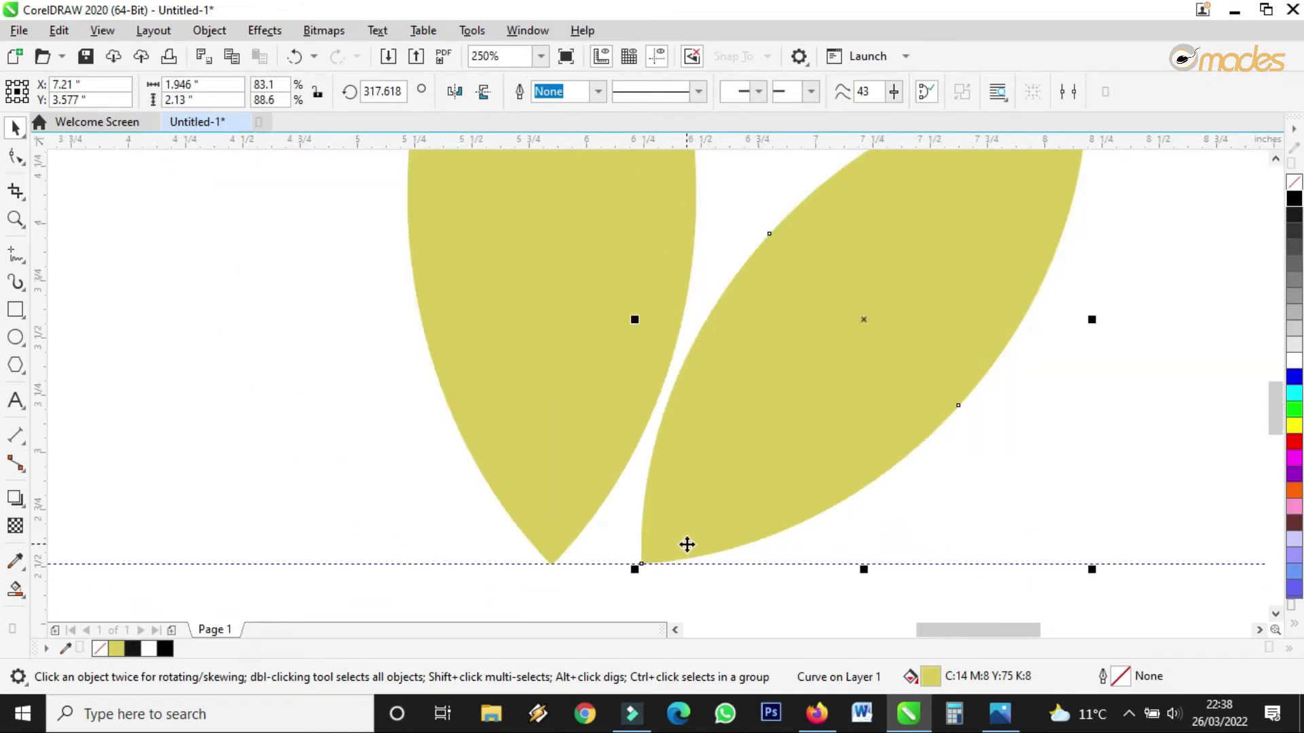
scroll(688, 545, "down", 1)
left_click(902, 401)
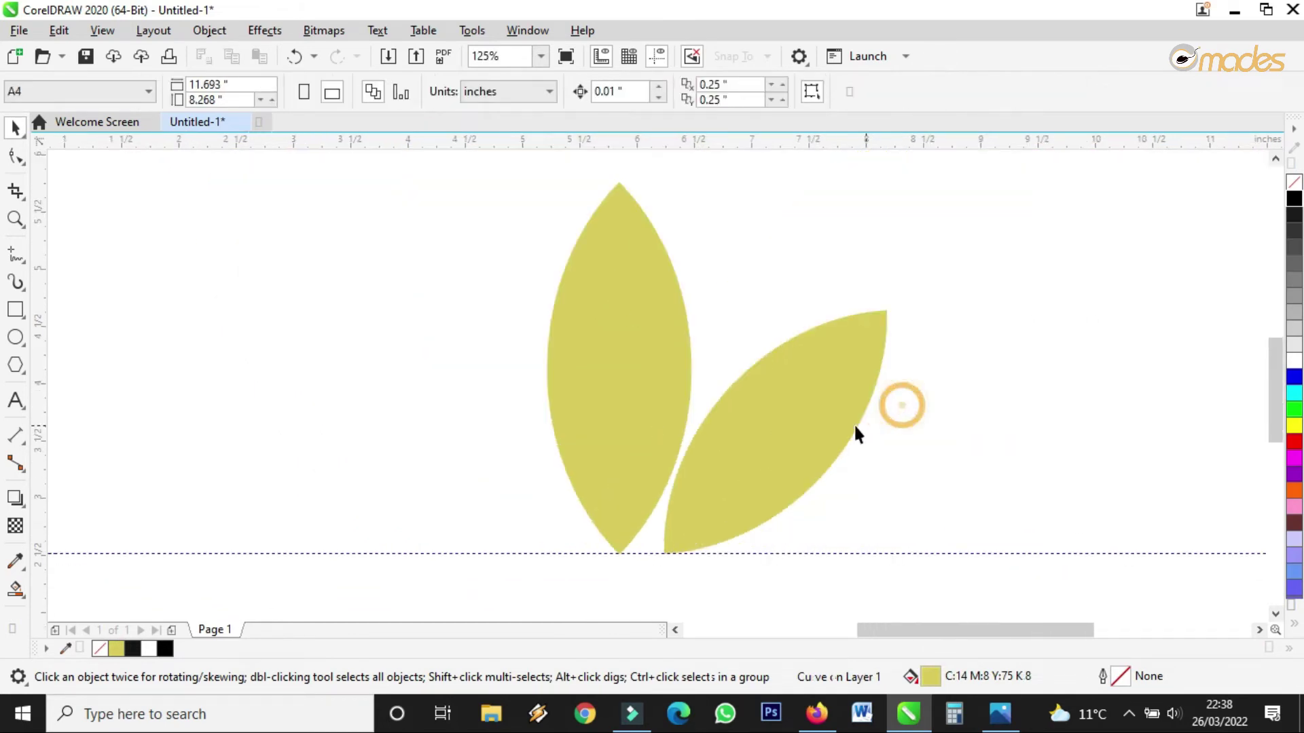
Mirror a copy of the tilted leaf horizontally and move it to the left of the upright leaf, matching the right-hand gap.
left_click(768, 431)
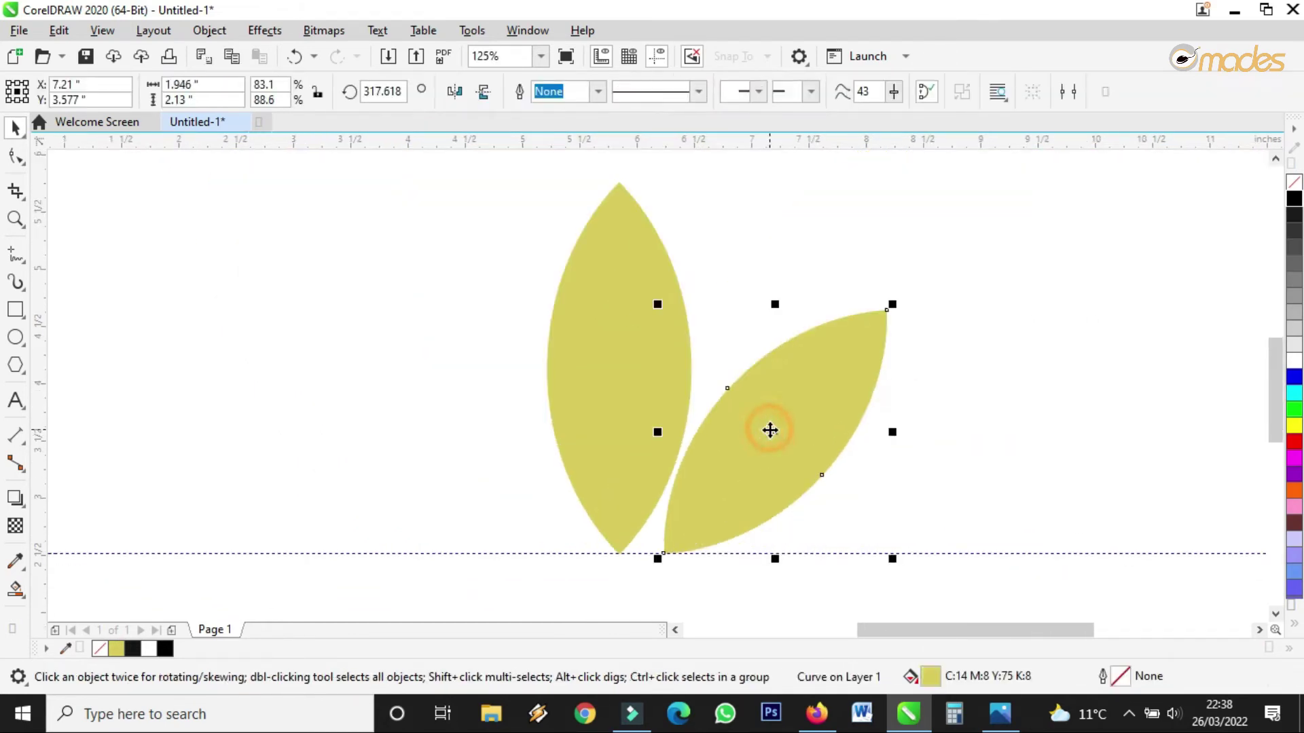
left_click(897, 435)
left_click(895, 434)
left_click(895, 432)
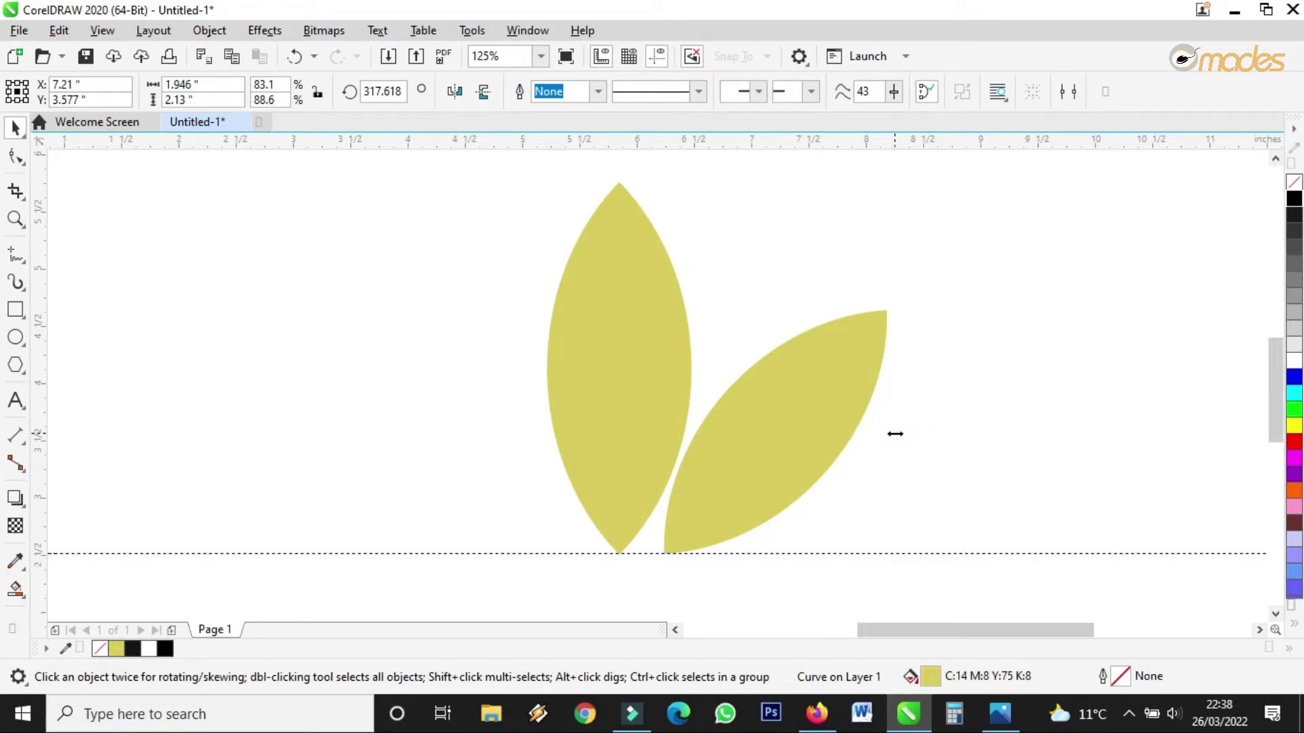
left_click_drag(895, 433, 594, 435)
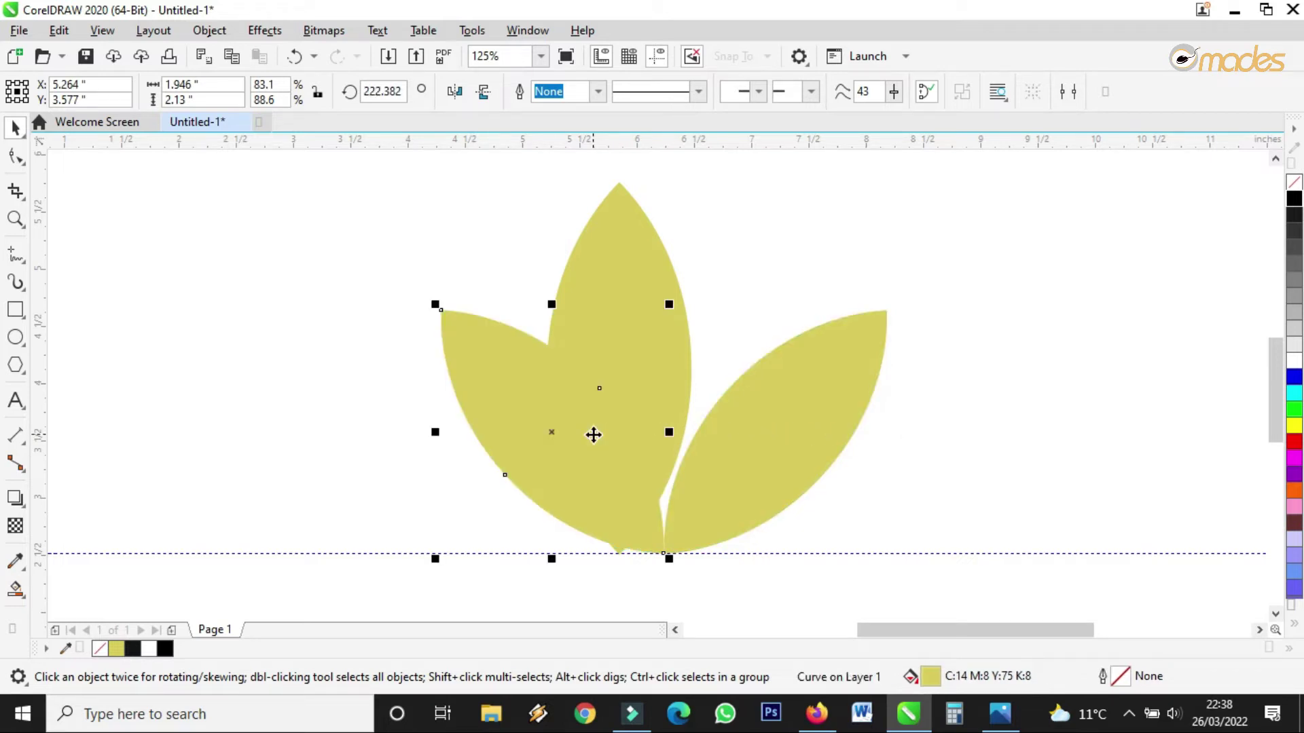
left_click(604, 481)
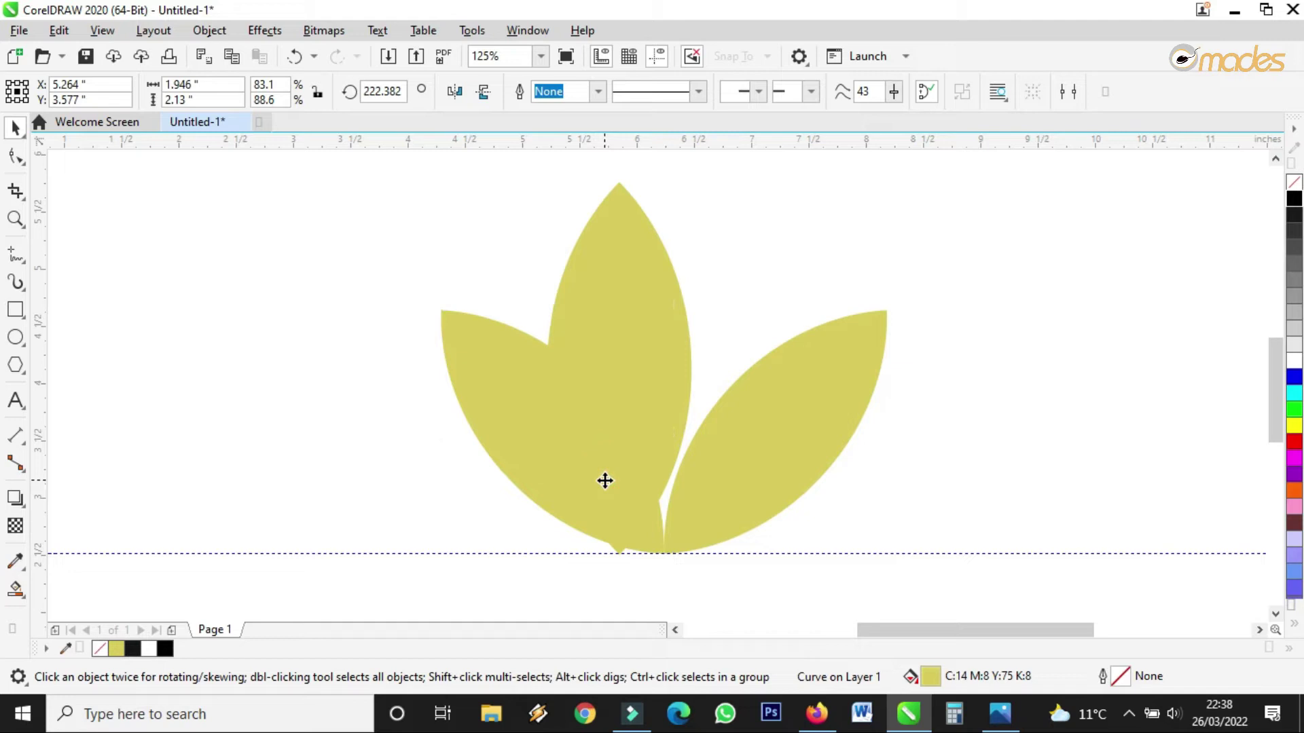
left_click_drag(605, 481, 513, 485)
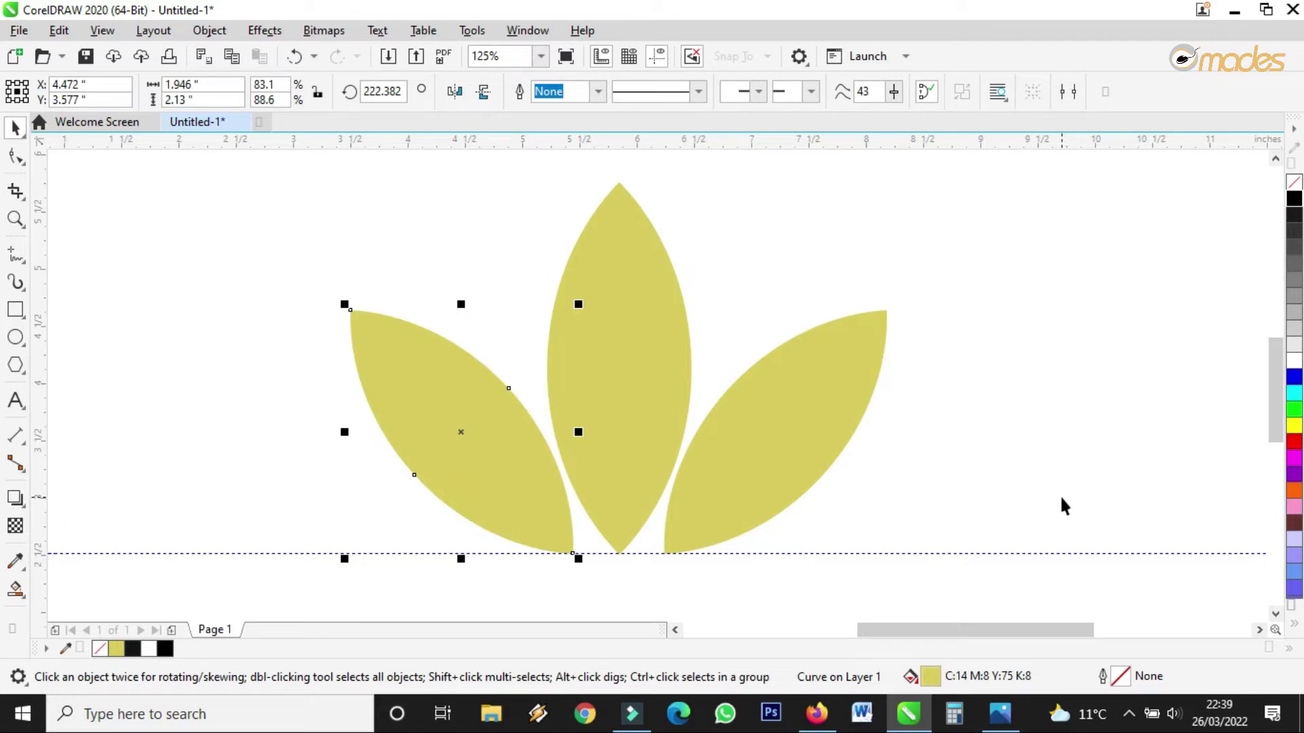
Check the leaves' bottom tips against the guideline and delete the mirrored leaf left of the upright leaf.
scroll(598, 564, "up", 2)
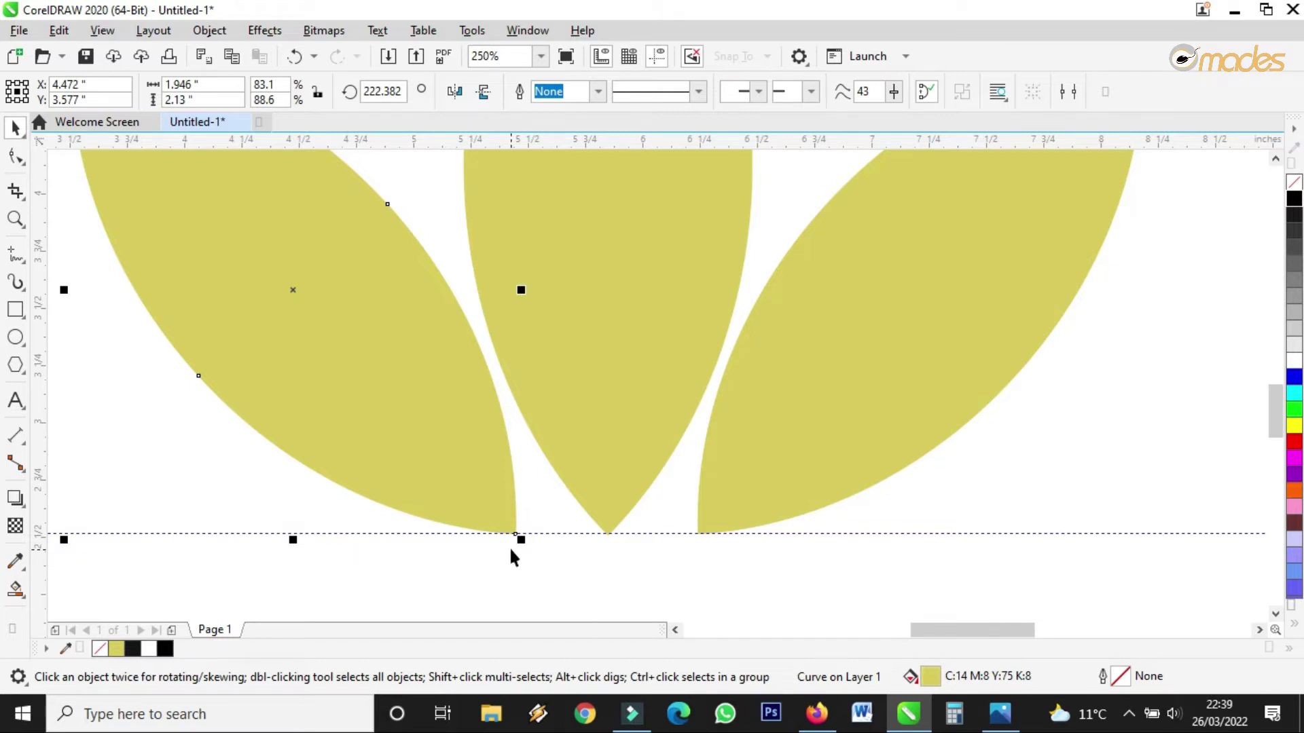
scroll(513, 557, "up", 2)
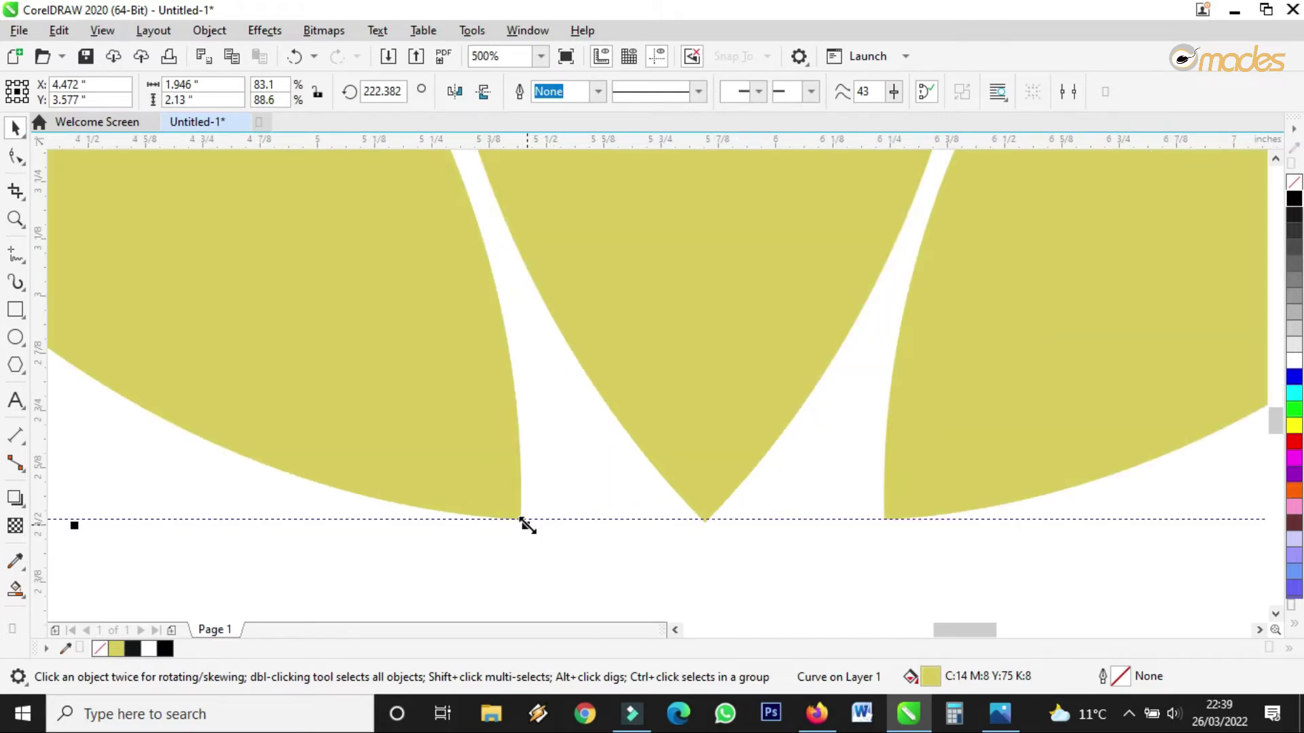
scroll(528, 527, "down", 2)
key("Delete")
scroll(707, 540, "down", 4)
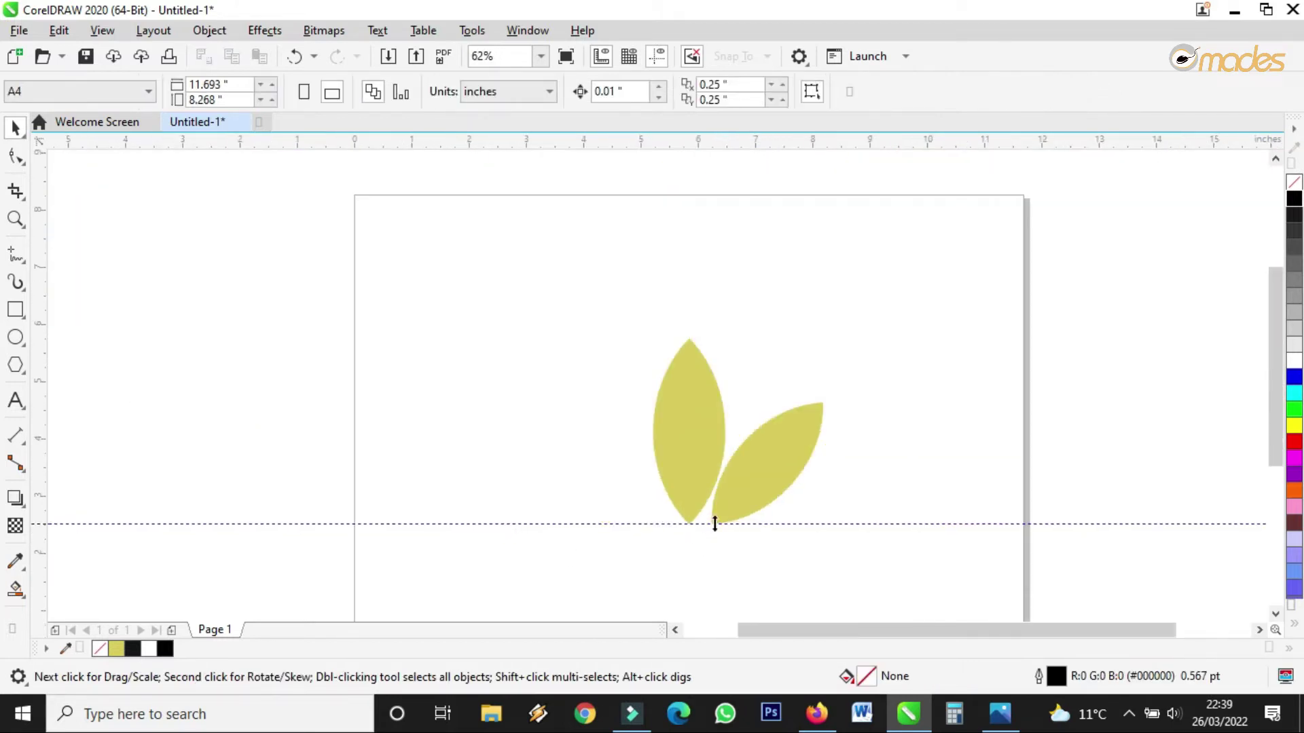
left_click(784, 464)
left_click_drag(781, 463, 682, 466)
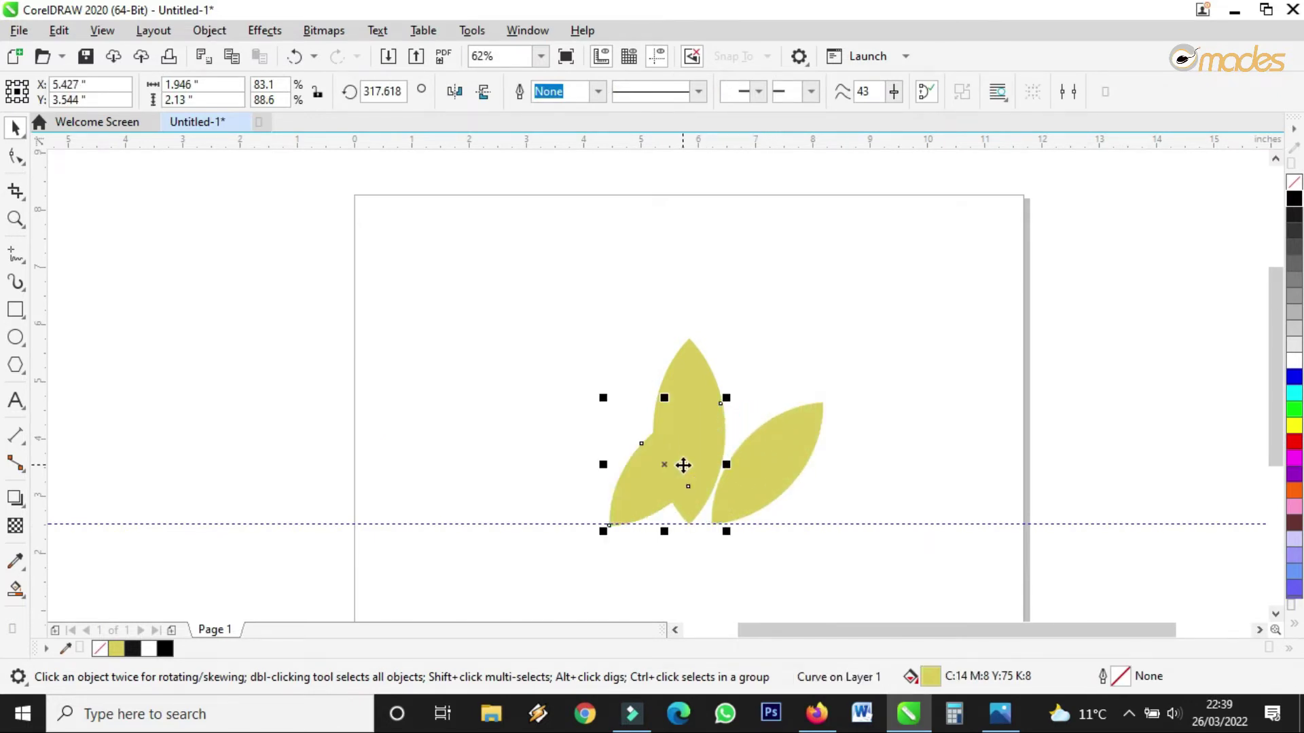
scroll(683, 466, "up", 4)
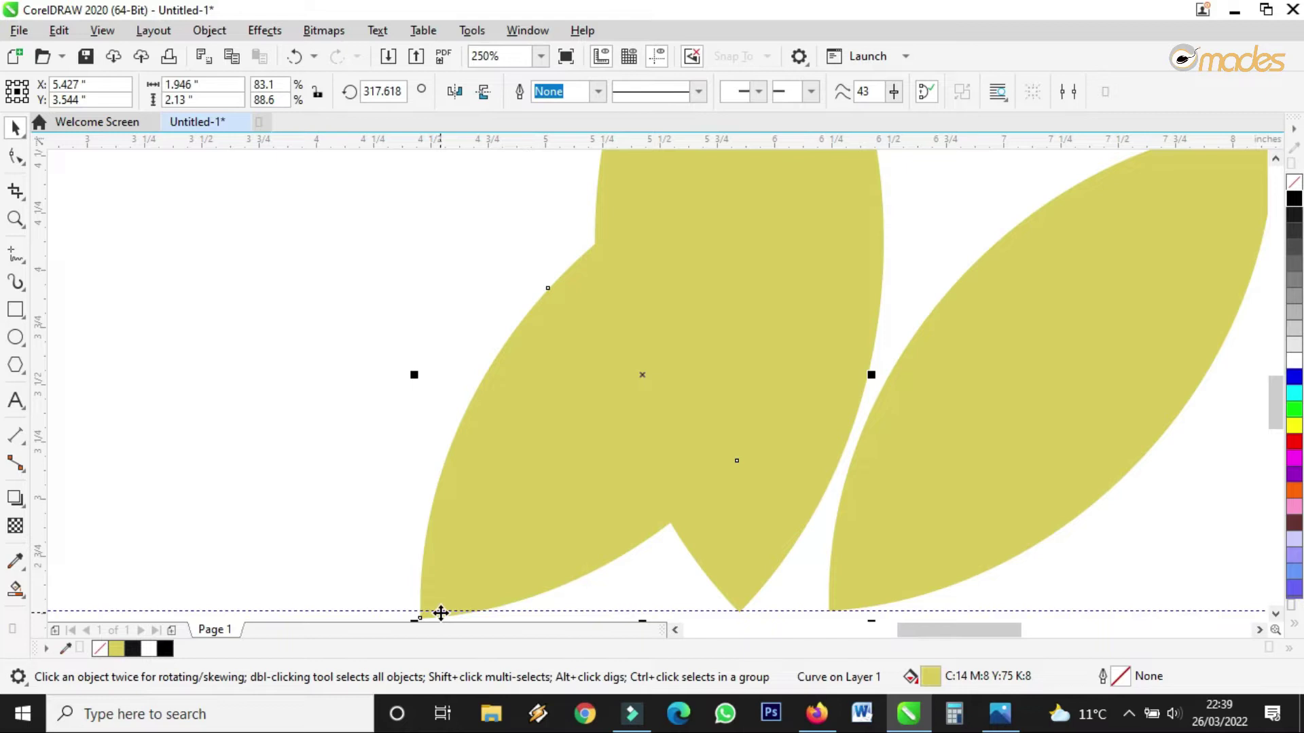
scroll(442, 605, "up", 4)
scroll(561, 486, "down", 4)
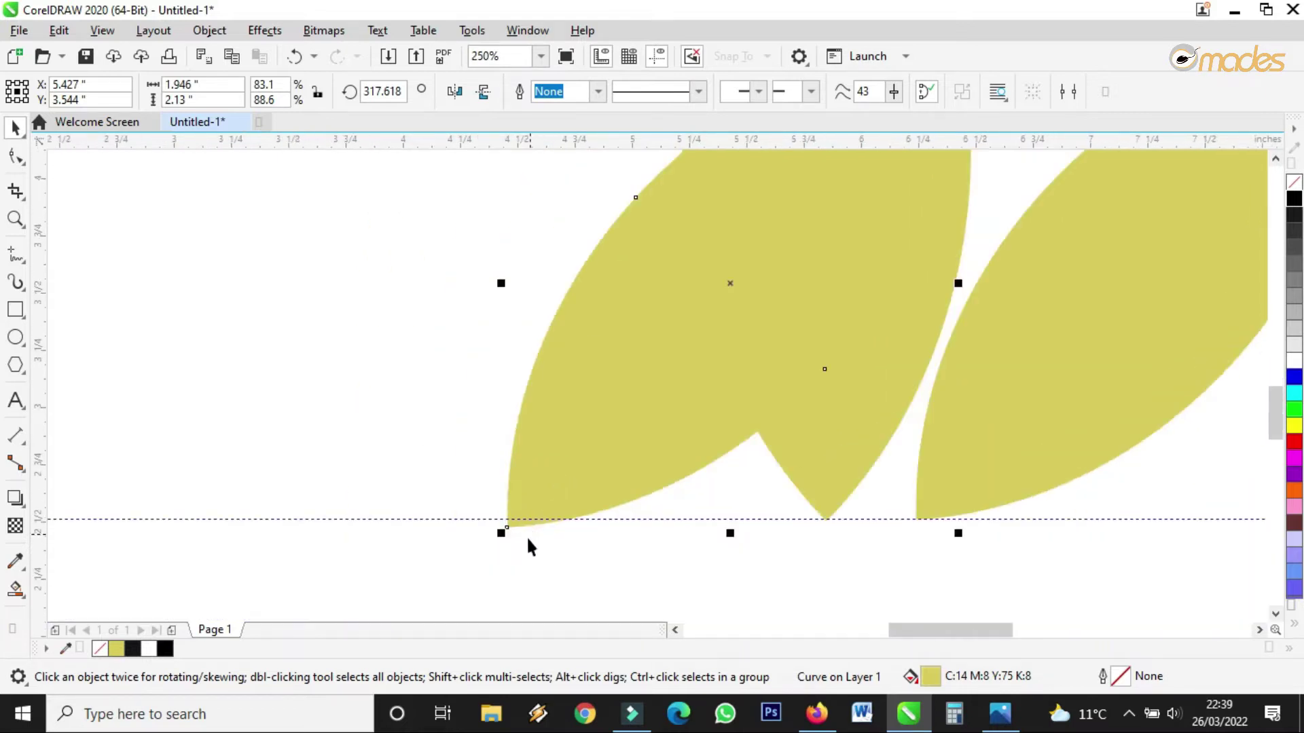
scroll(527, 543, "up", 4)
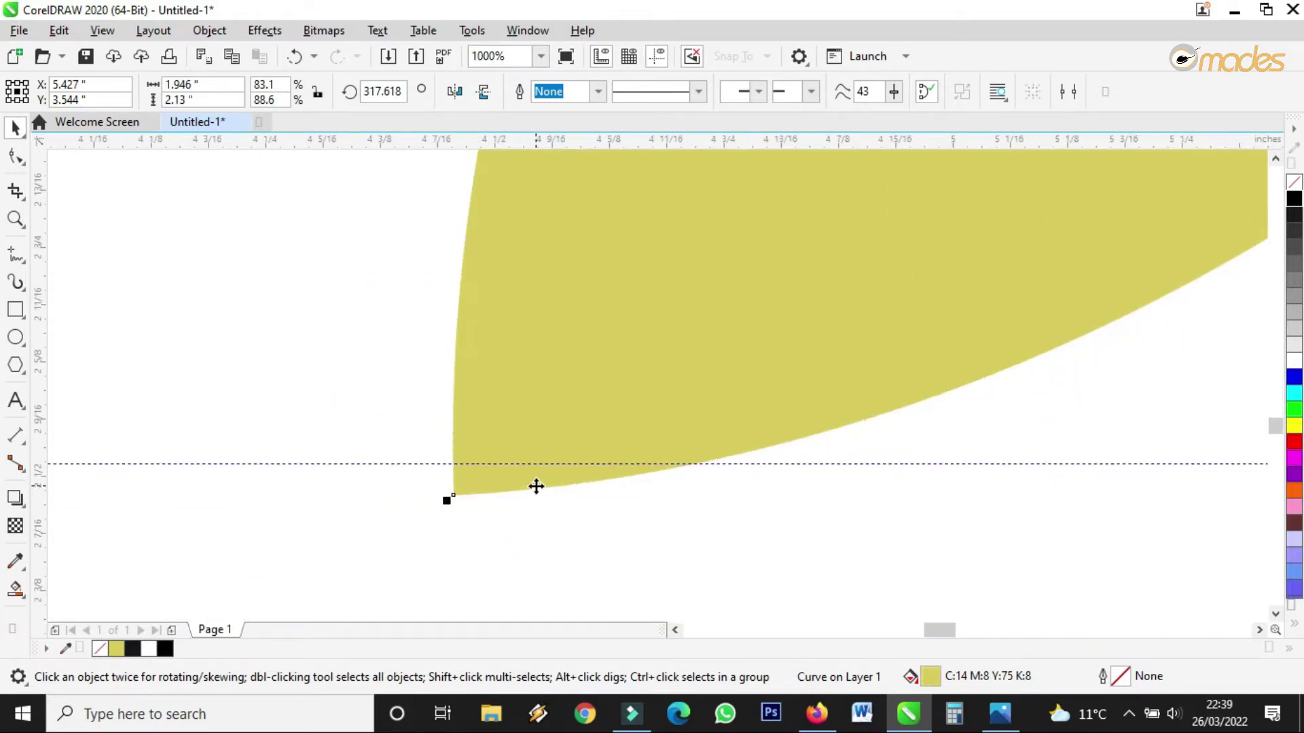
scroll(513, 526, "down", 4)
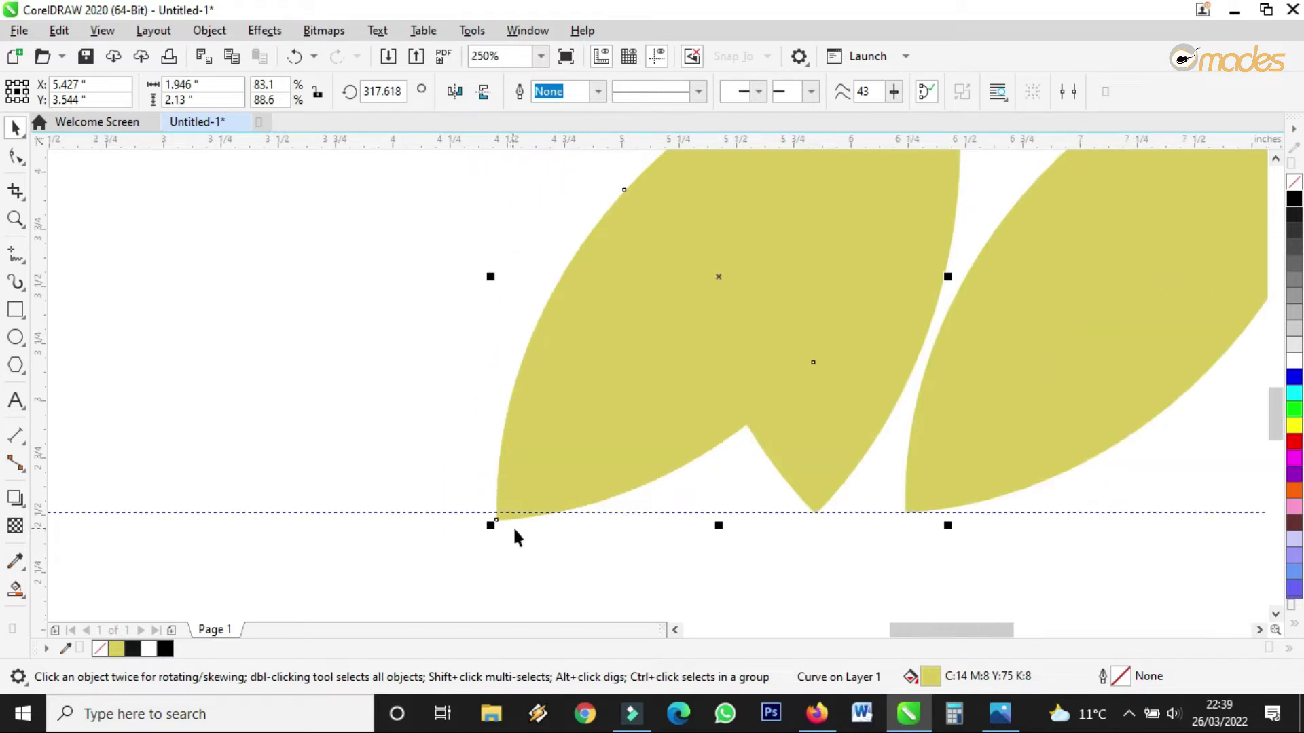
left_click(516, 524)
scroll(518, 513, "down", 2)
Mirror a copy of the tilted leaf to the left of the upright leaf and move the right leaf slightly closer to the upright one.
scroll(679, 512, "up", 4)
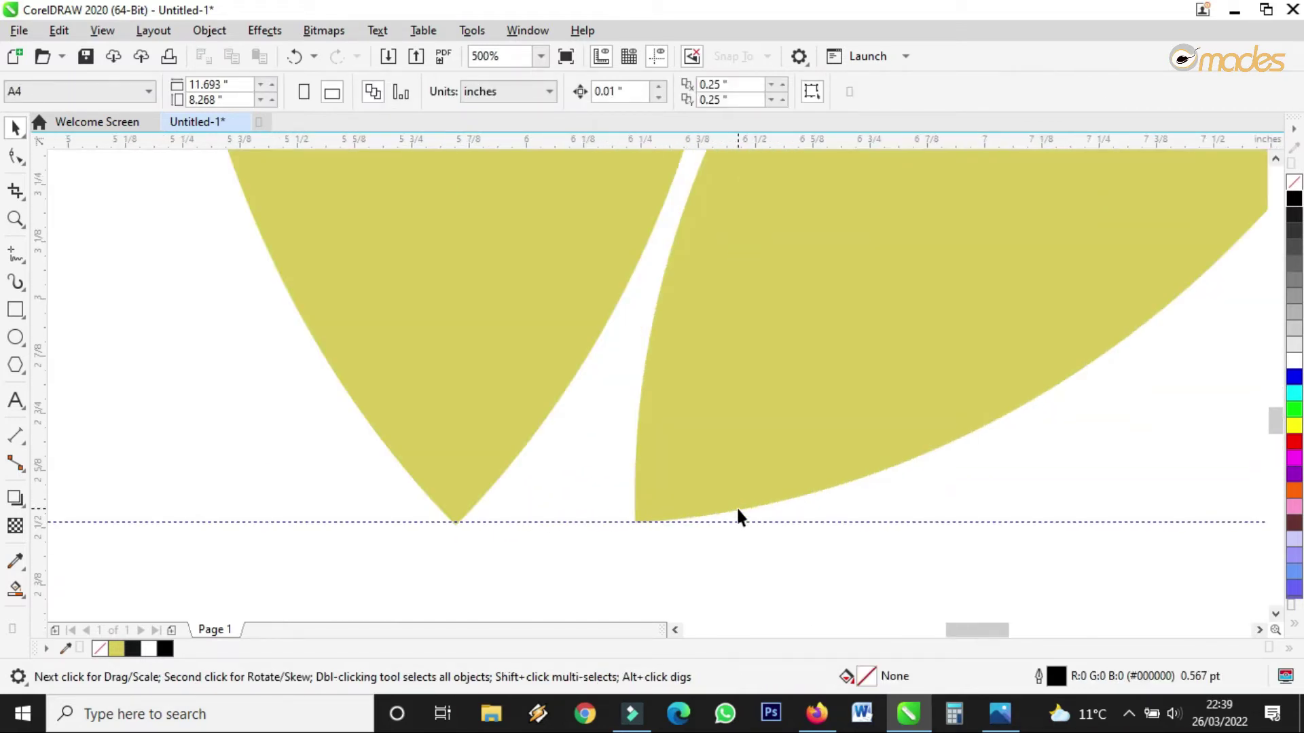
scroll(740, 509, "down", 2)
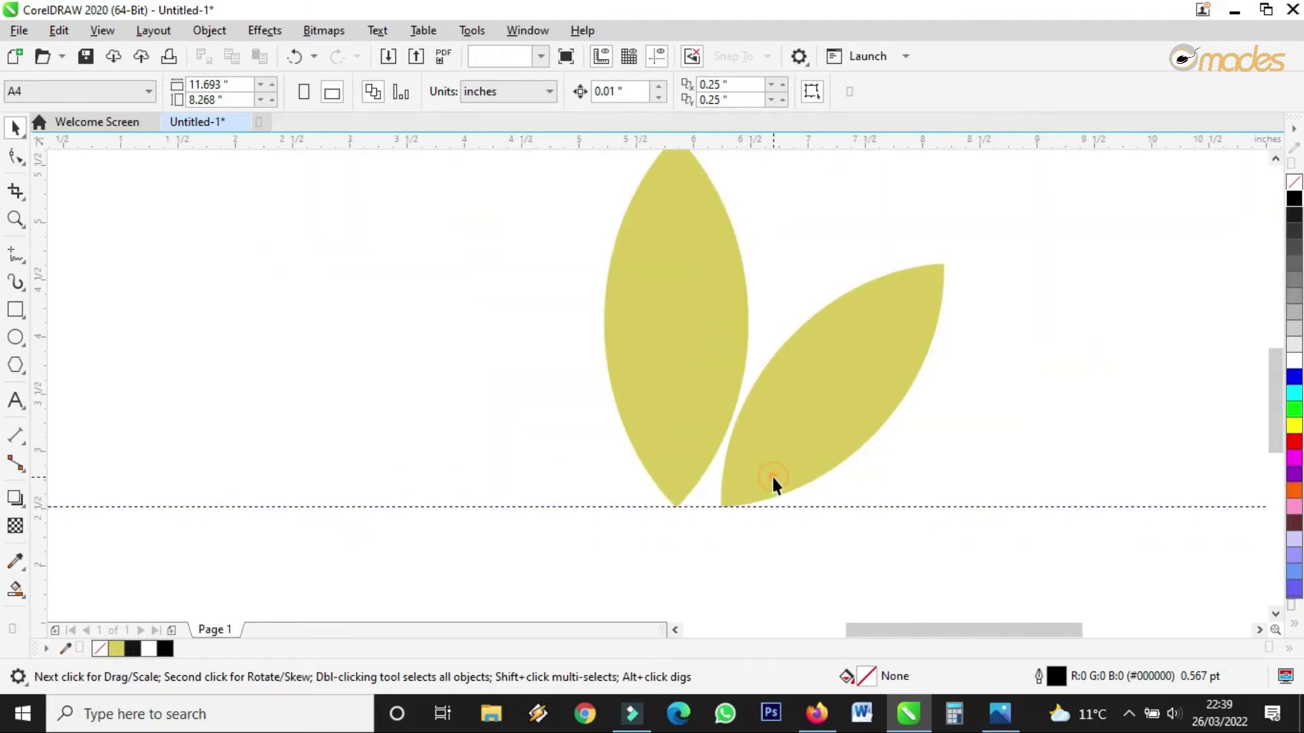
left_click(772, 487)
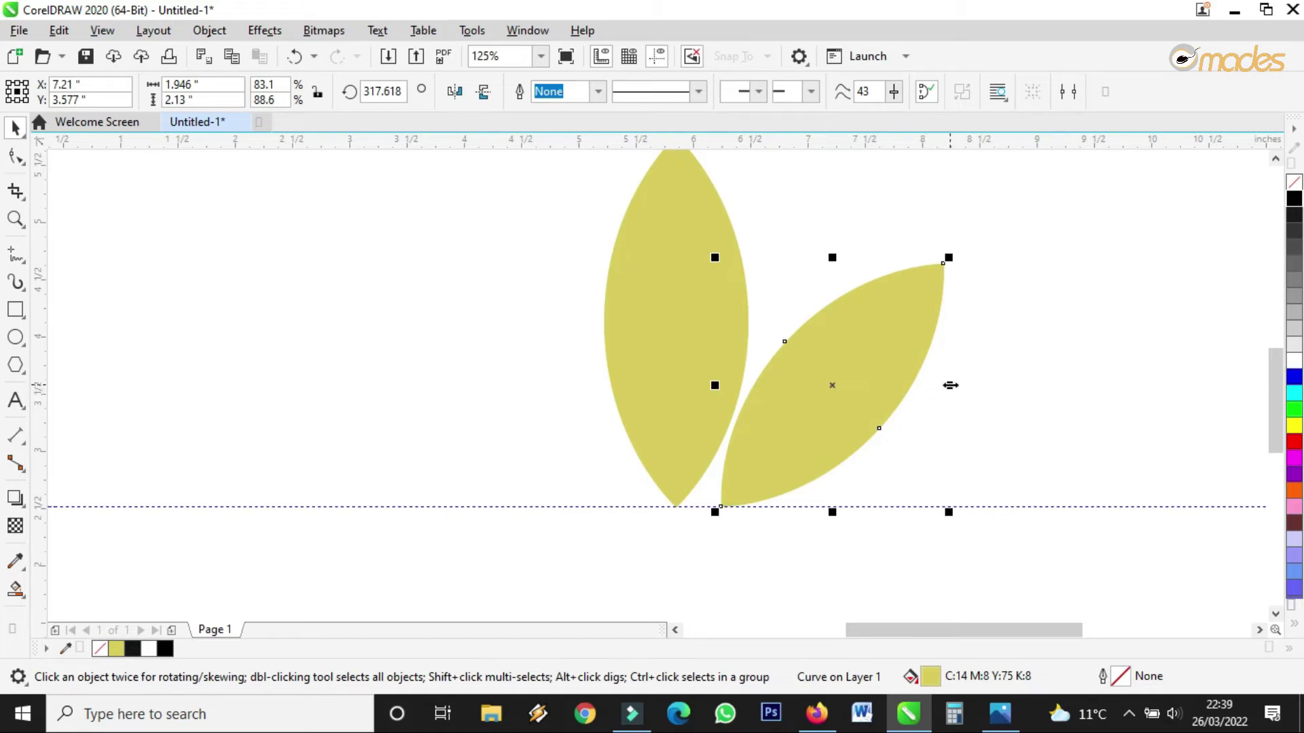
left_click_drag(950, 385, 611, 446)
scroll(613, 444, "up", 2)
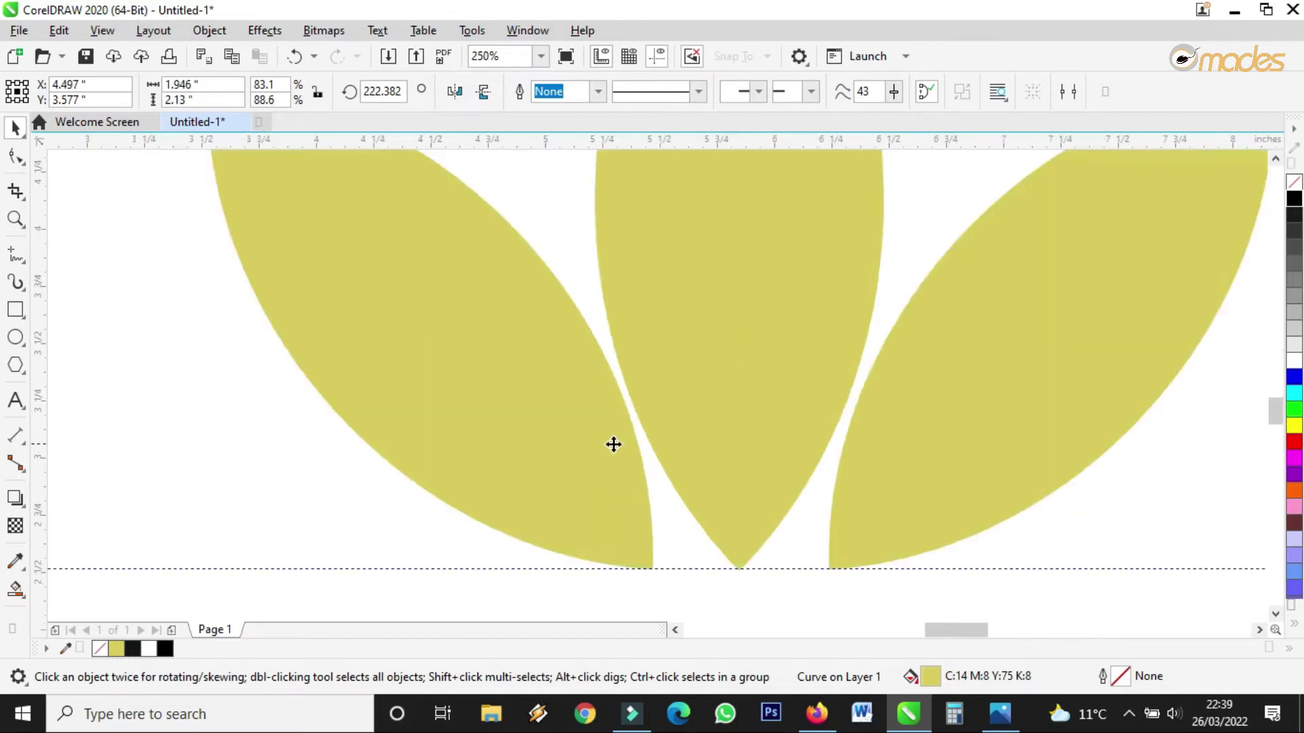
scroll(613, 444, "up", 2)
left_click_drag(1103, 398, 1095, 402)
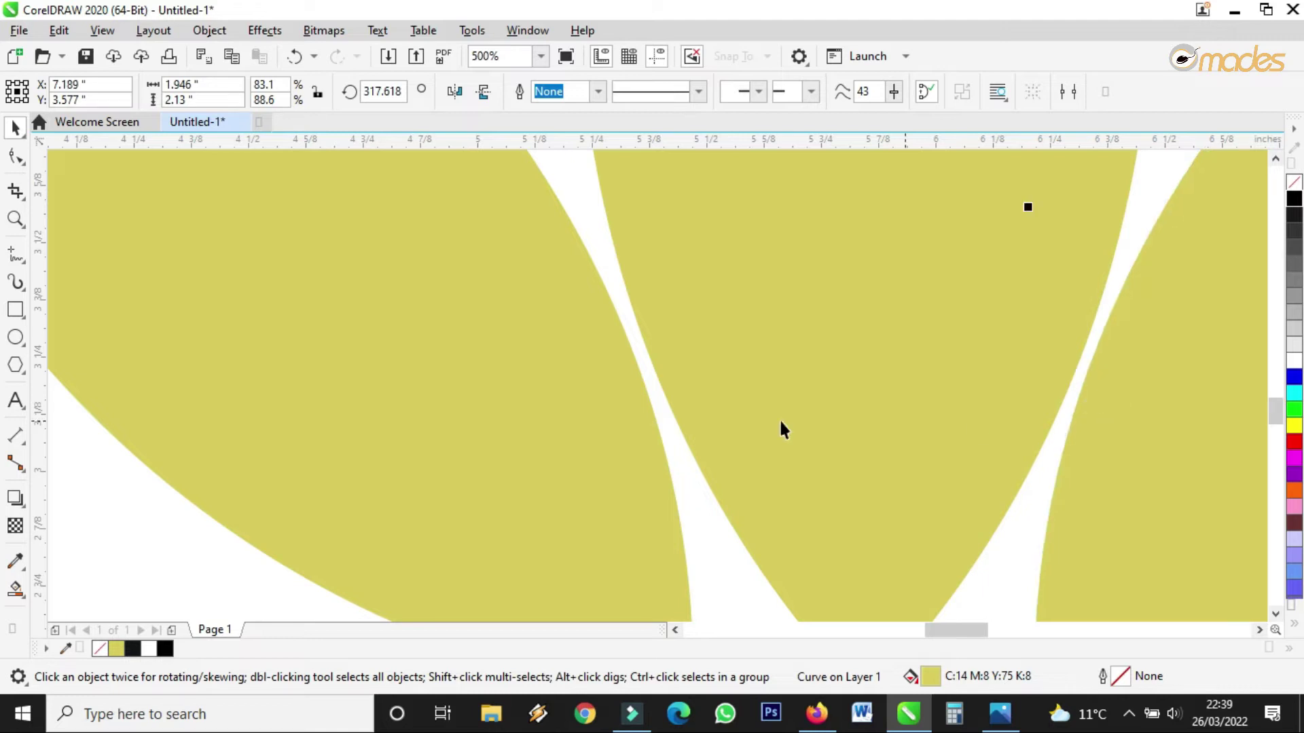
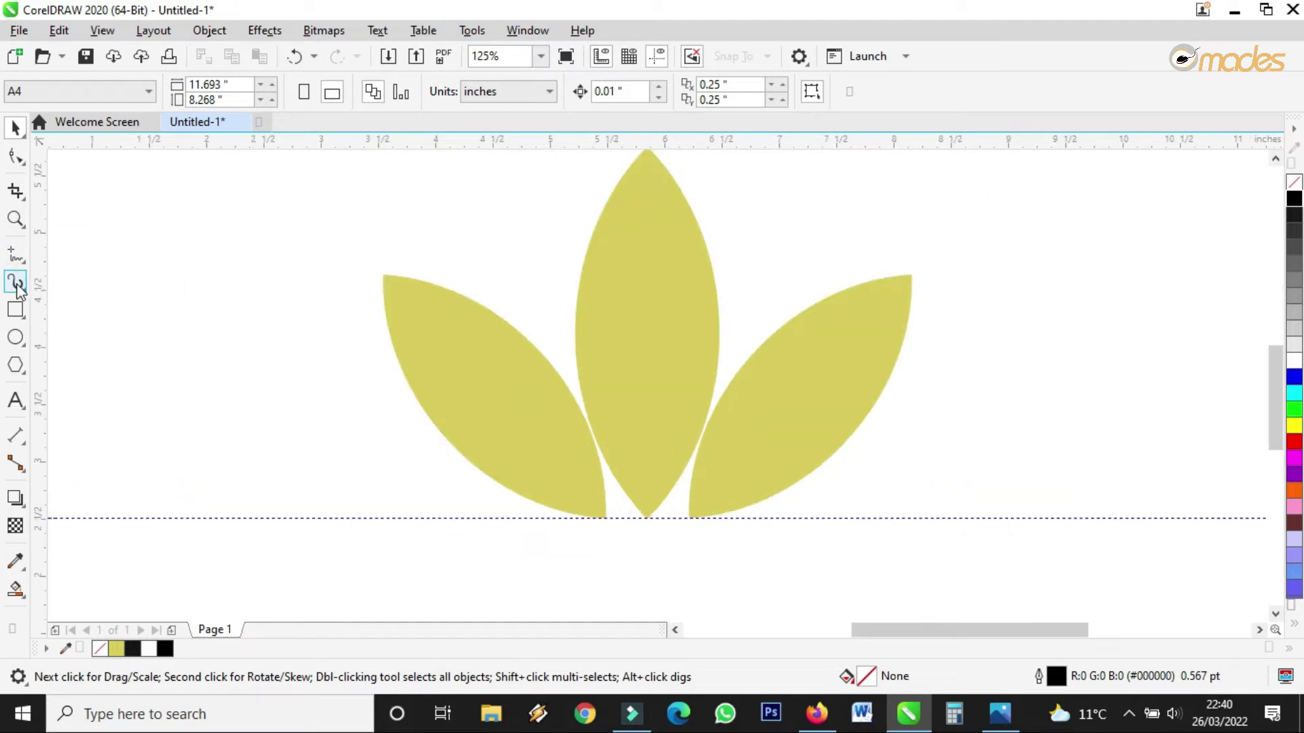
Draw a thin horizontal rectangle, about 4.475 by 0.083 in, across the three leaves and give it a white fill with no outline.
left_click(16, 312)
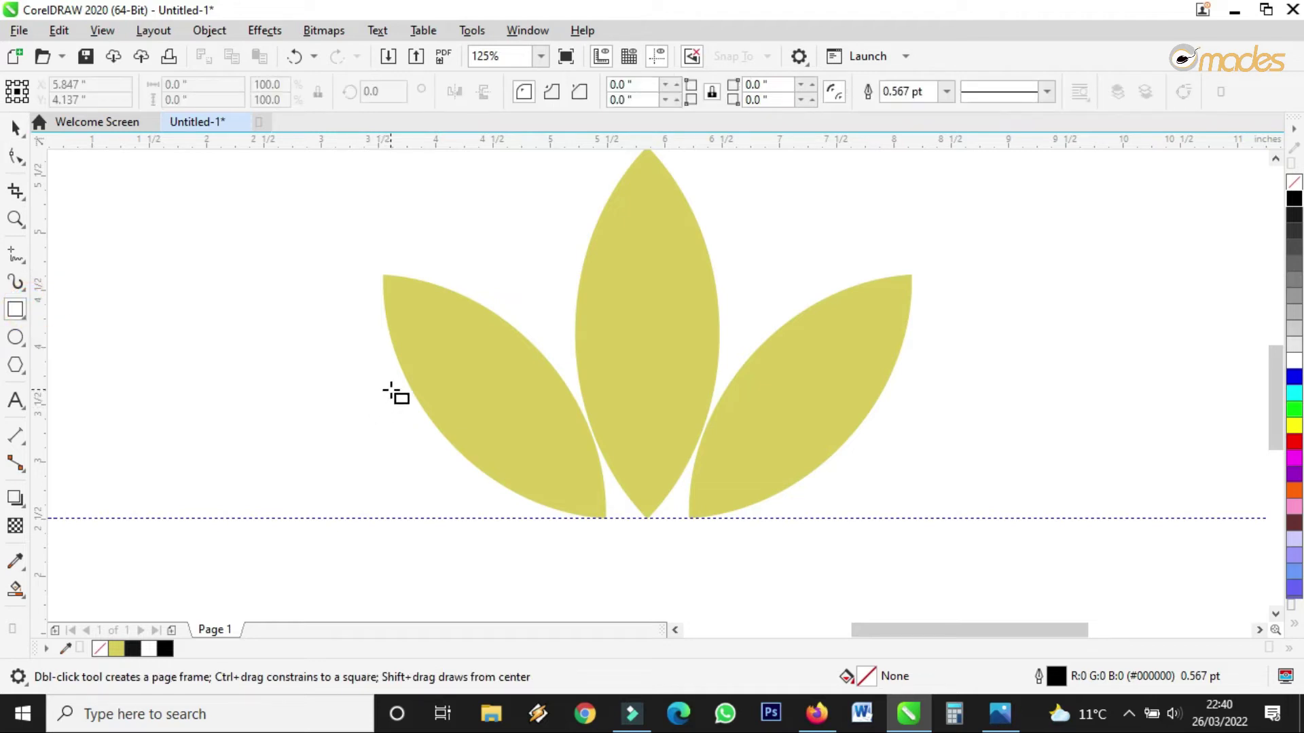
left_click_drag(395, 398, 909, 404)
left_click(15, 127)
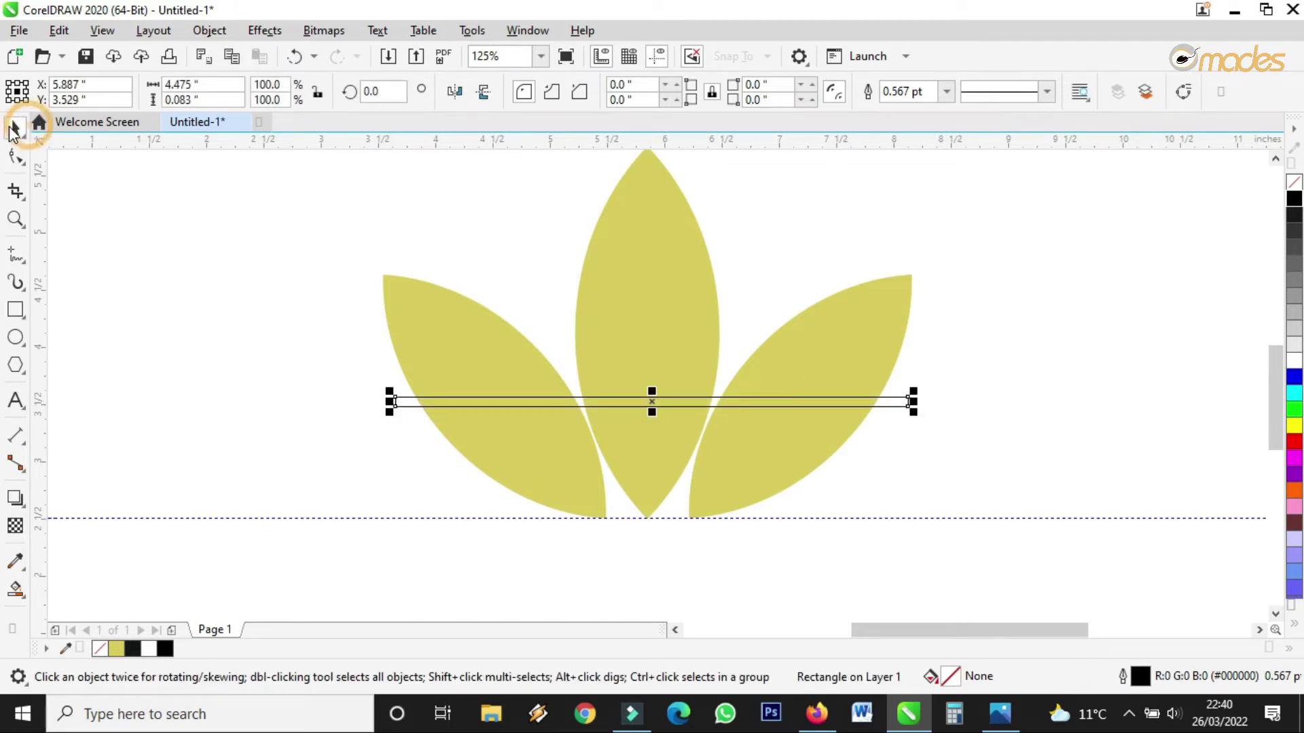
left_click(1294, 363)
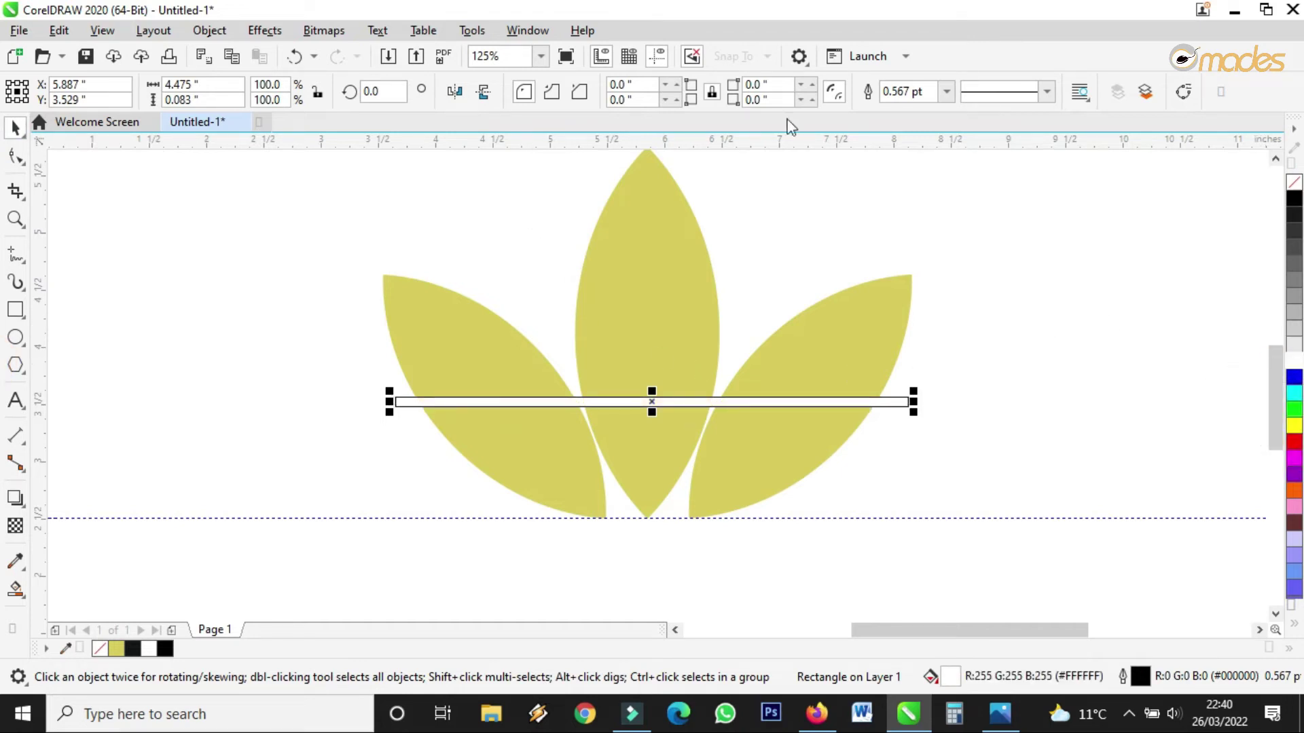
left_click(946, 91)
left_click(896, 107)
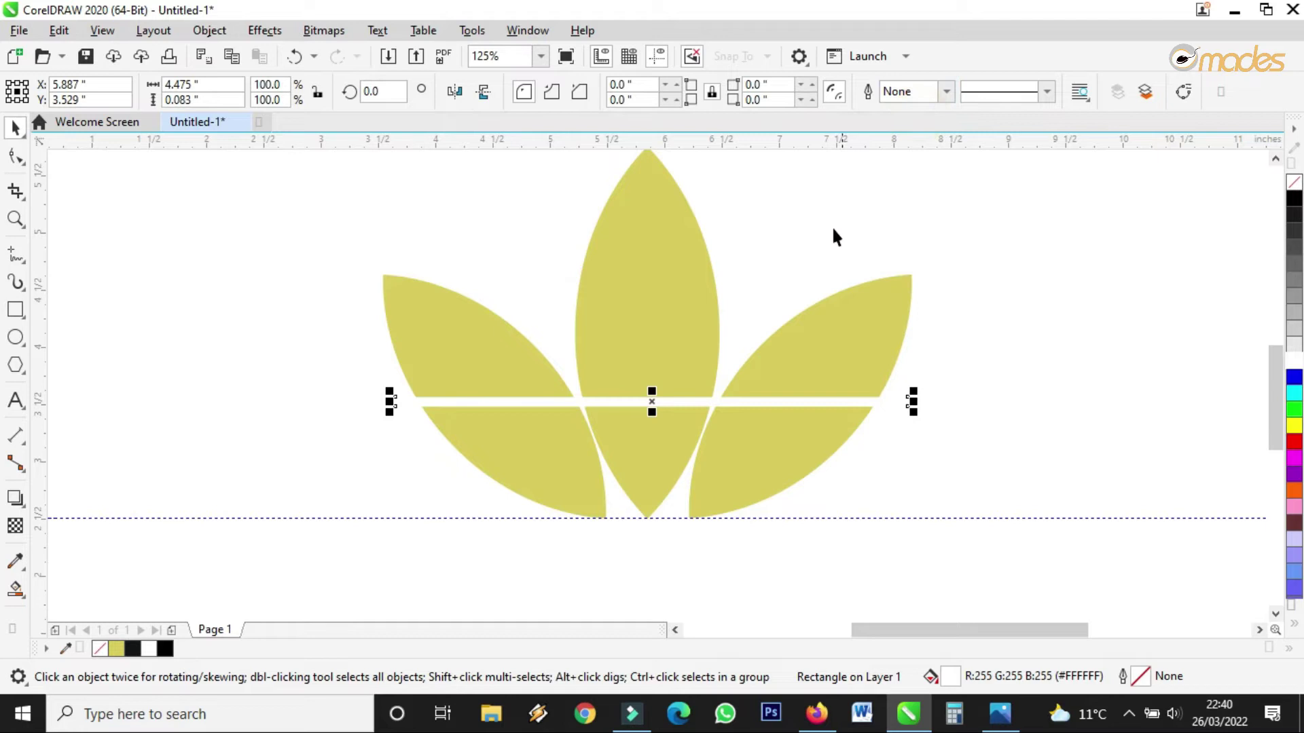
Add two evenly spaced copies of the white bar below it and move all three bars lower on the leaves.
left_click_drag(655, 400, 654, 426)
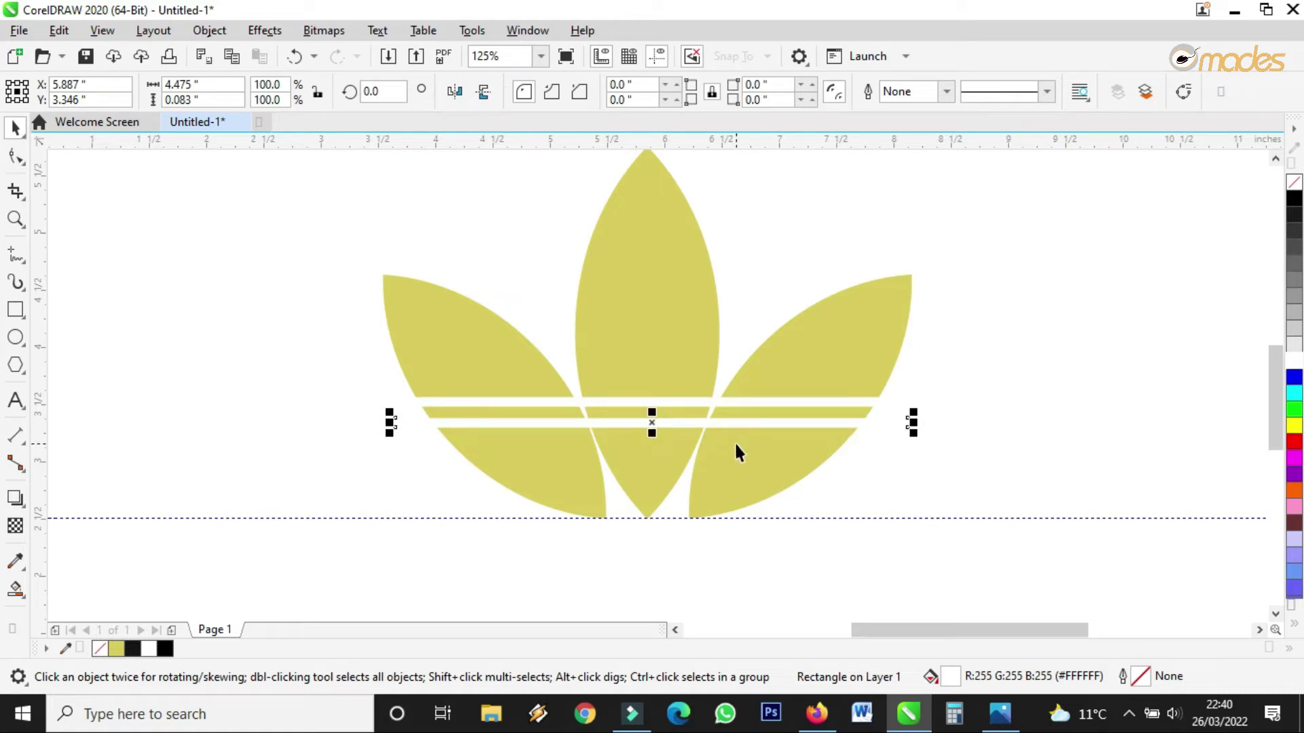
key("ctrl+r")
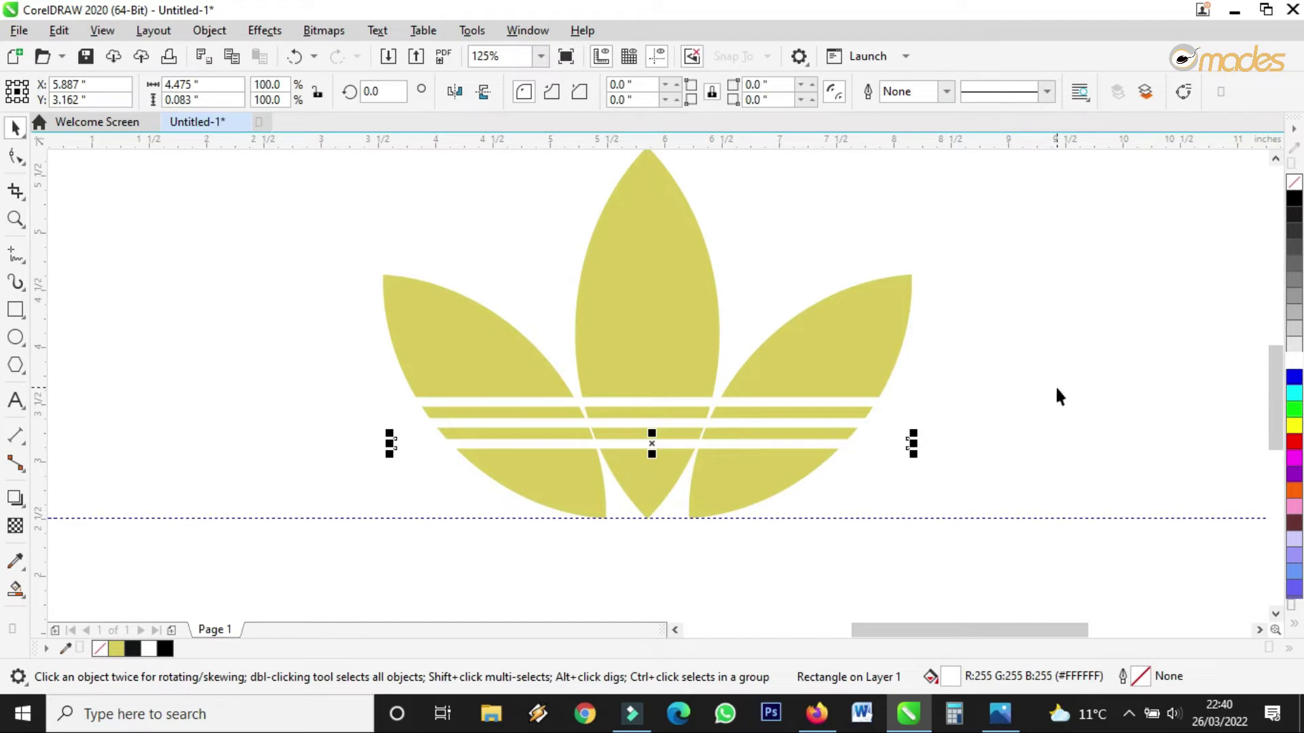
left_click(603, 442, "shift")
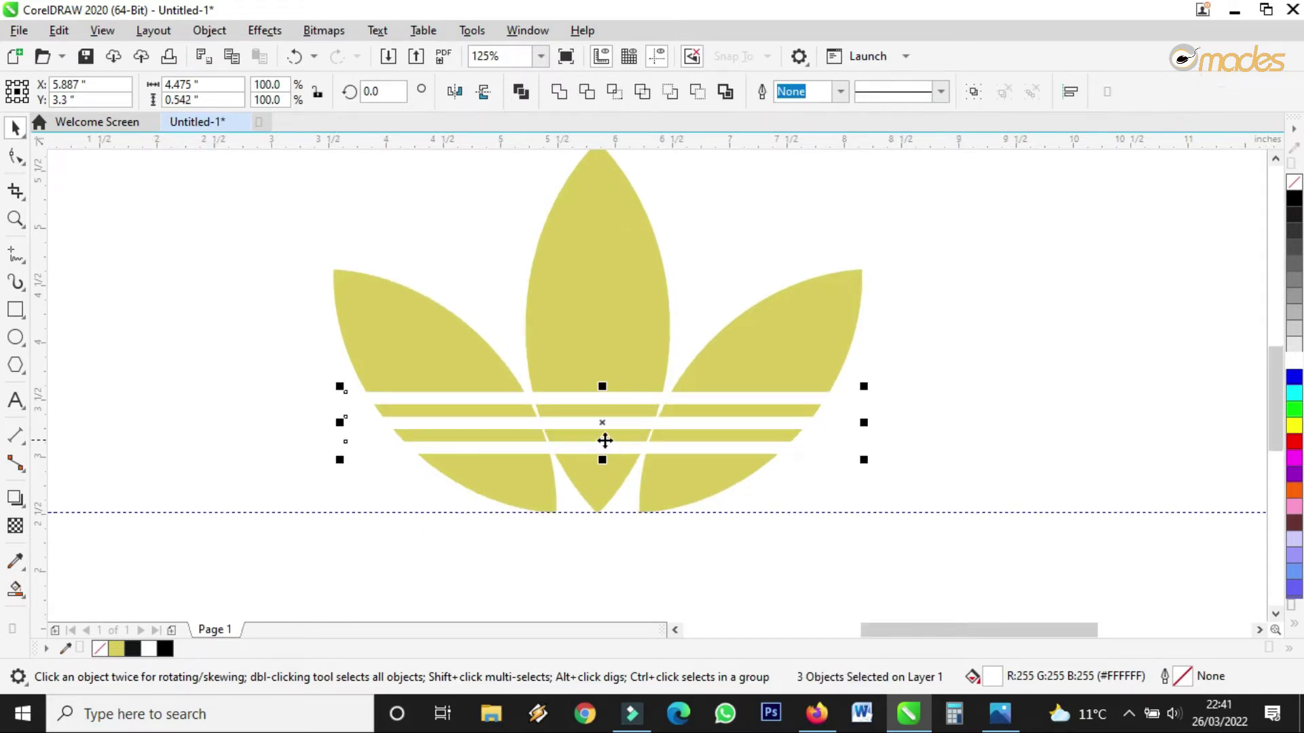
left_click_drag(602, 426, 601, 443)
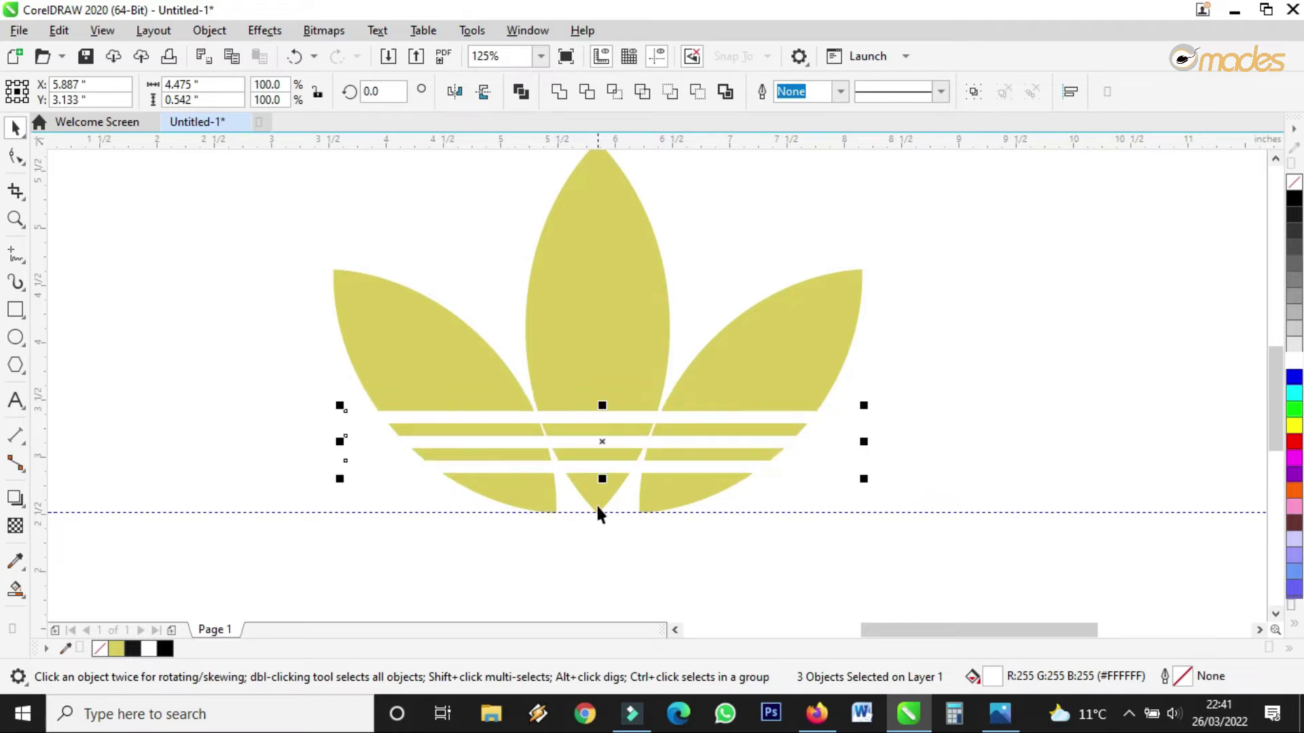
Examine the upright leaf's bottom tip at the guideline and the overall placement of the three white bars.
left_click(597, 506)
scroll(598, 511, "up", 4)
scroll(598, 512, "up", 3)
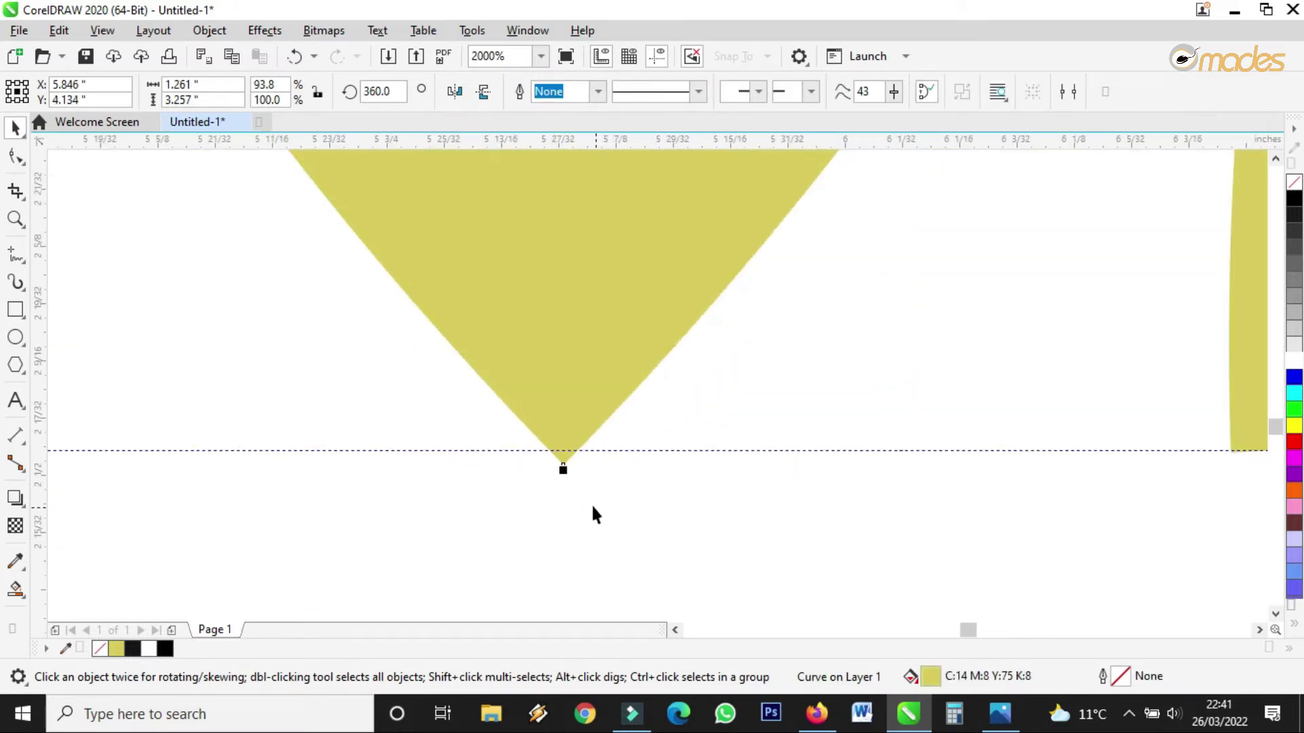
scroll(591, 503, "down", 8)
left_click(705, 509)
scroll(553, 479, "up", 2)
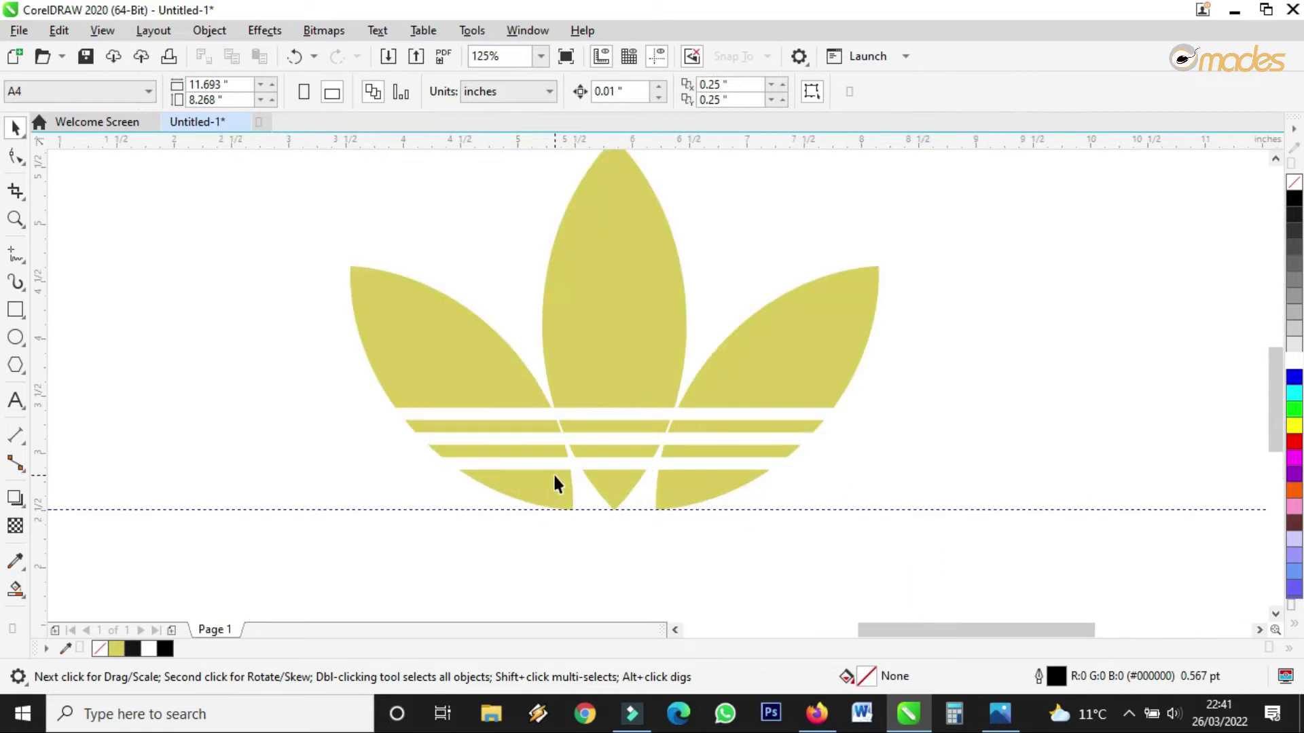
scroll(556, 483, "down", 2)
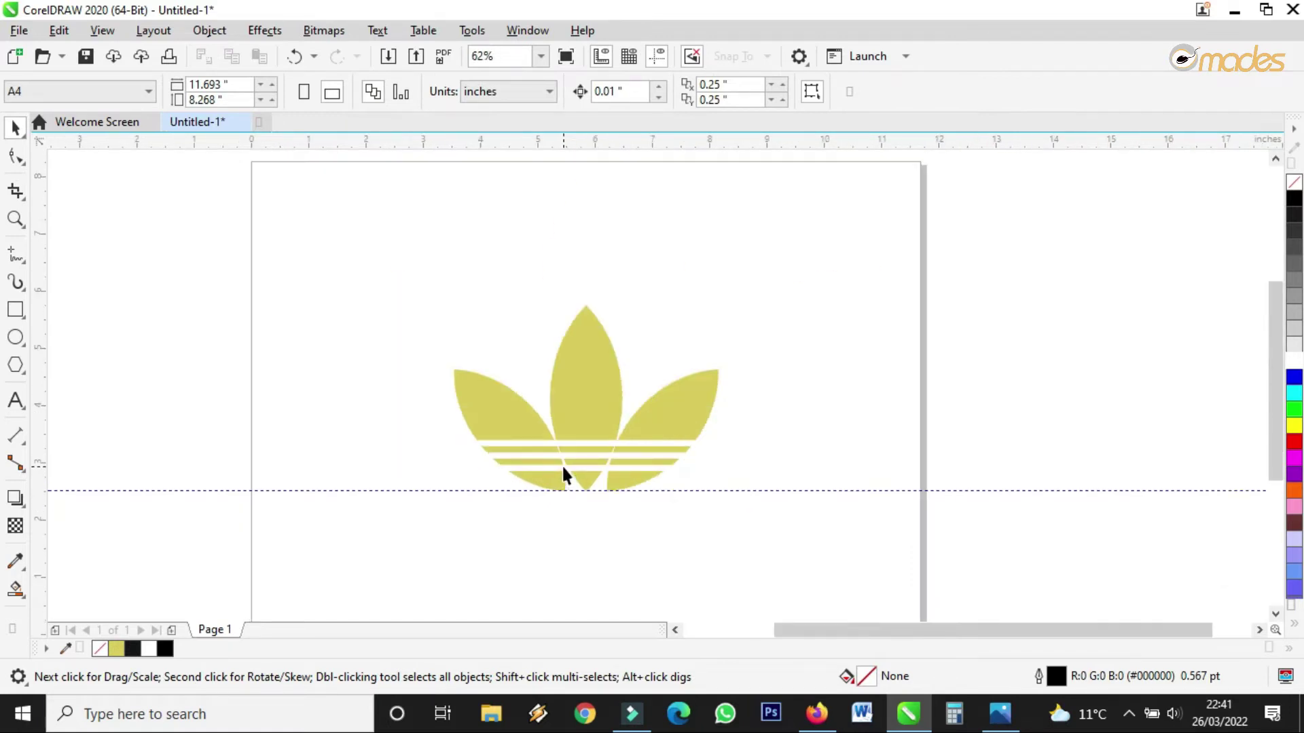
scroll(562, 466, "up", 2)
Delete the two lower white bars, keeping only the top one.
left_click(594, 422)
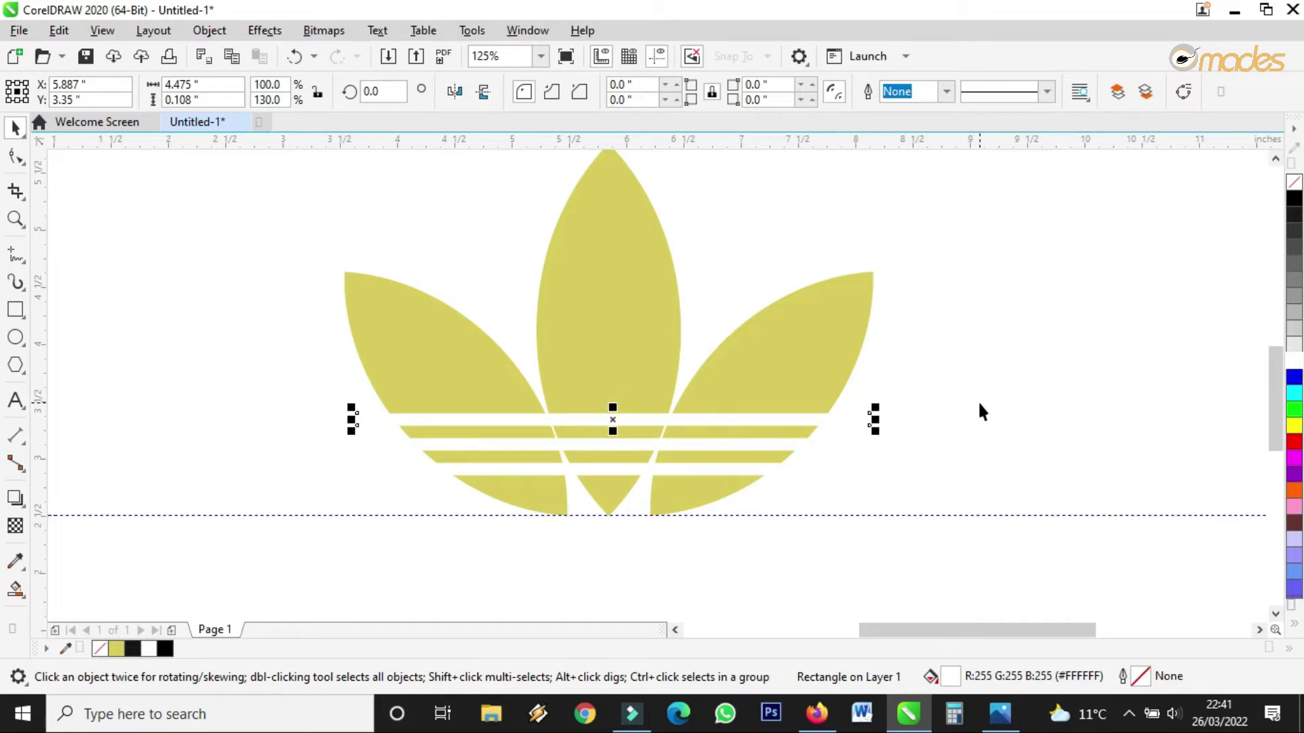
left_click_drag(955, 442, 194, 492)
left_click_drag(119, 562, 1074, 426)
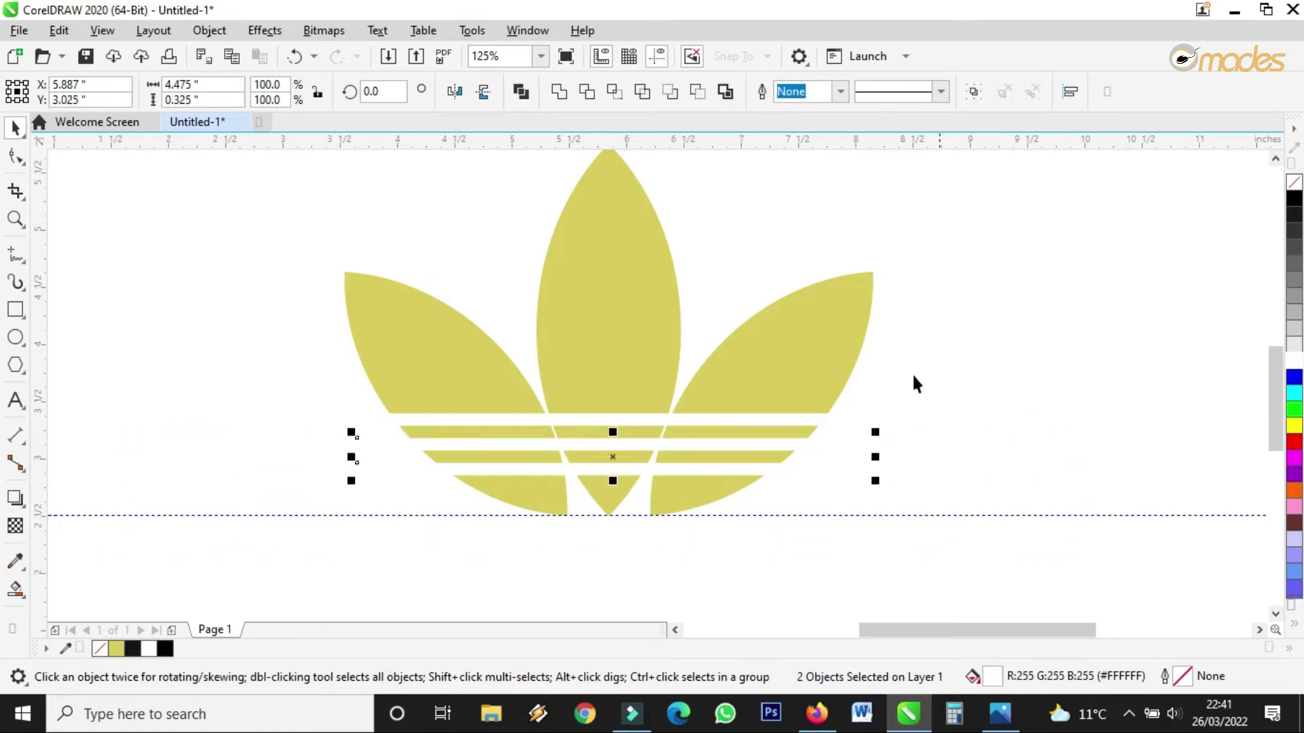
key("Delete")
Duplicate the remaining white bar twice below itself with equal, slightly wider spacing than before.
left_click(667, 424)
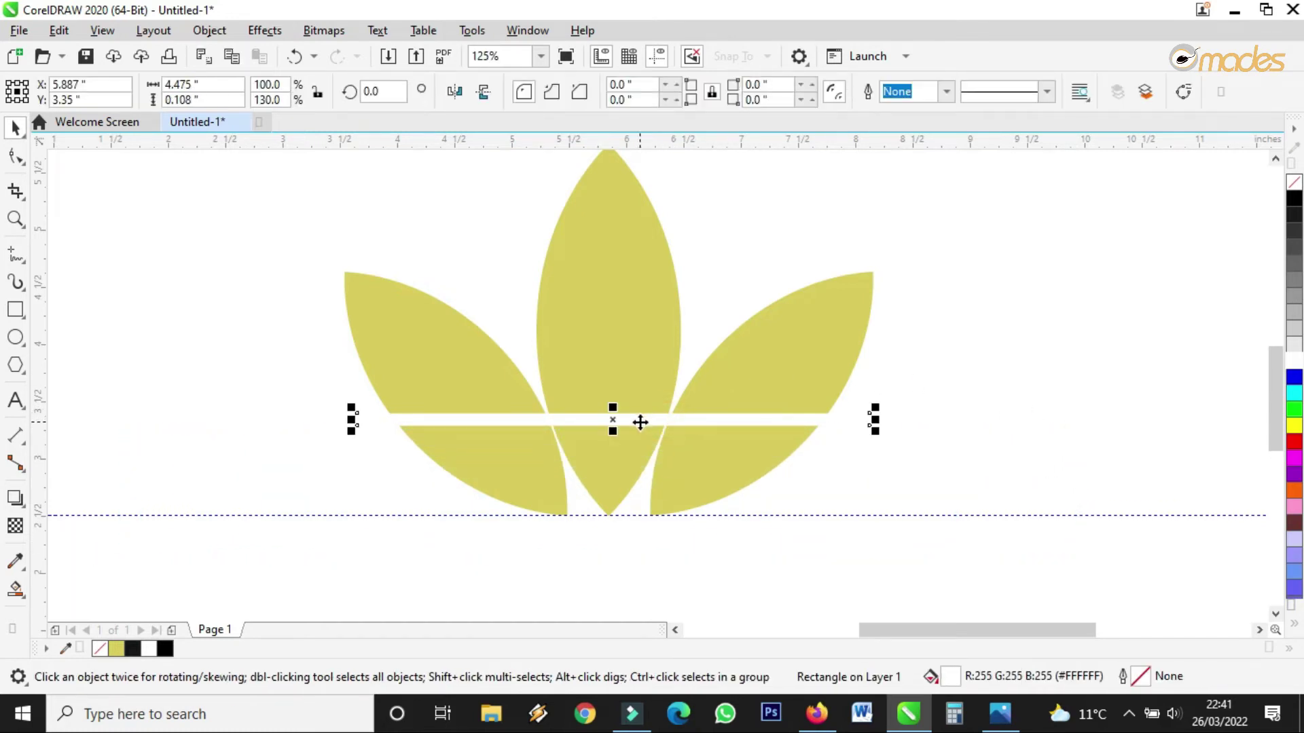
left_click_drag(630, 423, 629, 451)
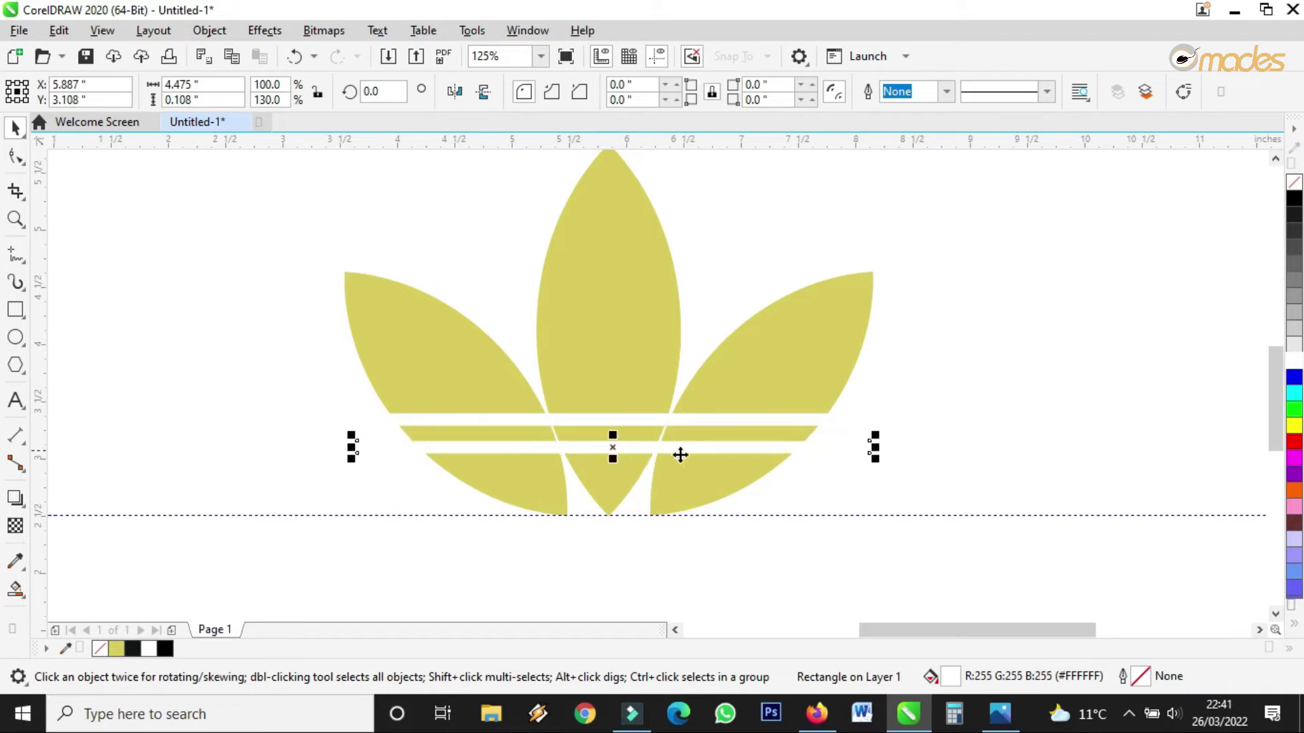
key("ctrl+d")
scroll(682, 433, "down", 1)
left_click(950, 401)
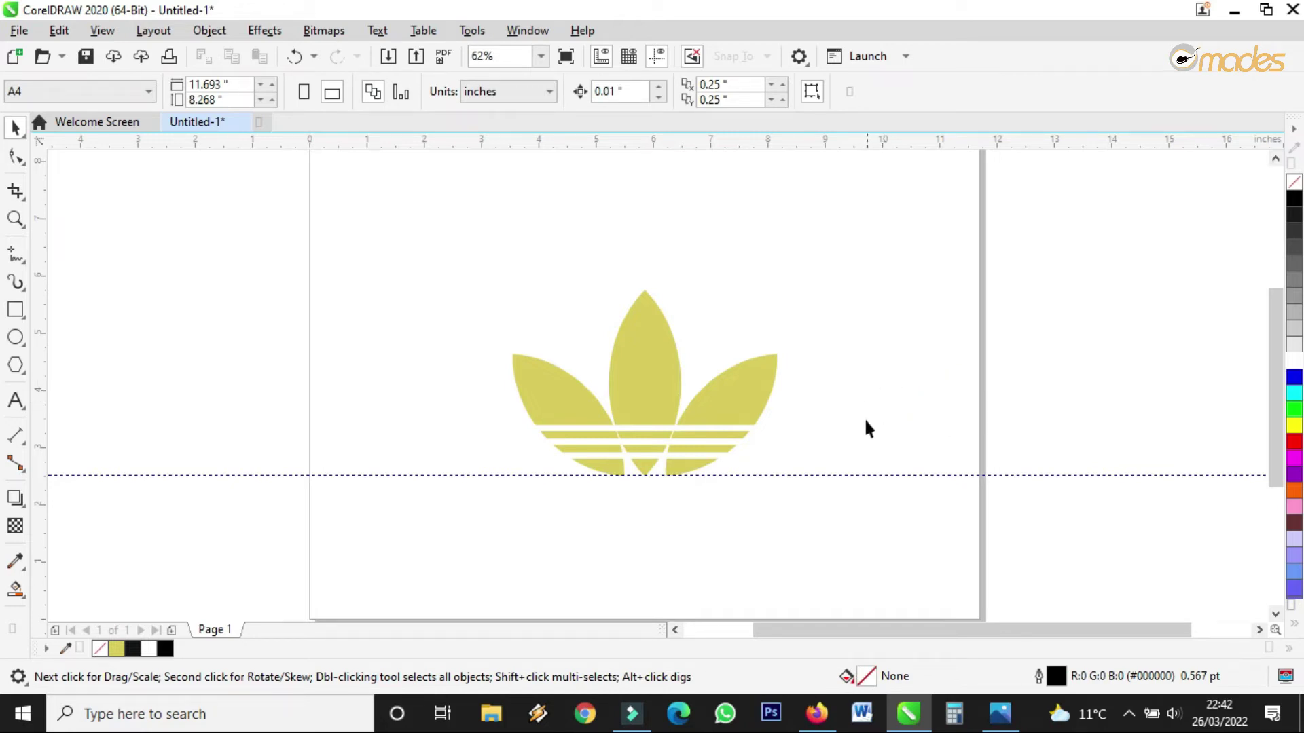
Stretch the three white bars upward together to a total height of about 0.725 in.
left_click_drag(409, 506, 408, 506)
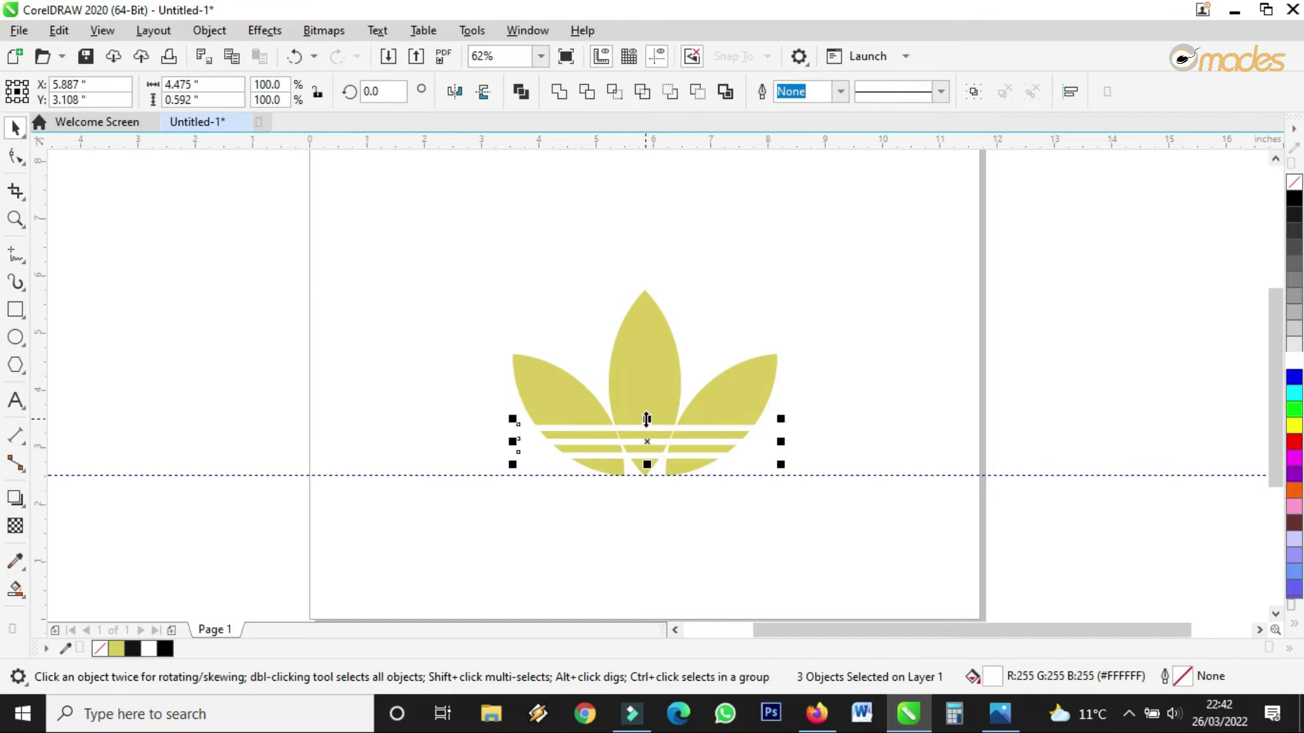
left_click_drag(648, 417, 647, 409)
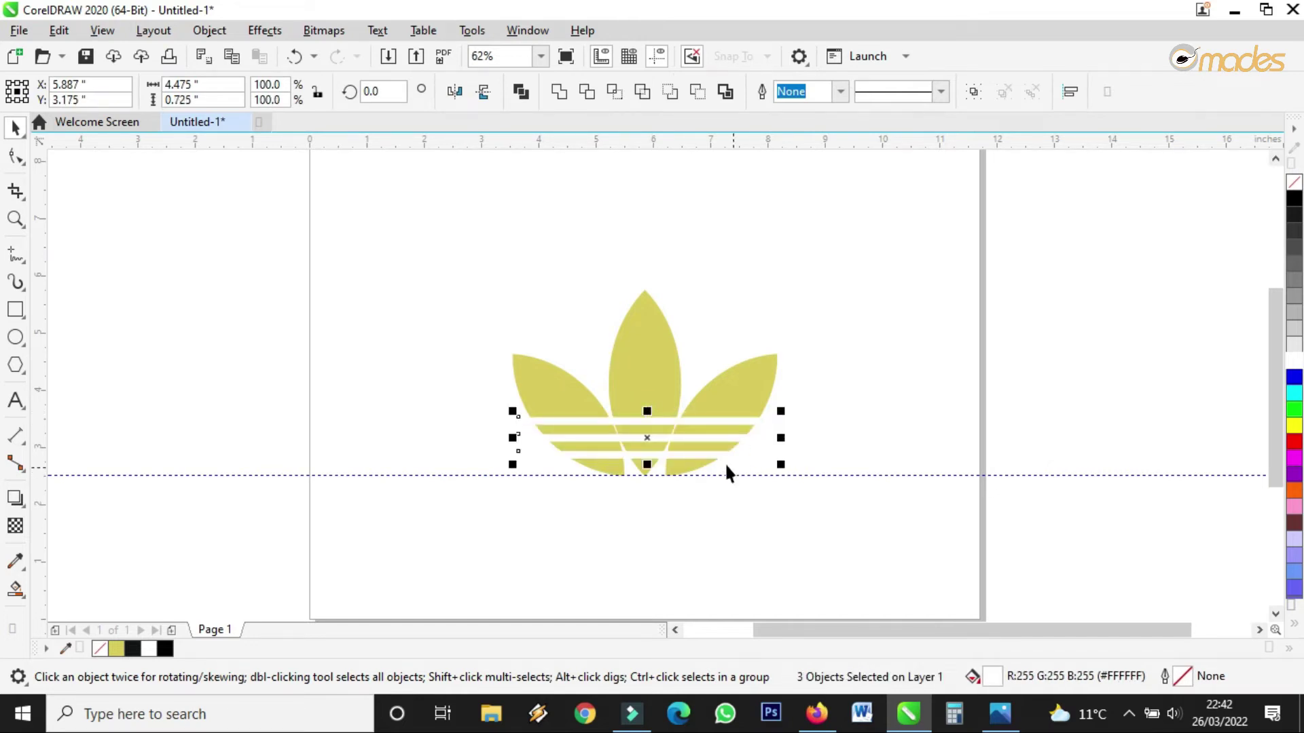
scroll(724, 462, "up", 2)
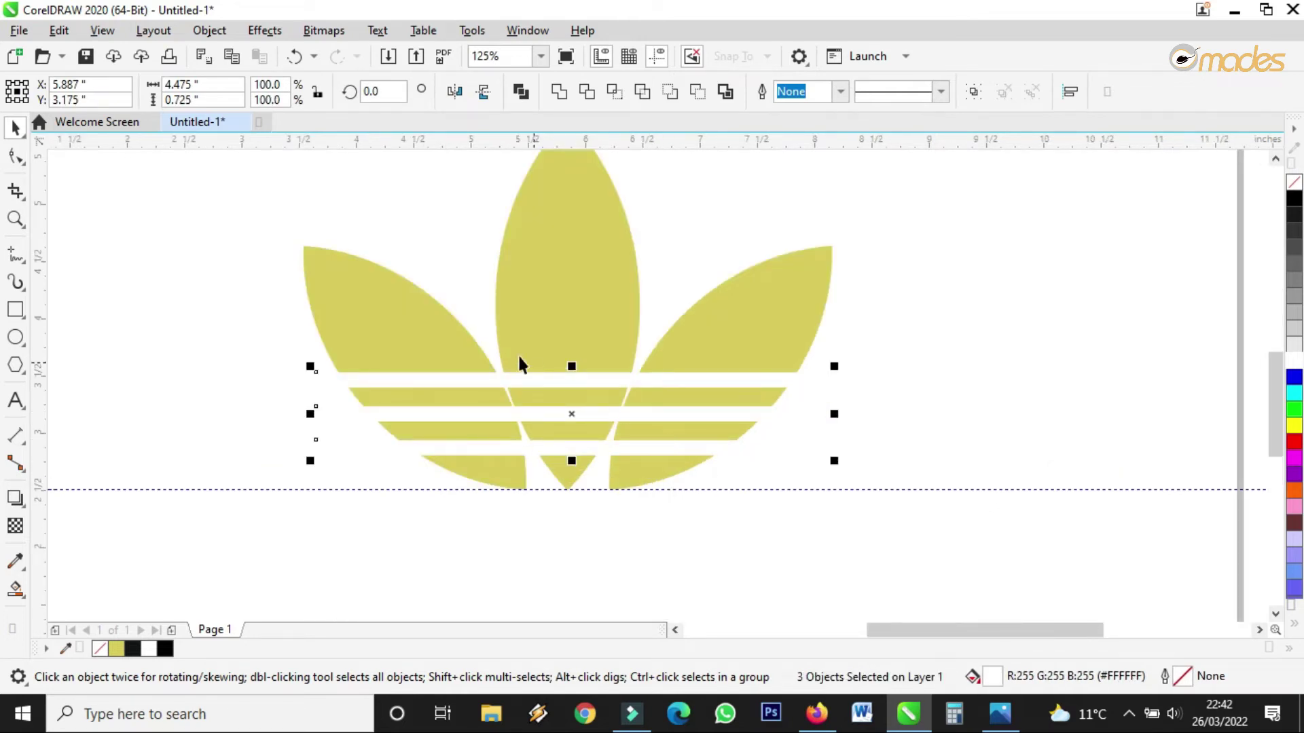
left_click(396, 316)
scroll(477, 296, "down", 2)
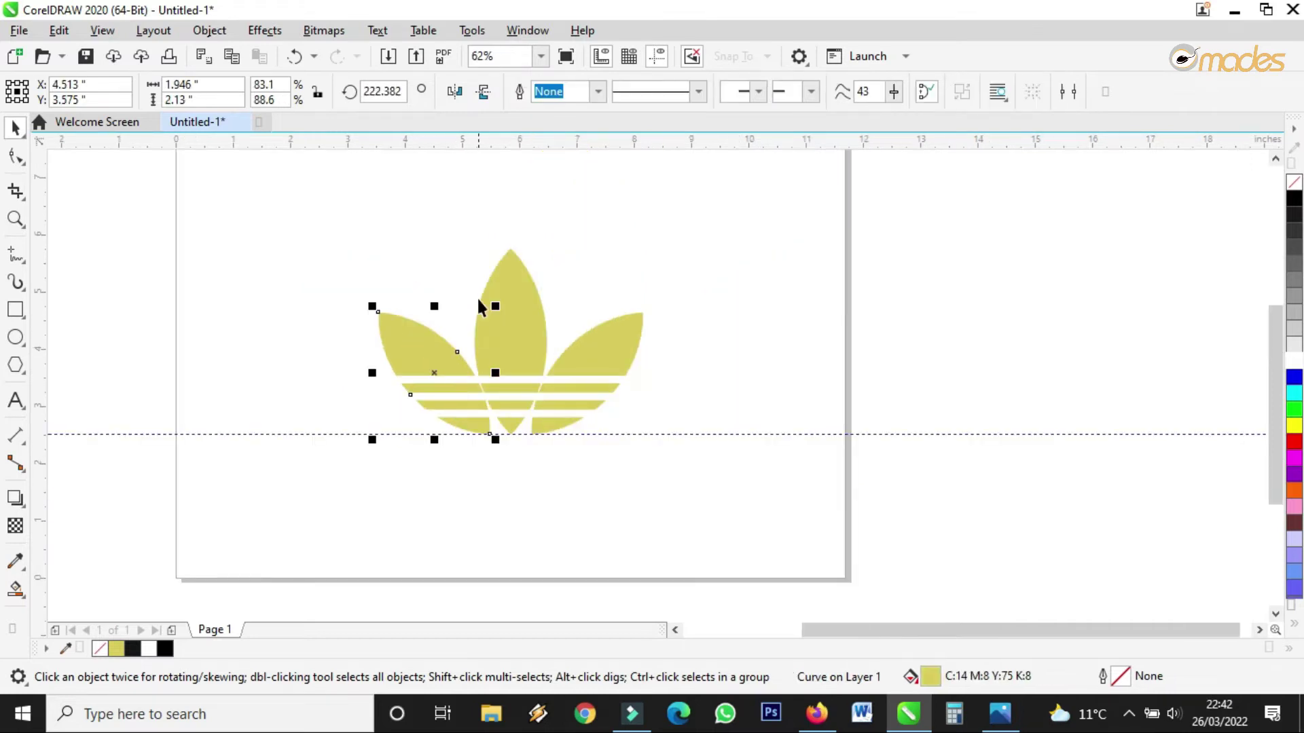
scroll(533, 309, "up", 4)
scroll(537, 318, "down", 2)
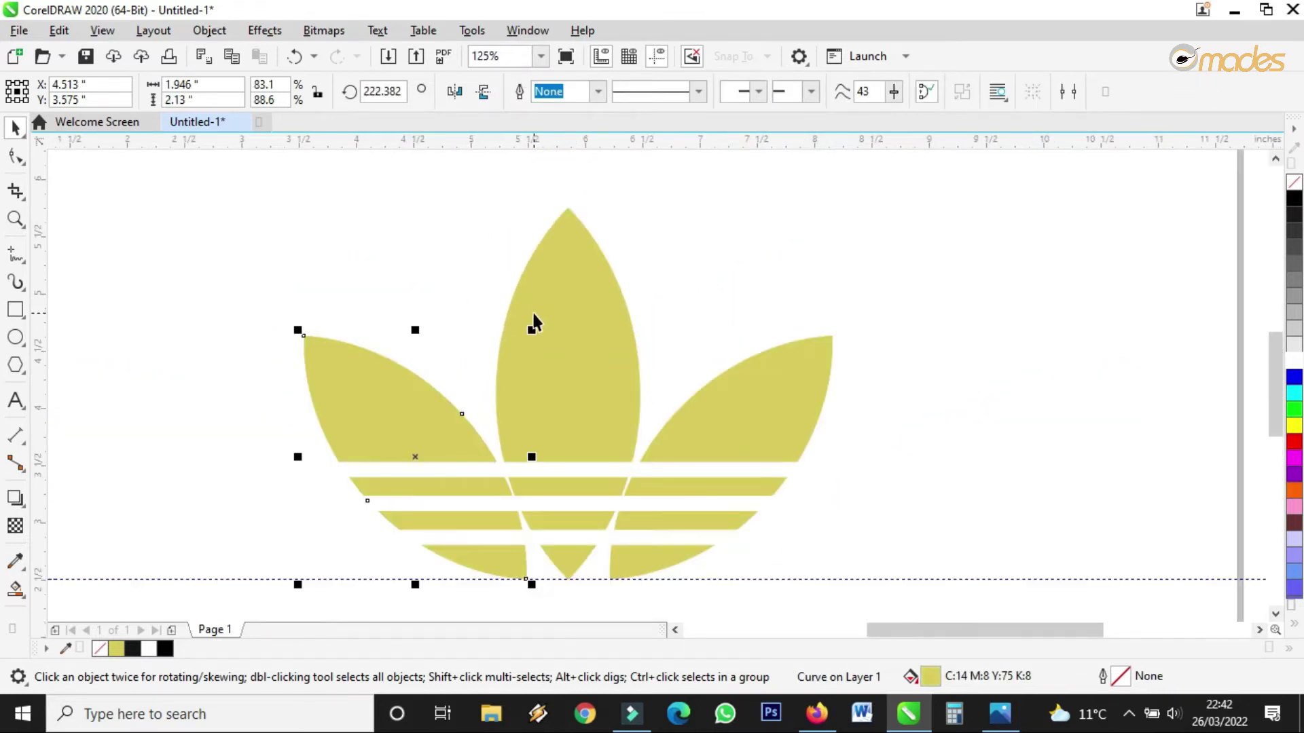
Weld the upright leaf and both side leaves into one shape.
left_click(566, 281, "shift")
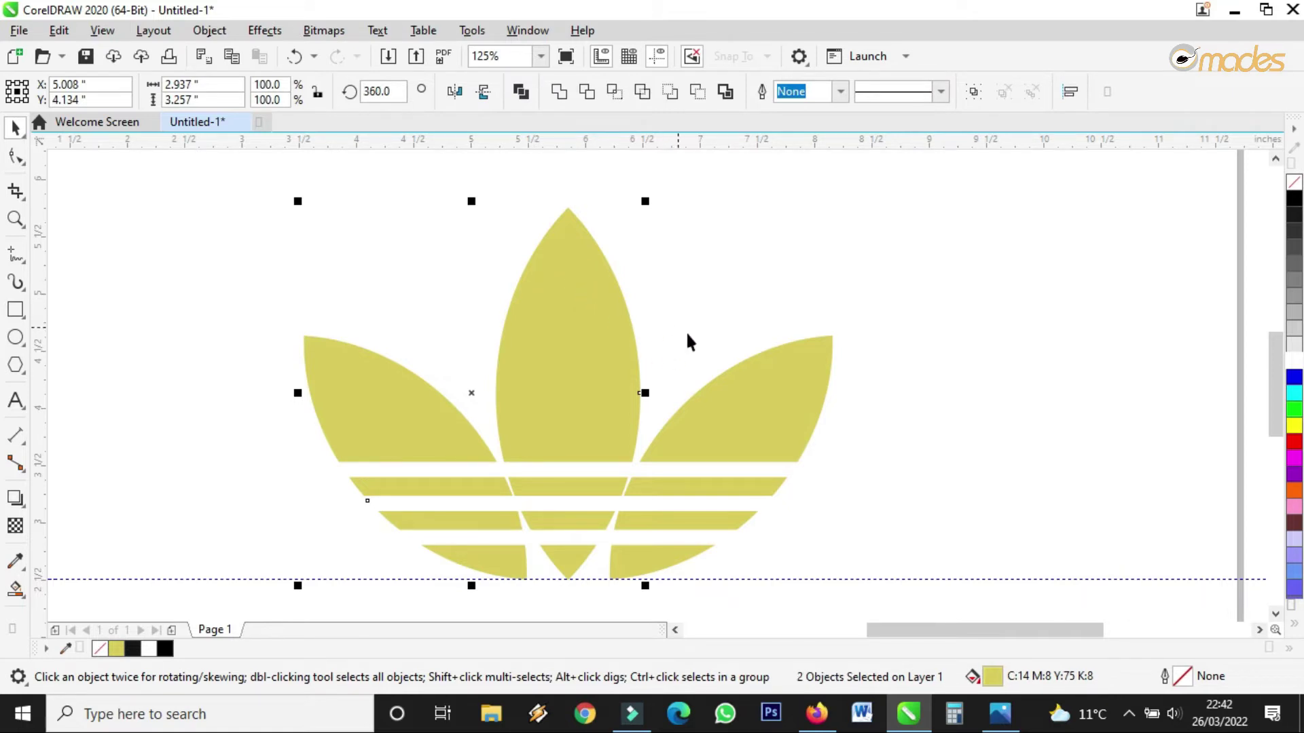
left_click(760, 385, "shift")
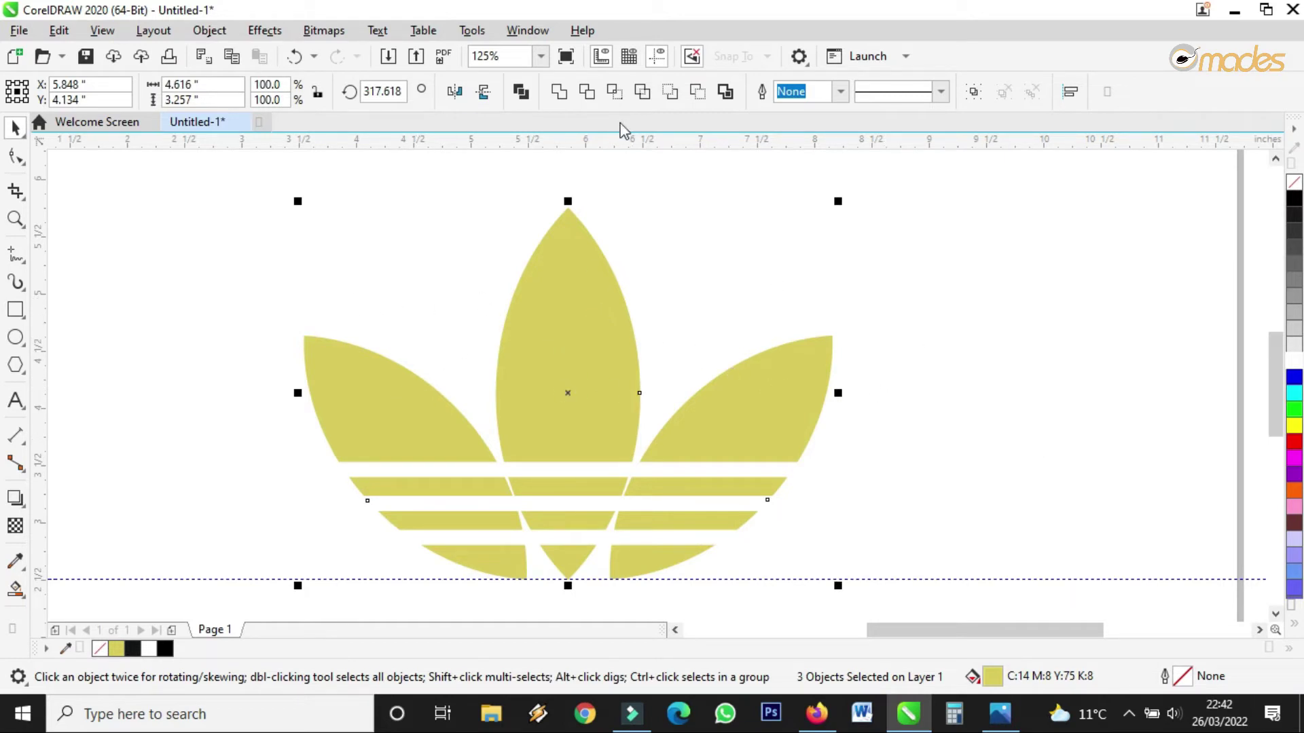
left_click(560, 97)
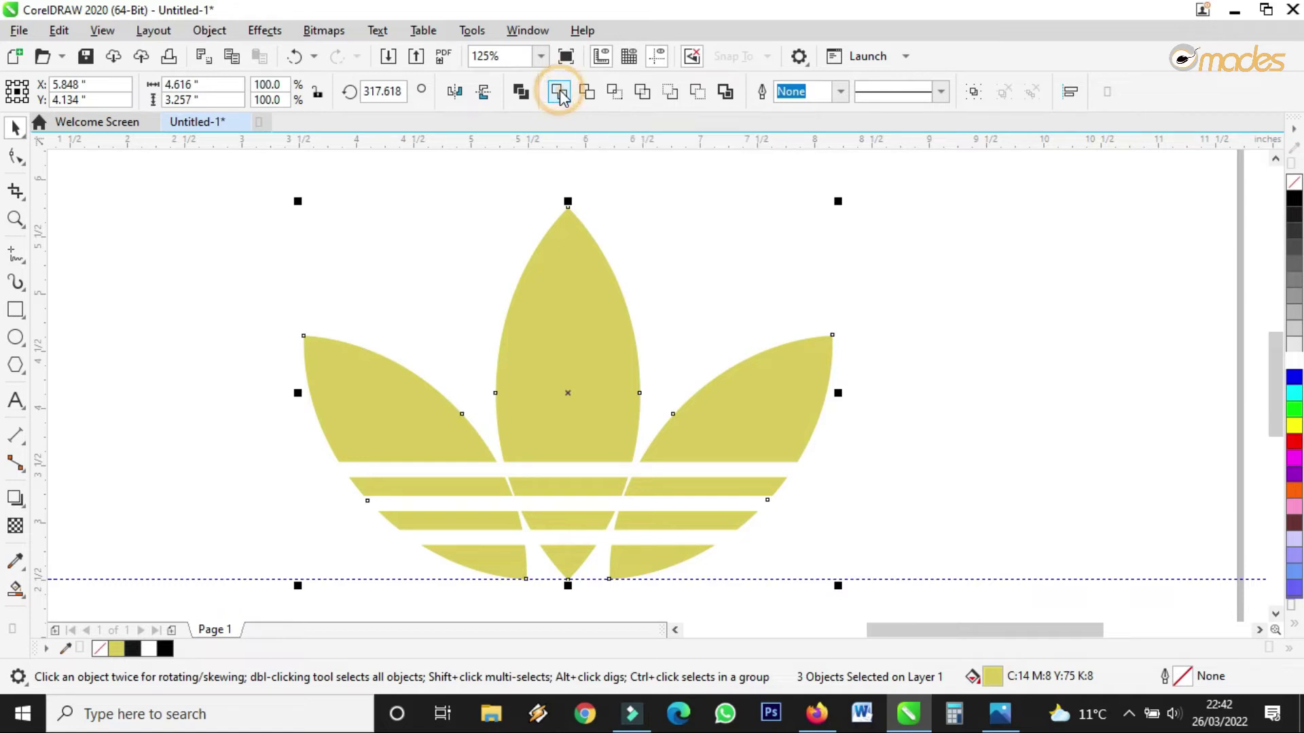
Test-move the welded leaves as one shape, and undo the move.
left_click(1090, 316)
left_click_drag(588, 314, 544, 283)
left_click(294, 56)
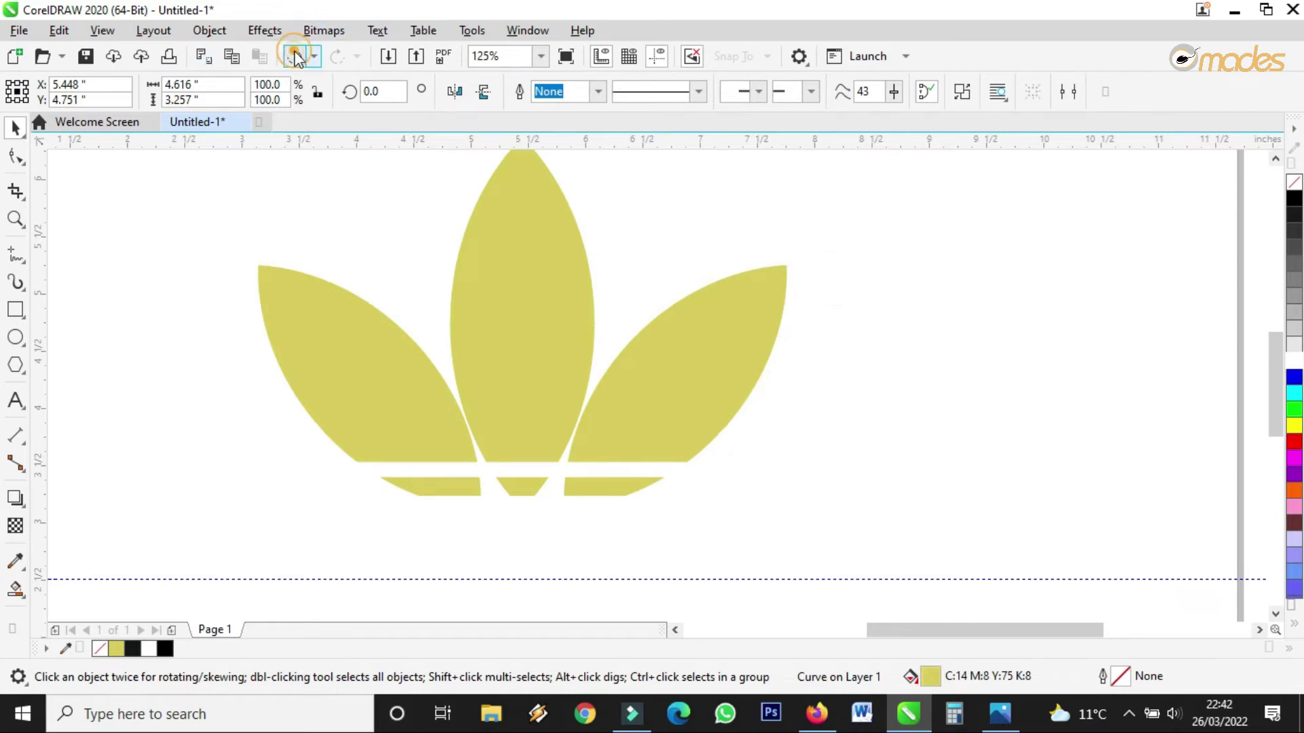
left_click(294, 55)
Weld the three white bars into a single object, then test-move it and undo the move.
left_click_drag(984, 437, 141, 595)
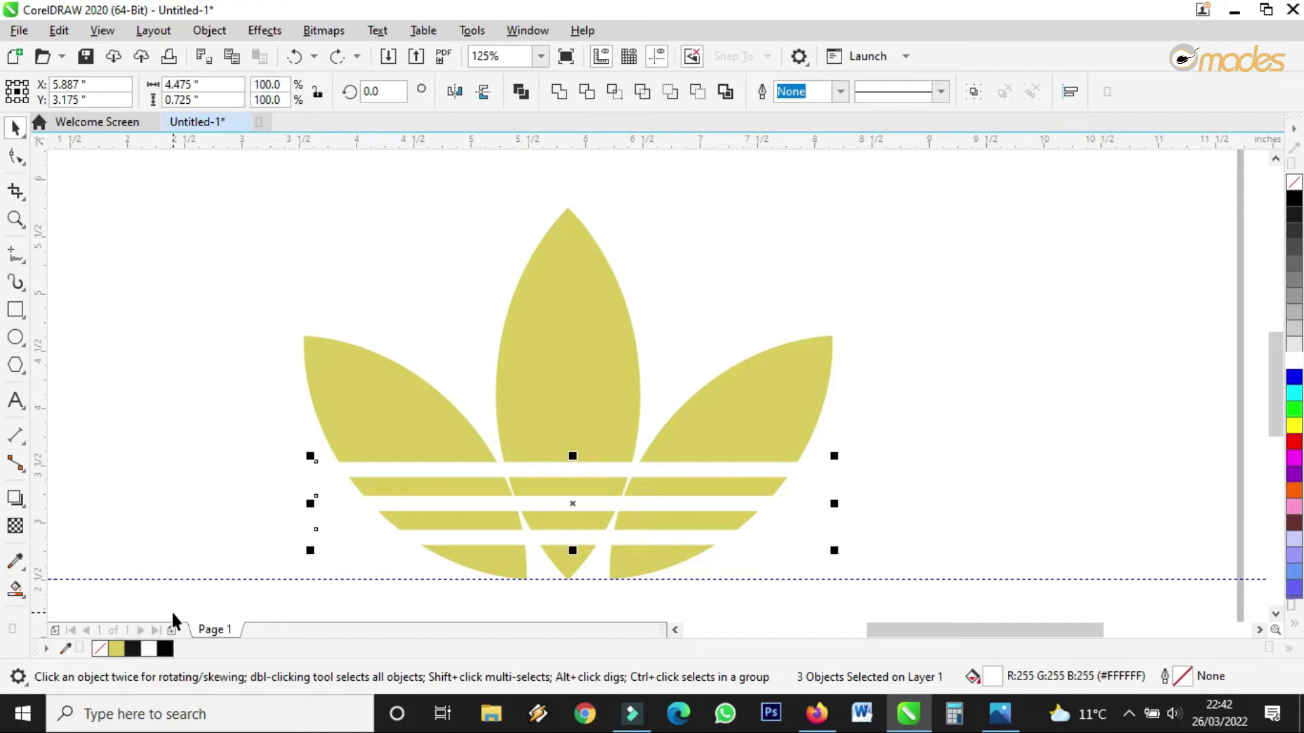
left_click(558, 93)
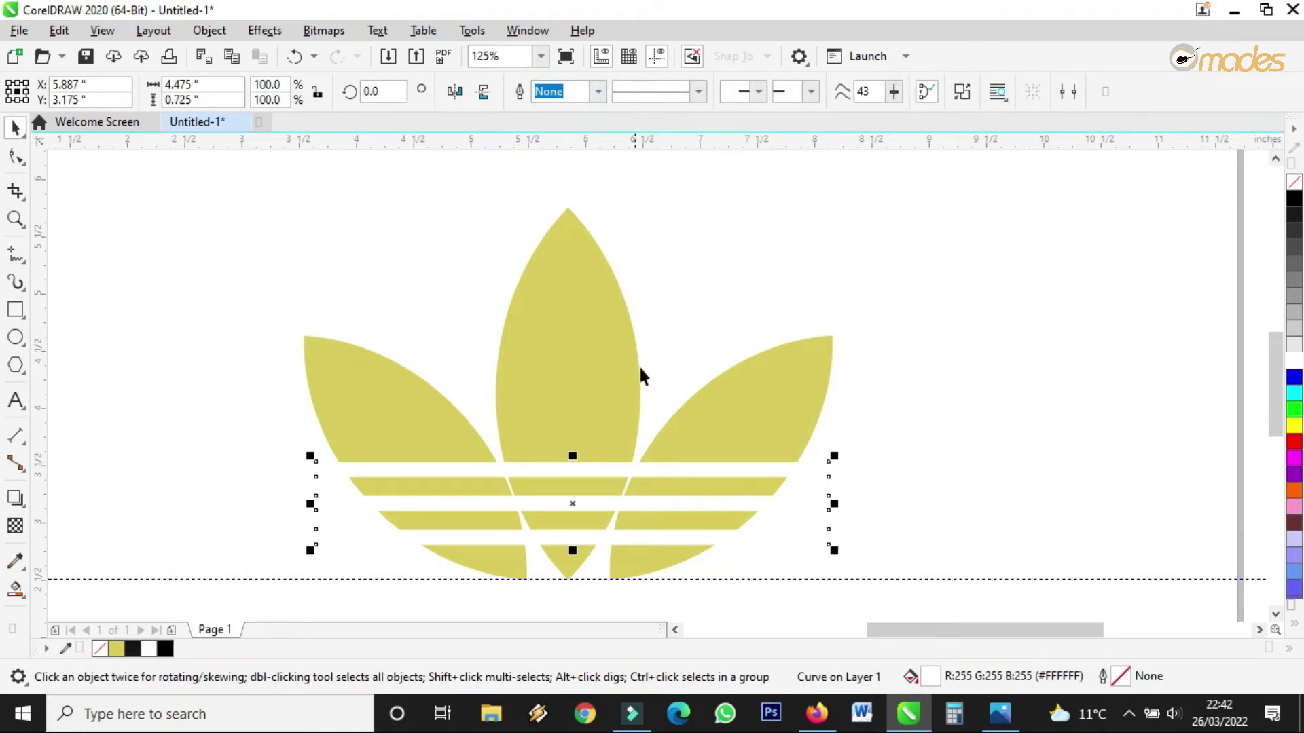
left_click_drag(670, 469, 668, 251)
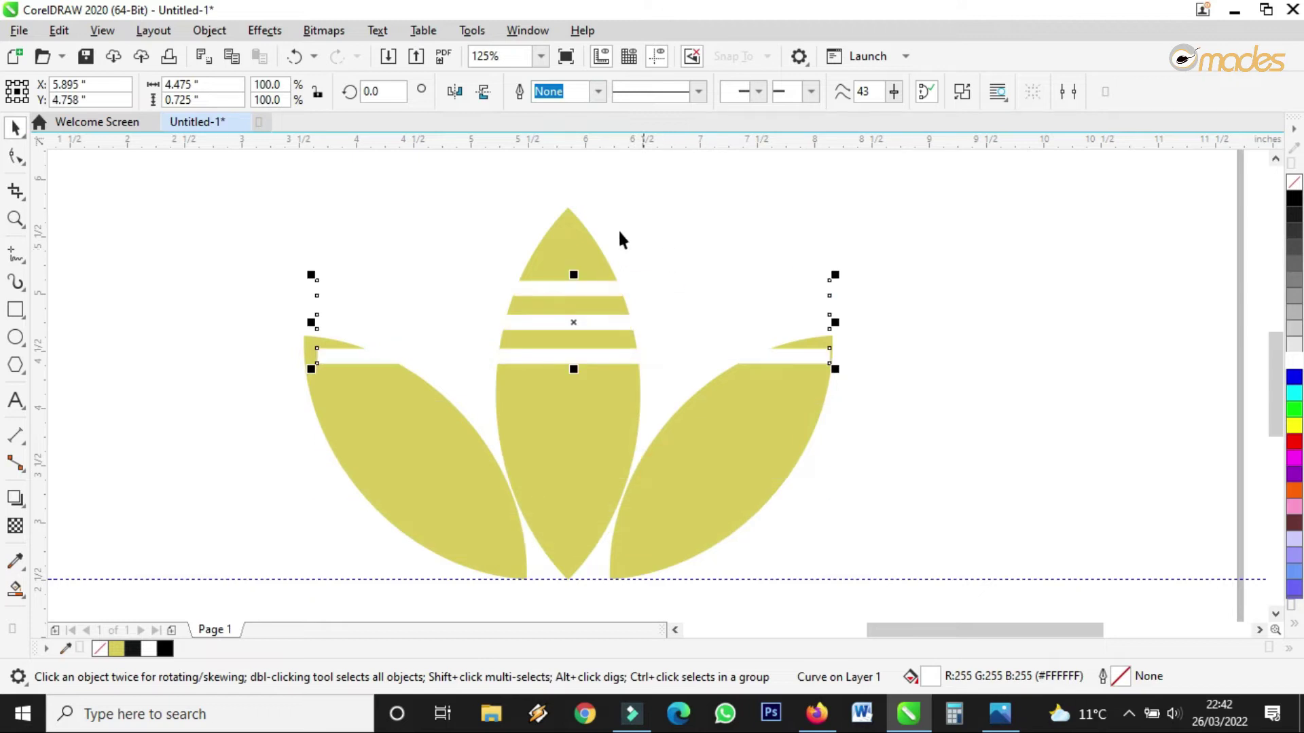
left_click(294, 56)
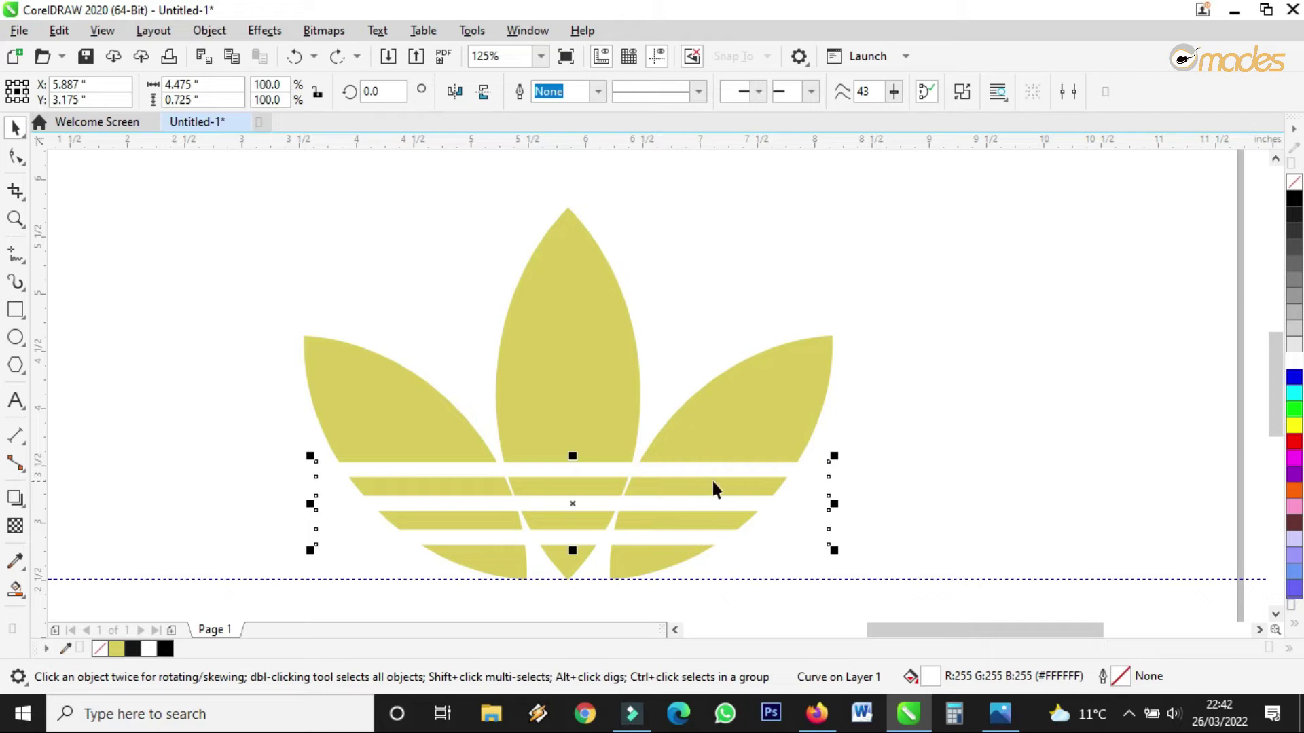
Trim the welded leaves with the white bar object so the three stripes are cut out of the base.
left_click(562, 293, "shift")
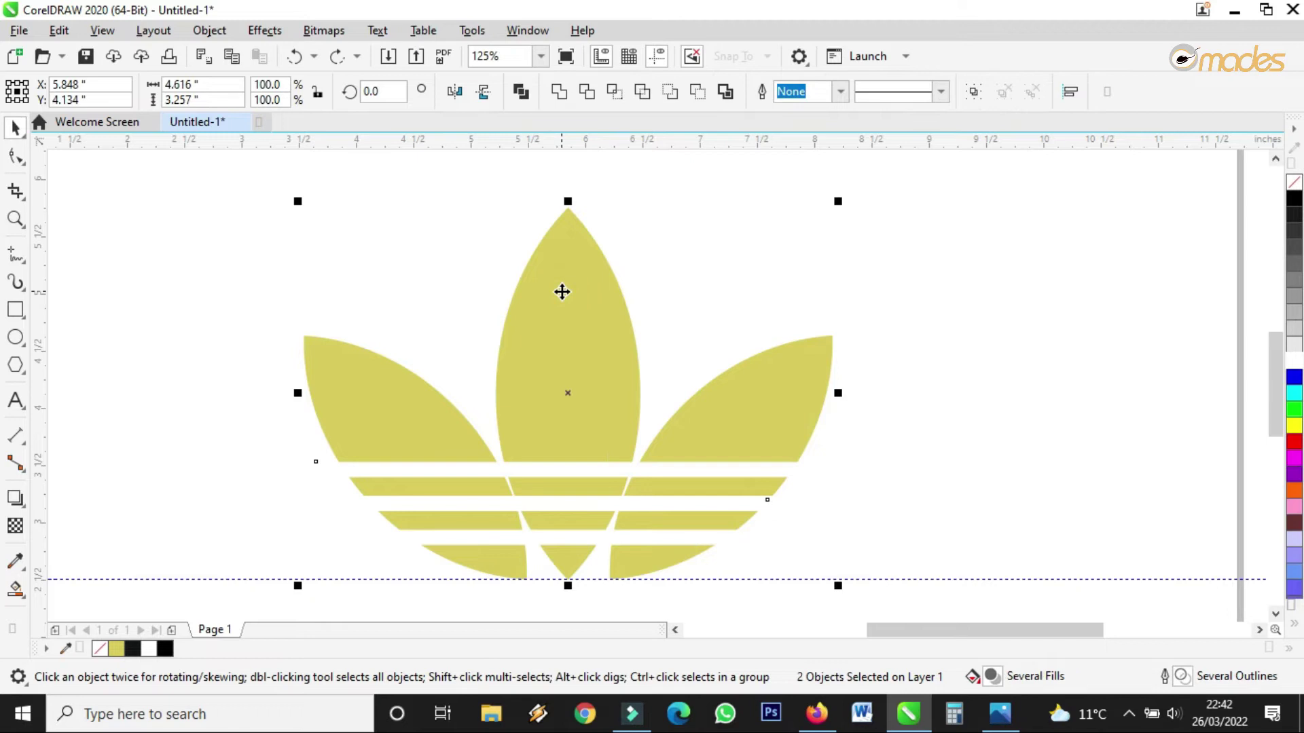
left_click(587, 93)
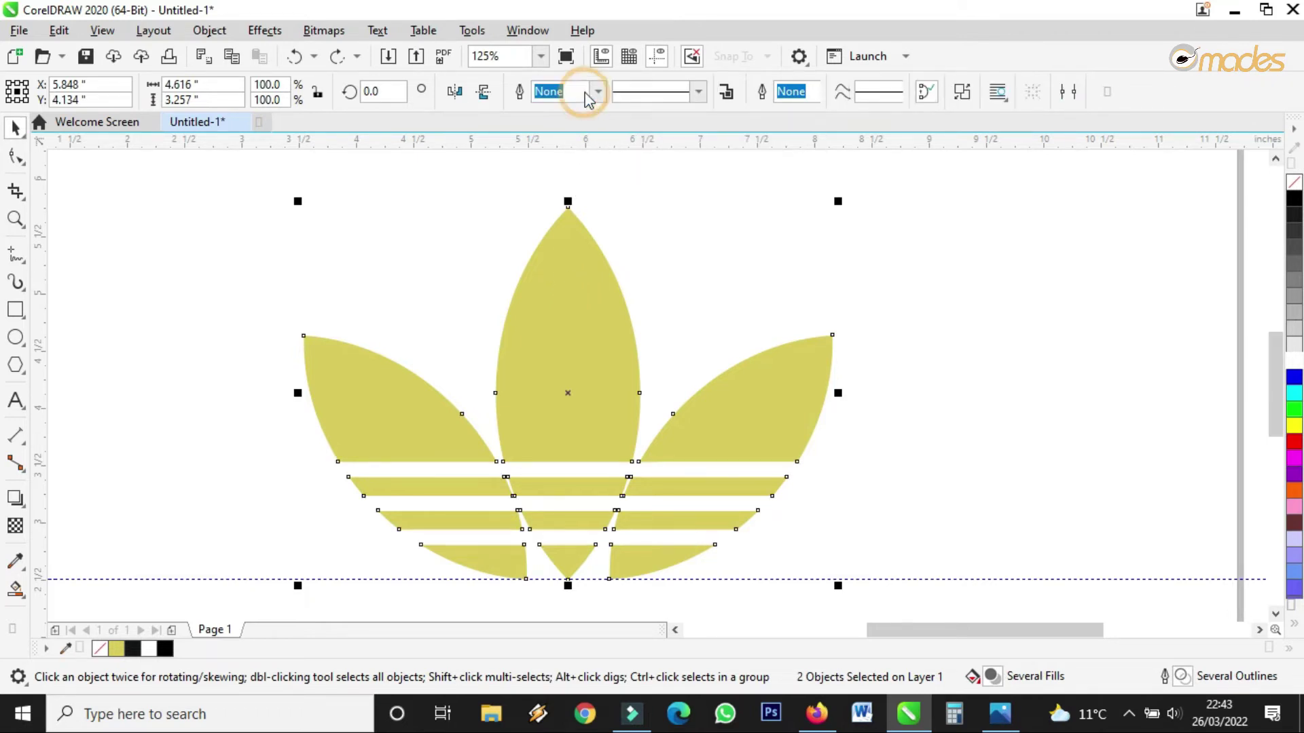
left_click(935, 463)
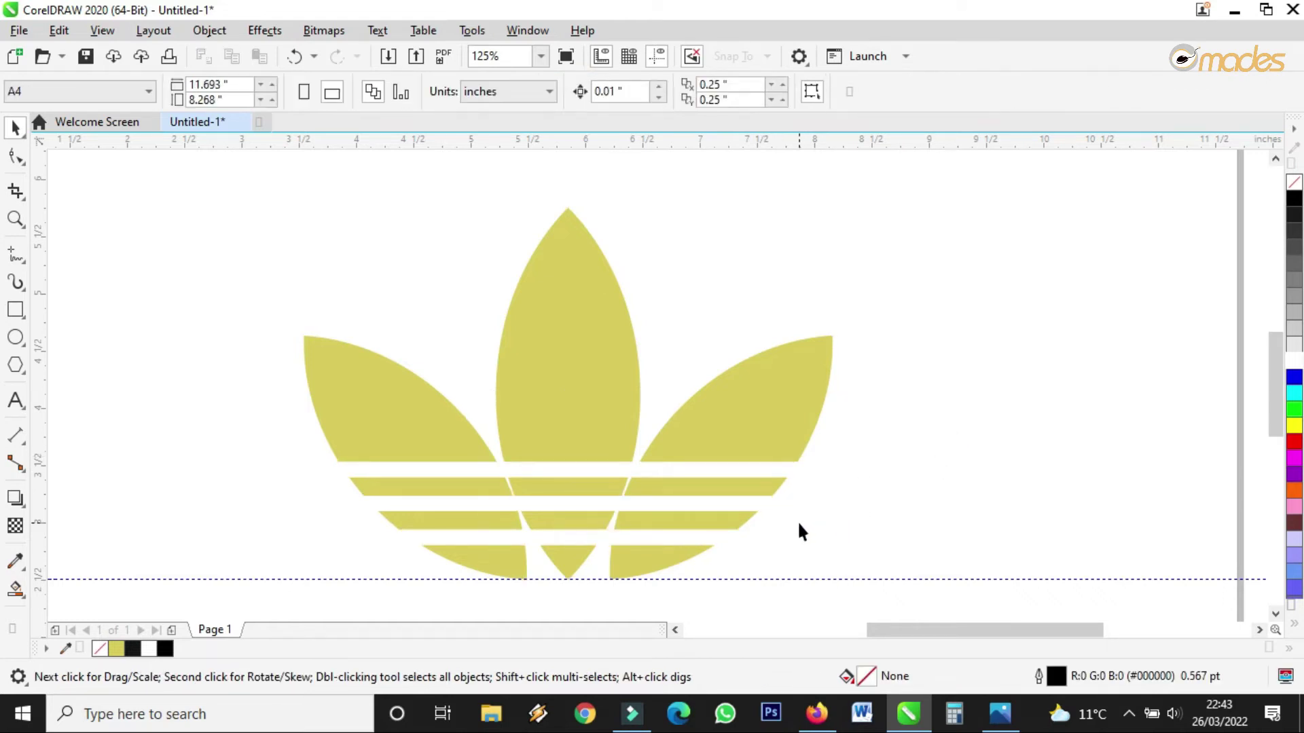
left_click(699, 466)
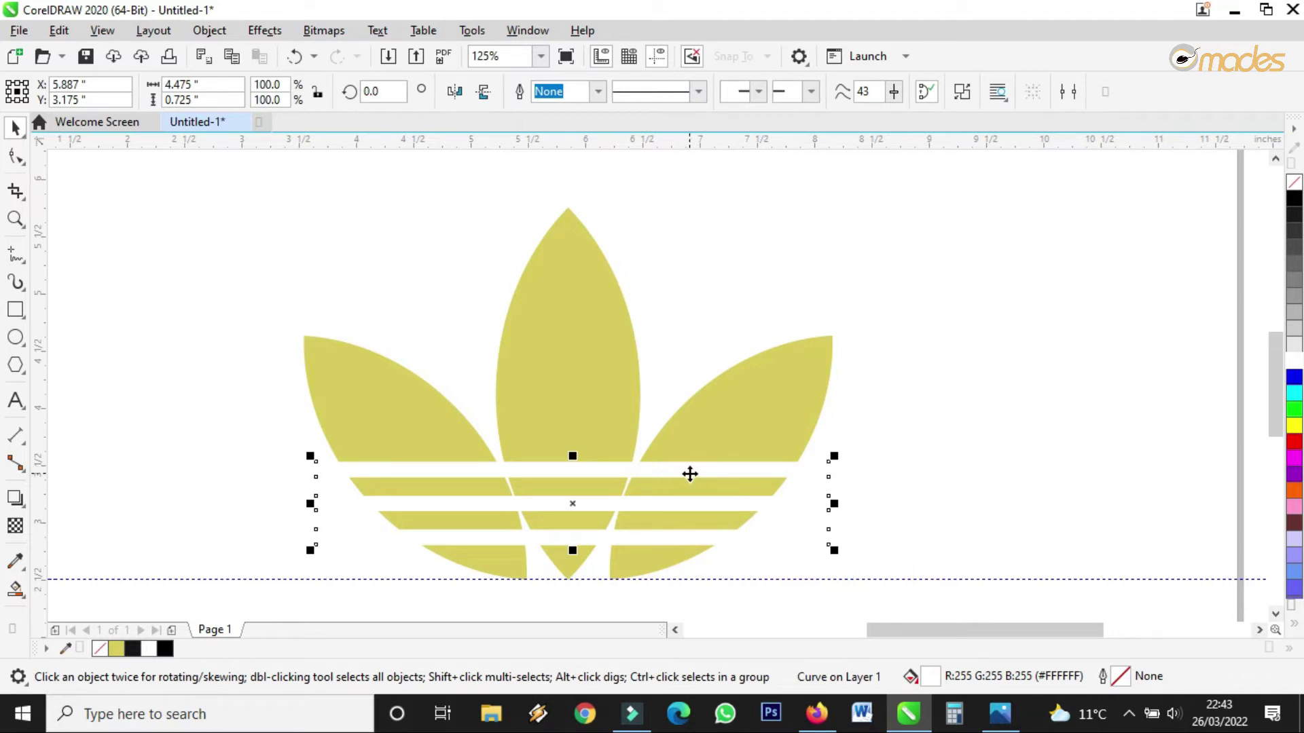
left_click(591, 373, "shift")
left_click(896, 417)
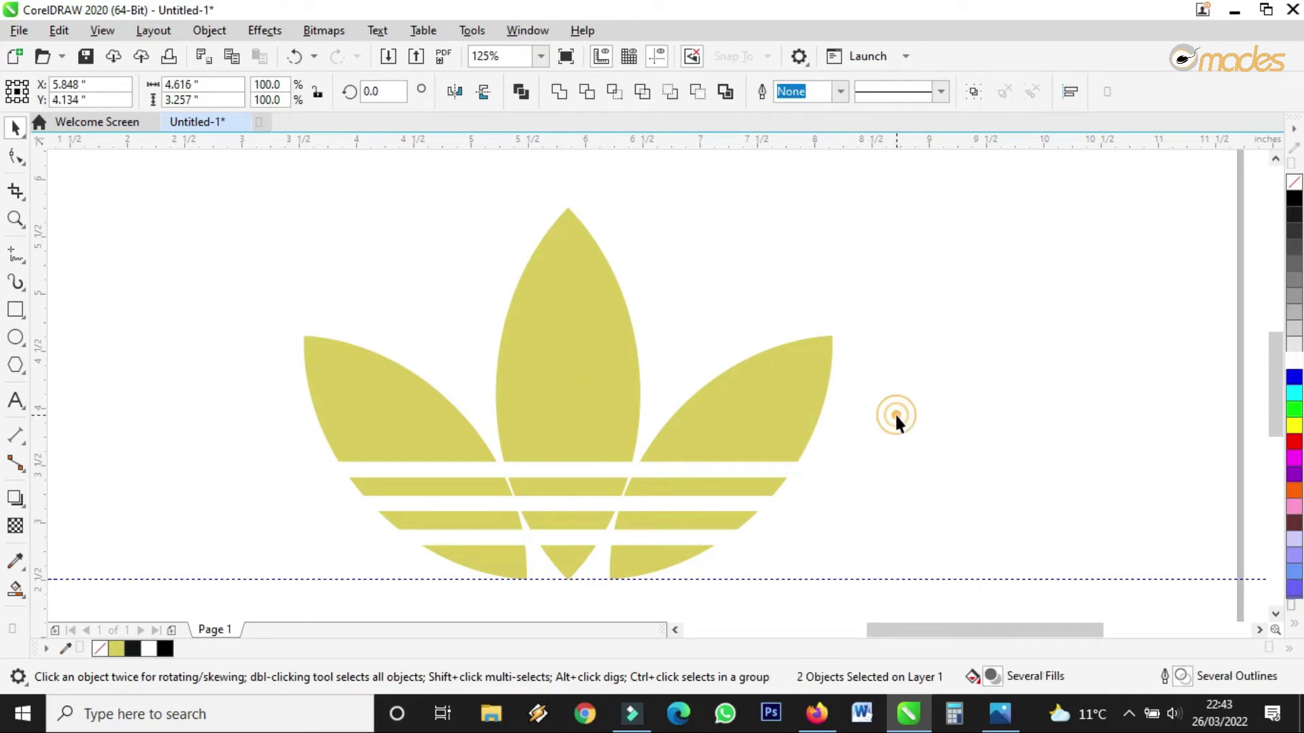
Move the white bar object up off the cut base and delete it.
left_click(705, 471)
left_click_drag(705, 471, 733, 307)
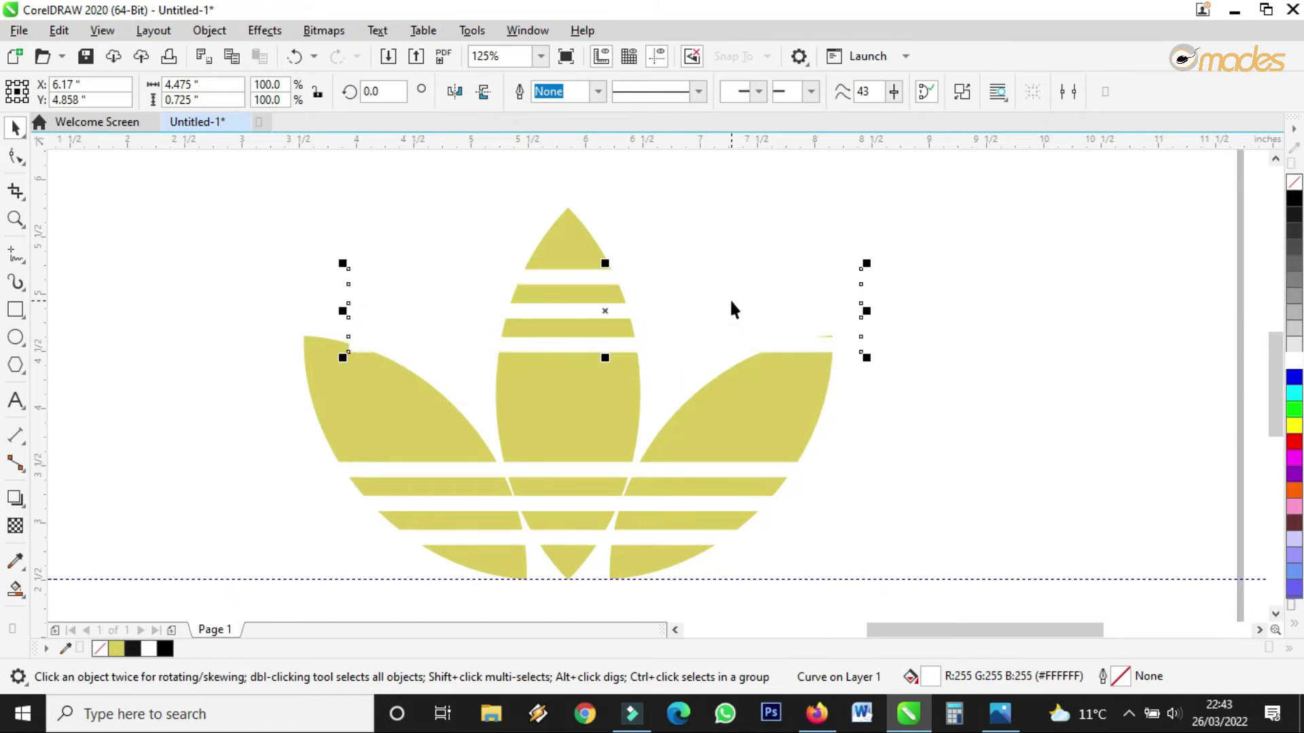
key("Delete")
Test-move the trimmed trefoil as one shape and set its base back on the guideline.
left_click(606, 435)
left_click_drag(589, 410, 618, 402)
left_click(618, 402)
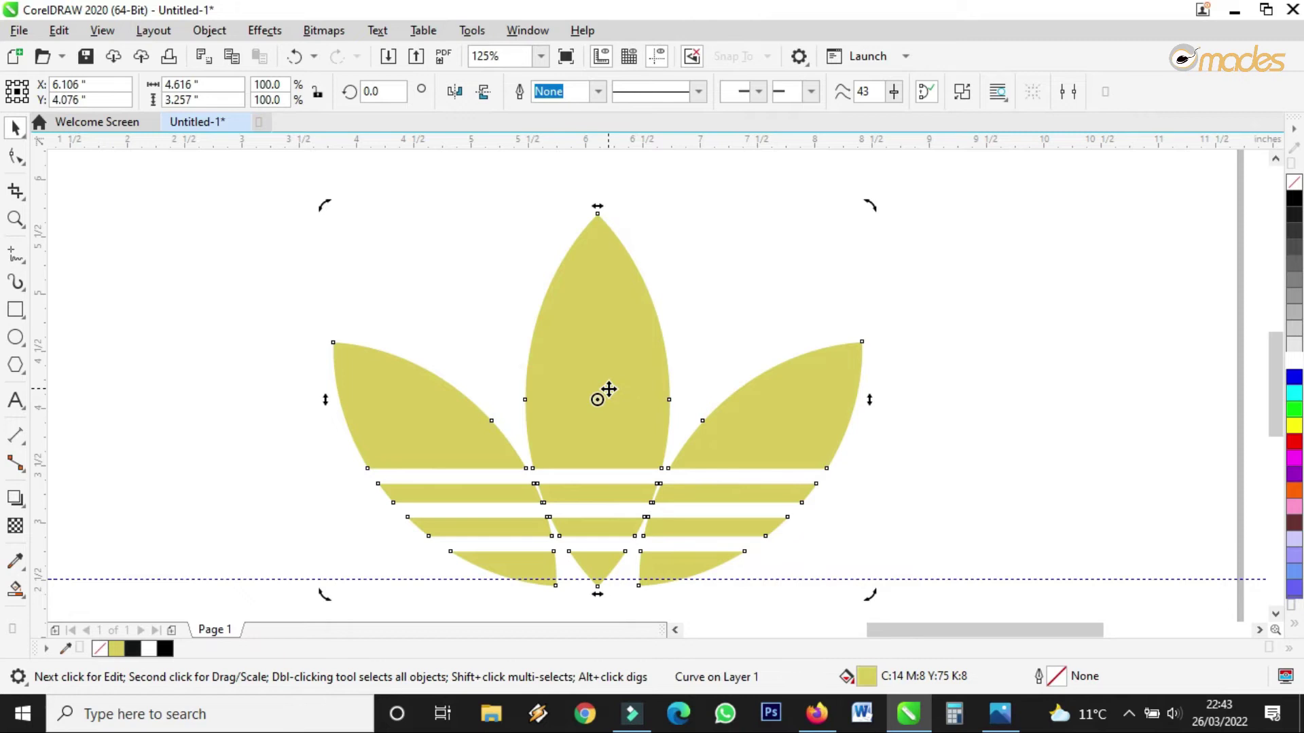
key("ctrl+z")
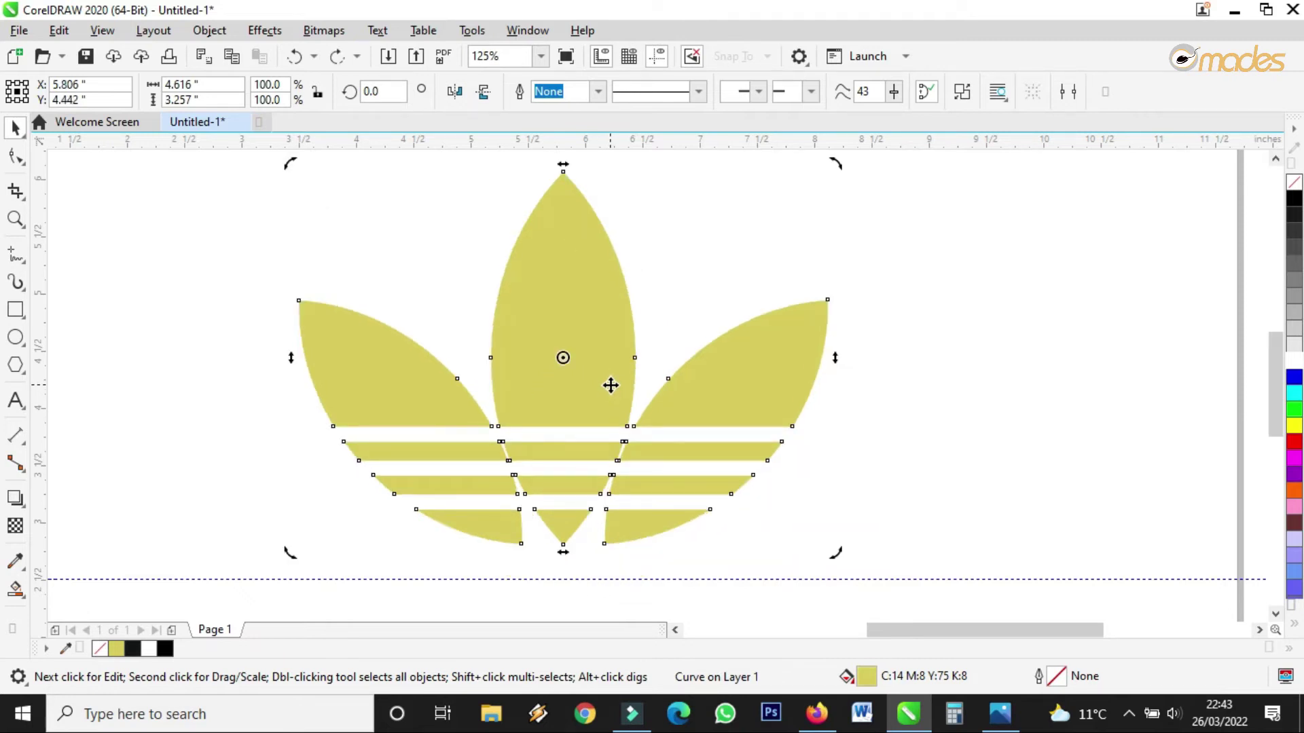
left_click_drag(588, 375, 590, 411)
Fill the trimmed trefoil with black and deselect it.
scroll(626, 393, "down", 5)
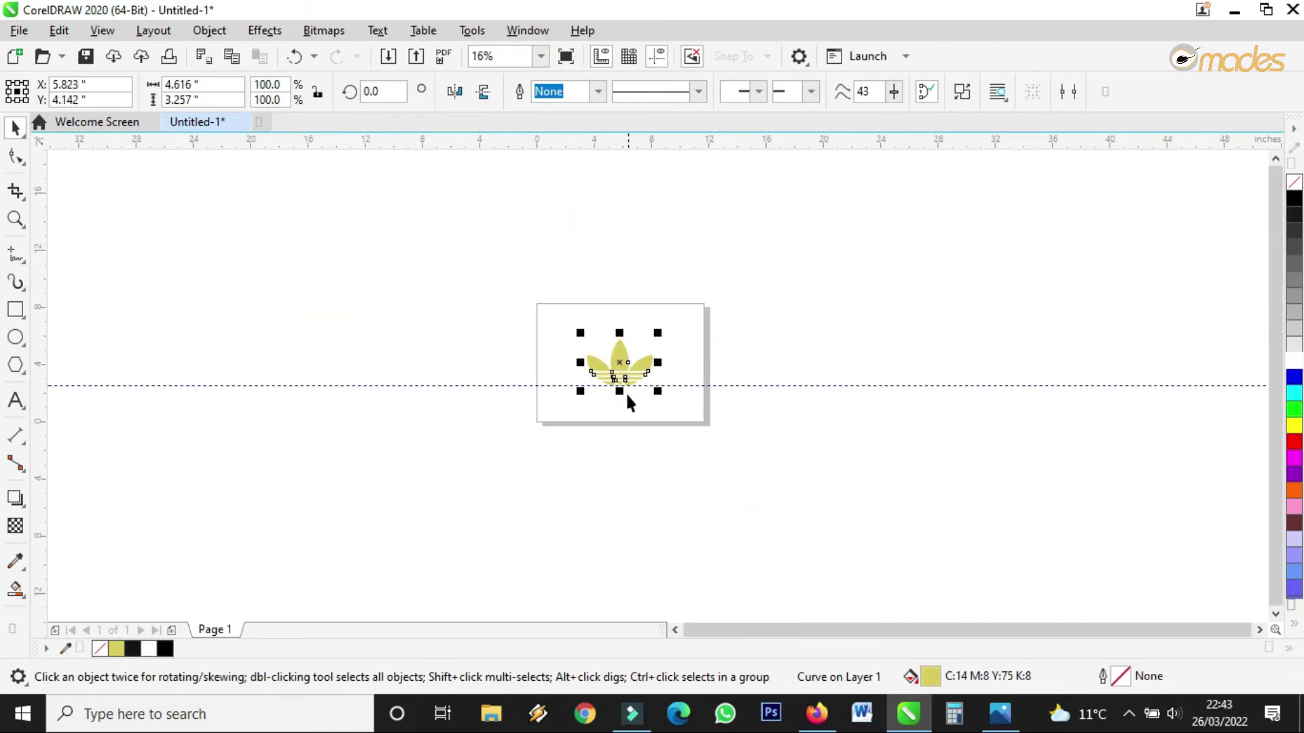
scroll(626, 393, "up", 5)
left_click(1295, 202)
key("Escape")
scroll(629, 291, "down", 5)
scroll(686, 350, "up", 5)
left_click(787, 379)
Add the artistic text "adidas" in Arial just below the base of the trefoil.
scroll(691, 412, "down", 3)
scroll(585, 410, "up", 4)
left_click(15, 401)
left_click(523, 480)
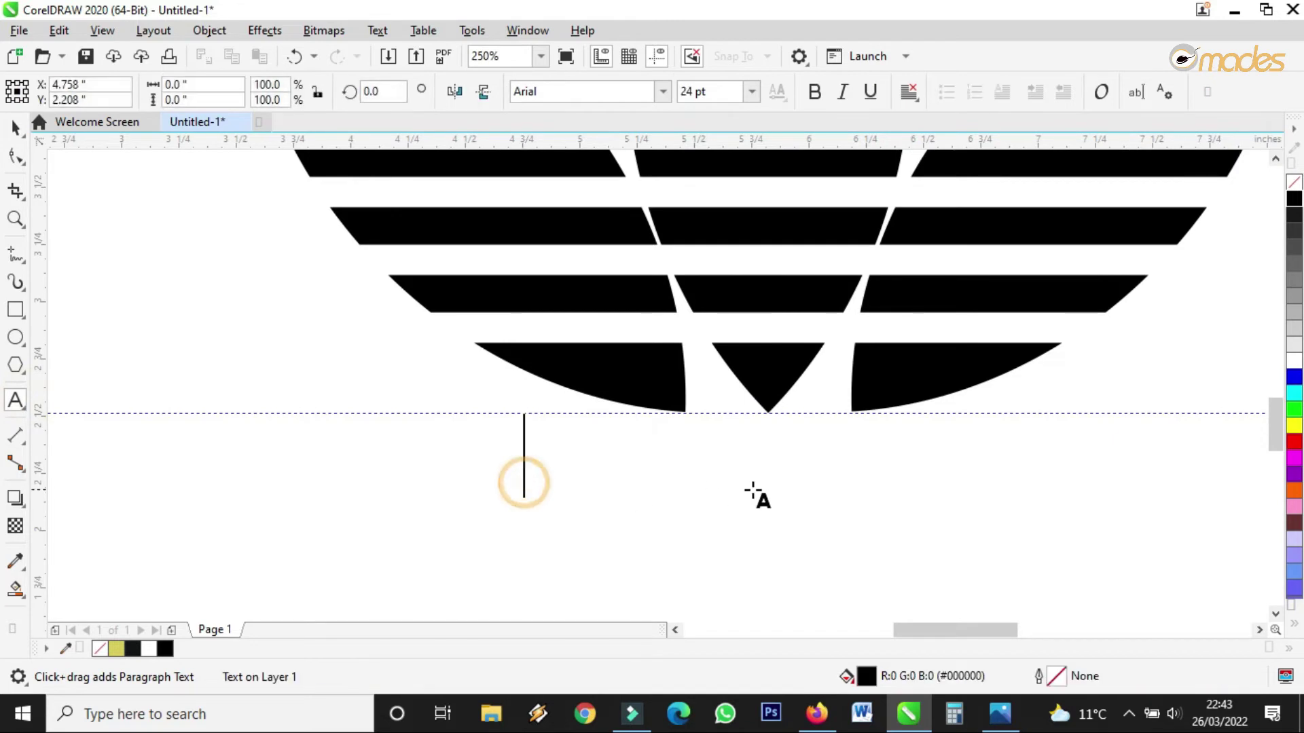
type("ad")
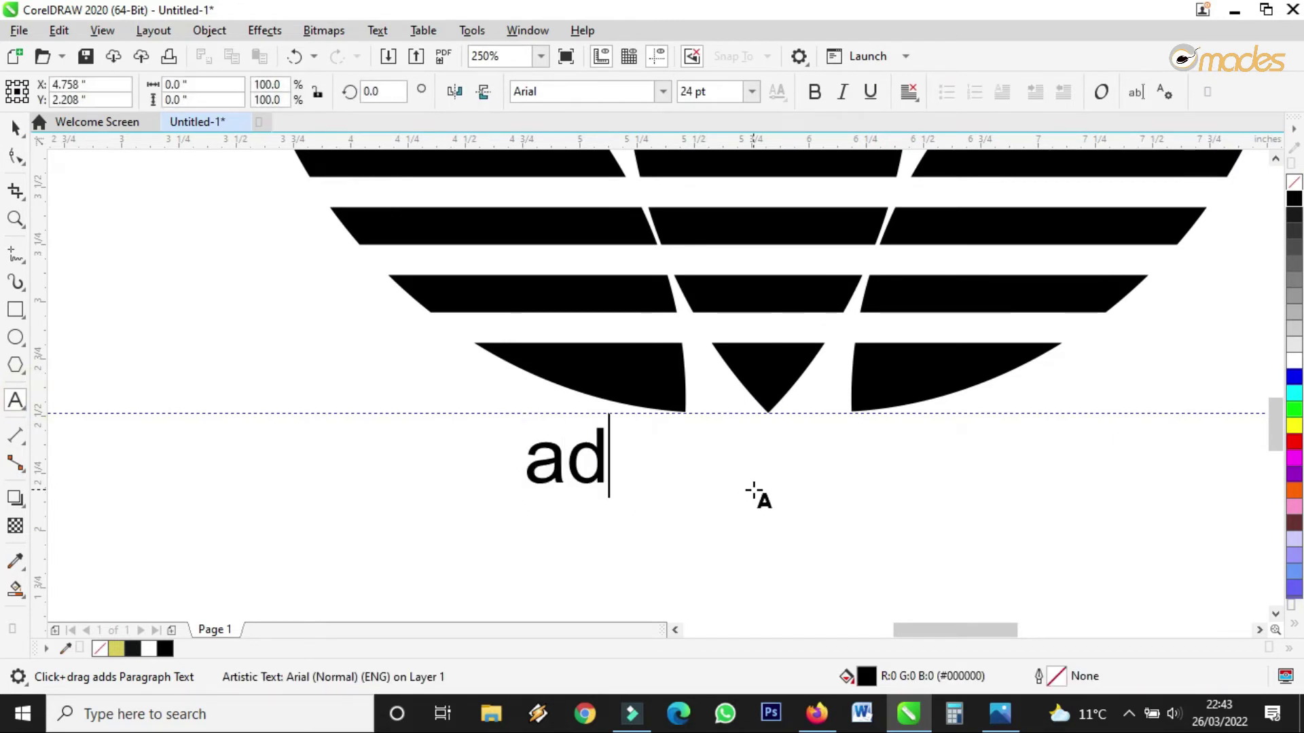
type("idas")
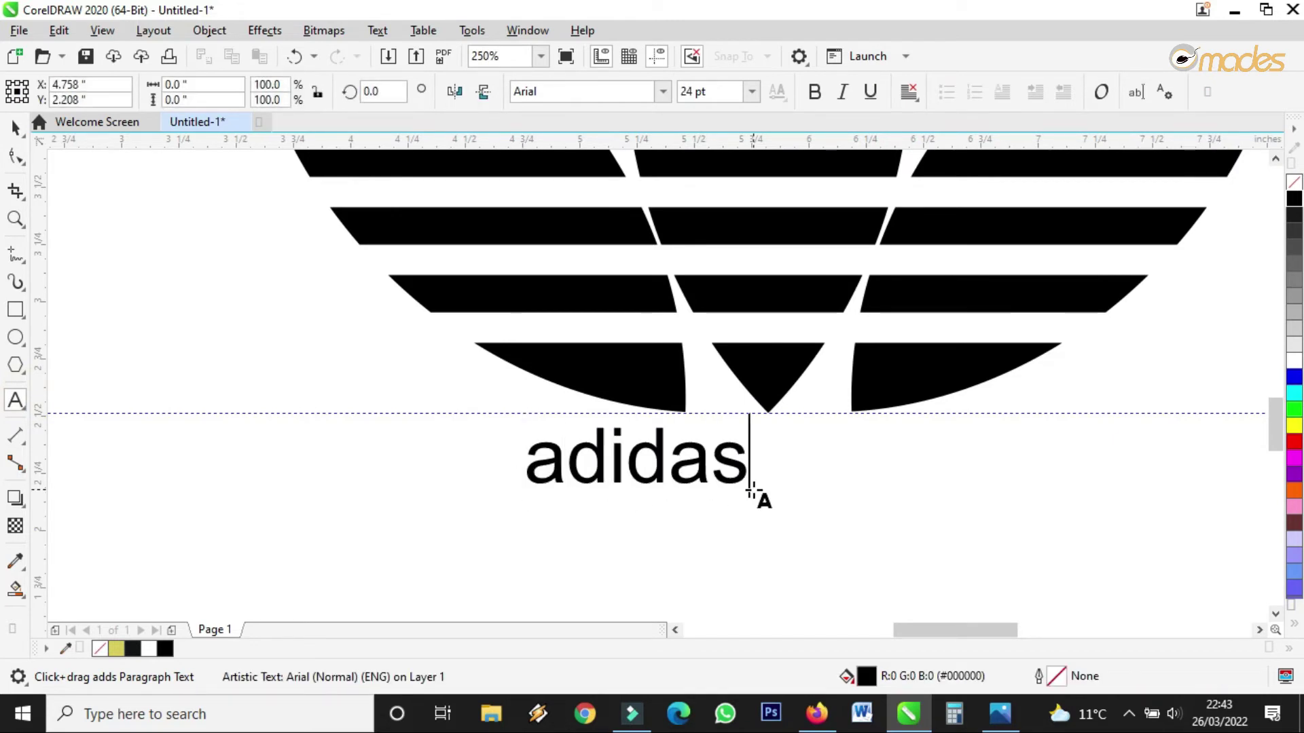
left_click(16, 125)
Enlarge the adidas text to about 106 pt, and raise the trefoil and scale it to about 6.02 in wide.
scroll(555, 318, "down", 5)
left_click_drag(557, 347, 646, 380)
left_click_drag(547, 295, 545, 265)
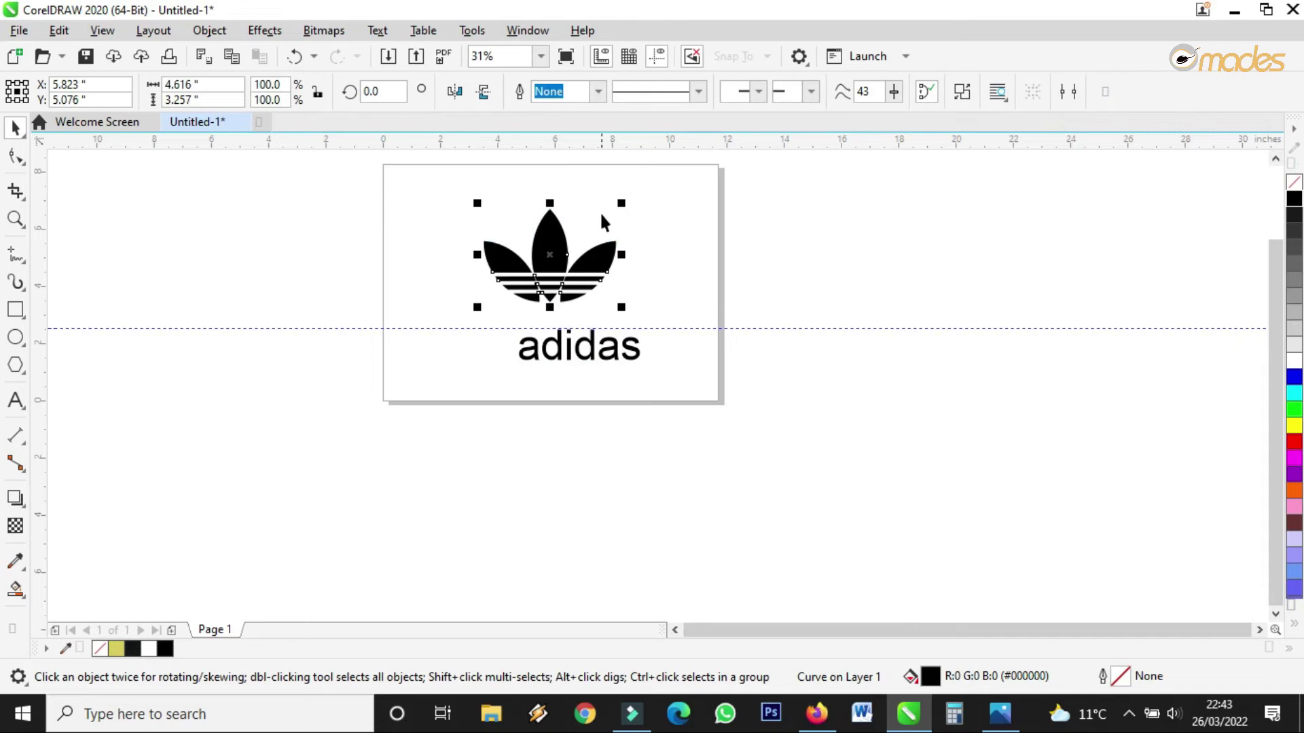
left_click_drag(623, 198, 662, 239)
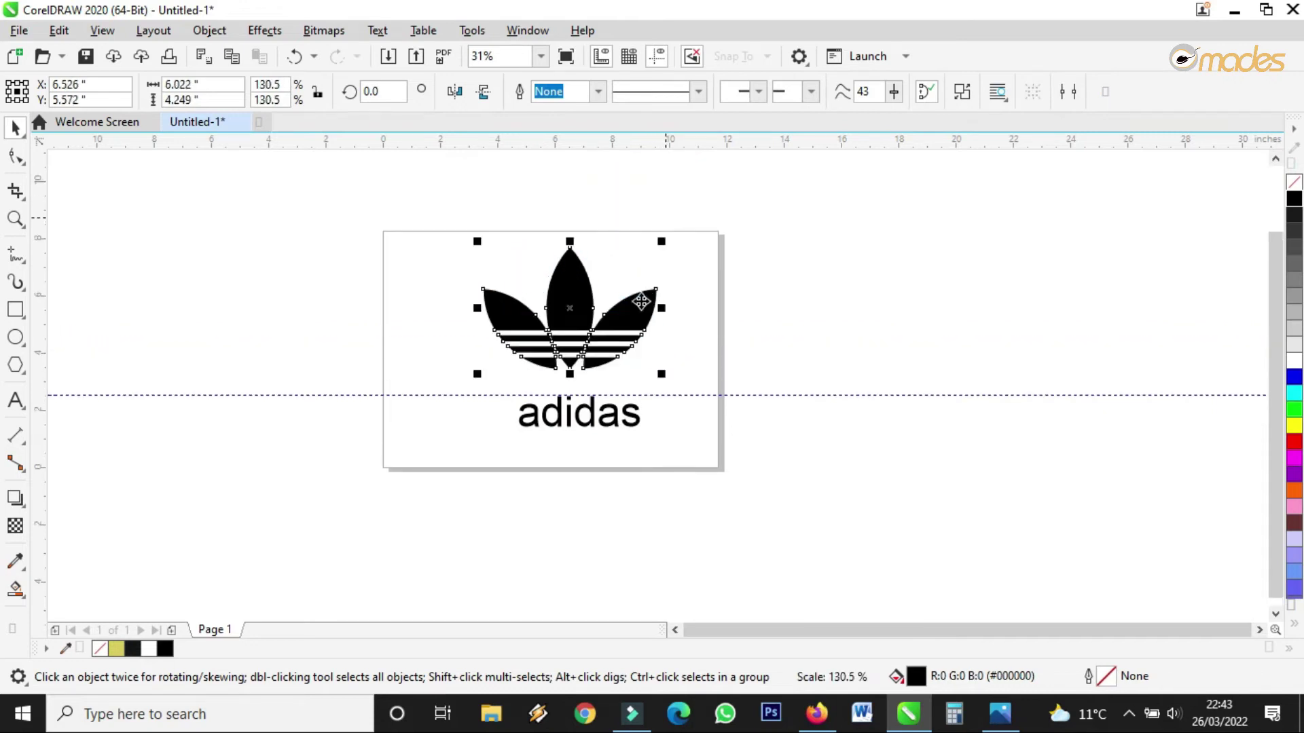
Place the adidas text close beneath the trefoil and make it bold.
left_click_drag(596, 414, 582, 394)
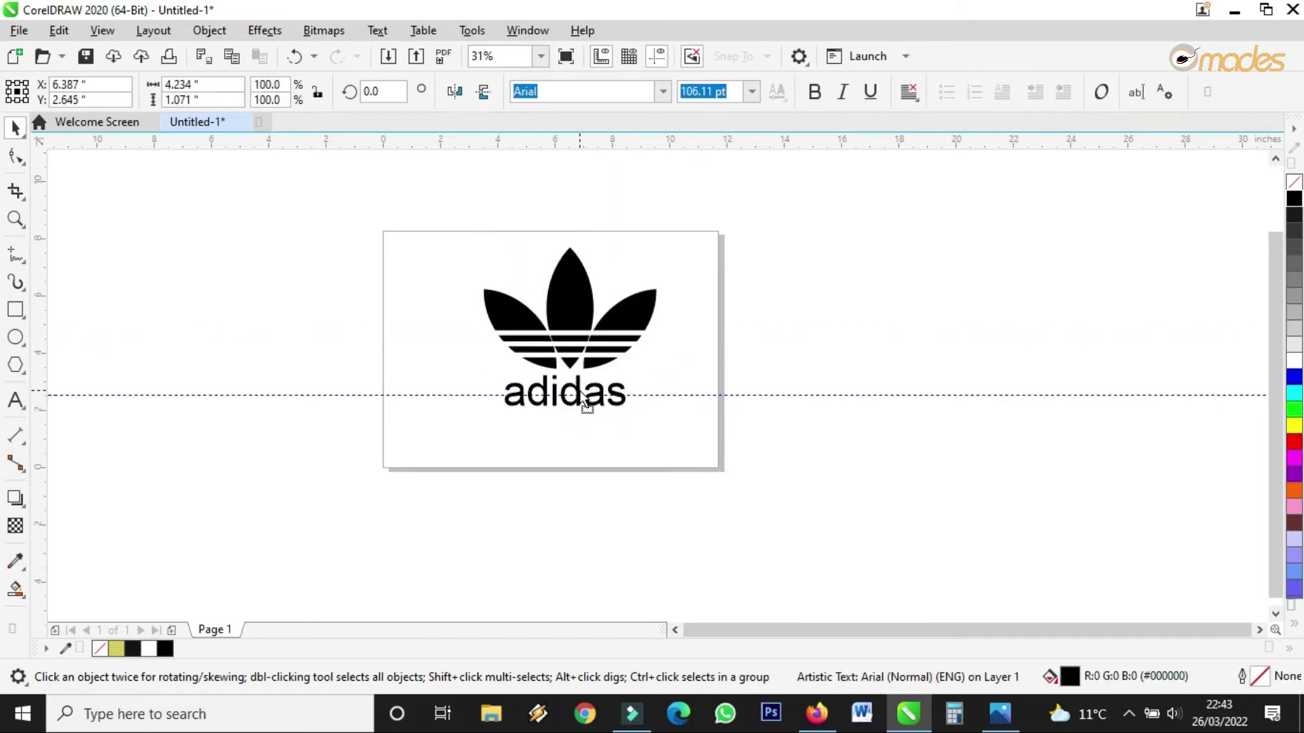
scroll(569, 388, "up", 4)
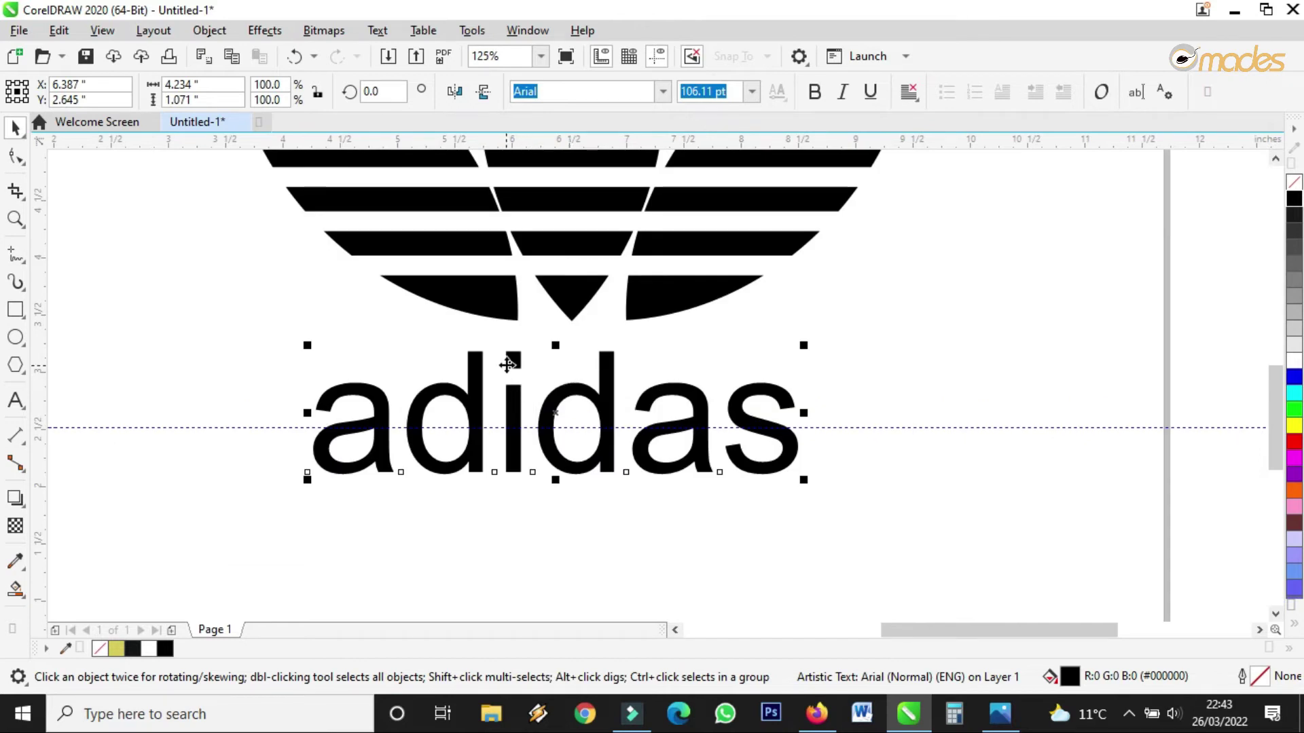
left_click_drag(512, 360, 512, 356)
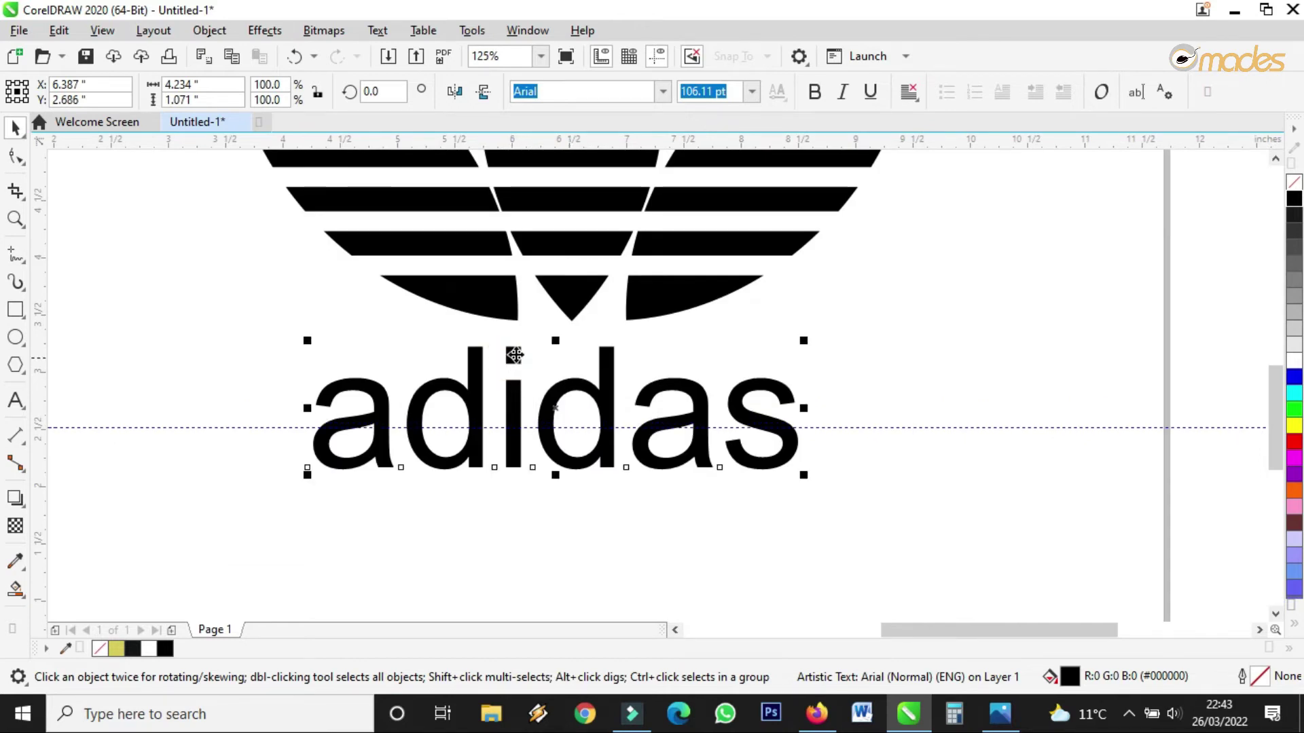
left_click(815, 93)
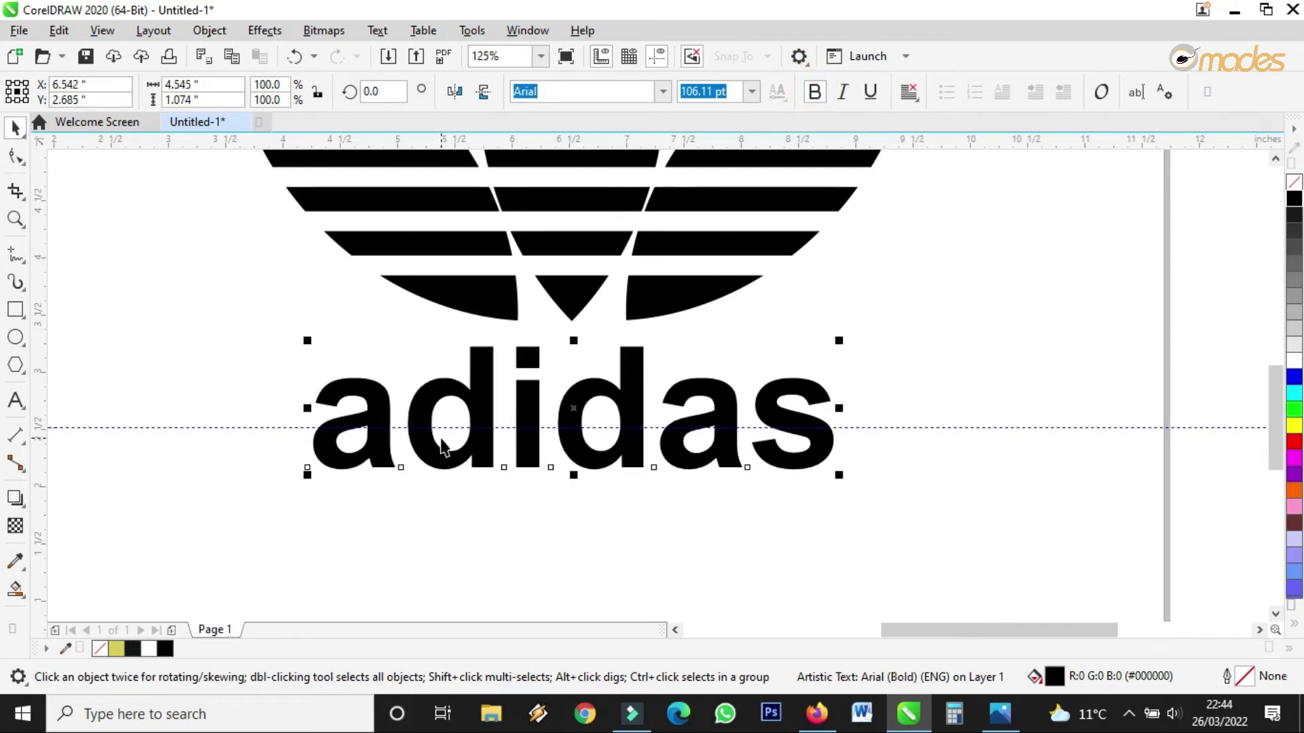
Try to change the adidas text to a Gothic font by entering the font name "Gothic".
scroll(338, 400, "up", 2)
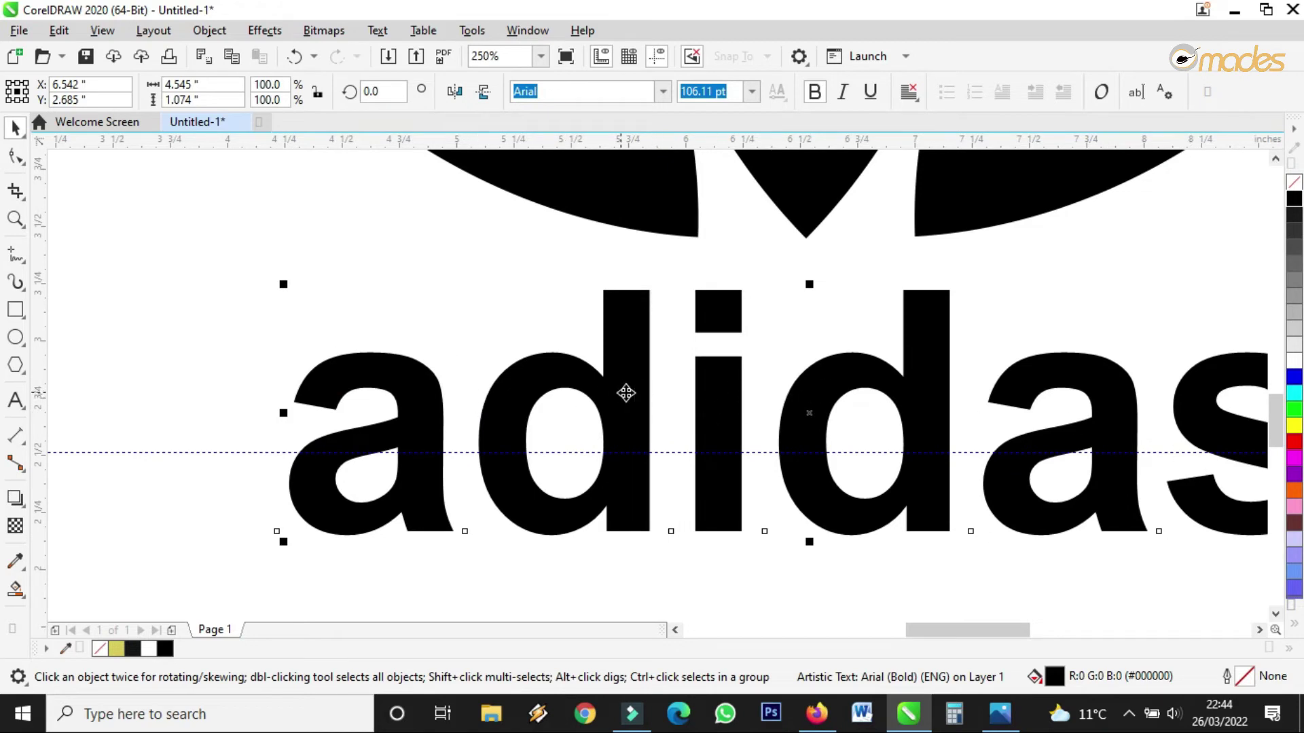
scroll(610, 408, "down", 2)
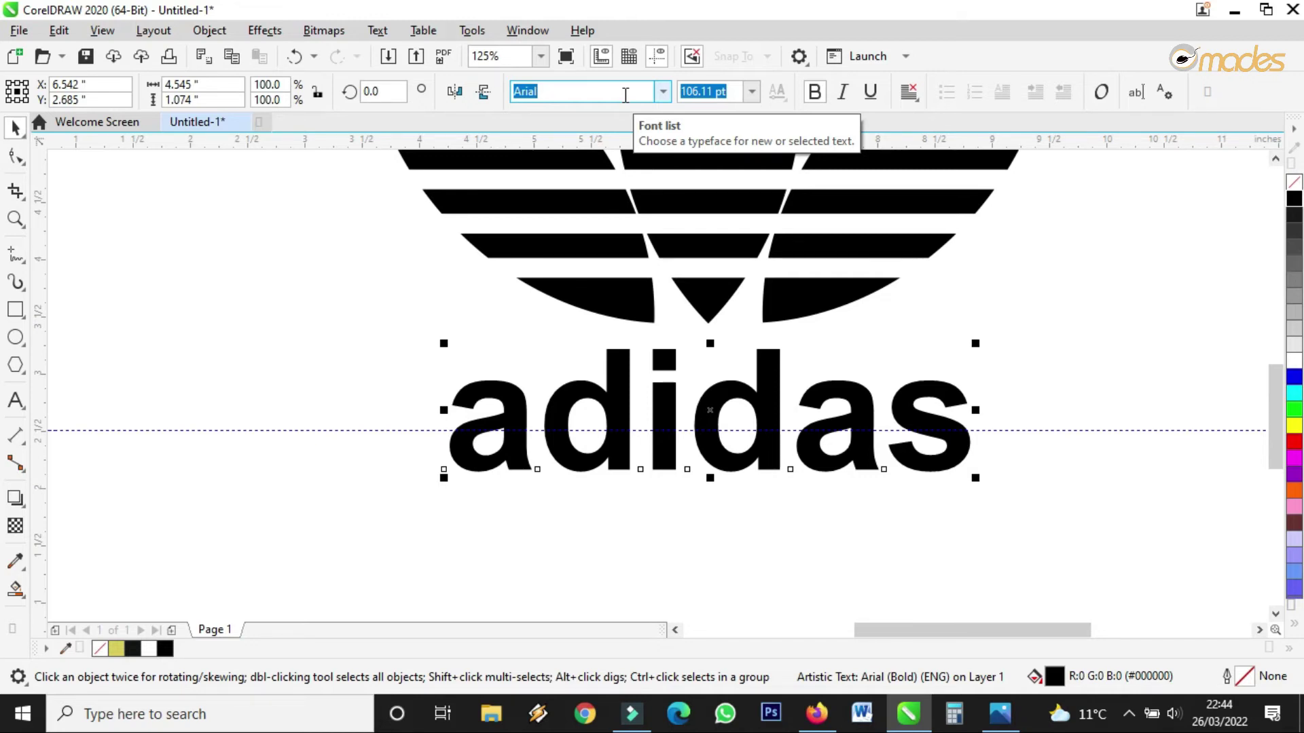
key("i")
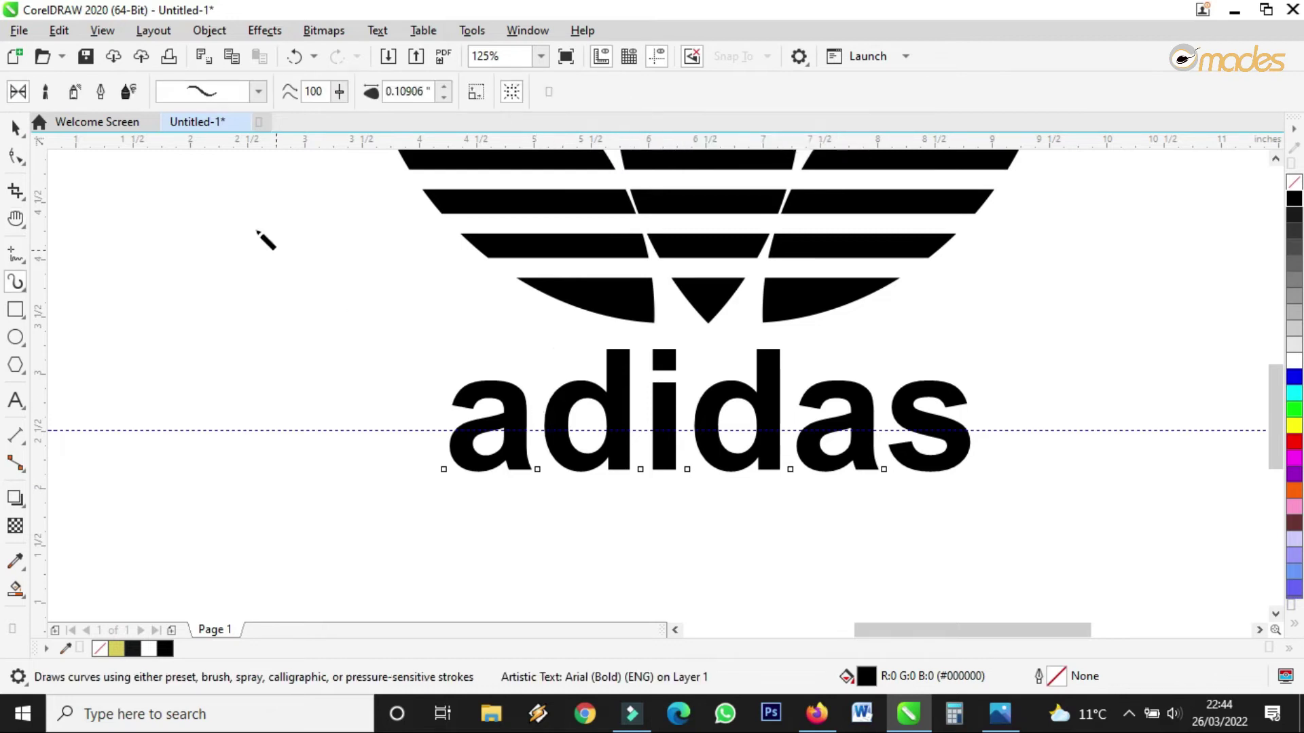
left_click(15, 127)
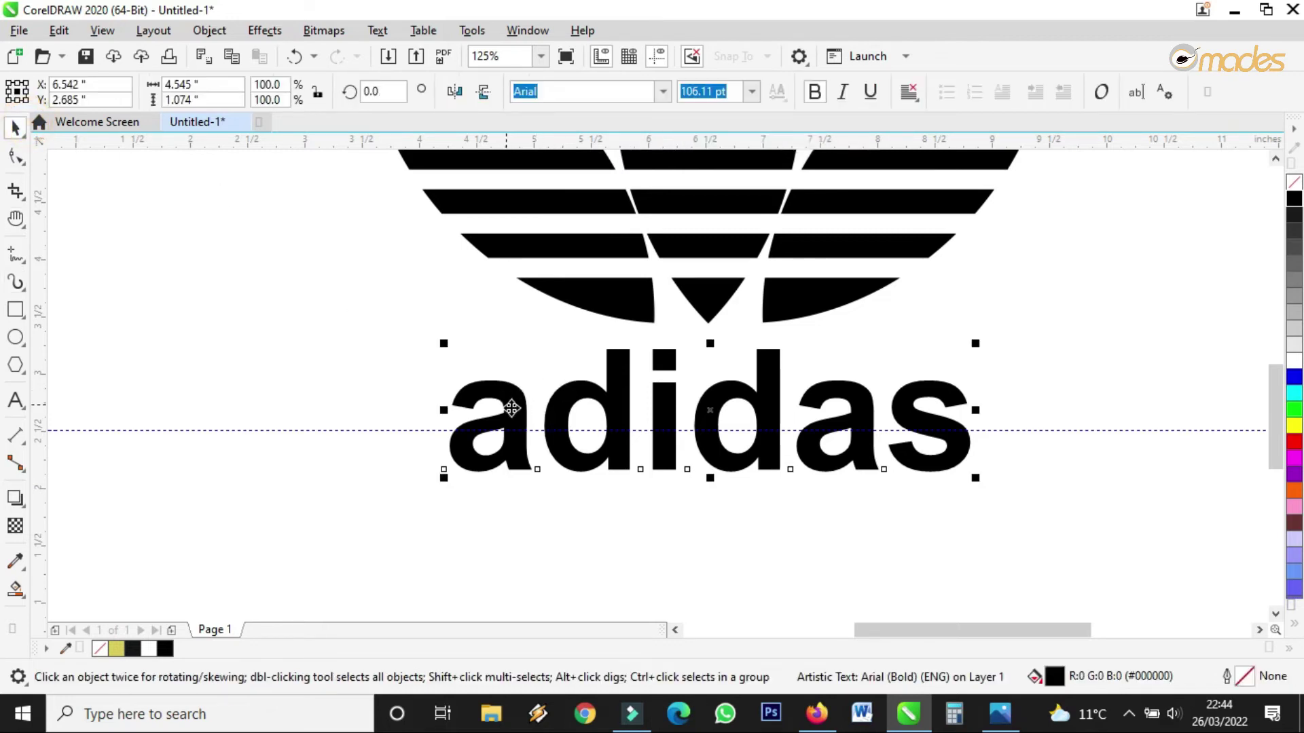
left_click(560, 95)
double_click(589, 94)
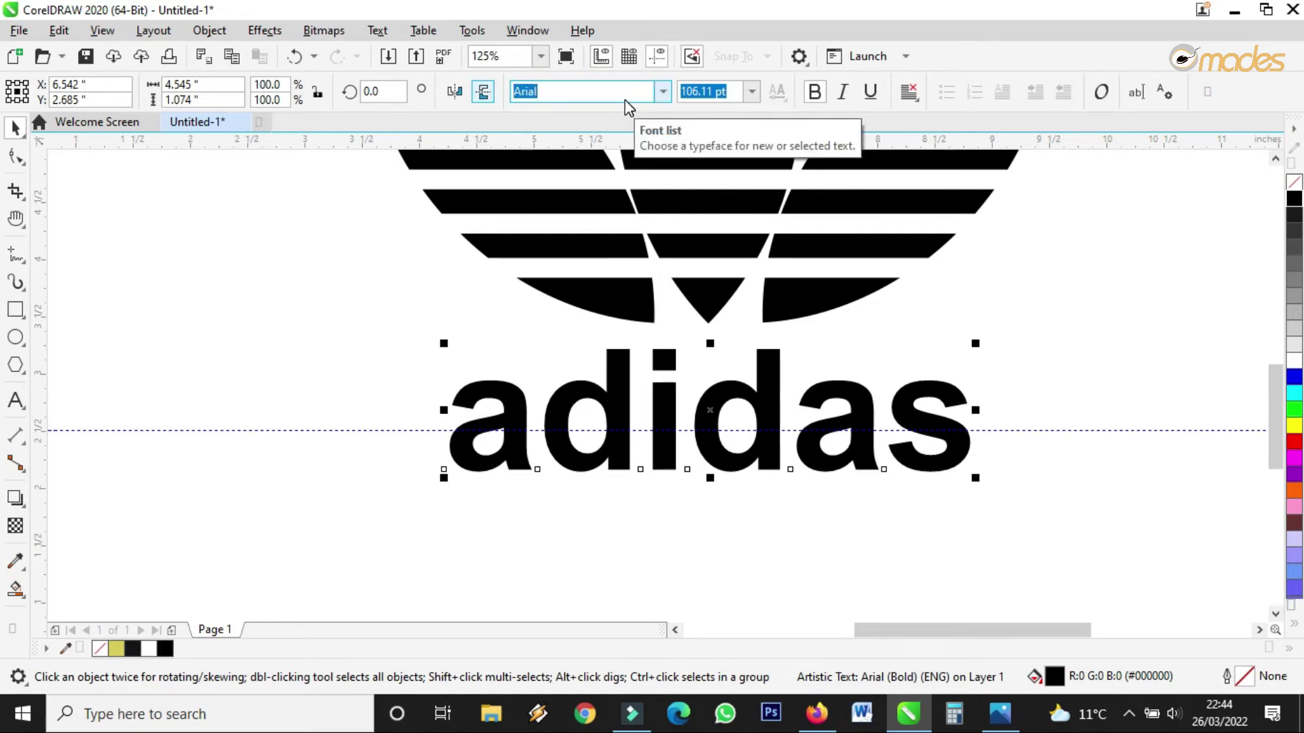
type("Gothic")
key("Return")
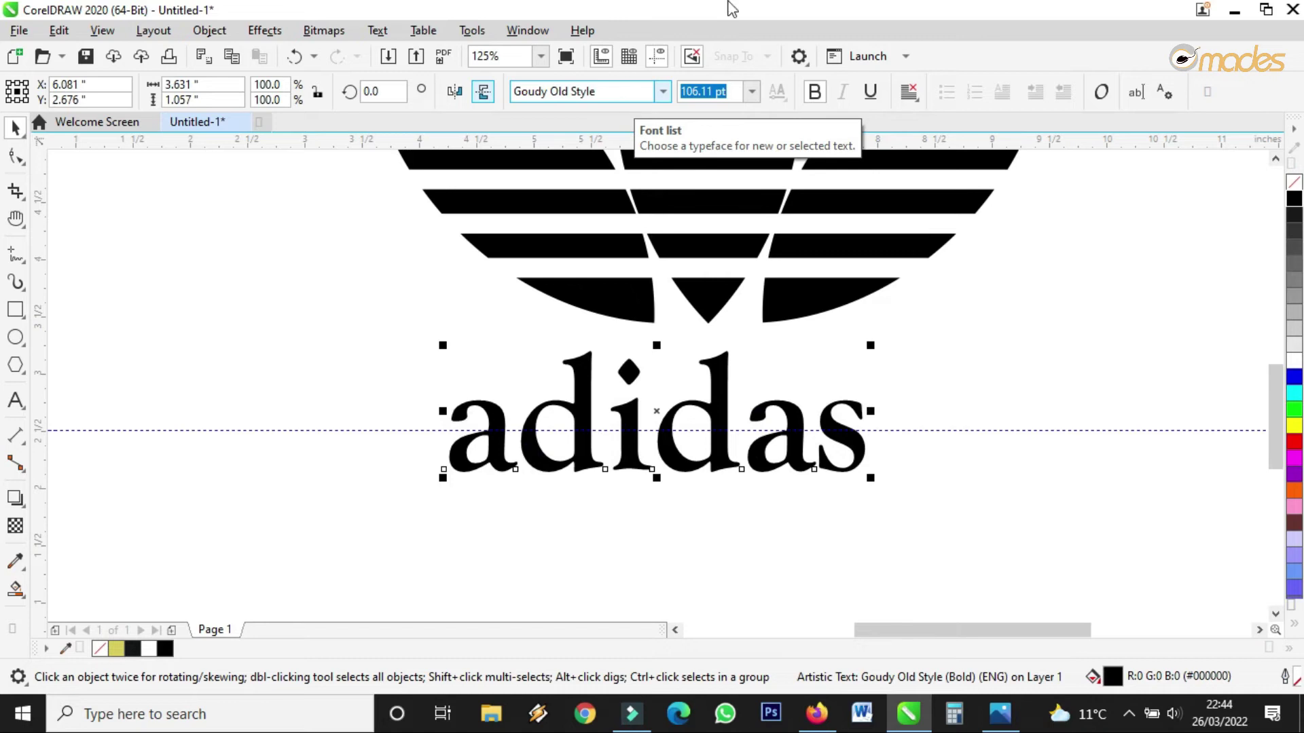
Set the font of the adidas text to Century Gothic (Bold).
left_click(673, 92)
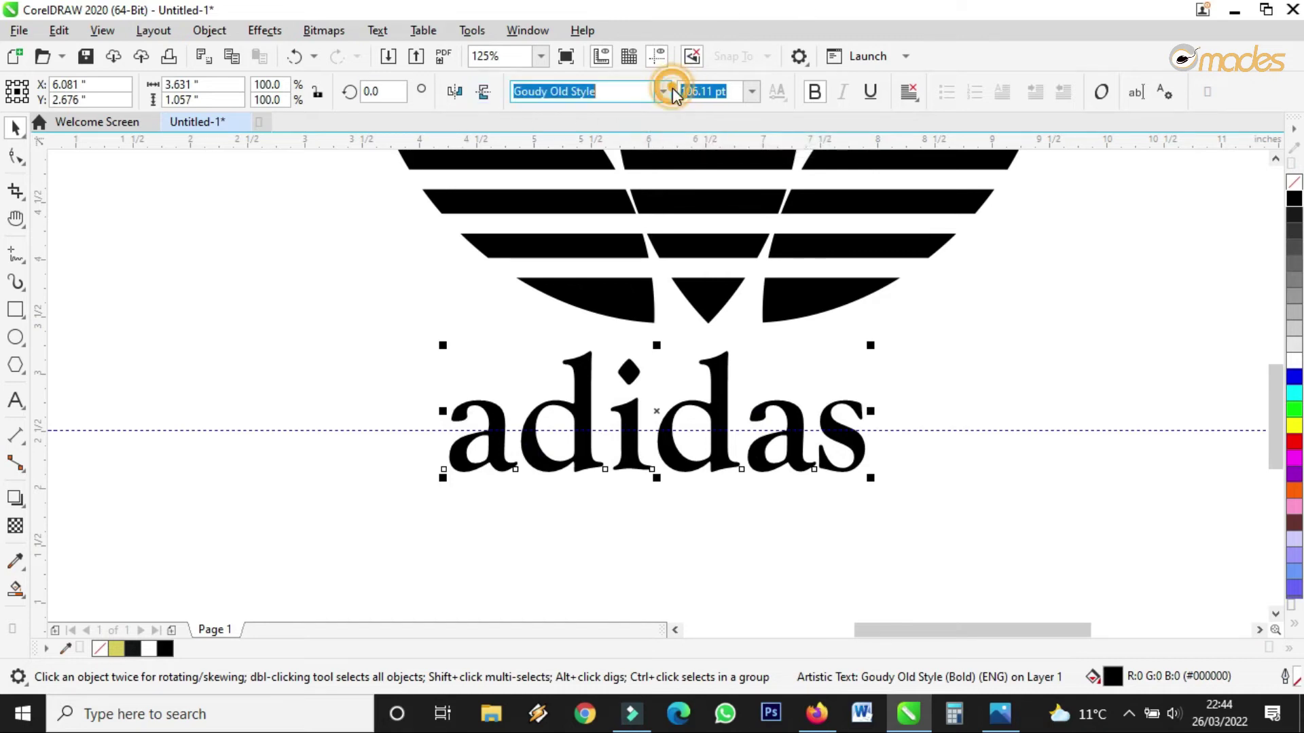
left_click(669, 92)
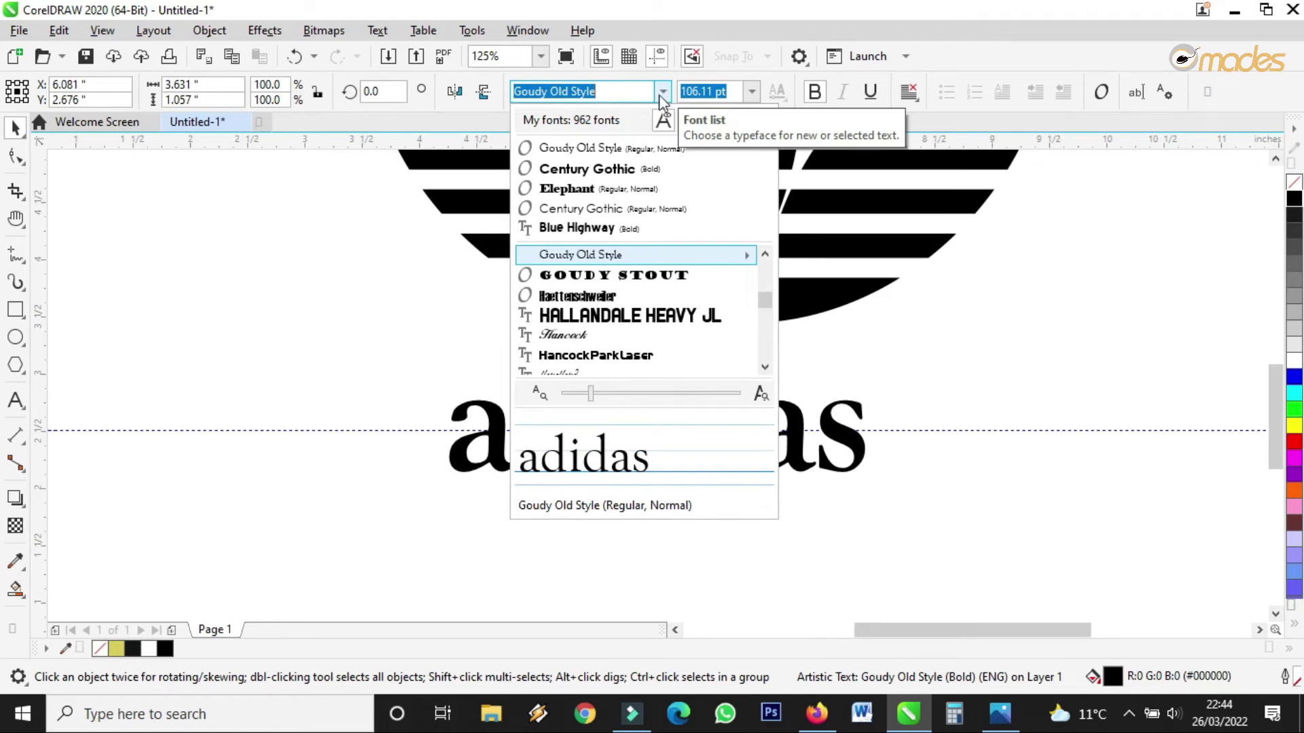
left_click(607, 168)
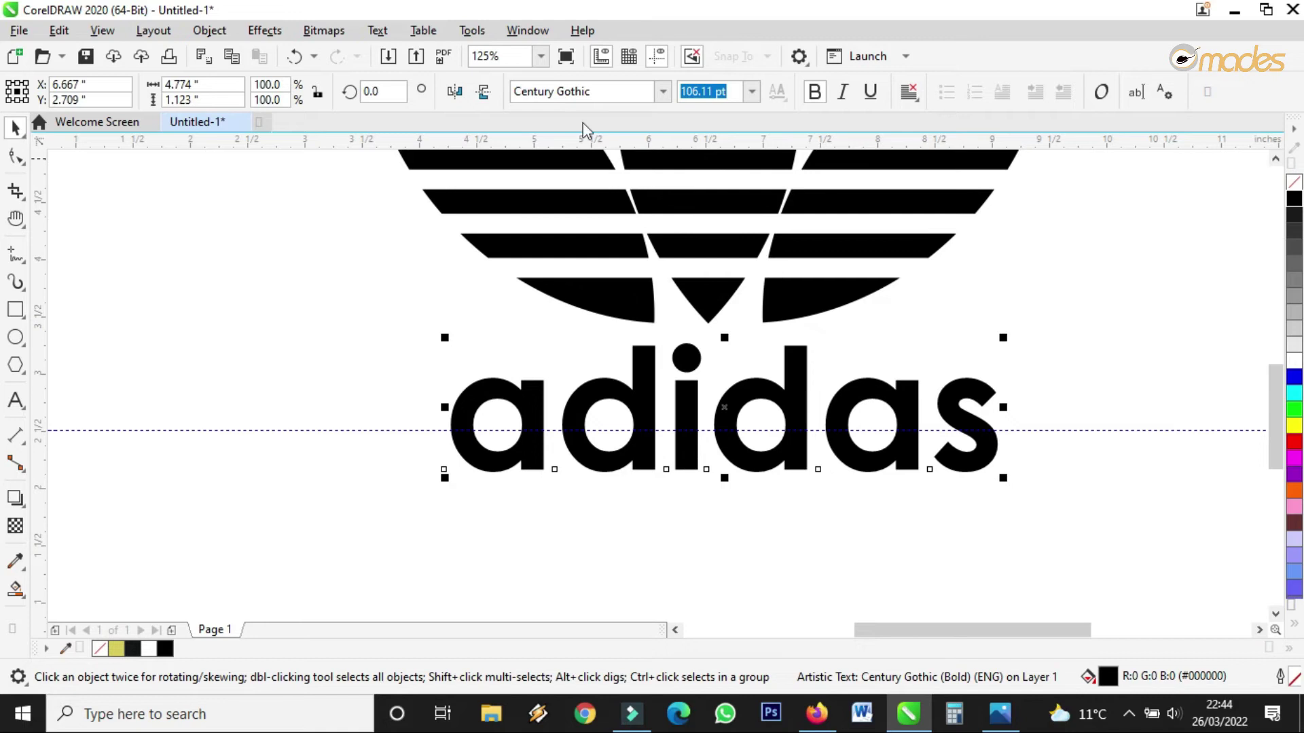
Try to find another Gothic font for the adidas text by entering "Goth" and browsing the fonts, then reapply Century Gothic (Bold).
left_click(592, 101)
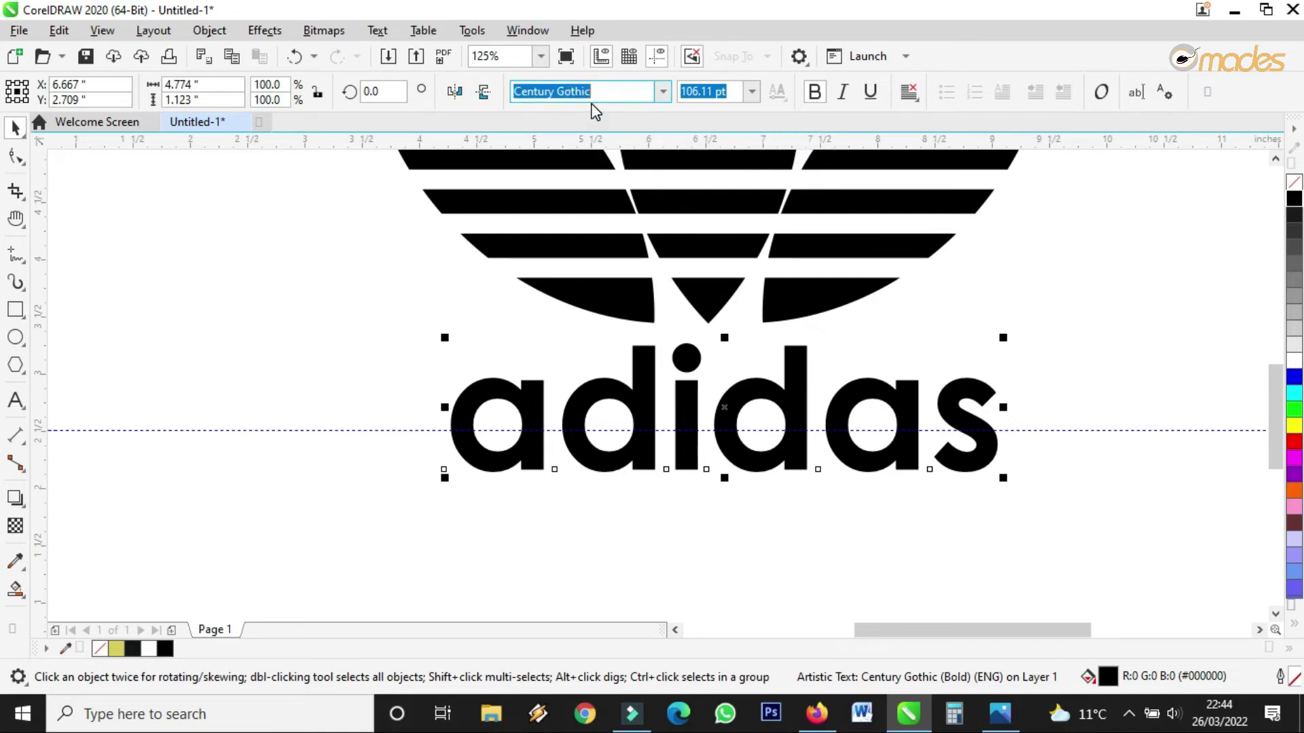
type("Go")
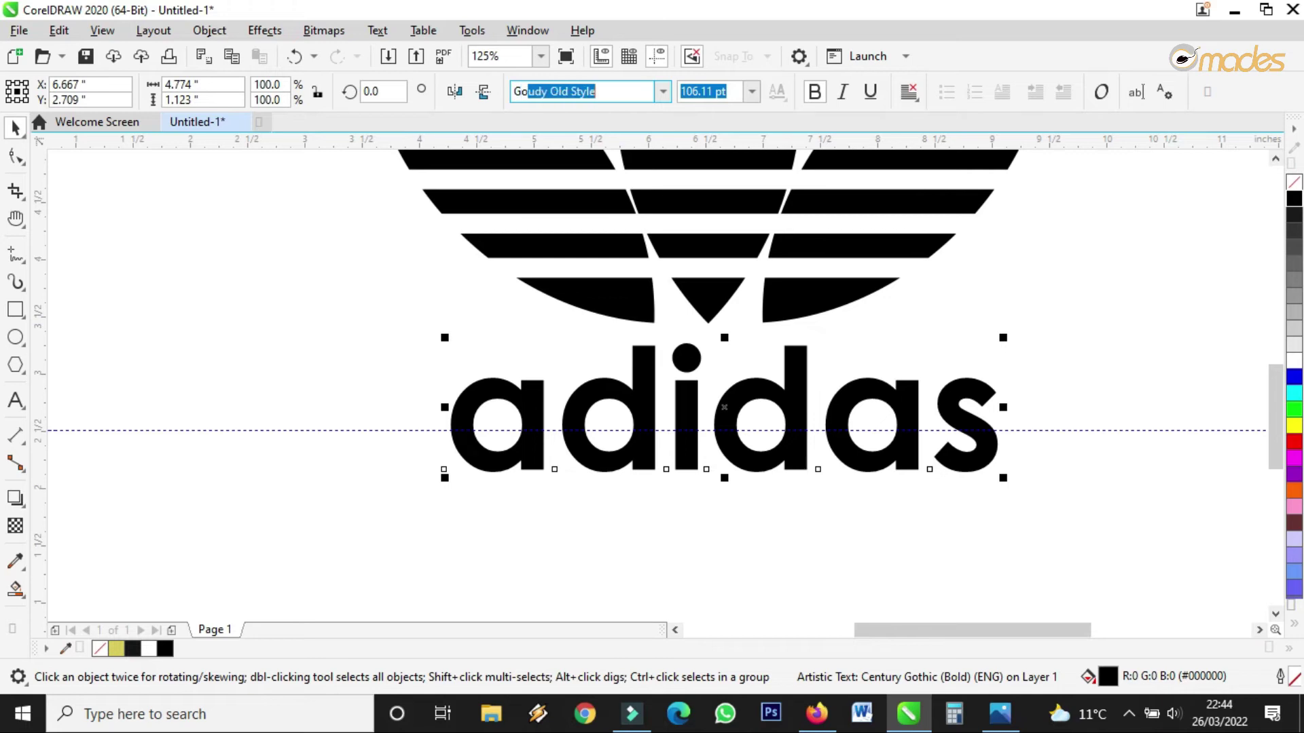
type("th")
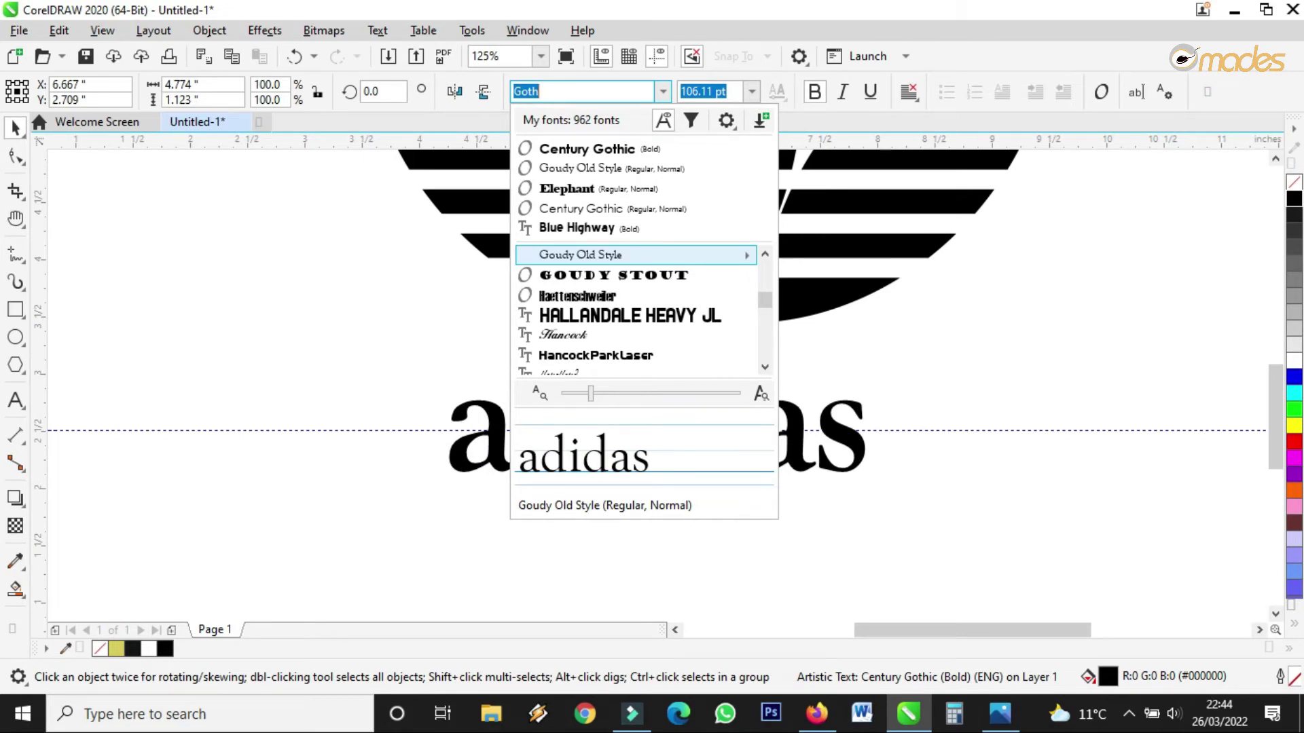
left_click(763, 368)
left_click_drag(764, 368, 763, 369)
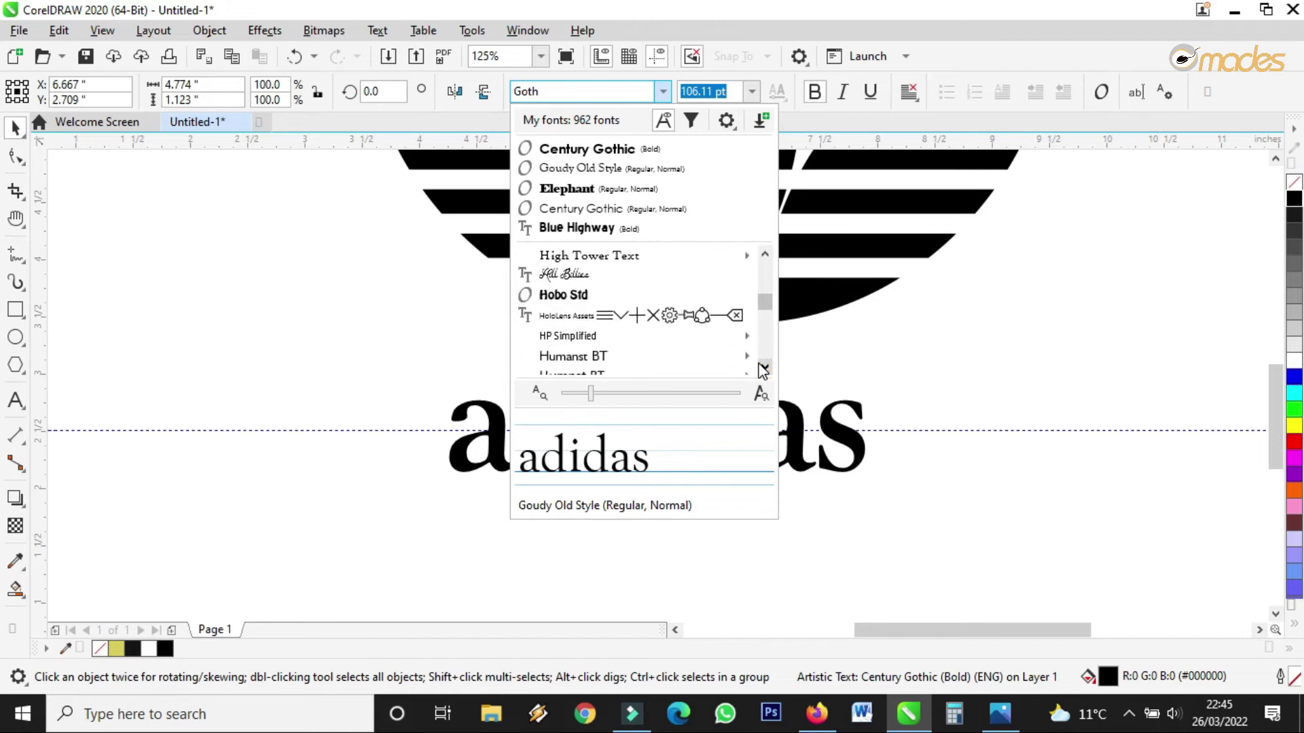
left_click(765, 254)
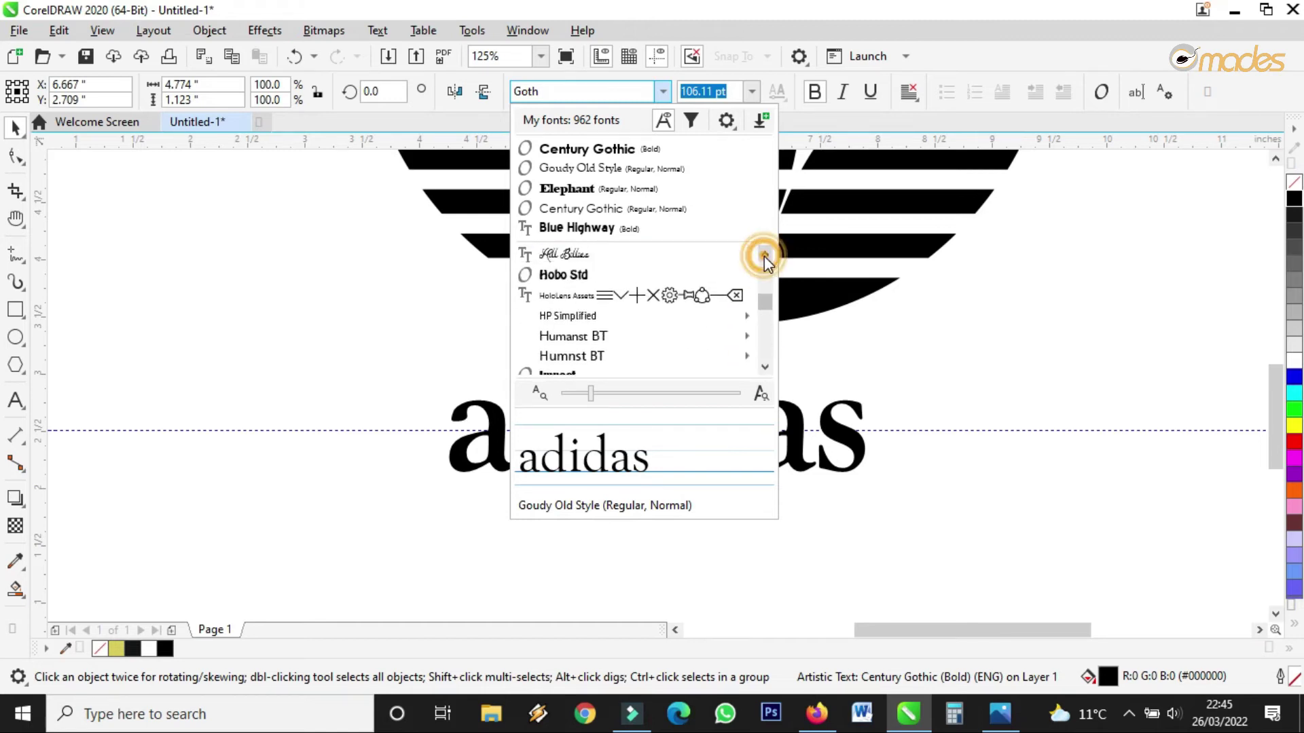
scroll(719, 359, "down", 2)
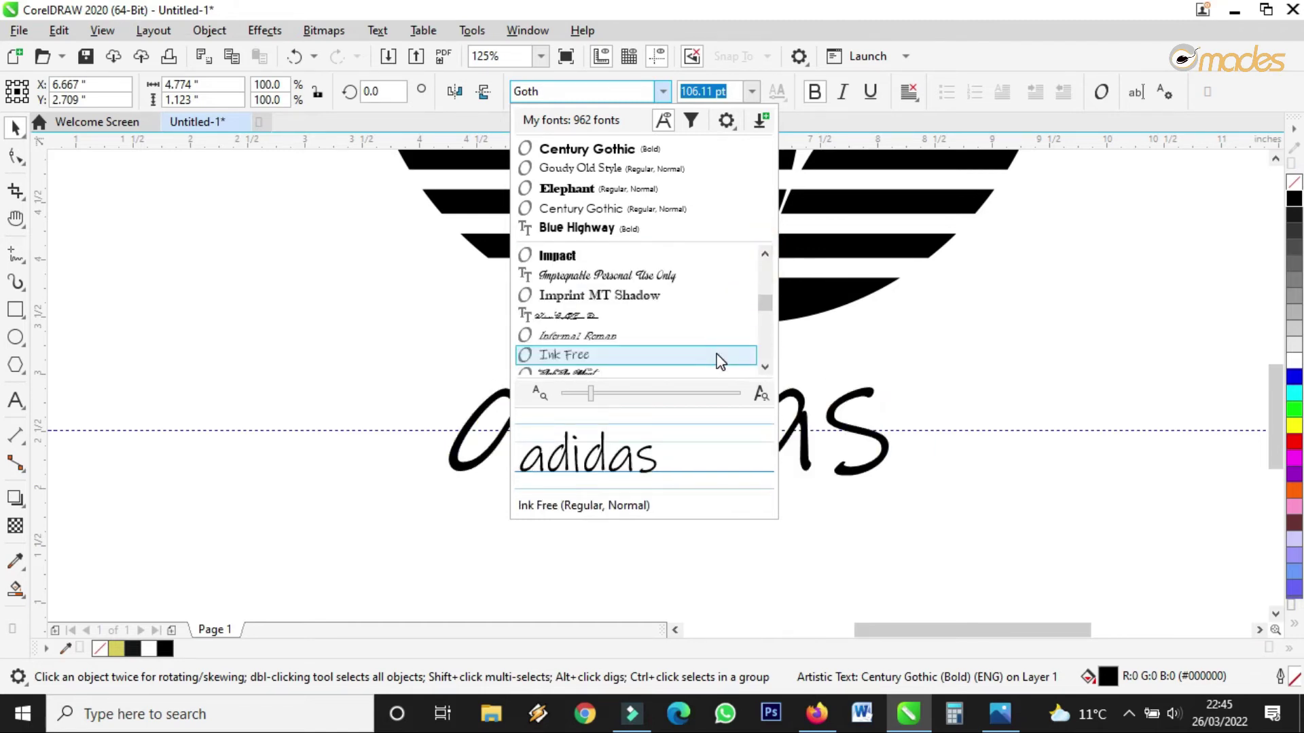
scroll(719, 360, "down", 2)
scroll(715, 345, "down", 2)
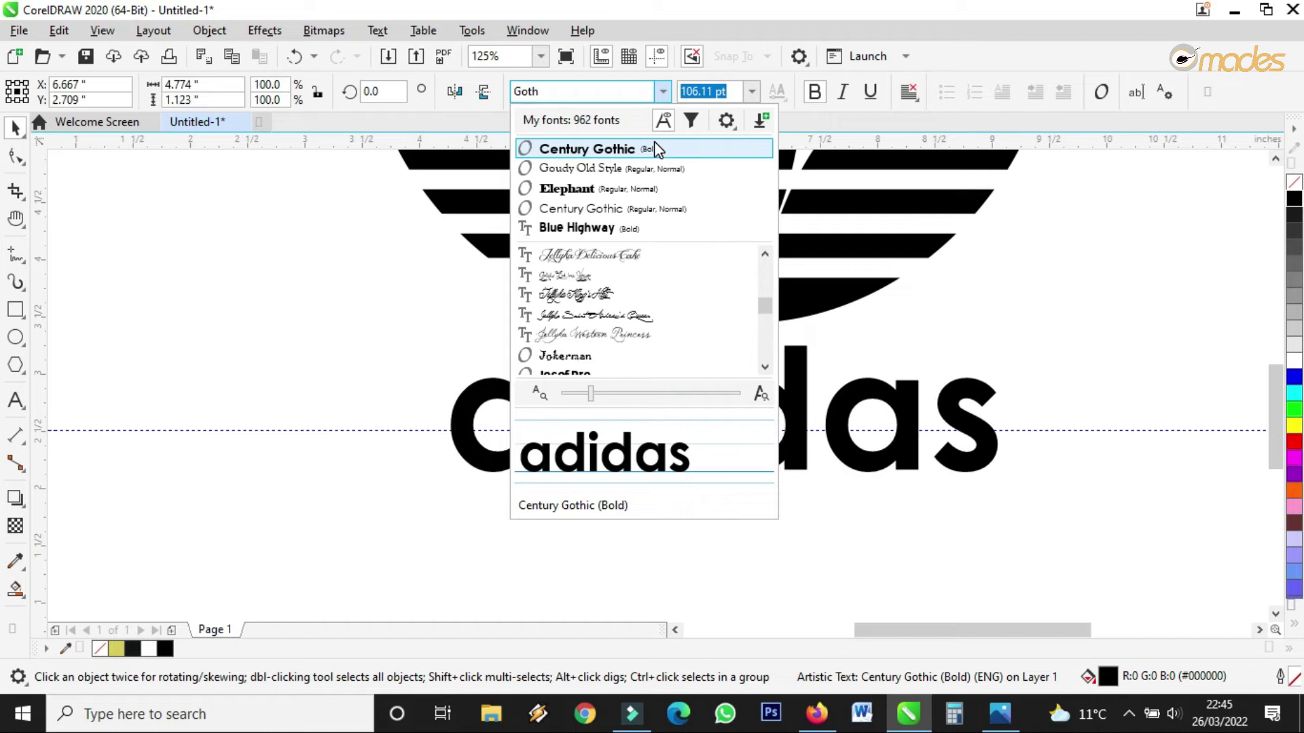
left_click(654, 148)
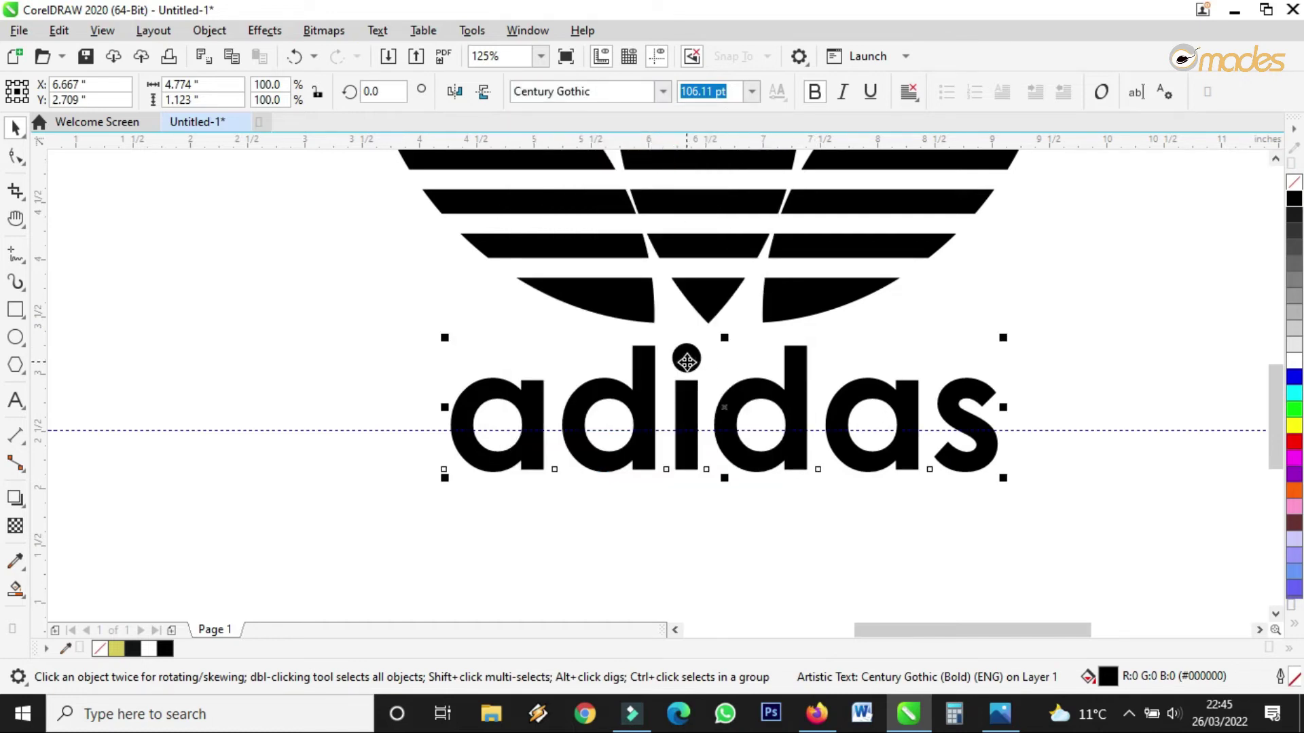
Move the adidas text horizontally beneath the trefoil to about X 6.384 in.
scroll(686, 361, "up", 4)
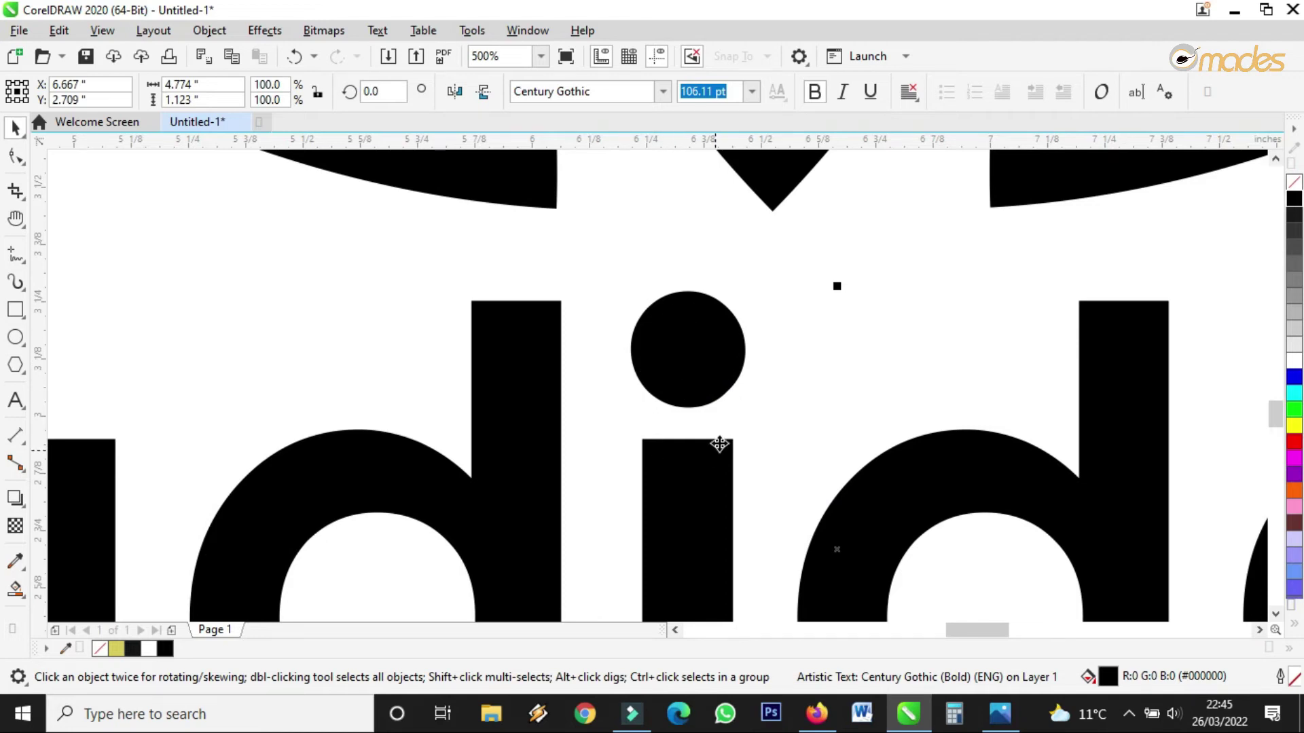
scroll(662, 370, "down", 6)
left_click_drag(708, 385, 692, 384)
scroll(692, 384, "up", 4)
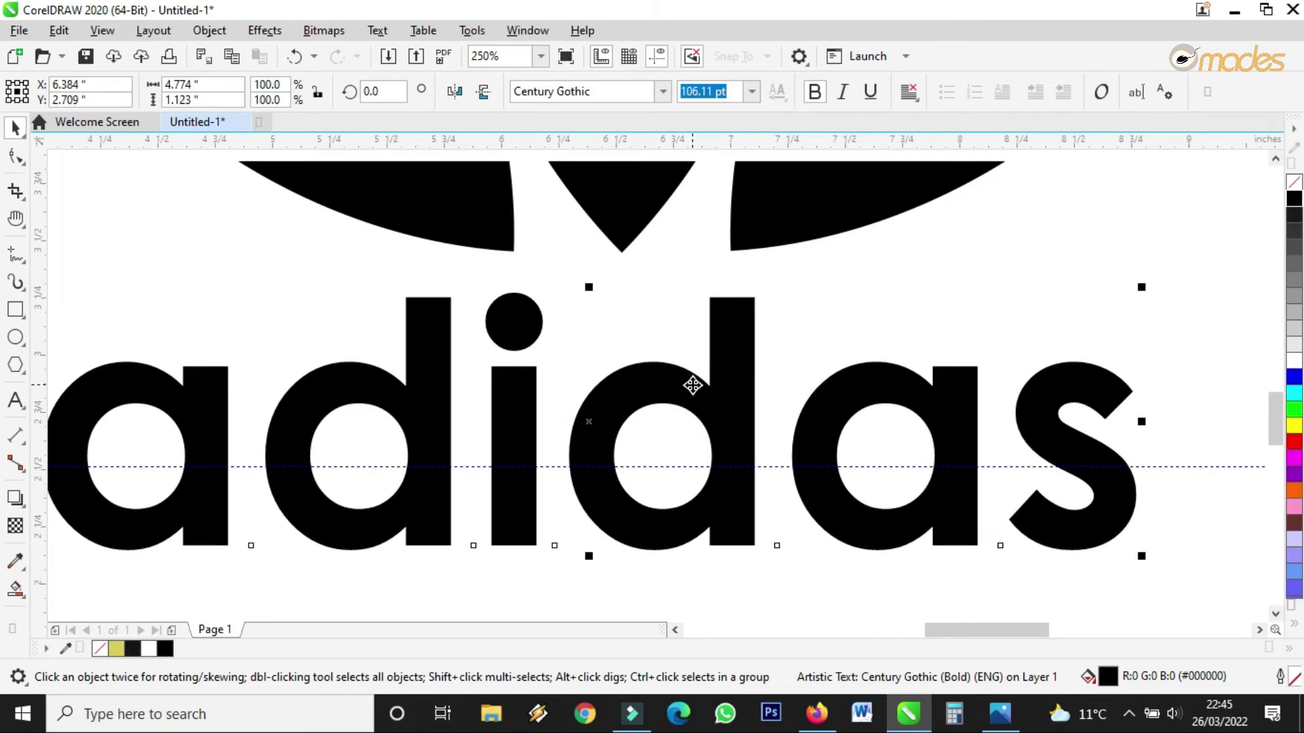
Tighten the letter spacing of the adidas text with the Shape tool to a width of about 4.69 in.
left_click(16, 157)
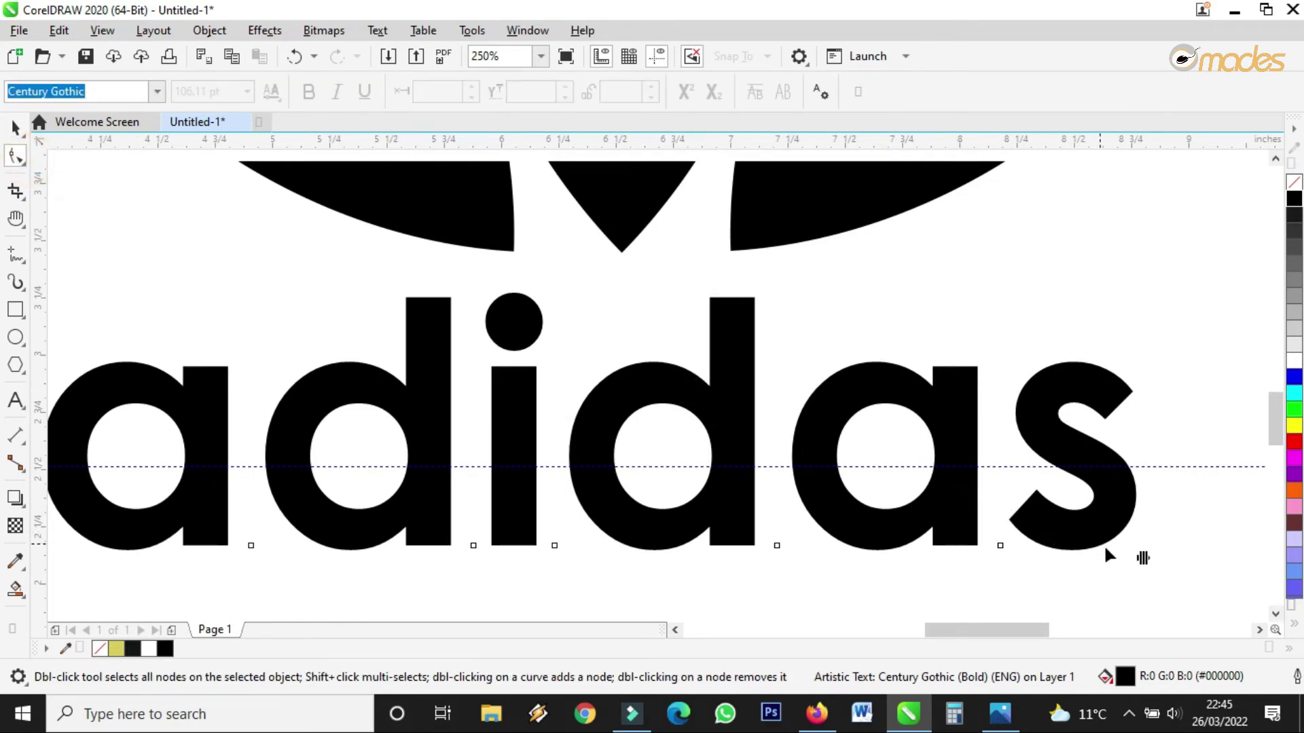
left_click_drag(1141, 559, 1117, 560)
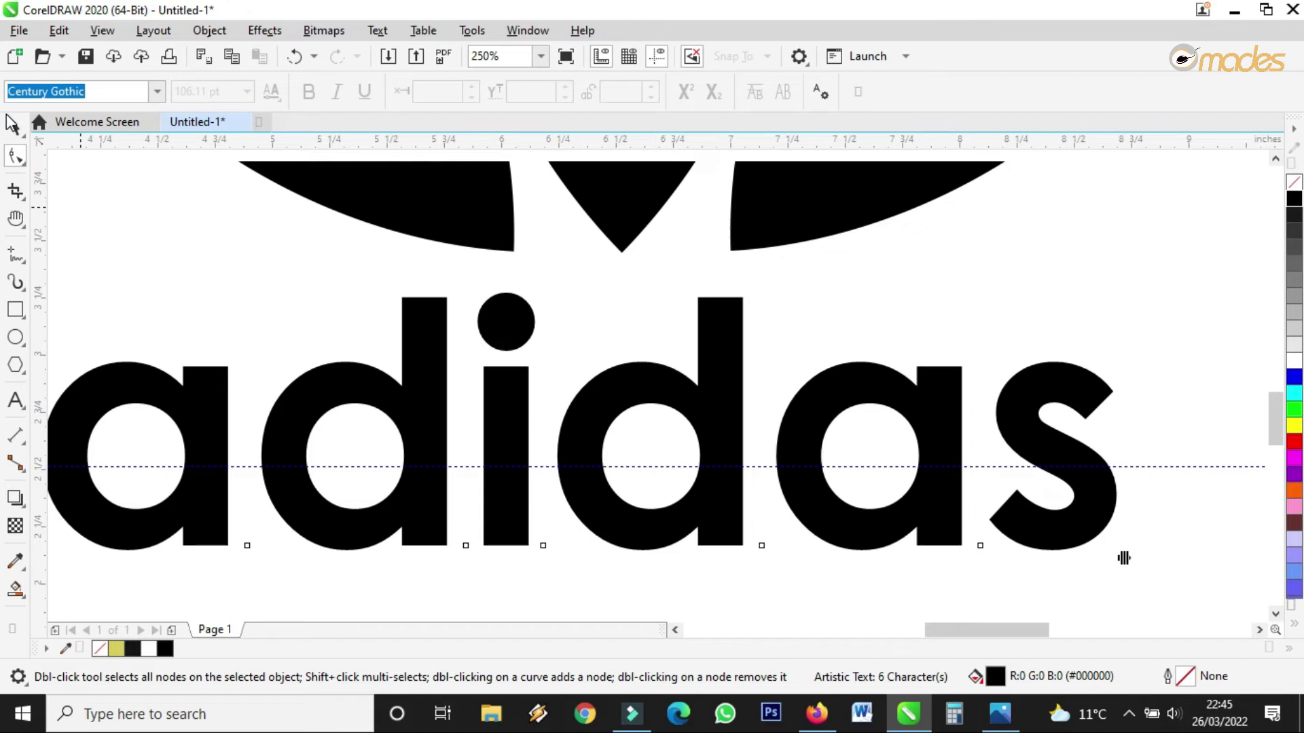
left_click(13, 126)
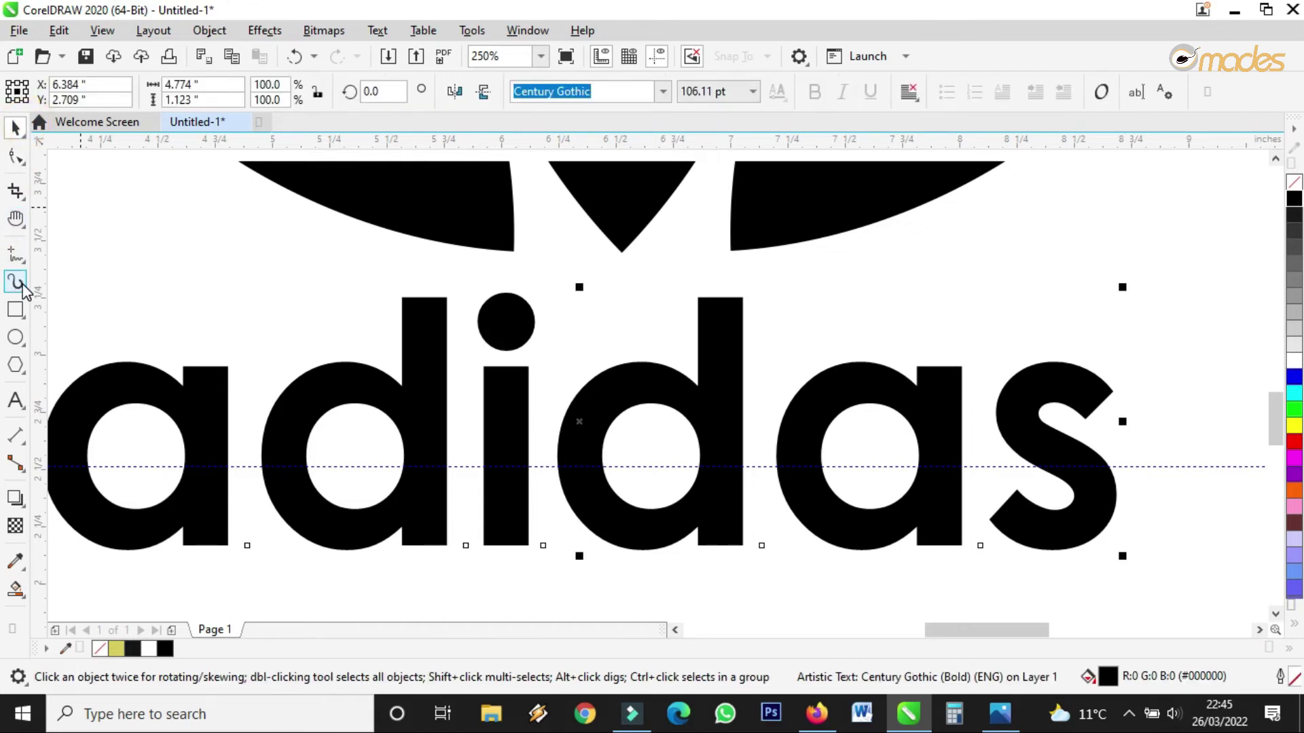
scroll(706, 371, "down", 2)
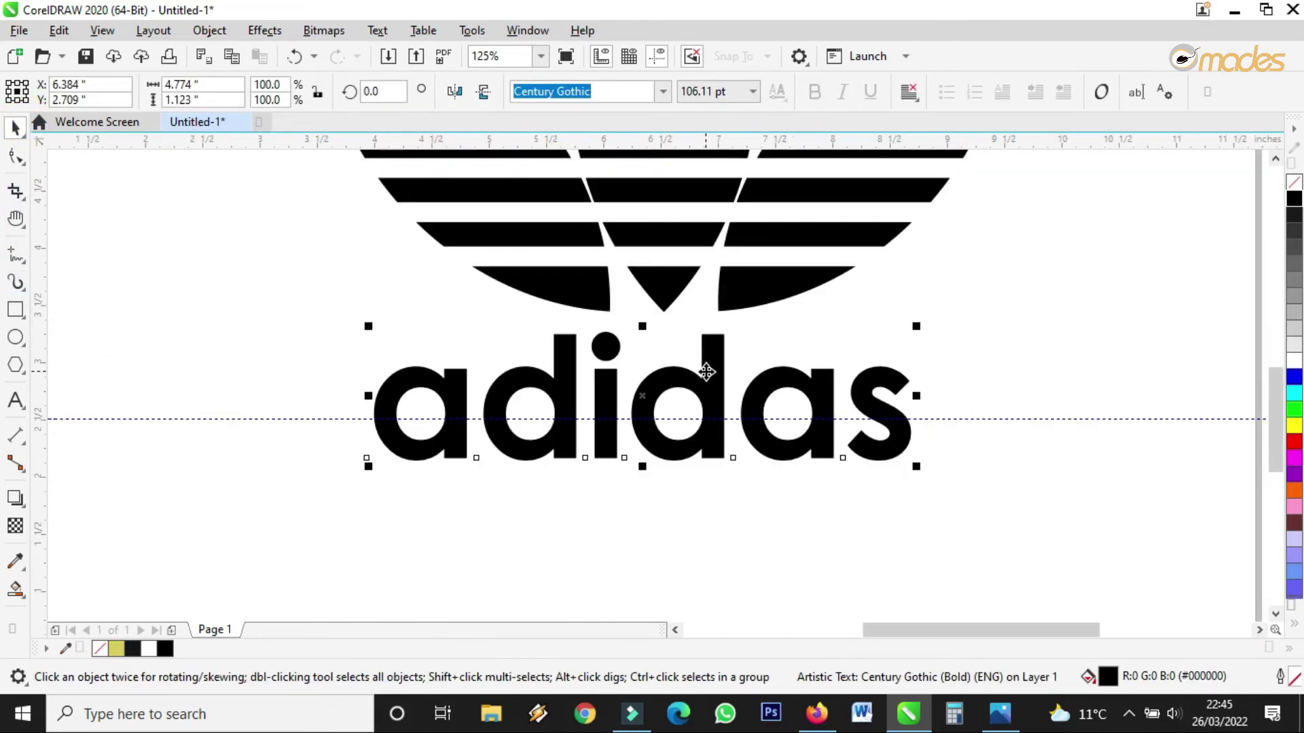
scroll(626, 368, "up", 2)
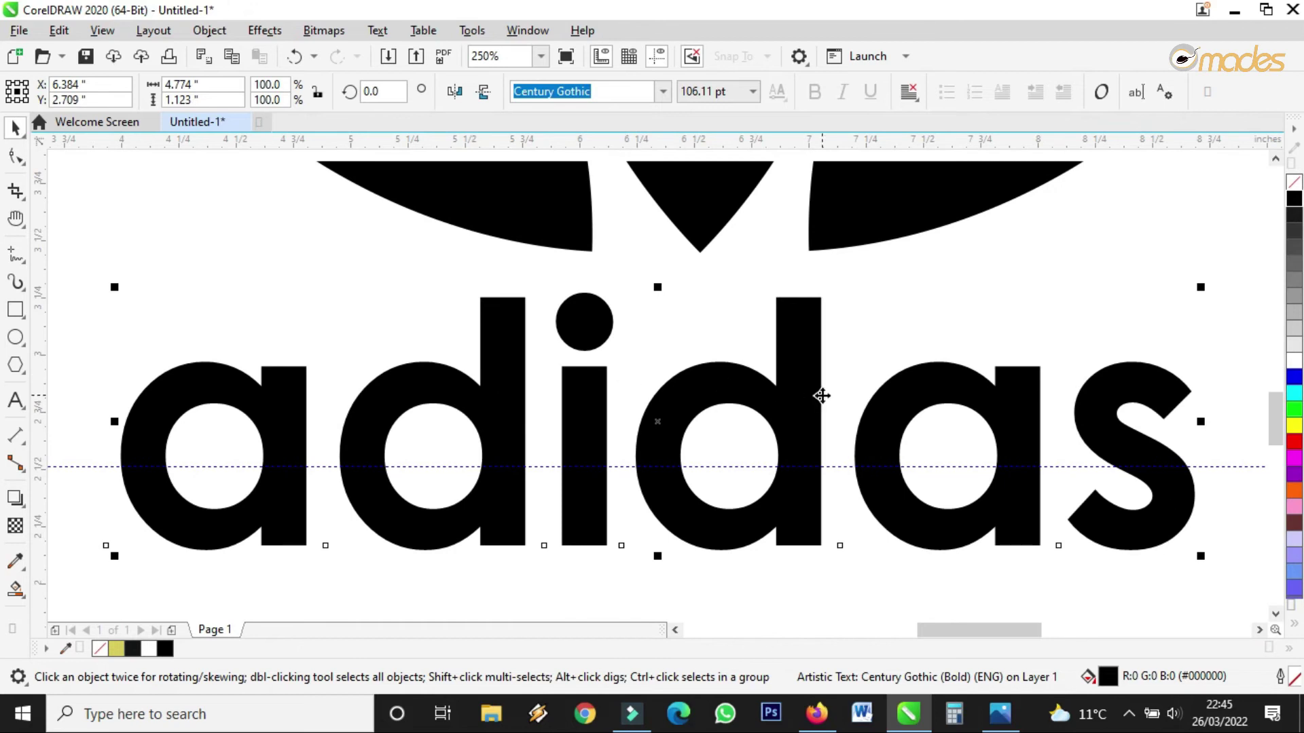
scroll(821, 395, "down", 2)
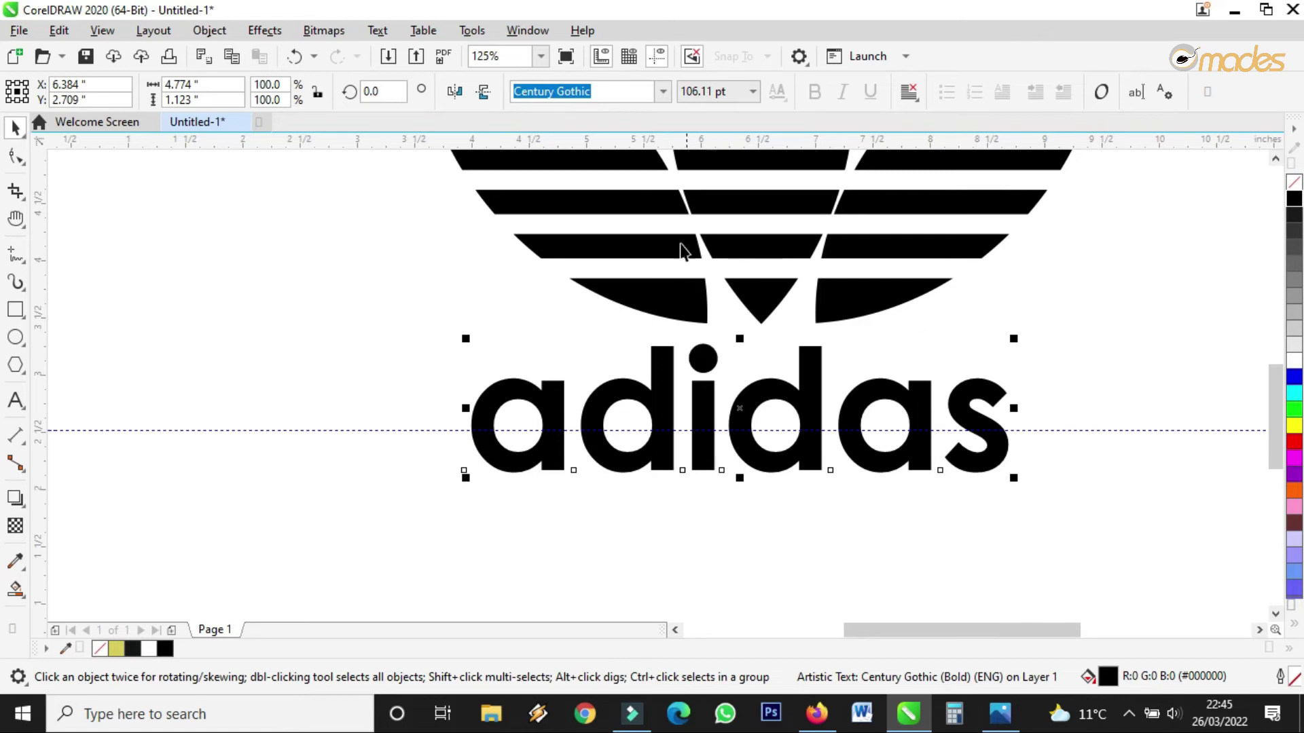
left_click(662, 92)
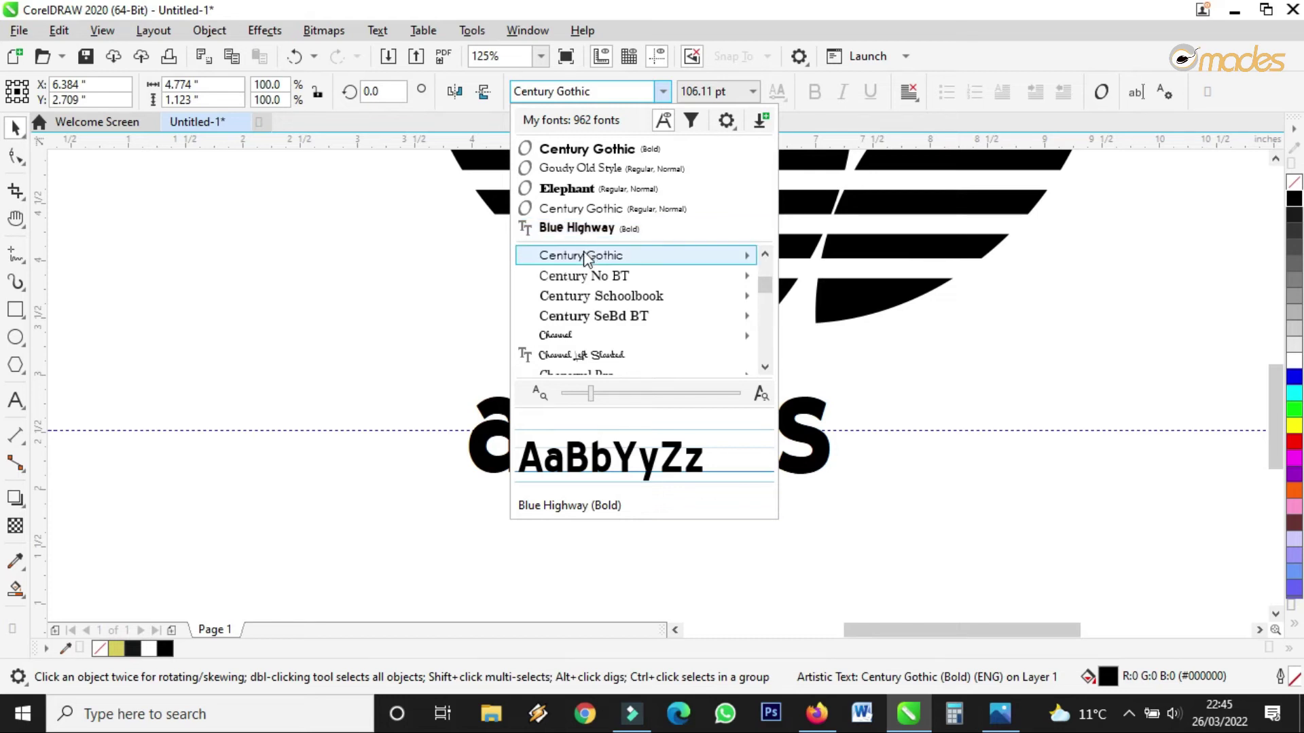
mouse_move(588, 299)
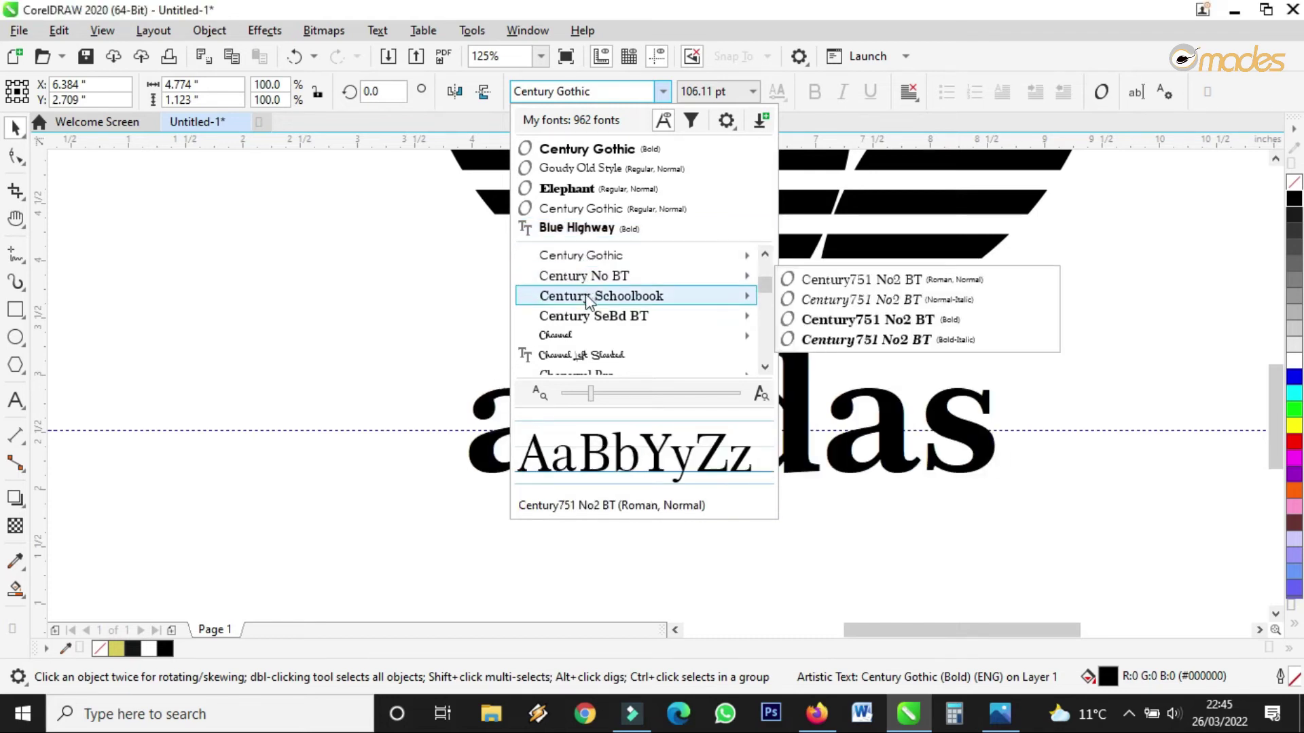
left_click(973, 585)
left_click(880, 551)
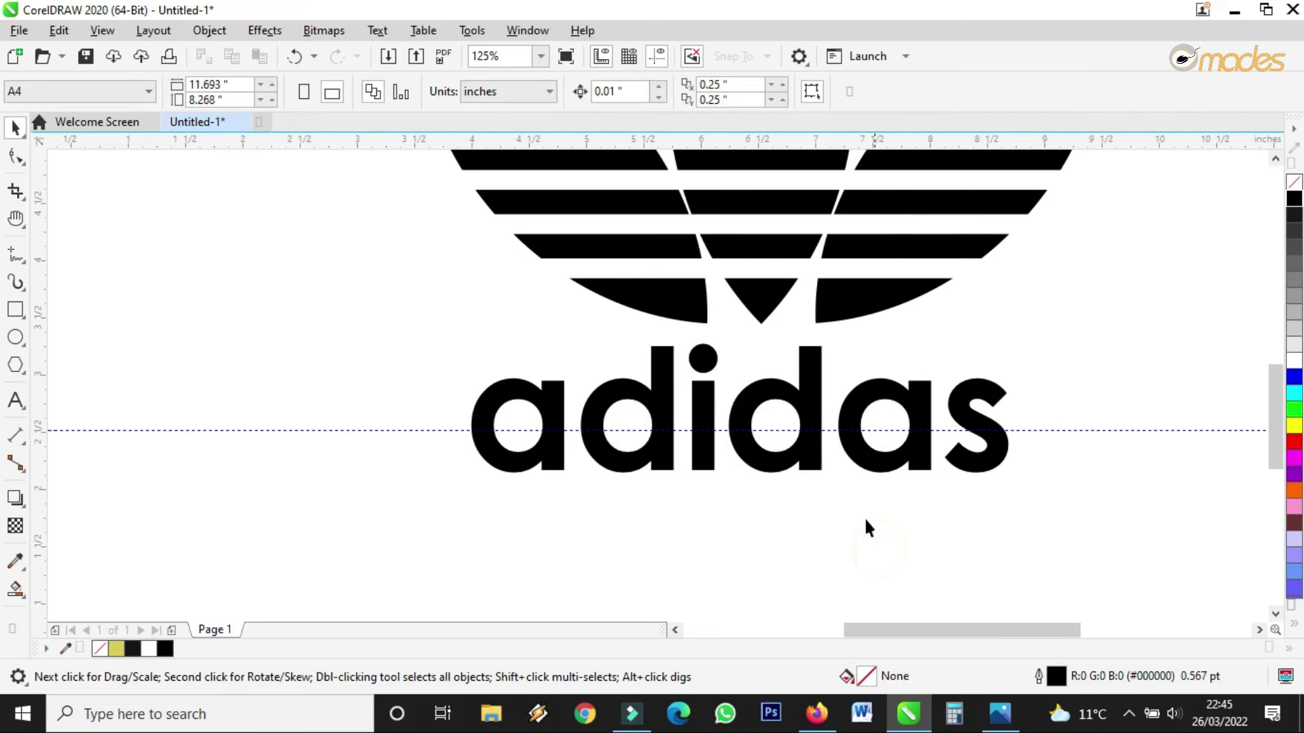
Enlarge the adidas text to about 113.56 pt, 5.02 in wide, and move it slightly down to about Y 2.676 in.
left_click(817, 407)
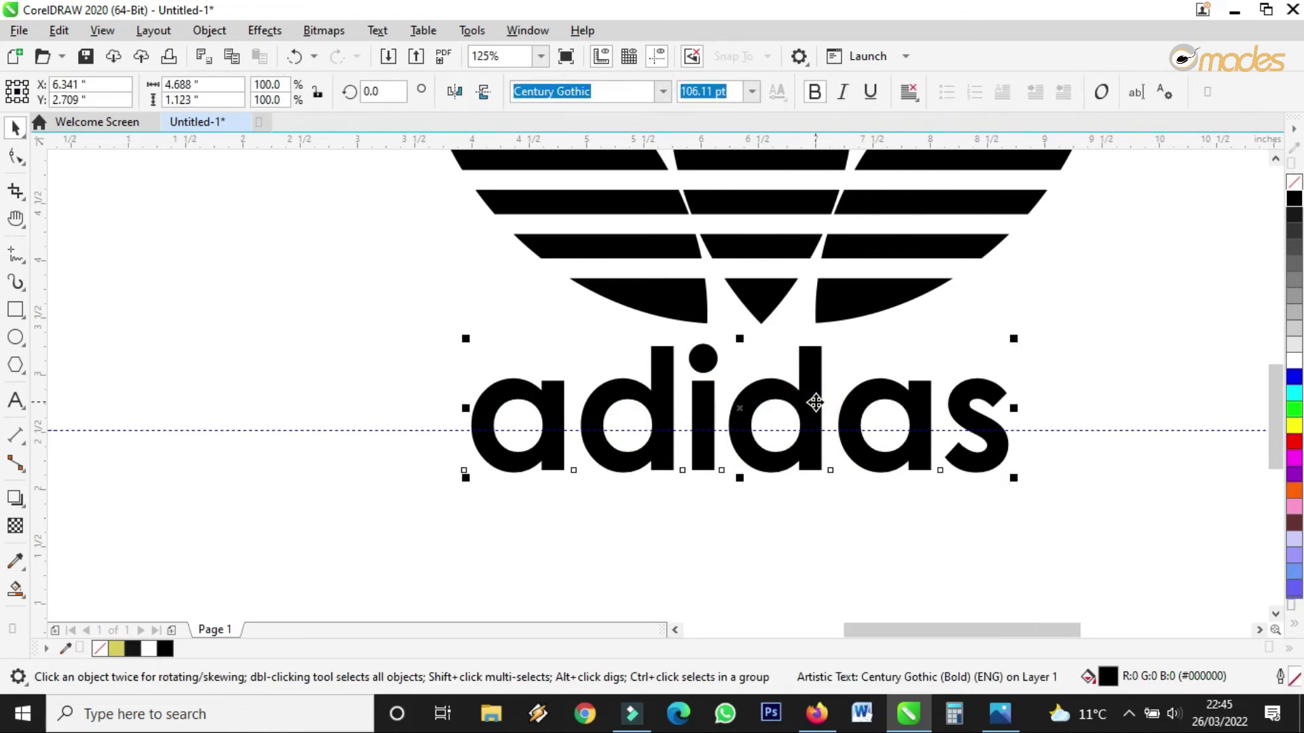
scroll(815, 403, "down", 1)
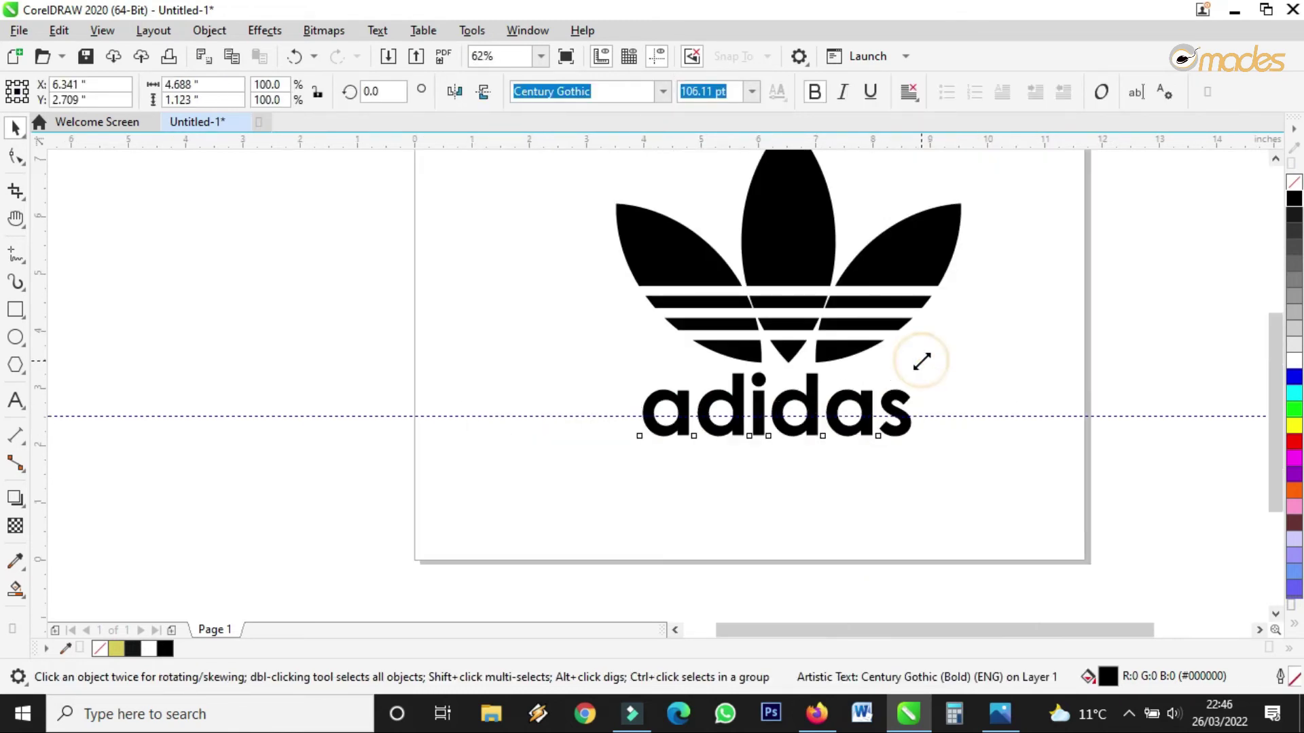
left_click_drag(921, 361, 929, 355)
scroll(815, 387, "up", 1)
left_click_drag(814, 391, 814, 387)
Add a horizontal guideline just above the dot of the i, and convert the adidas text to curves.
scroll(699, 364, "up", 3)
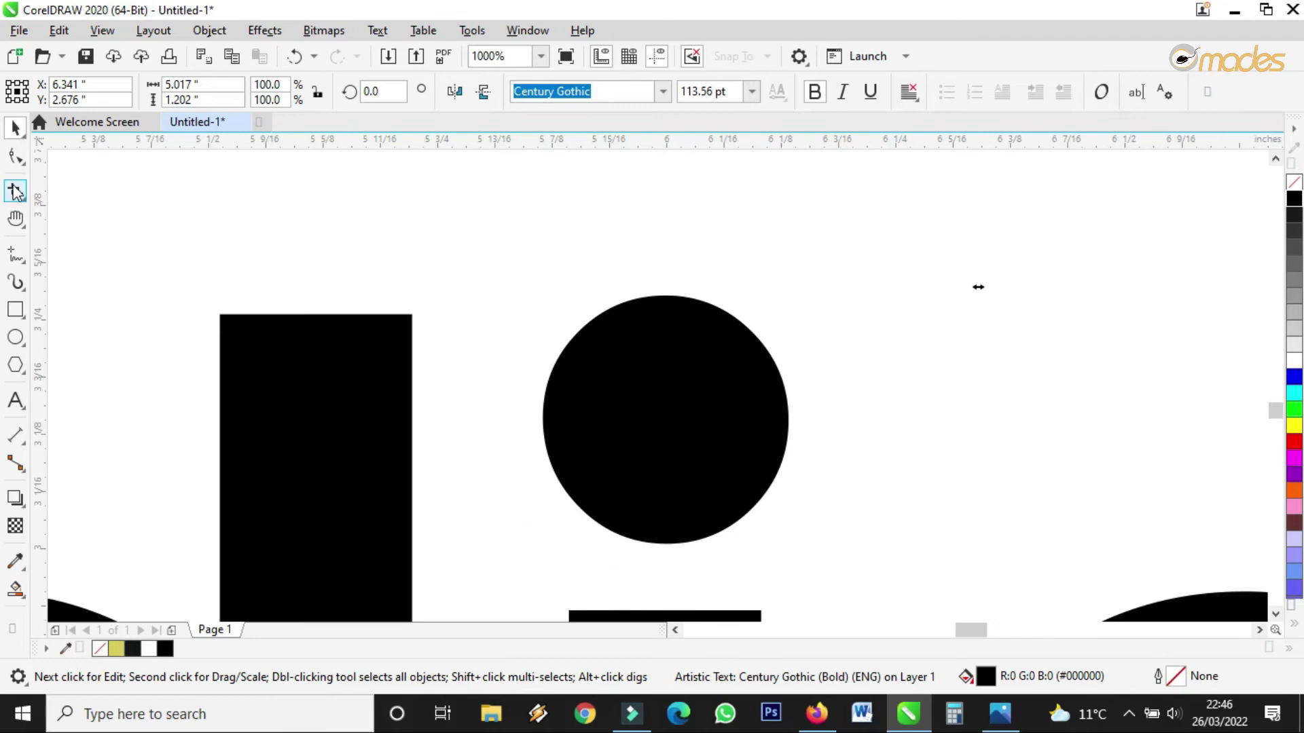
left_click_drag(426, 146, 544, 238)
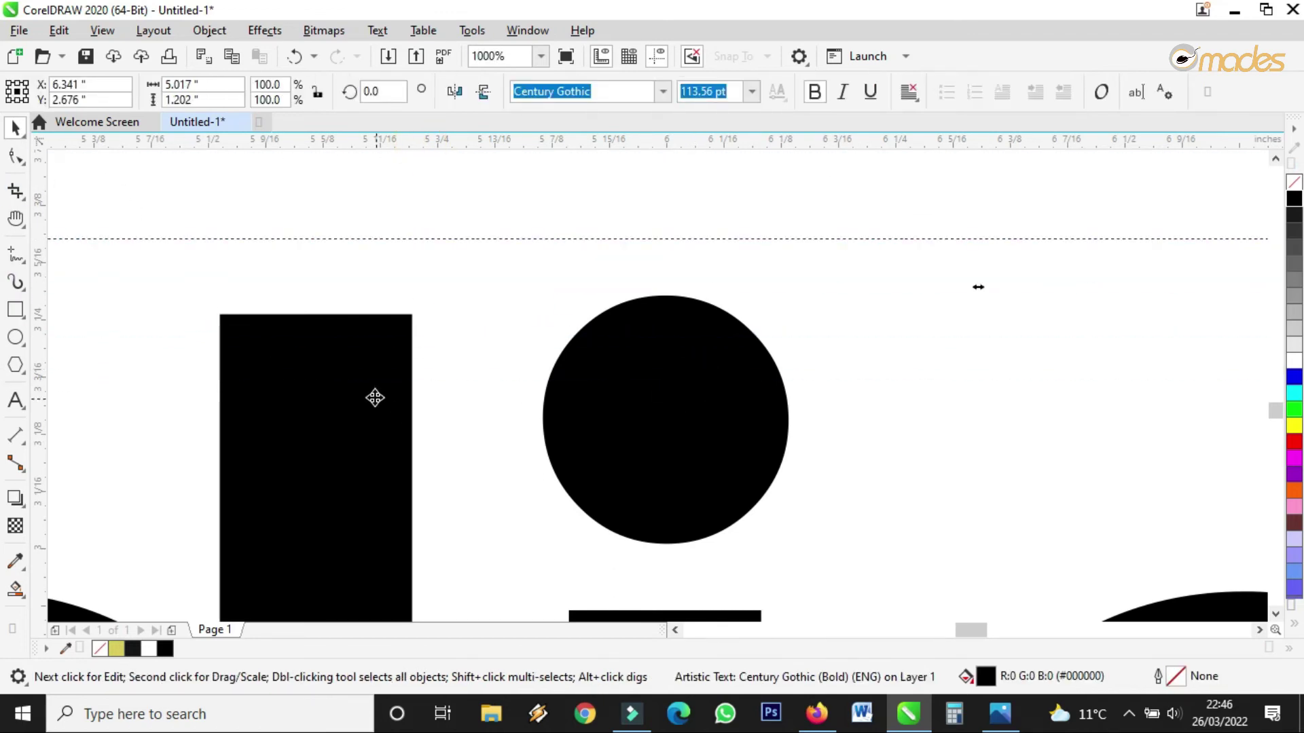
right_click(374, 399)
left_click(717, 406)
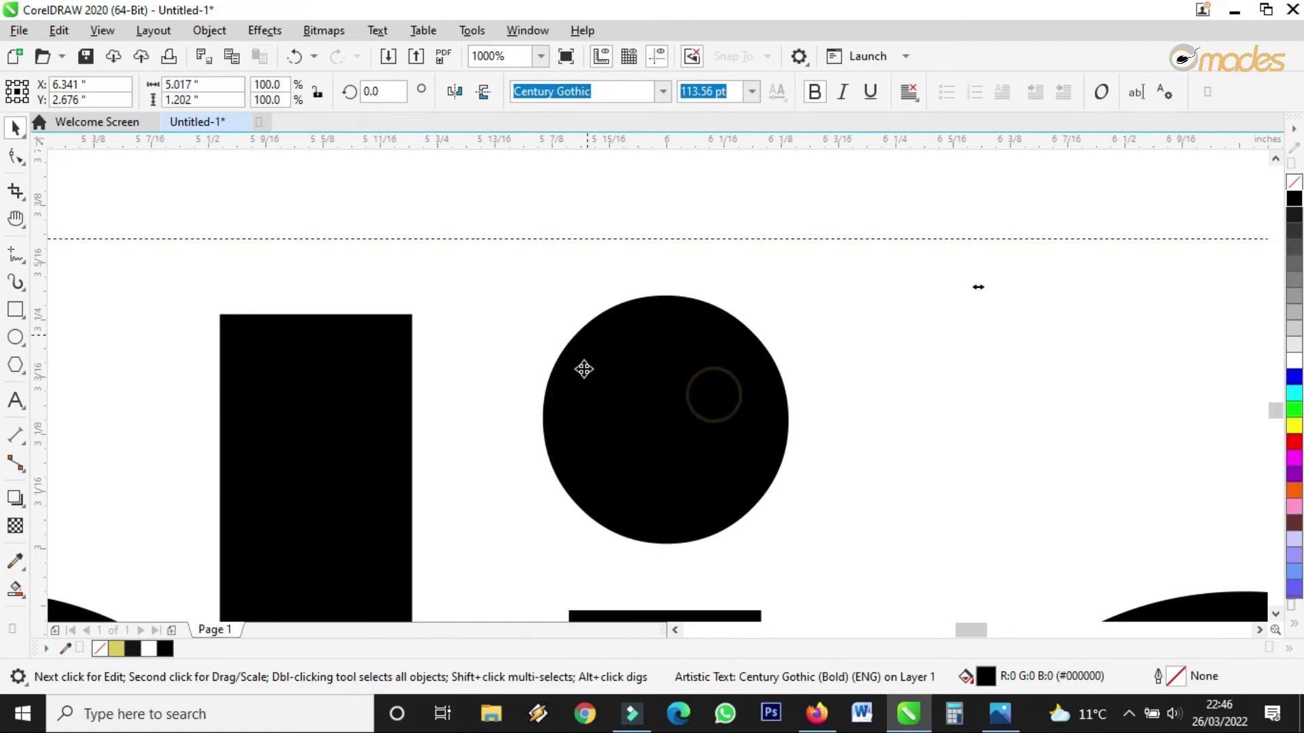
left_click(209, 30)
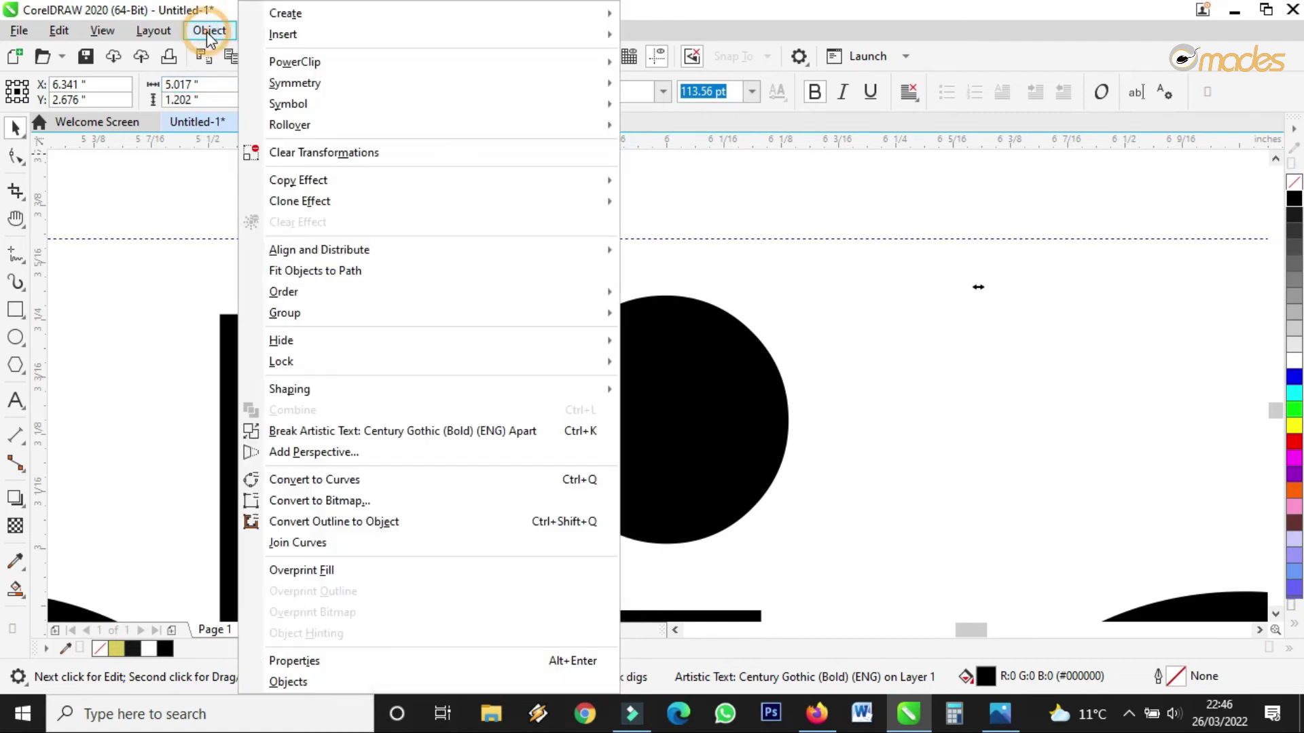
left_click(343, 479)
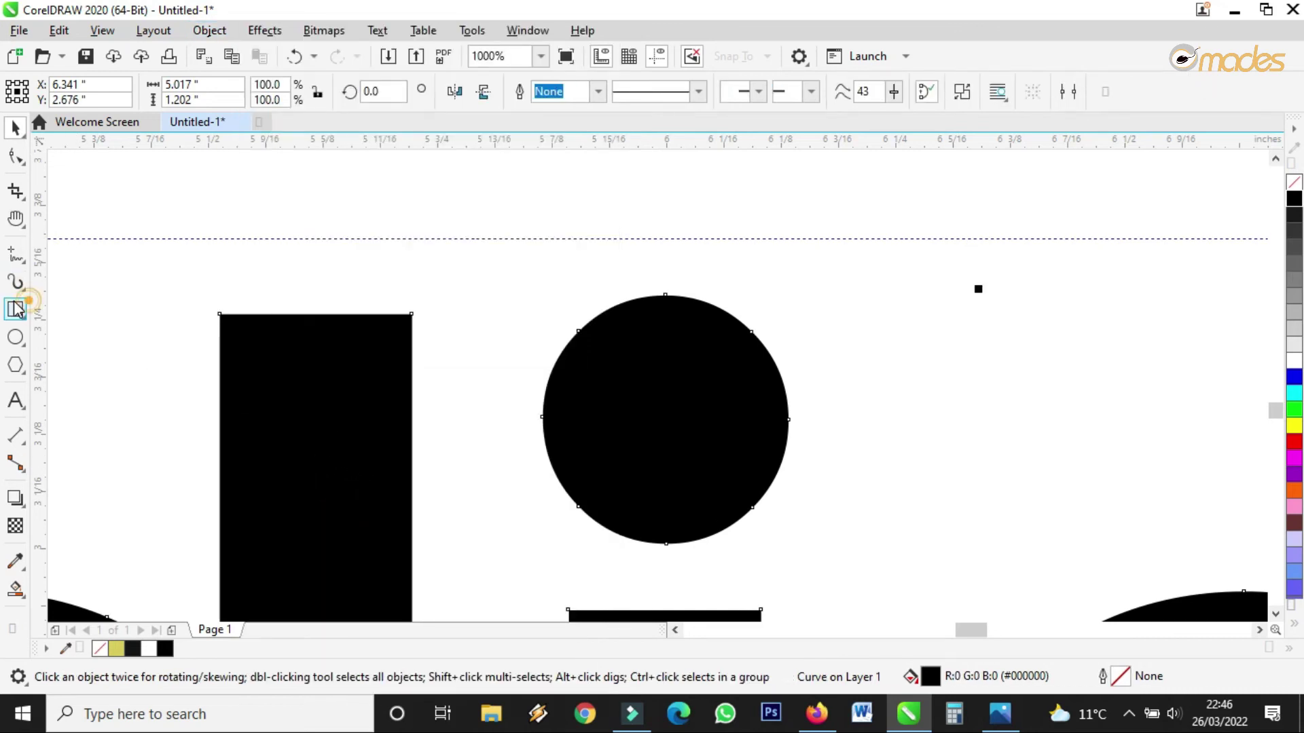
Draw a rectangle about 0.304 × 0.303 in over the dot of the i and fill it with dark grey #333333.
left_click(15, 309)
left_click_drag(512, 274, 779, 547)
left_click(15, 127)
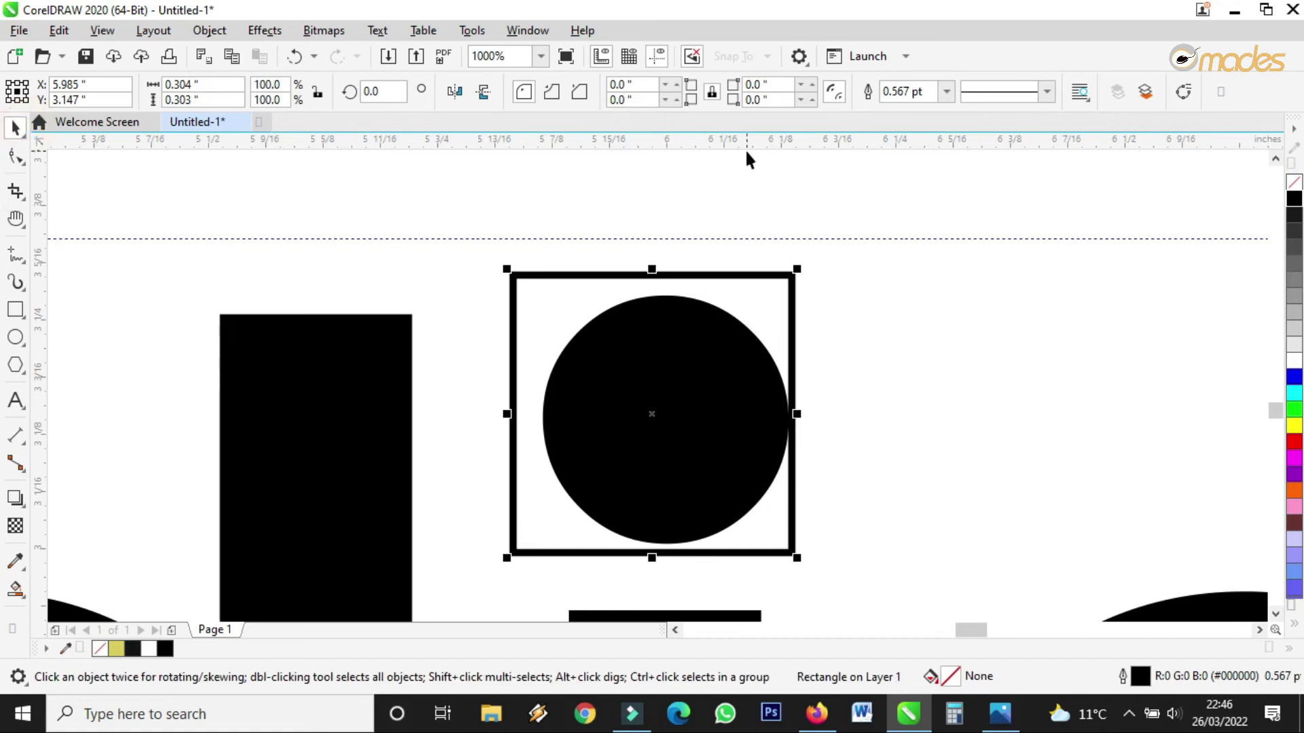
left_click(1294, 234)
Remove the round dot of the i by trimming the wordmark with the dark grey square.
scroll(638, 320, "down", 3)
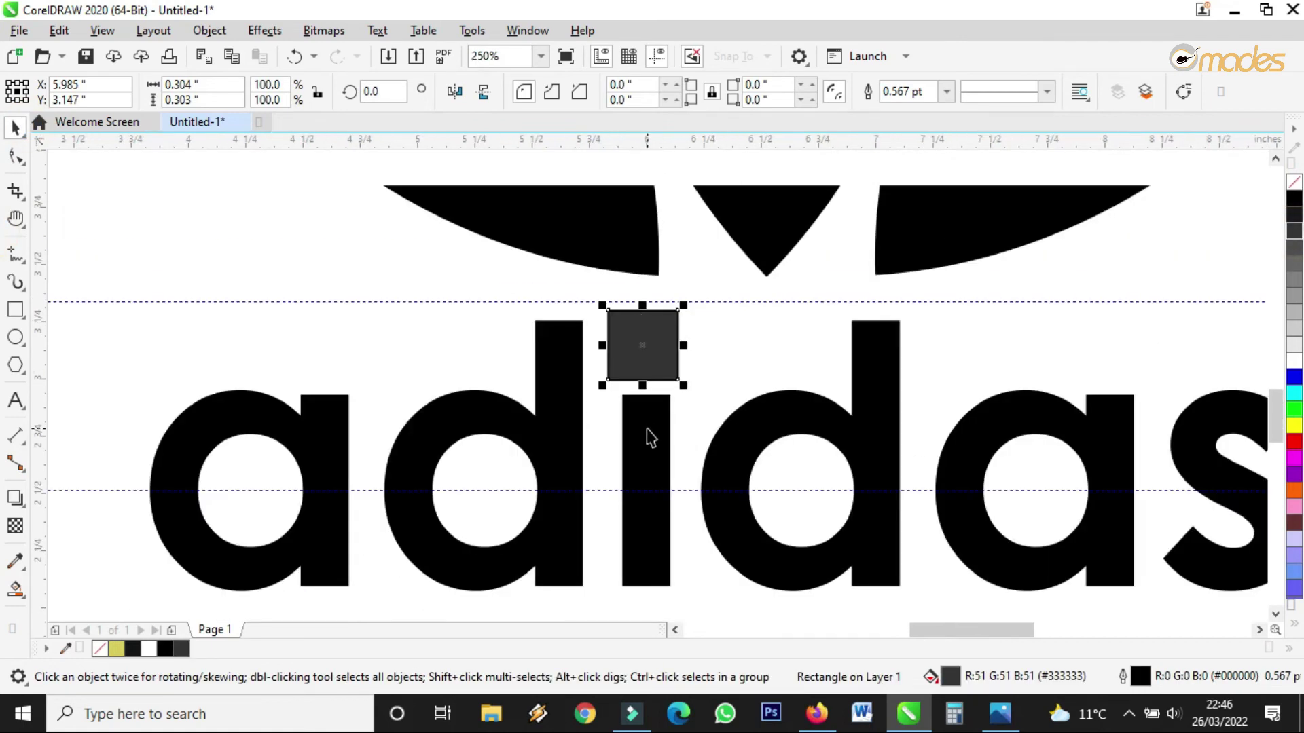
scroll(642, 414, "up", 3)
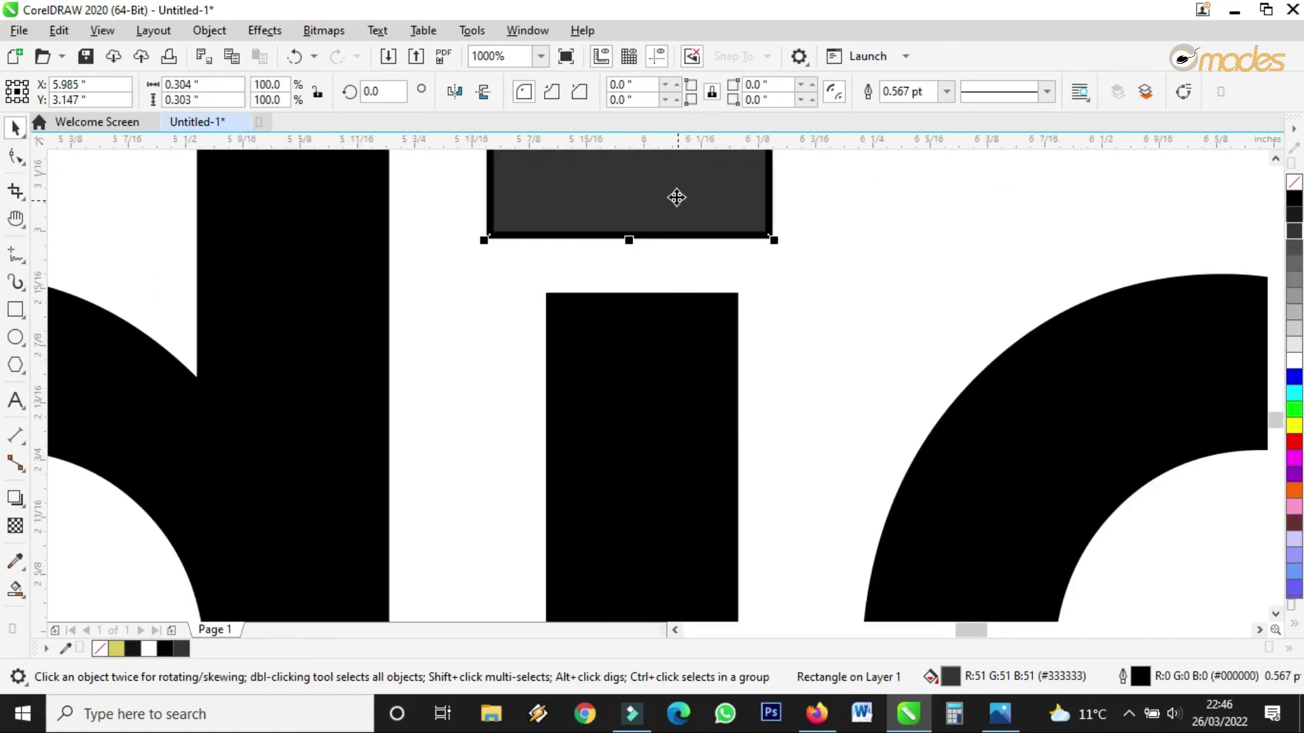
scroll(649, 475, "down", 2)
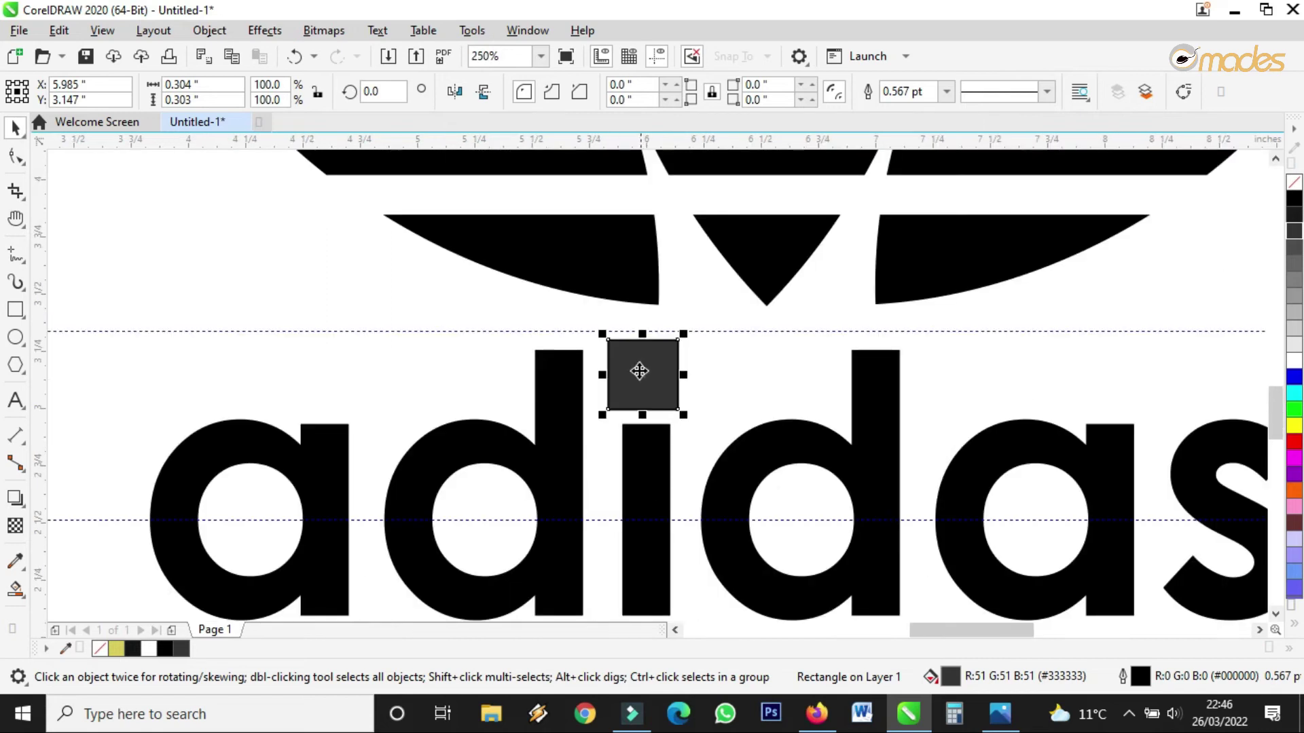
scroll(667, 391, "up", 2)
scroll(625, 550, "down", 1)
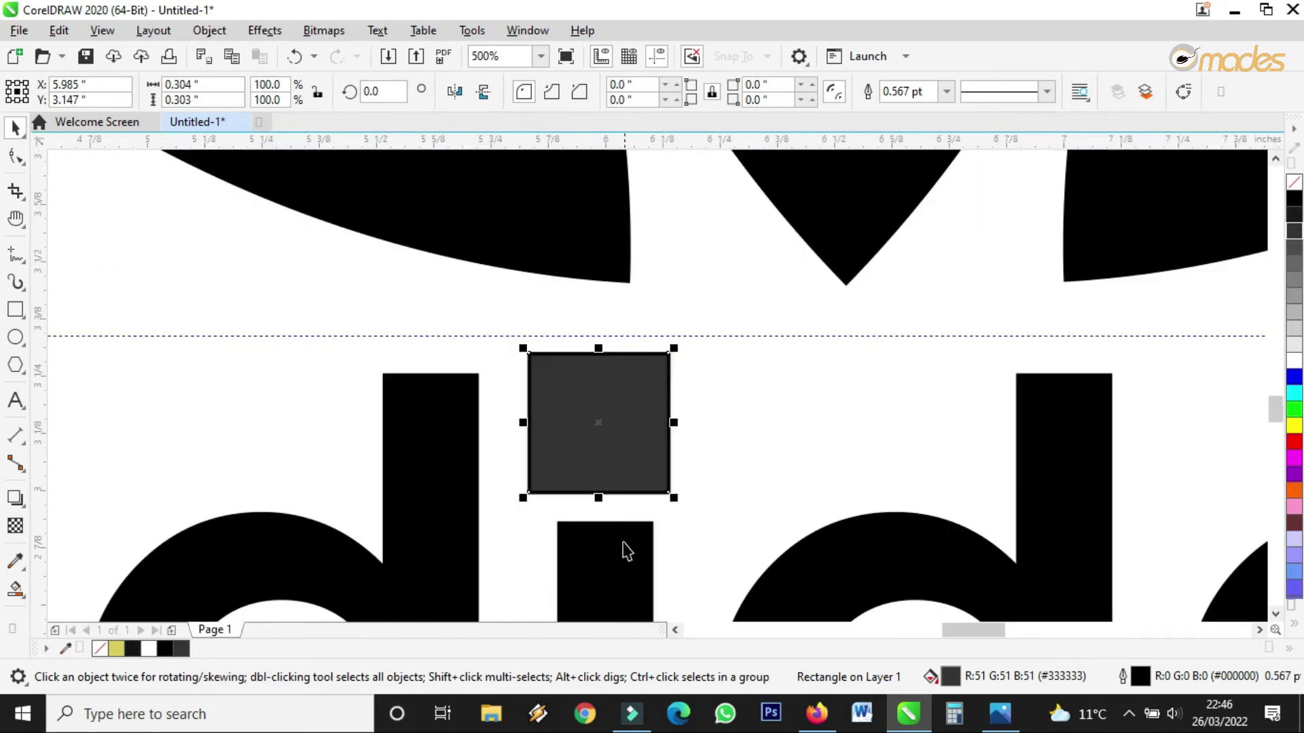
left_click(616, 559, "shift")
left_click(587, 91)
left_click(735, 408)
Shrink the square to about 0.215 × 0.216 in above the i stem, and add a horizontal guideline level with the d's top.
left_click(612, 421)
left_click_drag(611, 421, 652, 492)
left_click_drag(702, 422, 658, 423)
left_click_drag(607, 499, 606, 431)
left_click_drag(642, 140, 603, 480)
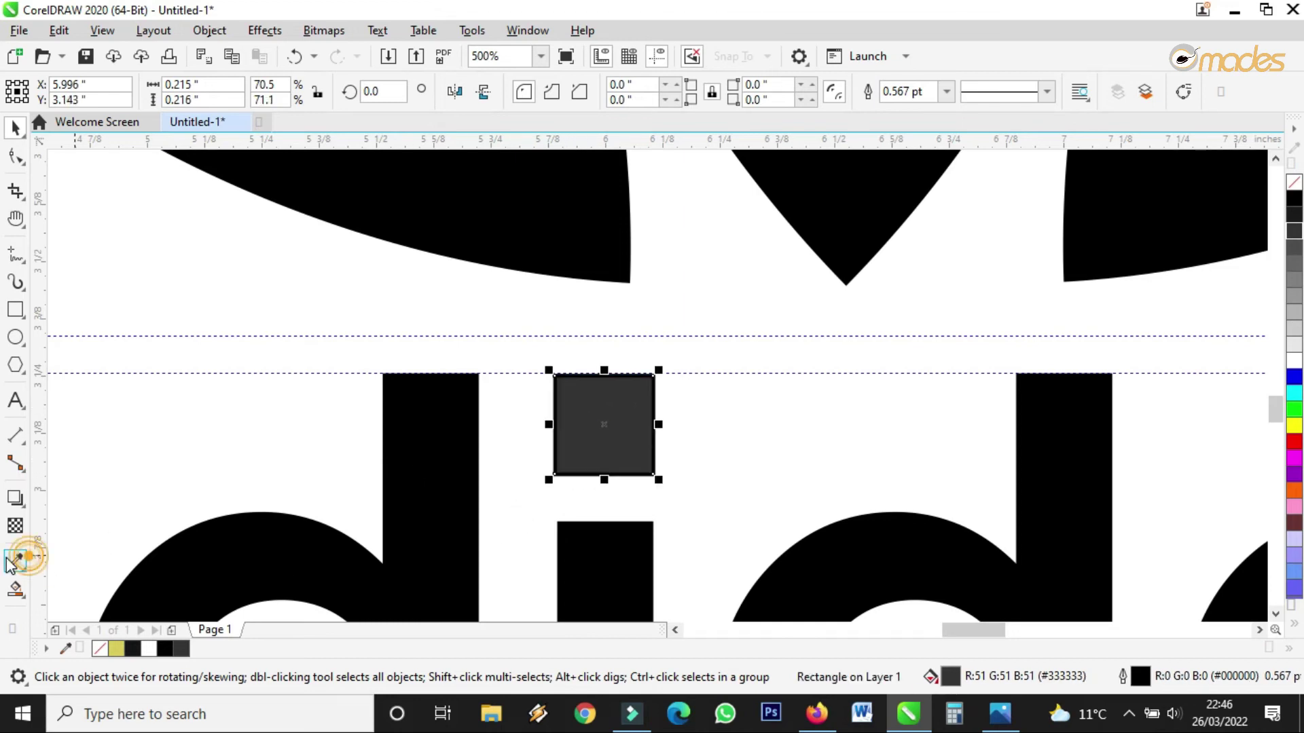
Sample the black of the i stem with the Color Eyedropper and apply it to the square dot, then deselect everything.
left_click(12, 561)
left_click(626, 568)
left_click(611, 417)
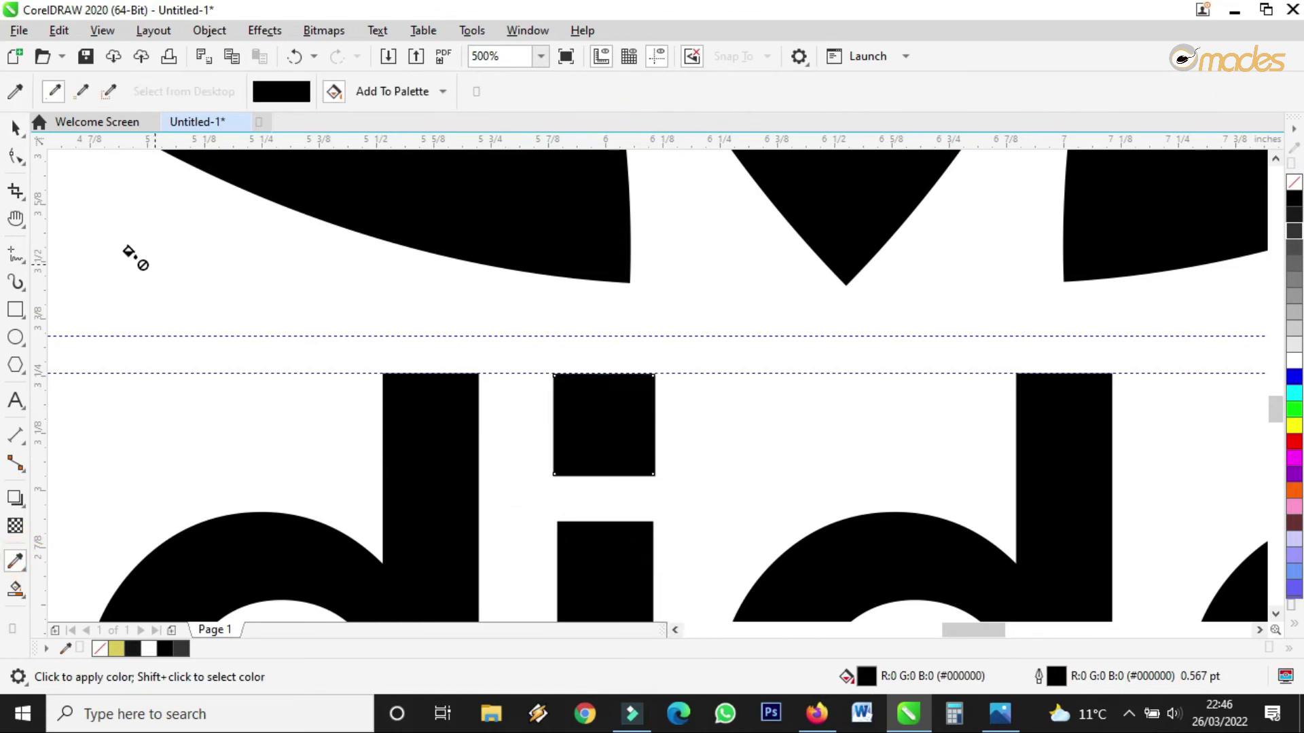
left_click(15, 127)
scroll(557, 315, "down", 2)
left_click(902, 460)
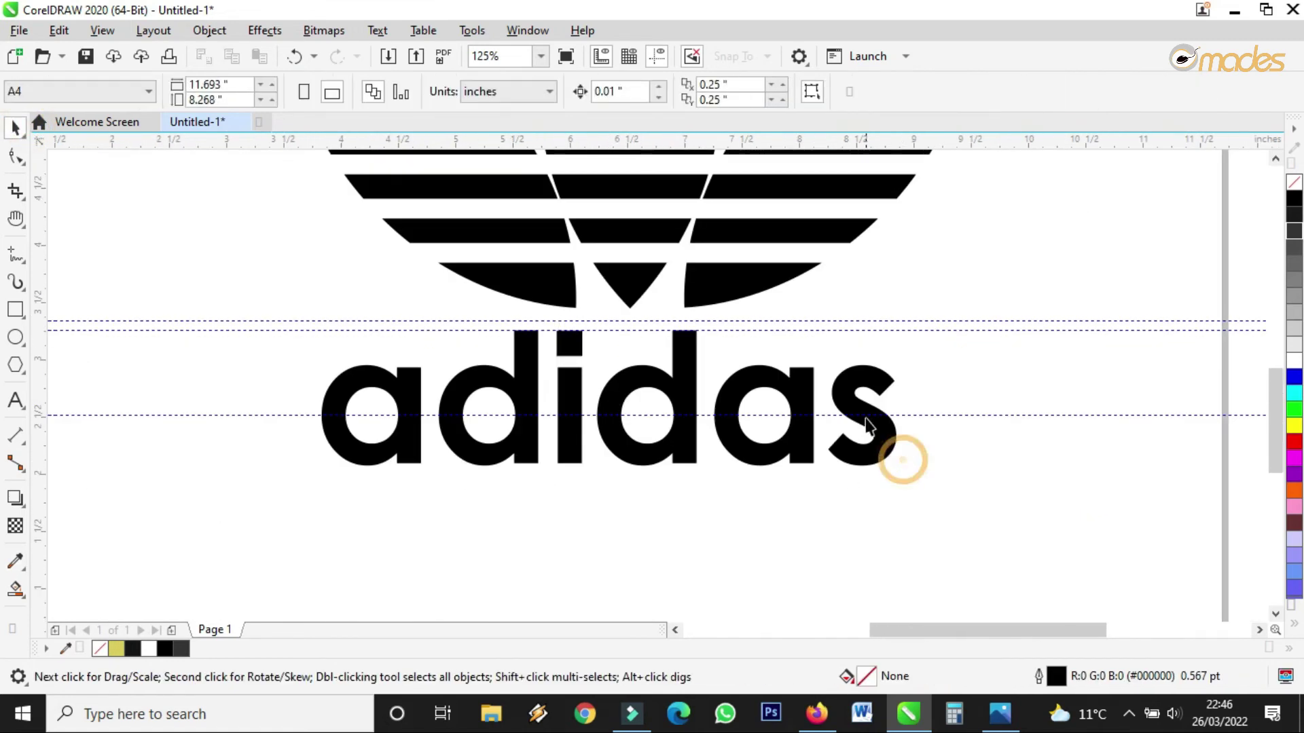
scroll(866, 426, "up", 1)
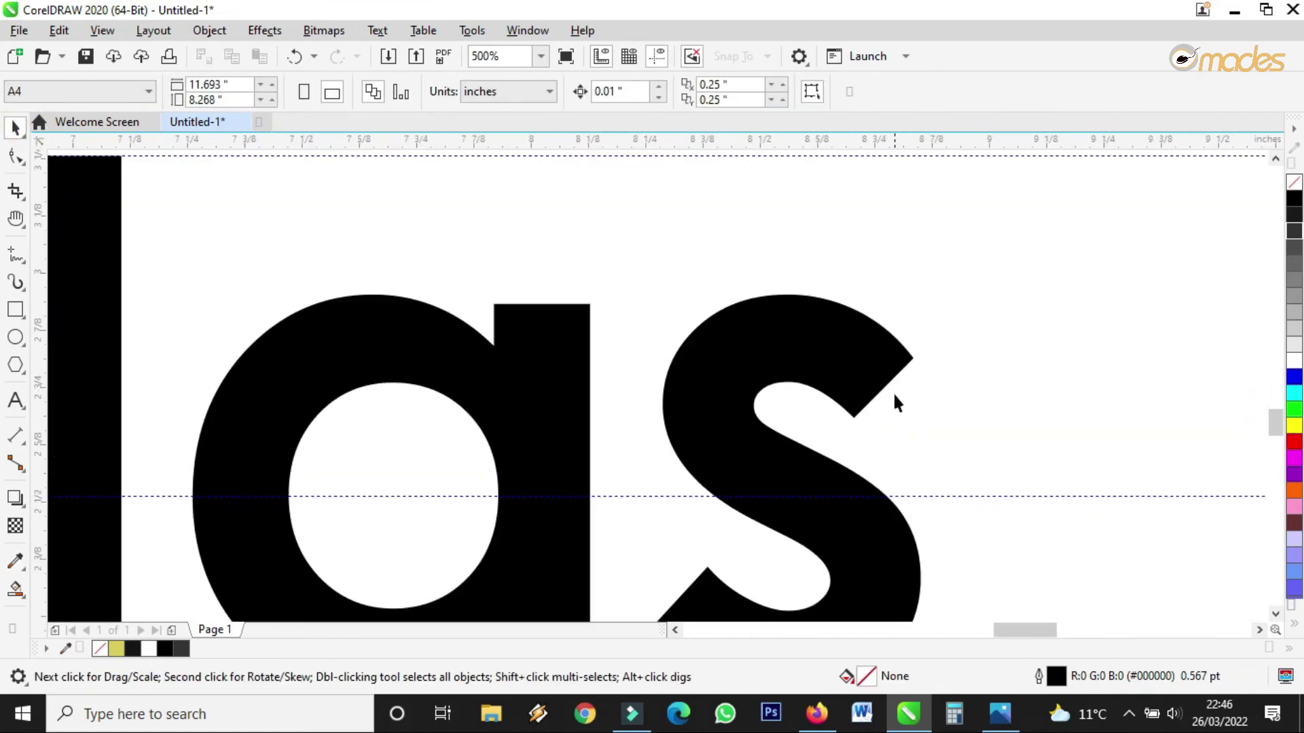
Move the guideline crossing the middle of the wordmark up to the inner corner of the s's upper terminal.
scroll(891, 405, "down", 1)
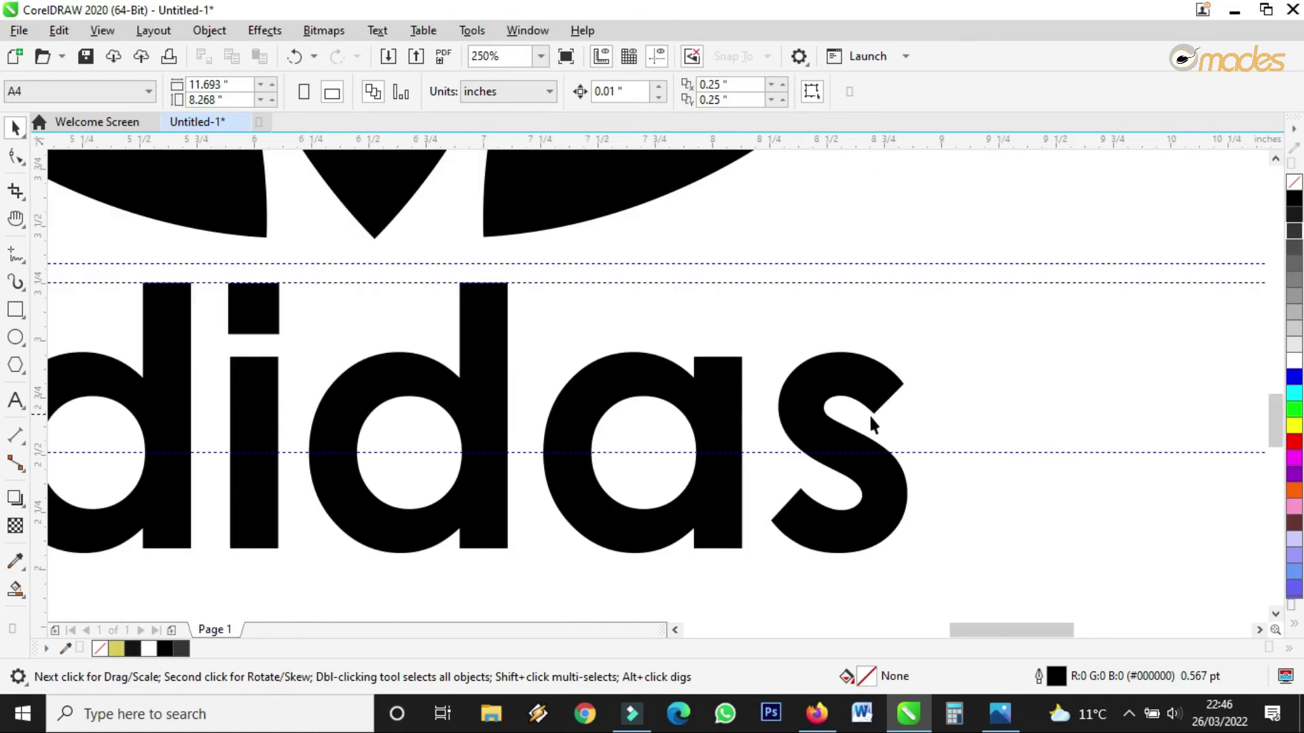
left_click_drag(910, 452, 920, 415)
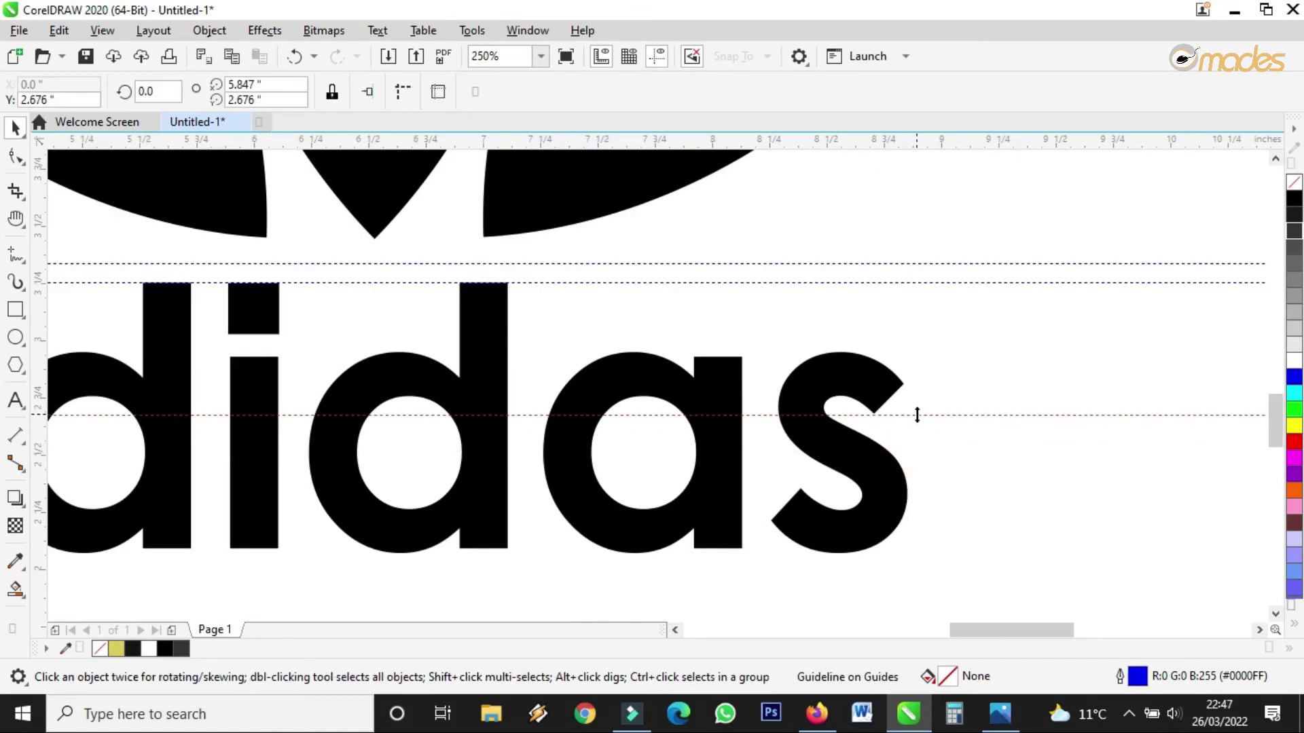
scroll(917, 415, "up", 1)
left_click(913, 416)
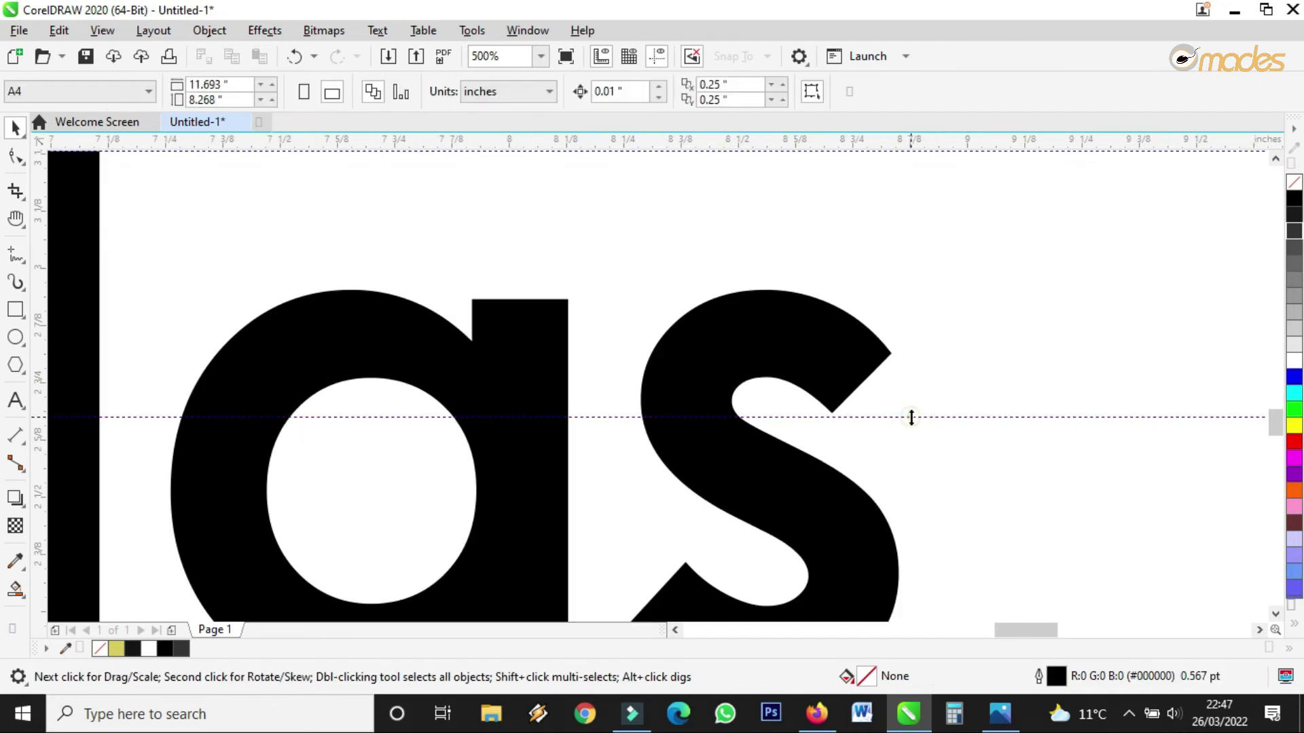
left_click(911, 417)
key("Up")
Reshape the s's upper terminal into a flat horizontal cut on the guideline, removing the extra outer node and rounding the outer curve.
left_click(16, 158)
left_click(835, 335)
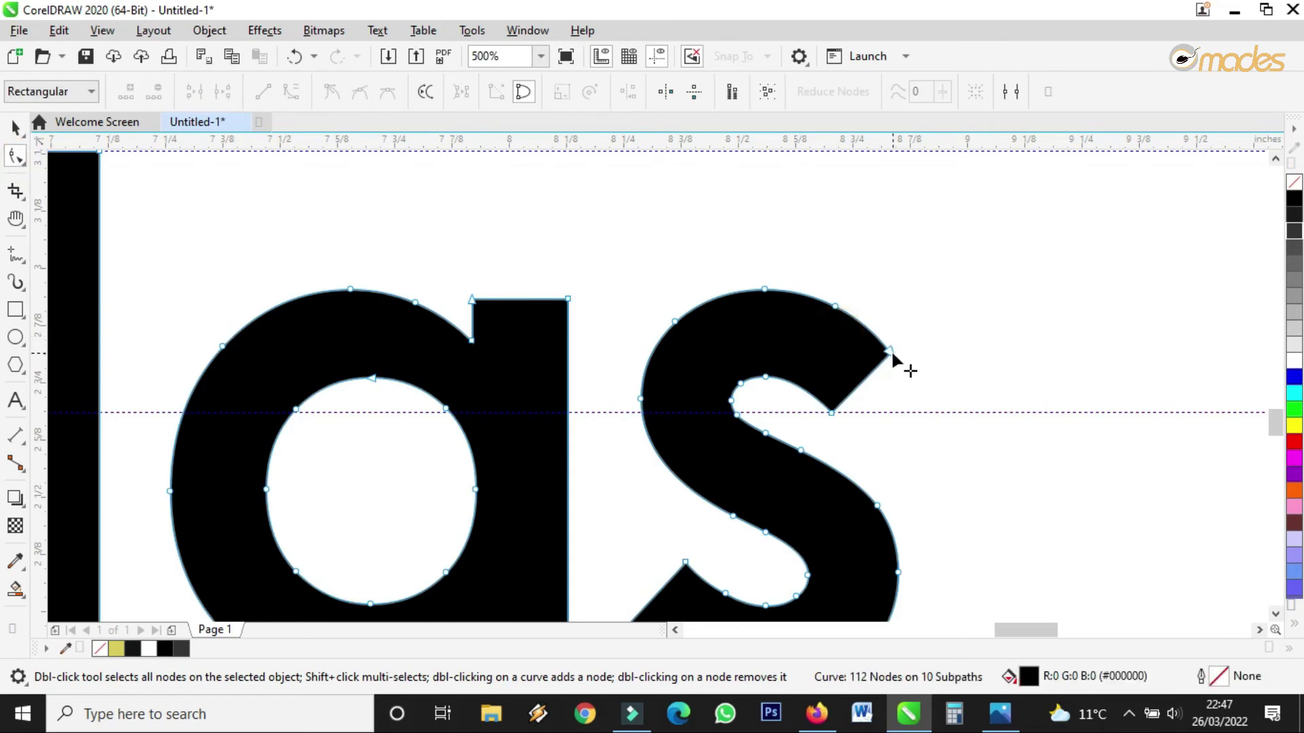
left_click_drag(890, 349, 925, 358)
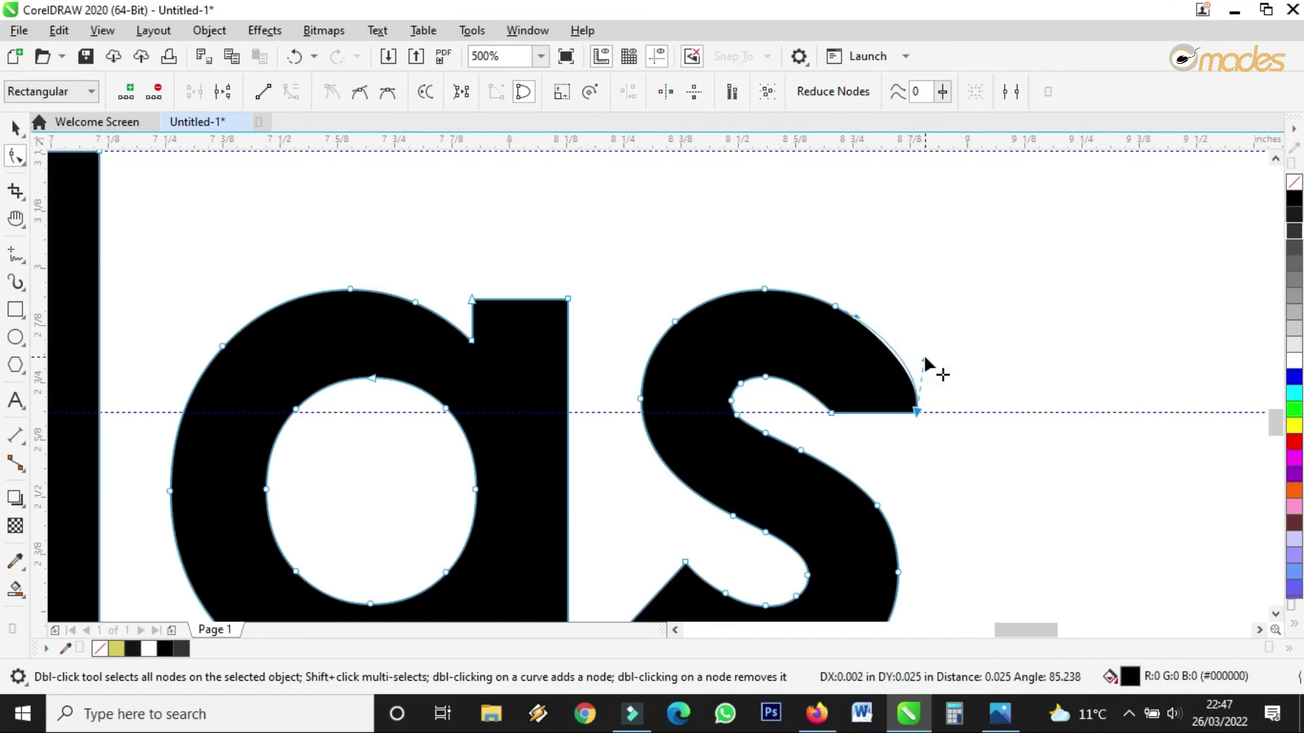
double_click(835, 306)
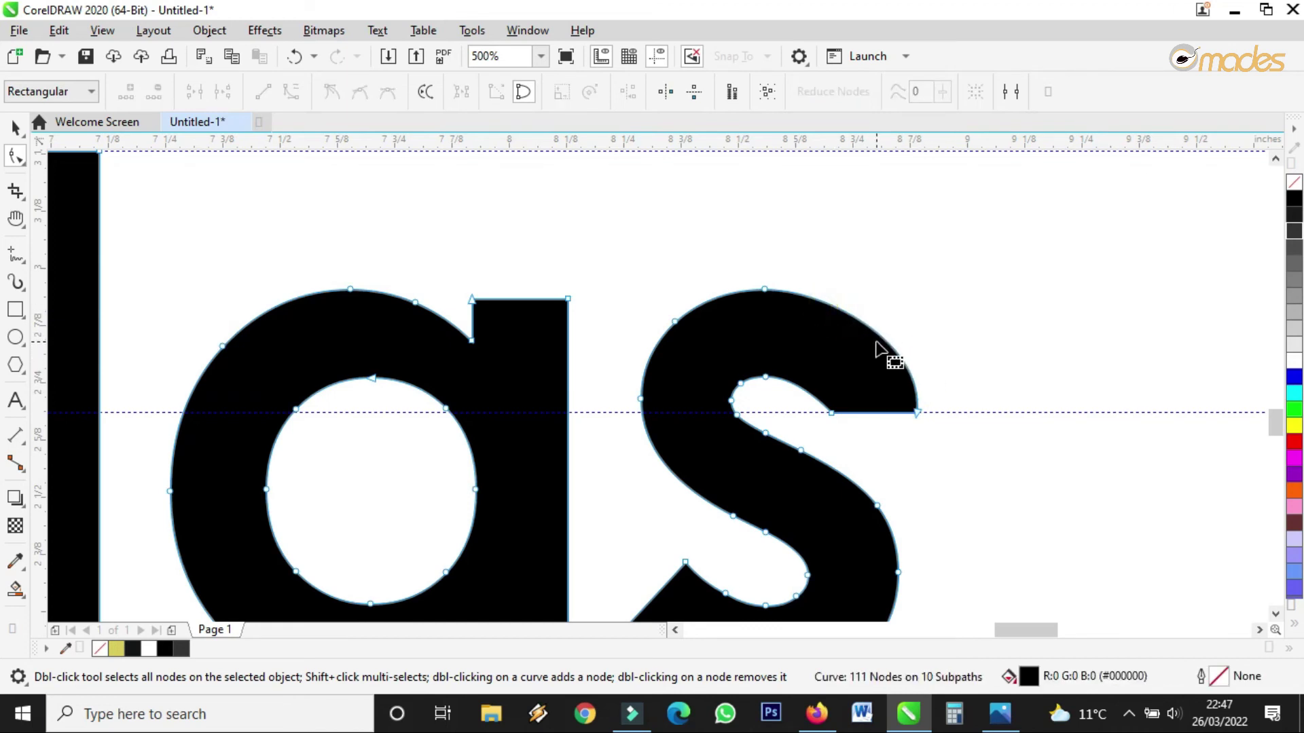
left_click(918, 411)
left_click_drag(925, 341, 920, 326)
left_click(825, 292)
scroll(783, 345, "down", 2)
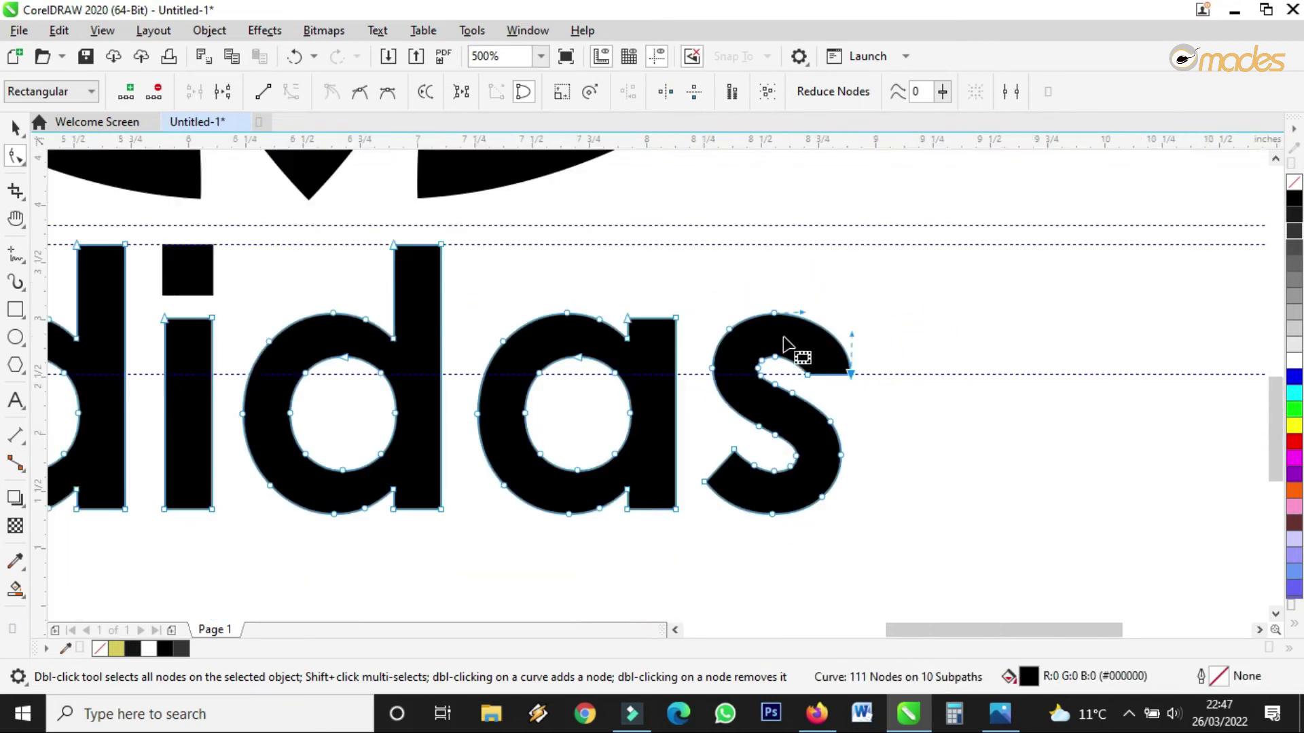
Round the inner curve of the s's upper bowl by removing its extra nodes and adjusting the curve handles.
scroll(783, 345, "down", 3)
scroll(757, 401, "up", 2)
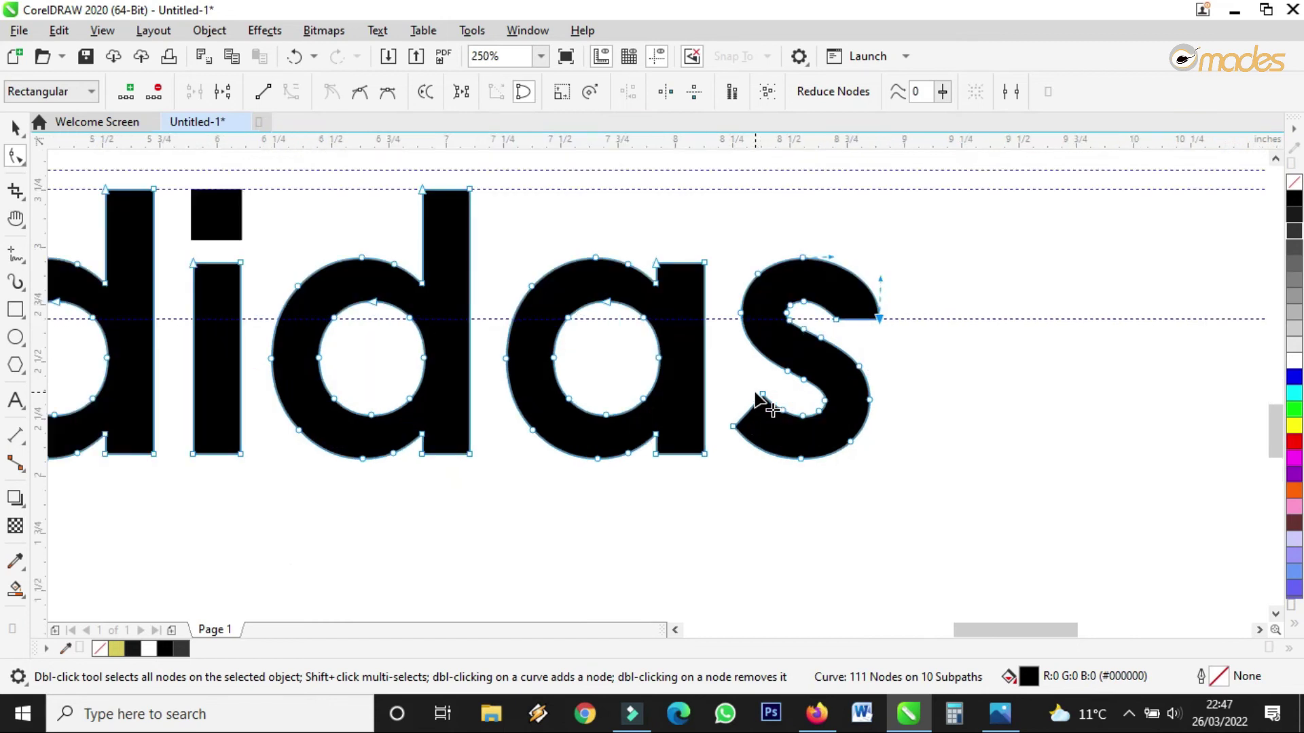
scroll(813, 319, "up", 2)
left_click(861, 320)
left_click_drag(844, 300, 850, 283)
double_click(796, 284)
left_click(772, 288)
left_click(772, 288)
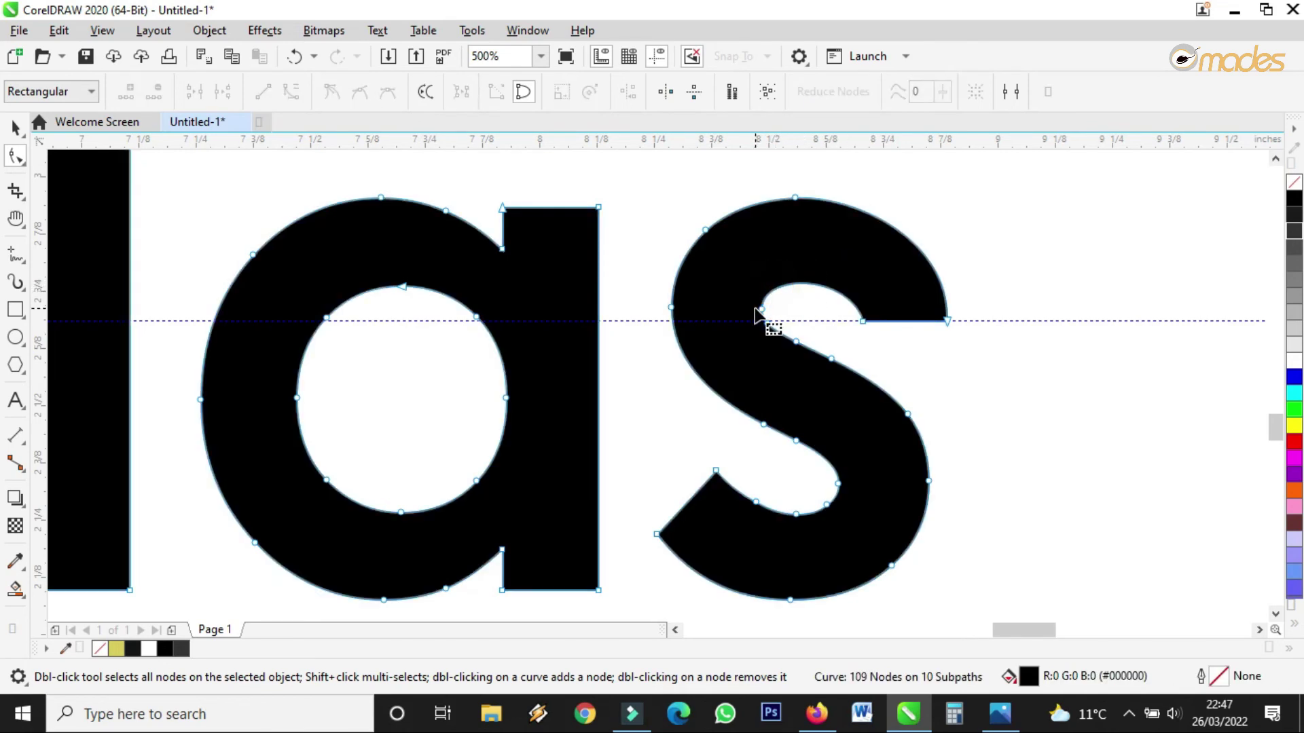
left_click(861, 318)
left_click_drag(842, 262, 848, 257)
left_click_drag(731, 283, 751, 271)
double_click(766, 323)
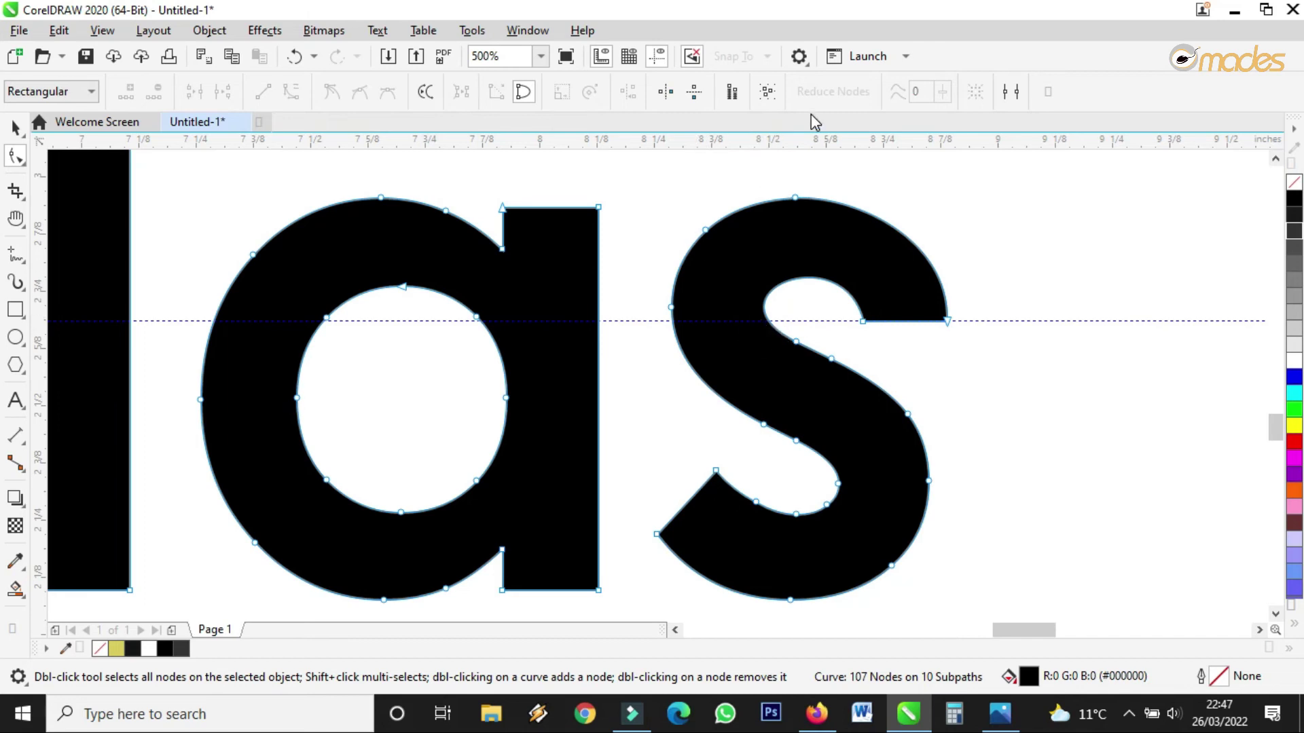
Add a horizontal guideline at the inner corner of the s's lower terminal and reshape the terminal into a flat cut along it.
left_click_drag(804, 145, 788, 476)
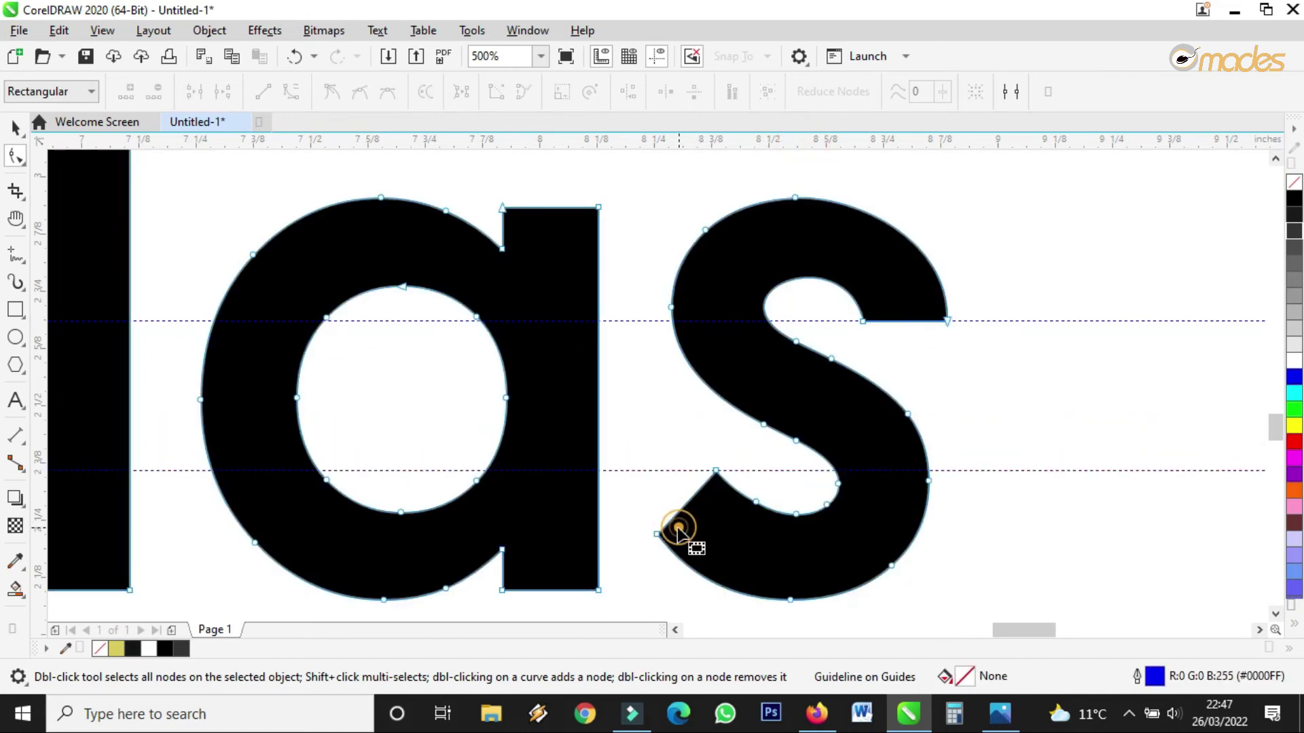
left_click_drag(656, 534, 633, 584)
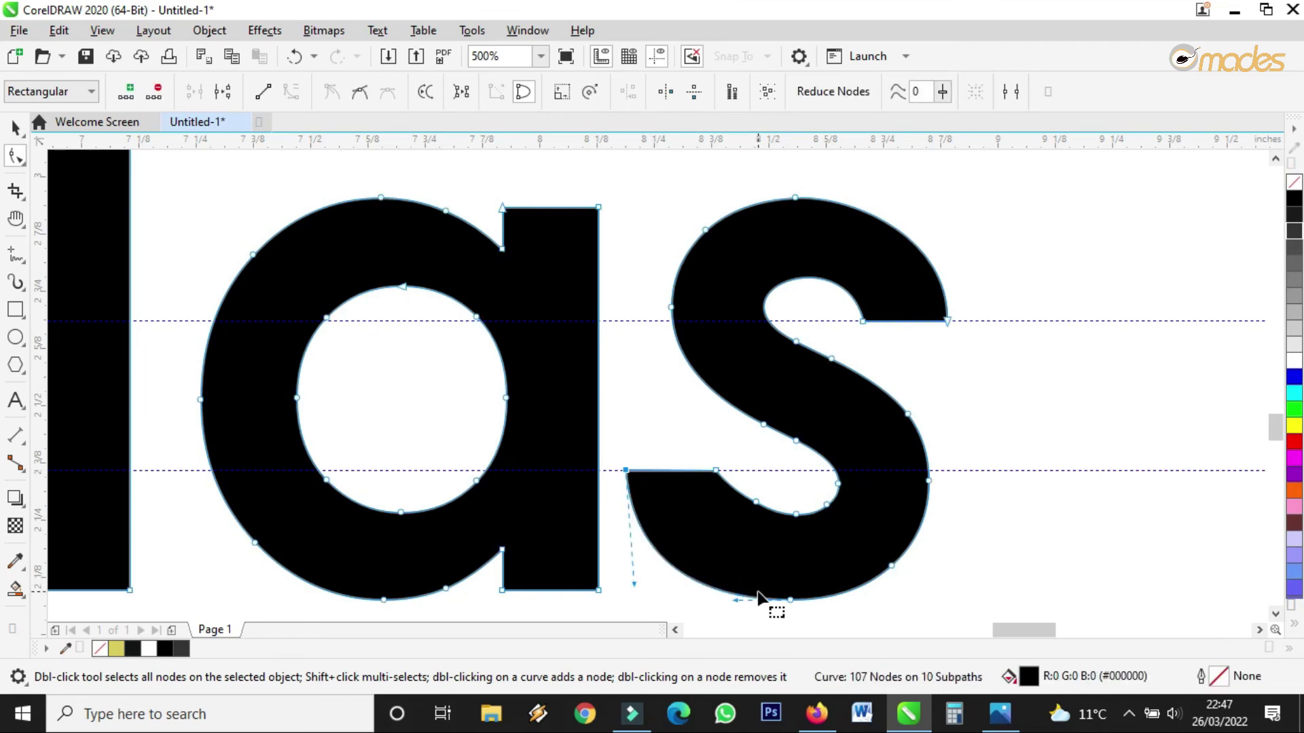
Deepen the inner curve of the s's lower bowl beside the terminal and remove the extra node at its lowest point.
left_click(755, 502)
scroll(754, 505, "up", 2)
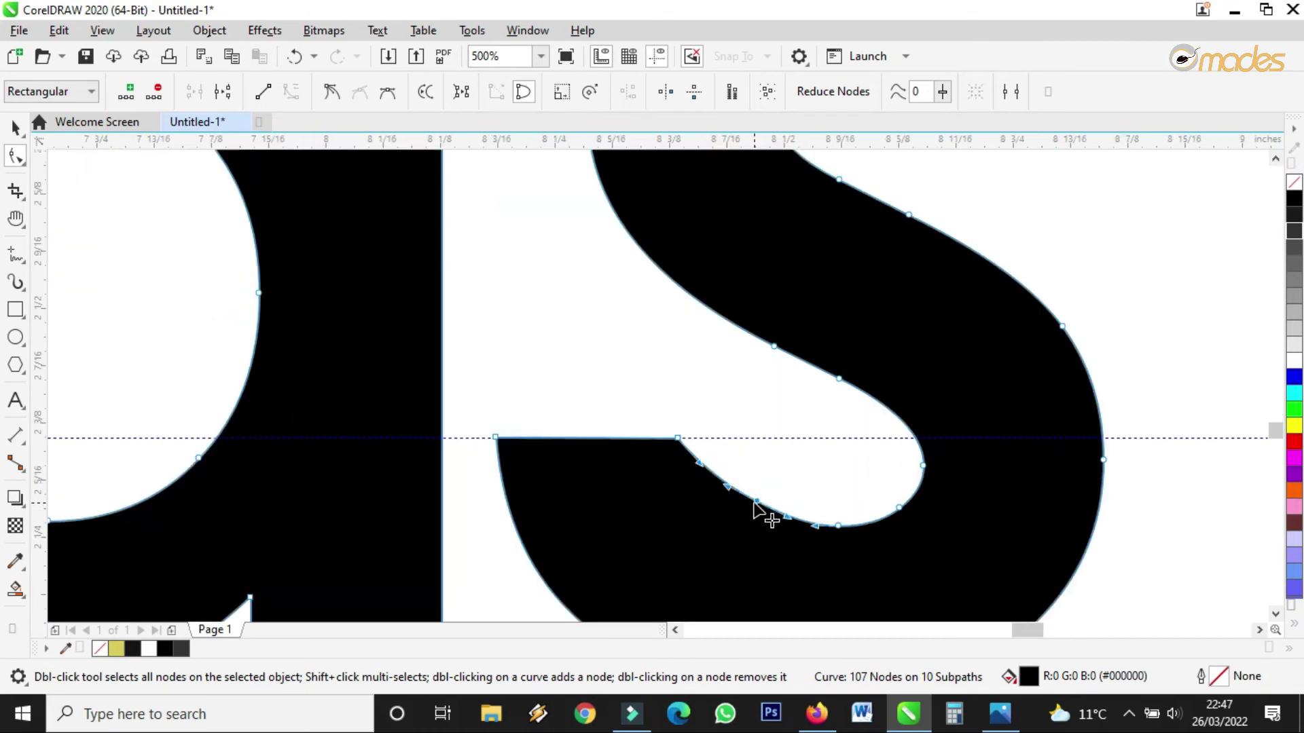
left_click_drag(755, 502, 738, 528)
left_click_drag(700, 463, 677, 466)
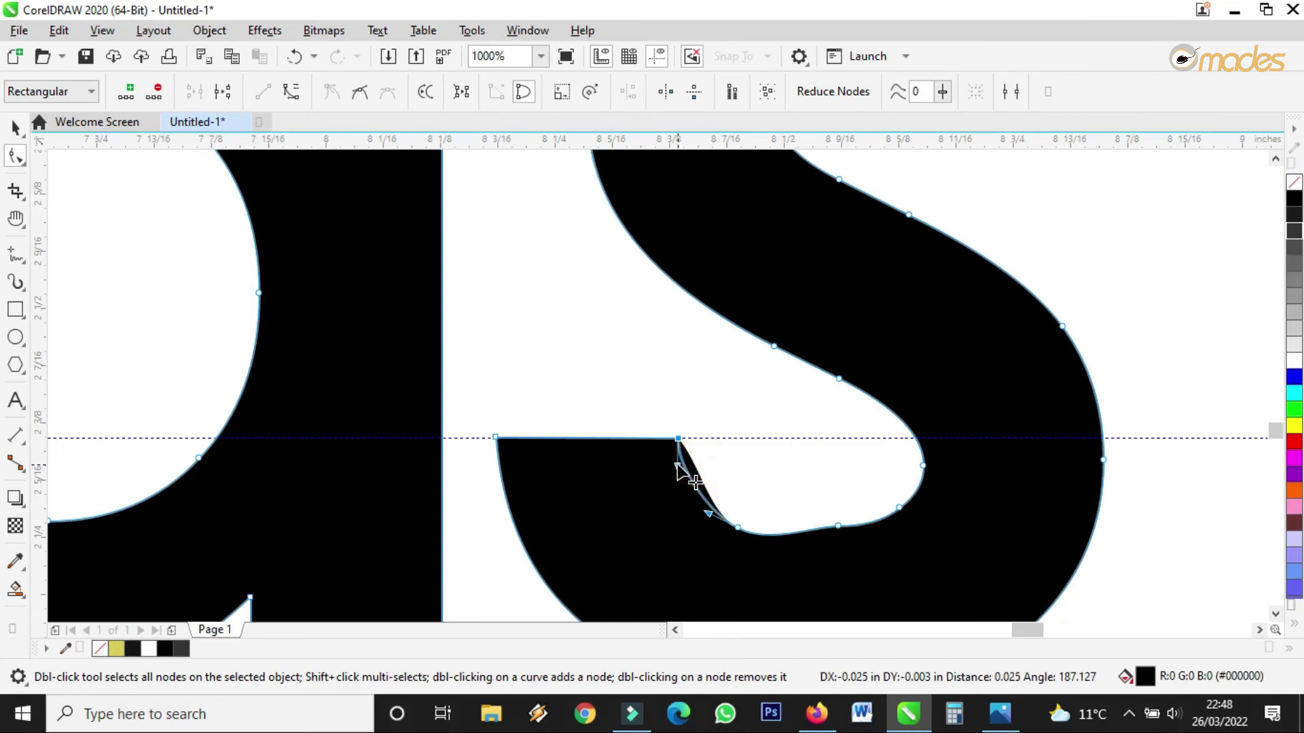
double_click(836, 526)
scroll(748, 483, "down", 4)
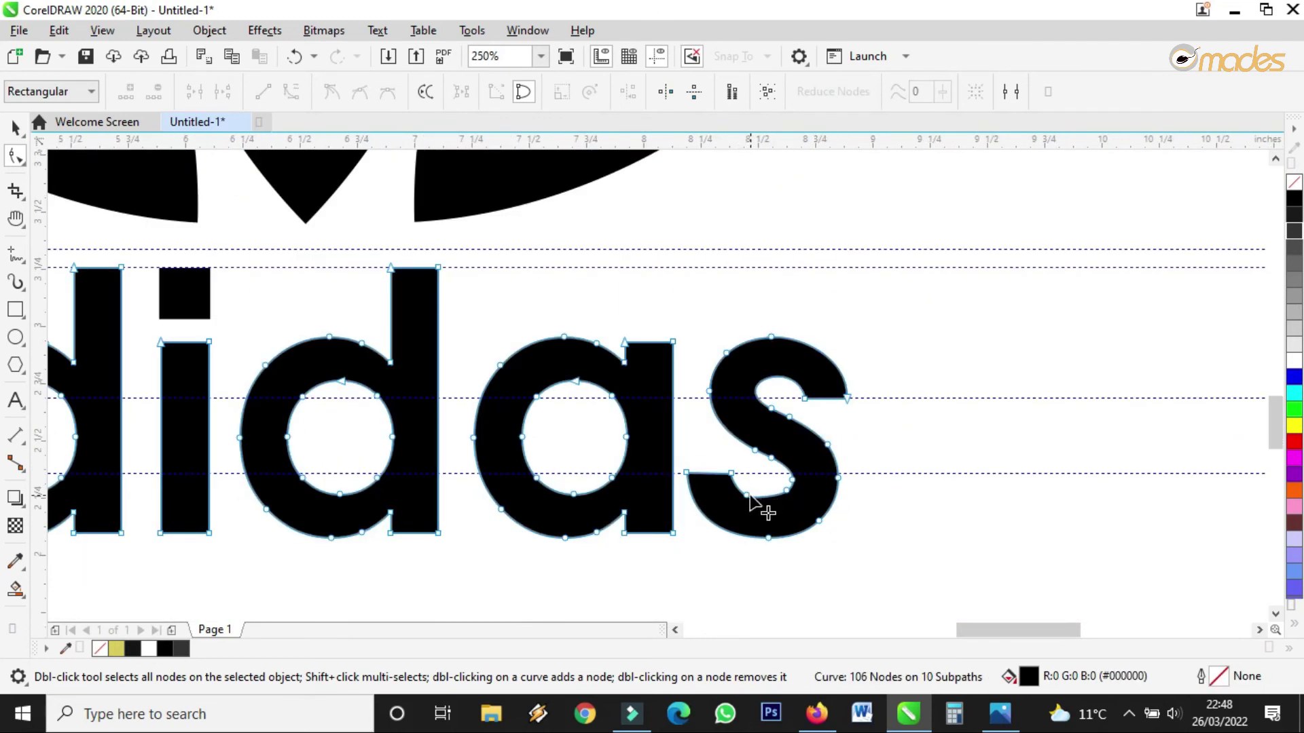
Smooth the s's lower bowl by removing the extra inner and bottom outer nodes and extending the inner curve handle, then deselect the wordmark.
left_click(744, 494)
scroll(788, 518, "up", 2)
left_click_drag(779, 485, 784, 482)
double_click(786, 477)
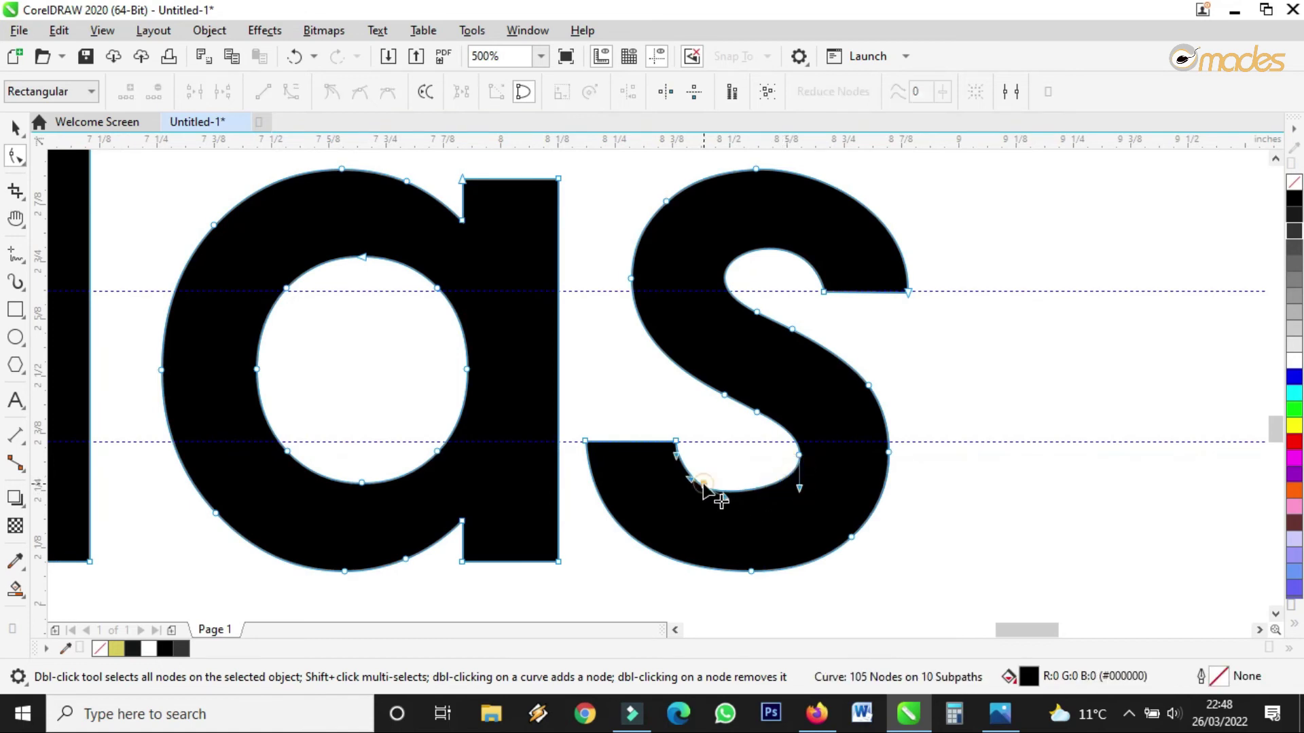
left_click(704, 487)
left_click_drag(799, 489, 802, 512)
double_click(752, 570)
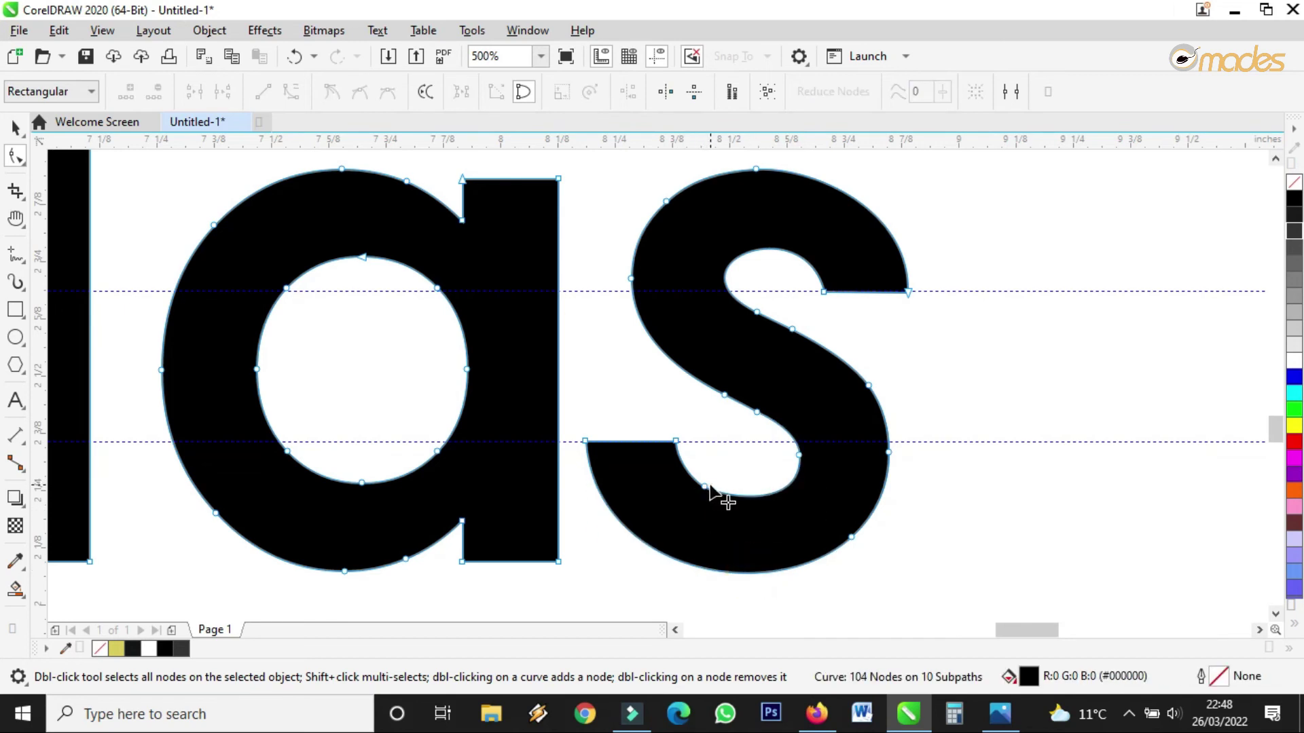
scroll(827, 435, "down", 2)
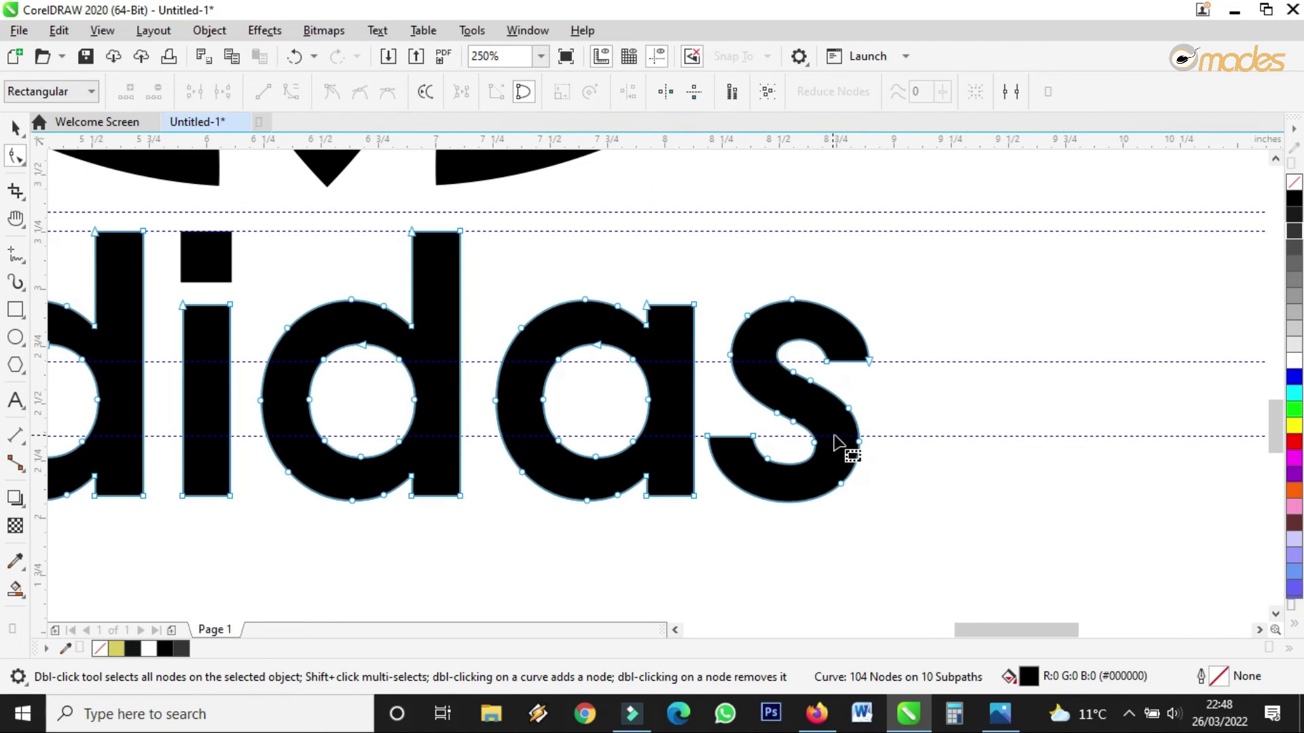
left_click(15, 127)
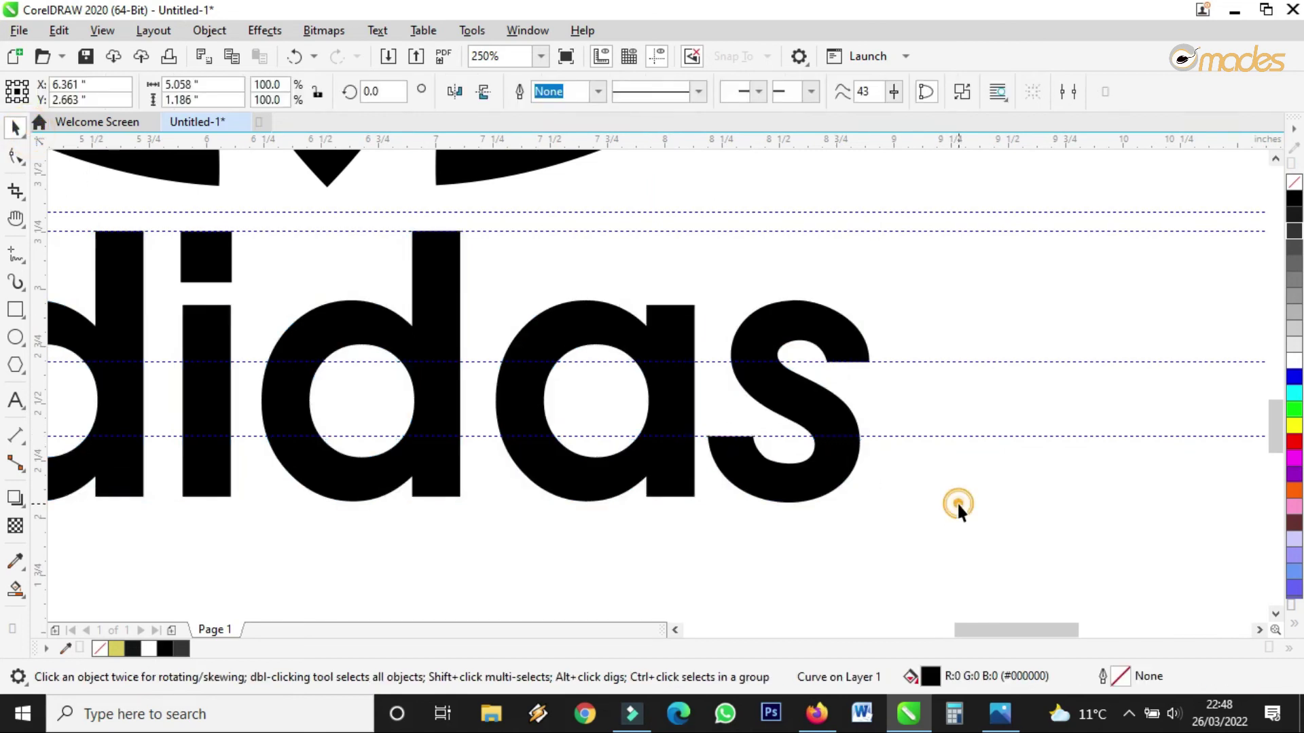
scroll(830, 478, "down", 4)
scroll(805, 459, "up", 2)
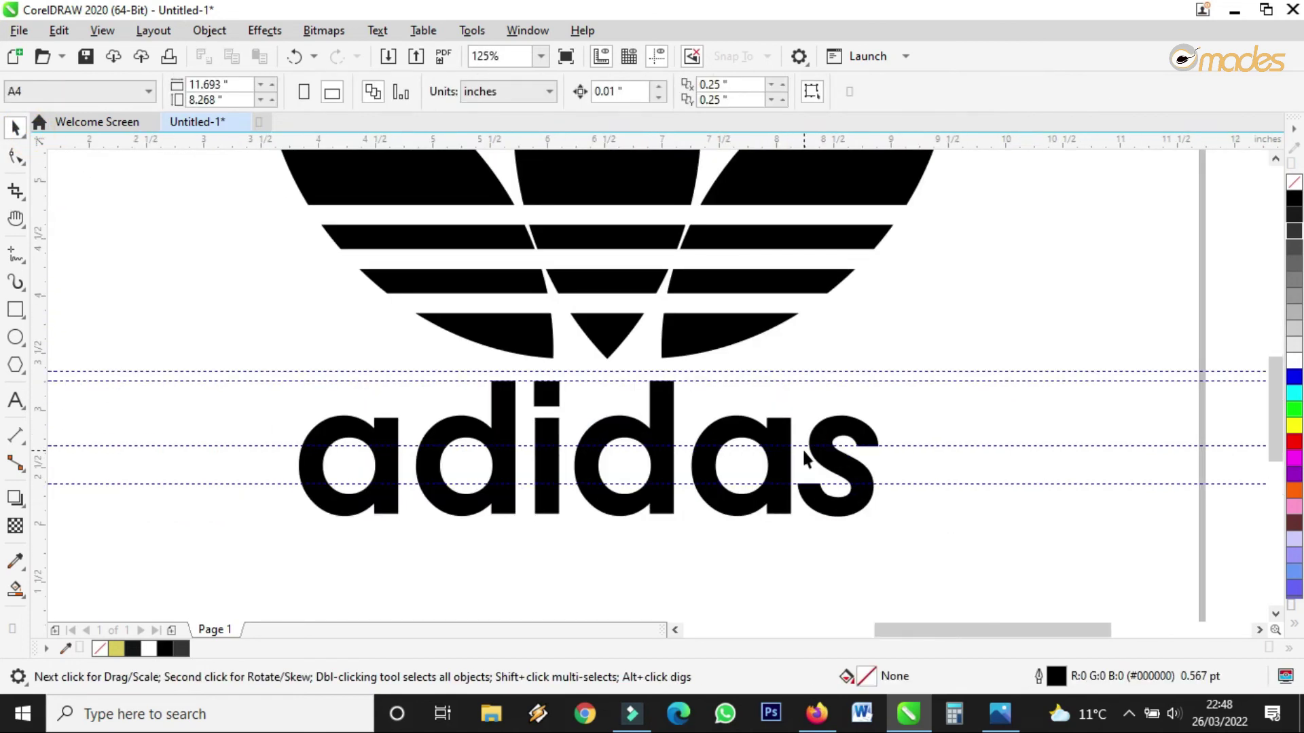
Select all guidelines in the document and delete them.
left_click(920, 484)
scroll(920, 485, "up", 4)
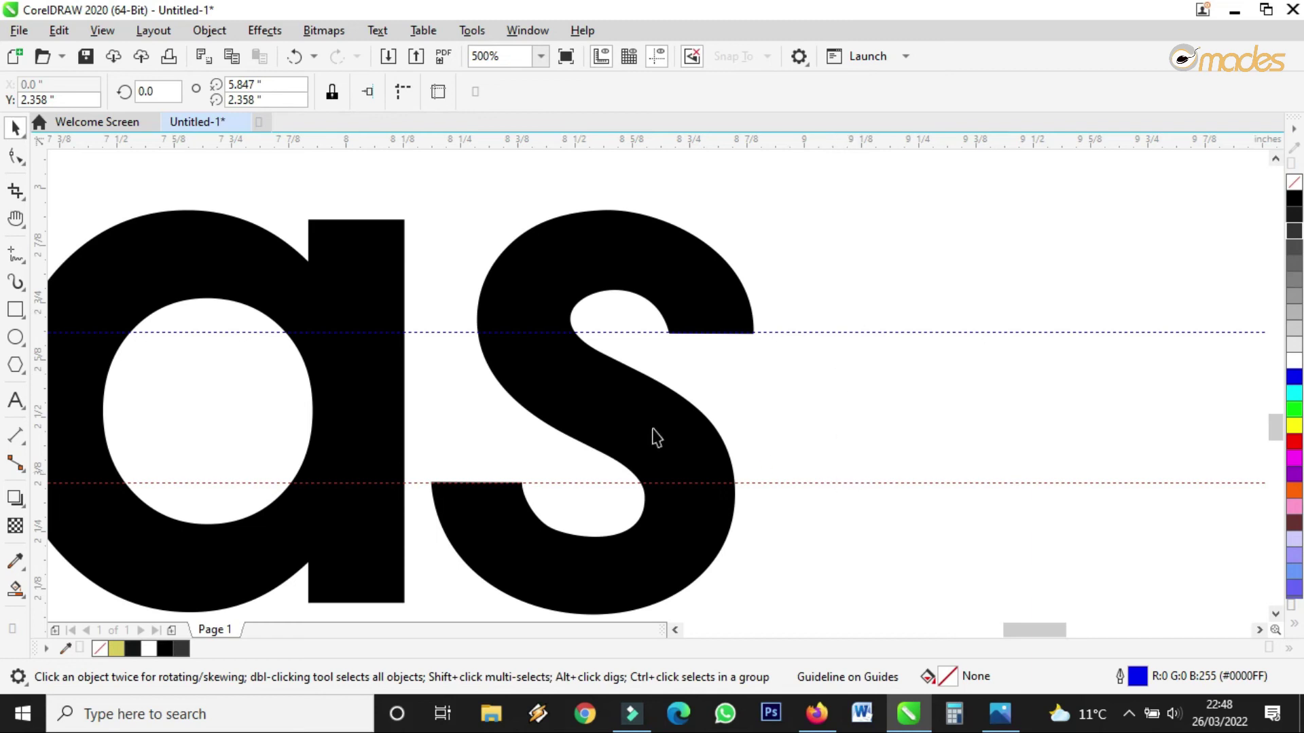
left_click(59, 30)
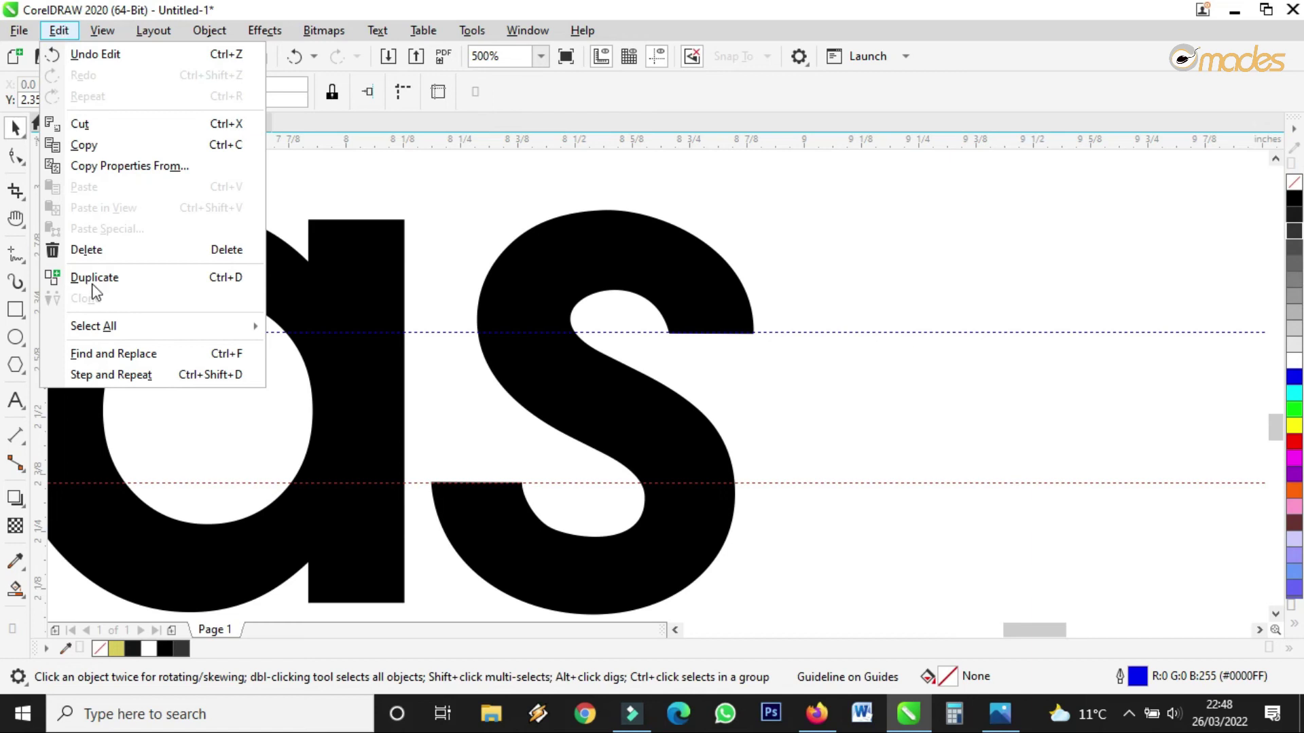
mouse_move(112, 329)
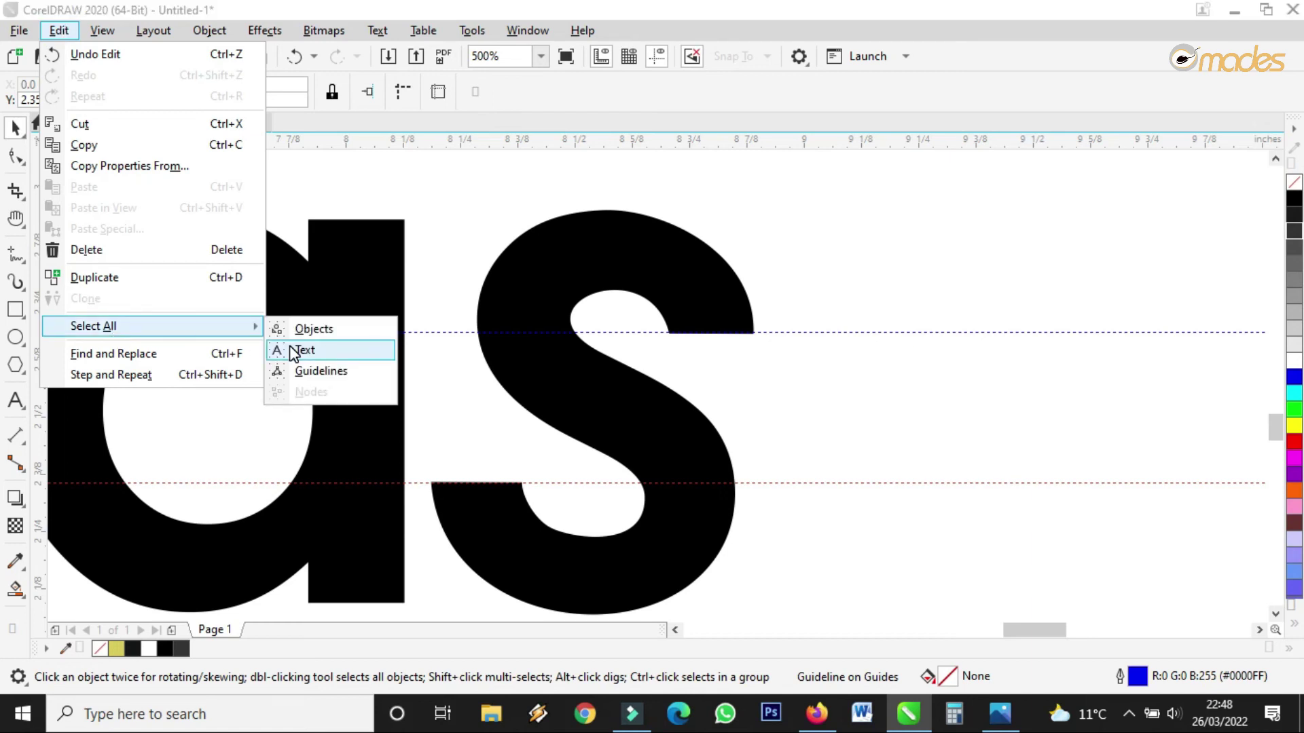
left_click(299, 371)
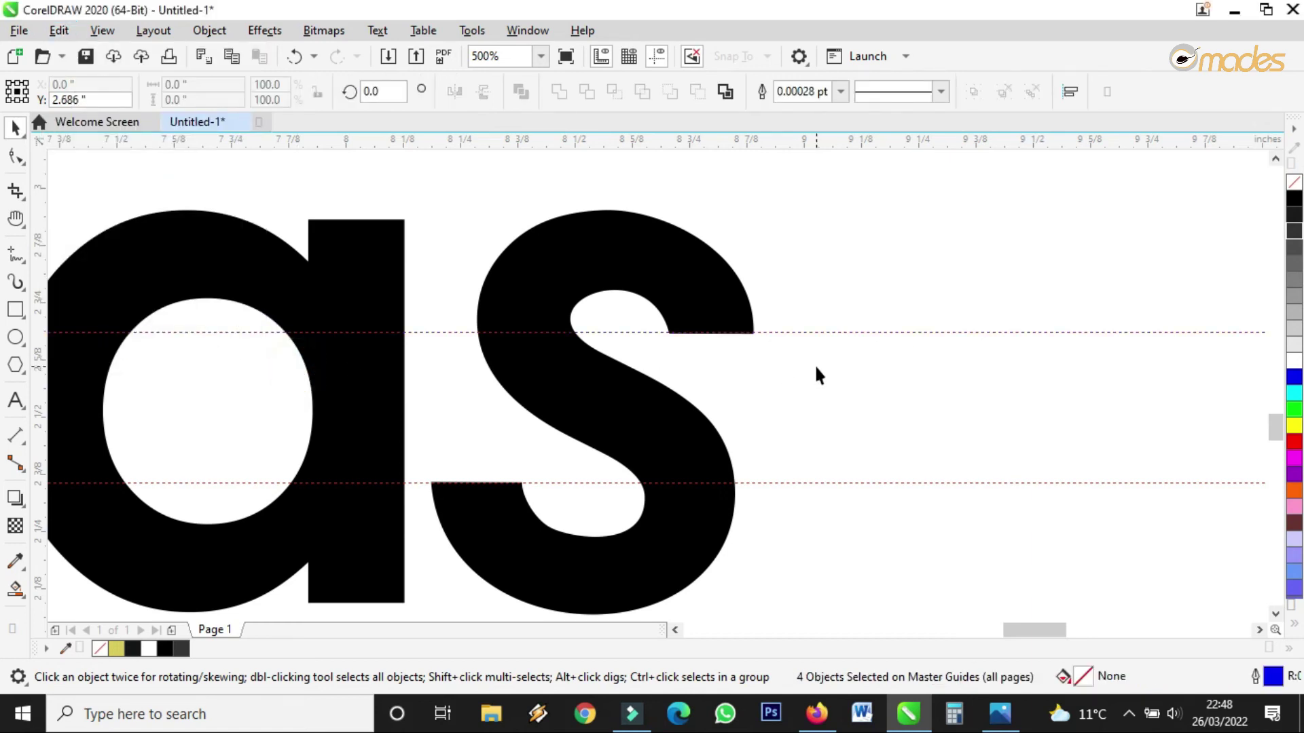
scroll(857, 341, "up", 2)
scroll(826, 307, "down", 2)
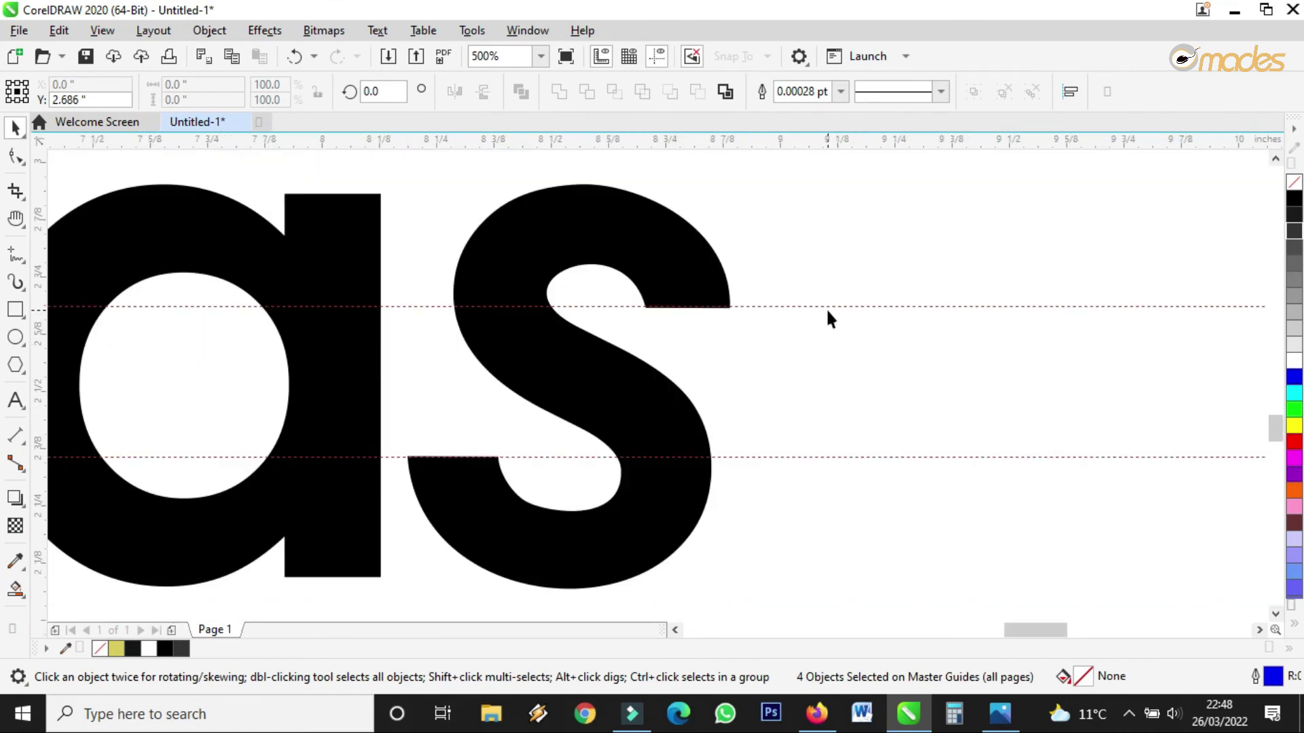
left_click(827, 313)
scroll(736, 313, "down", 5)
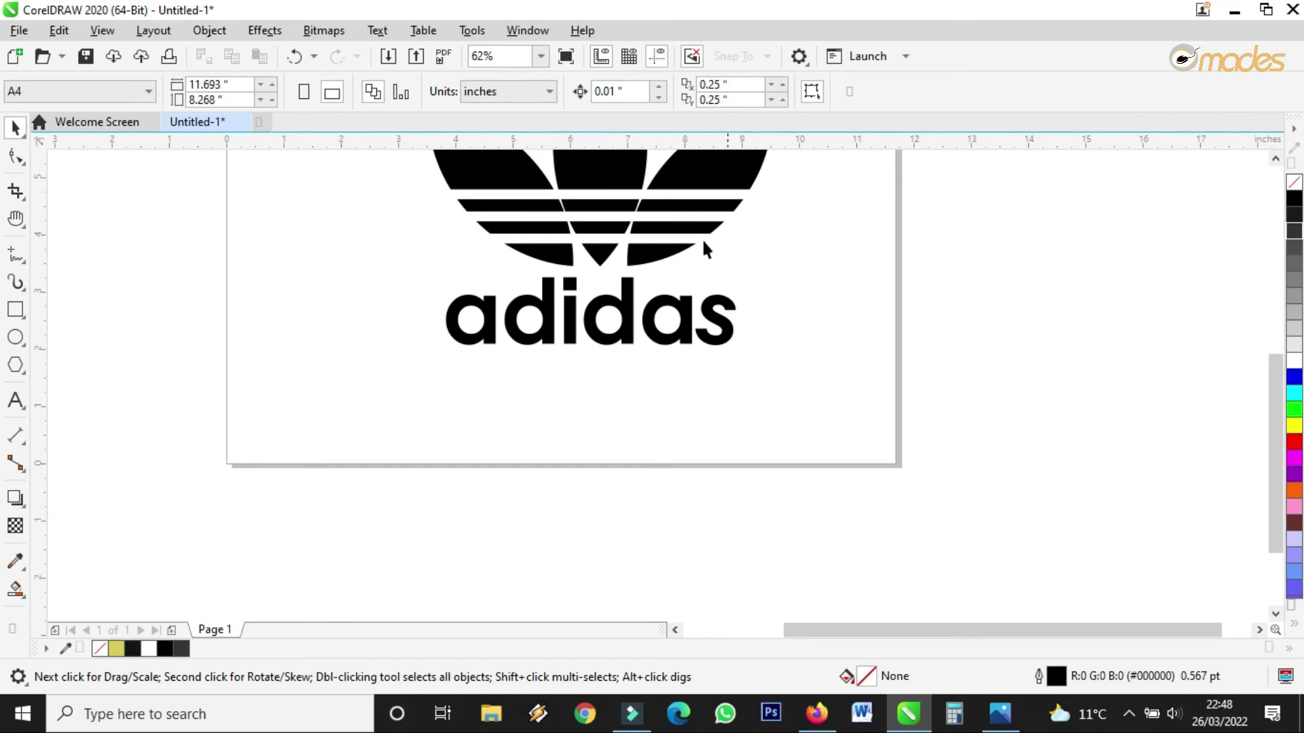
Add the letter R as 24 pt Arial artistic text and place it above the upper end of the s.
scroll(721, 273, "up", 5)
left_click(16, 400)
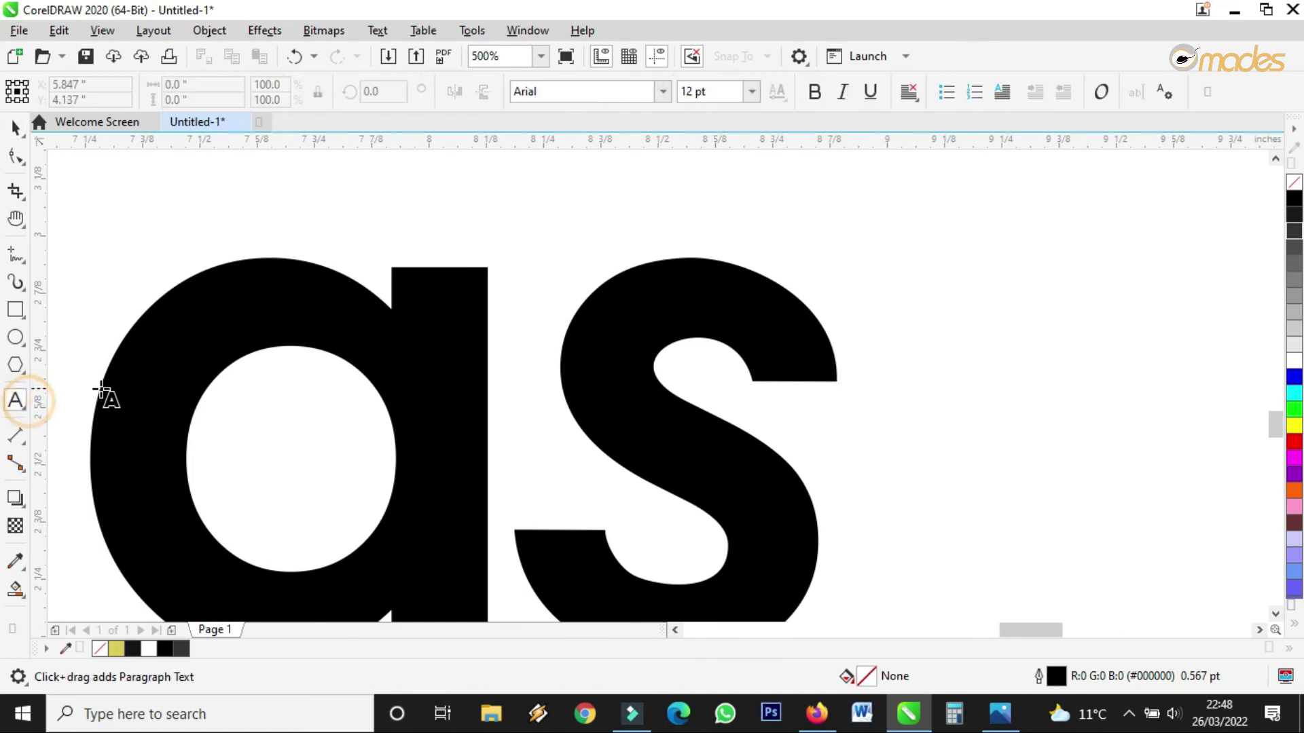
scroll(282, 373, "down", 3)
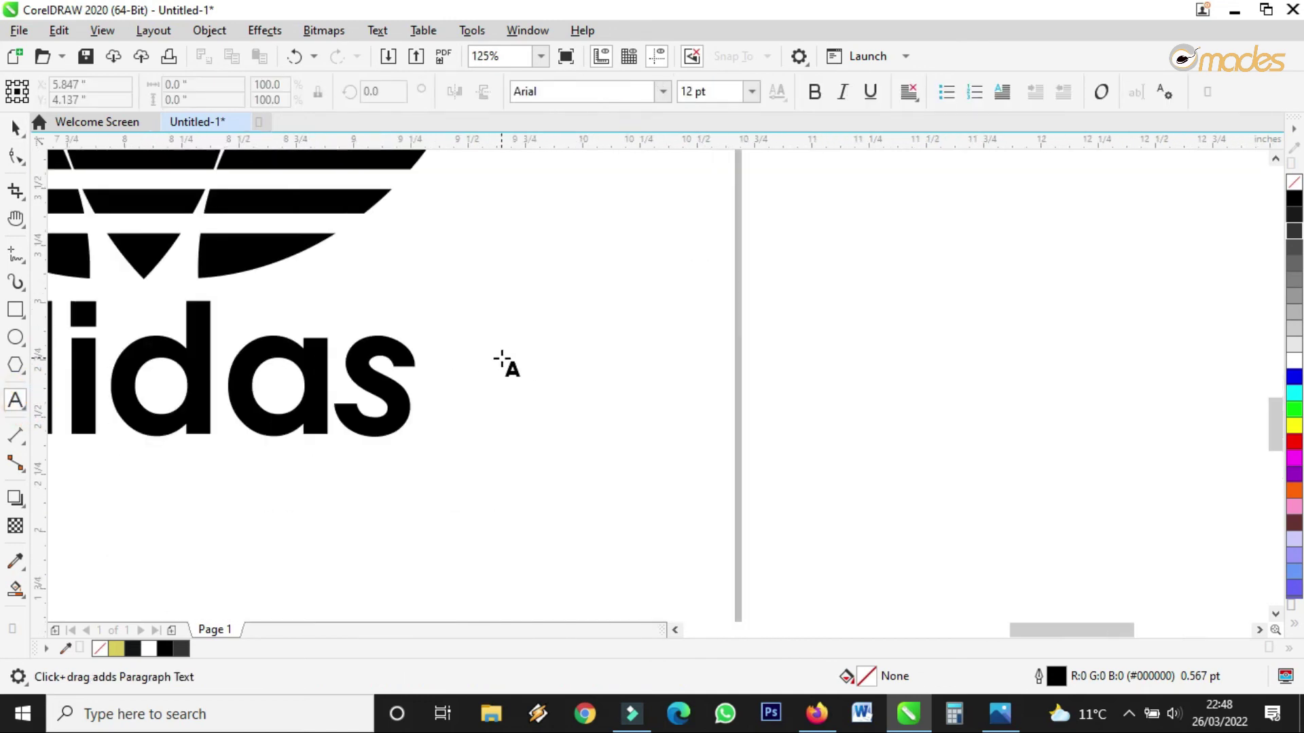
scroll(524, 359, "up", 2)
left_click(523, 354)
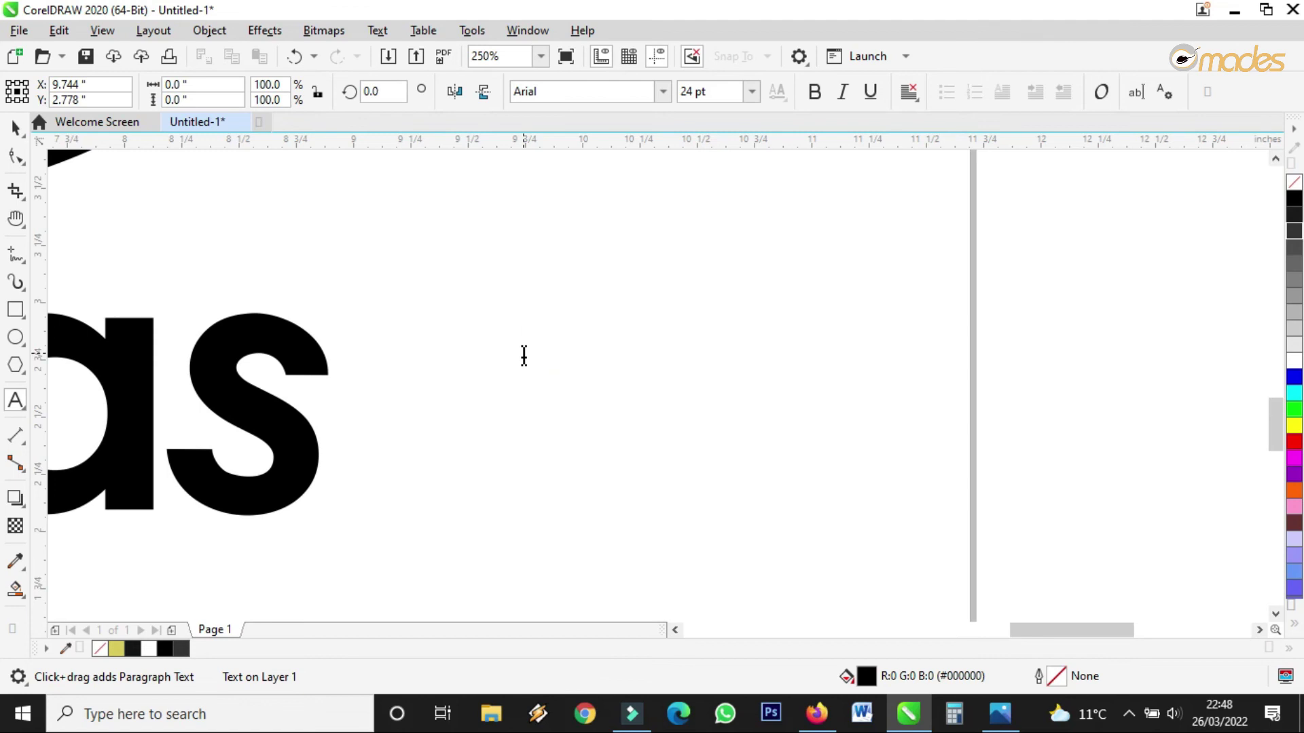
type("R")
left_click(15, 128)
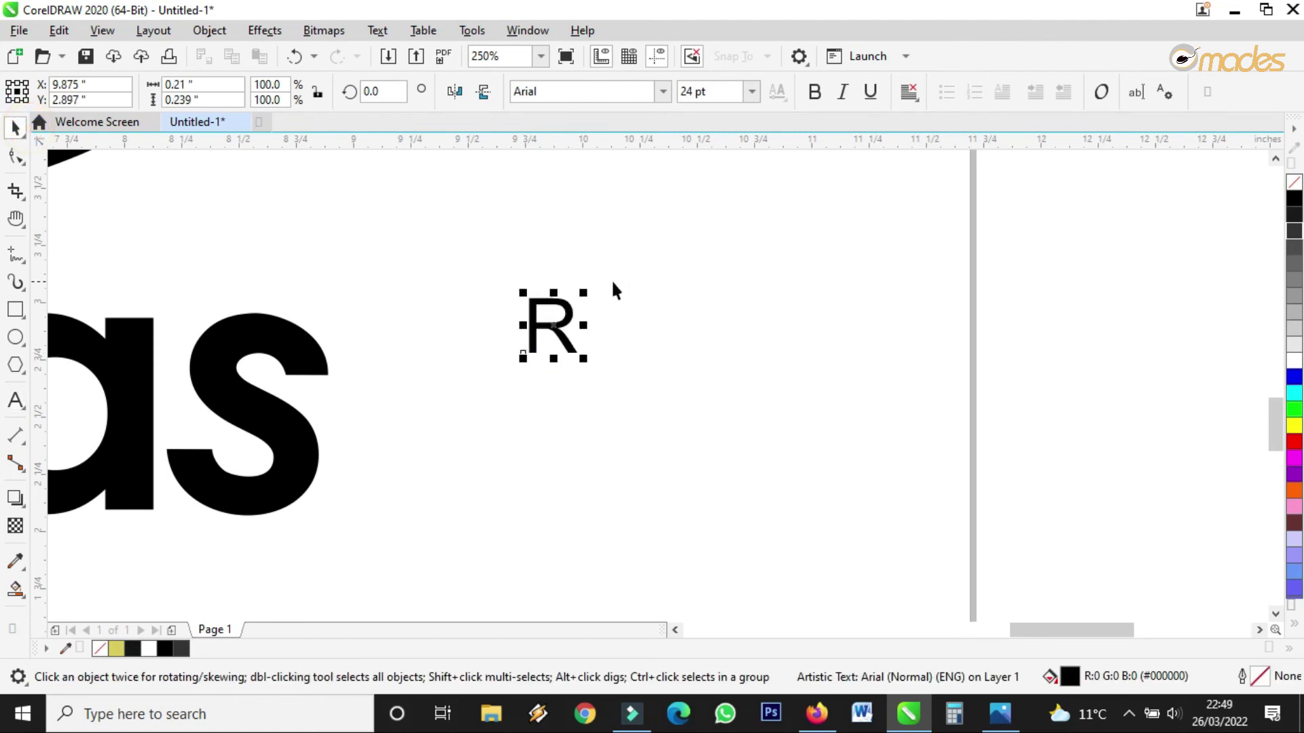
left_click_drag(549, 328, 314, 274)
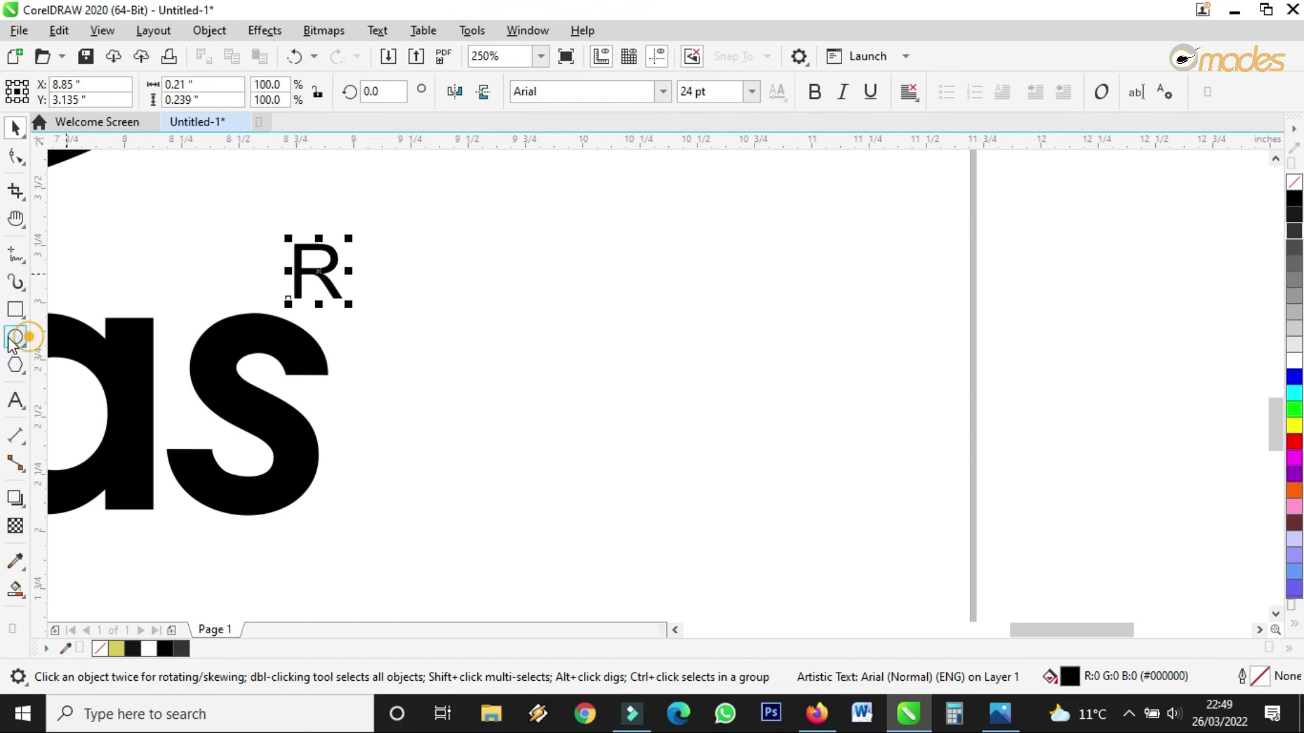
Draw a circle about 0.471 in in diameter around the R and set its outline width to 1.5 pt.
left_click(15, 338)
left_click_drag(265, 220, 347, 330)
left_click(15, 127)
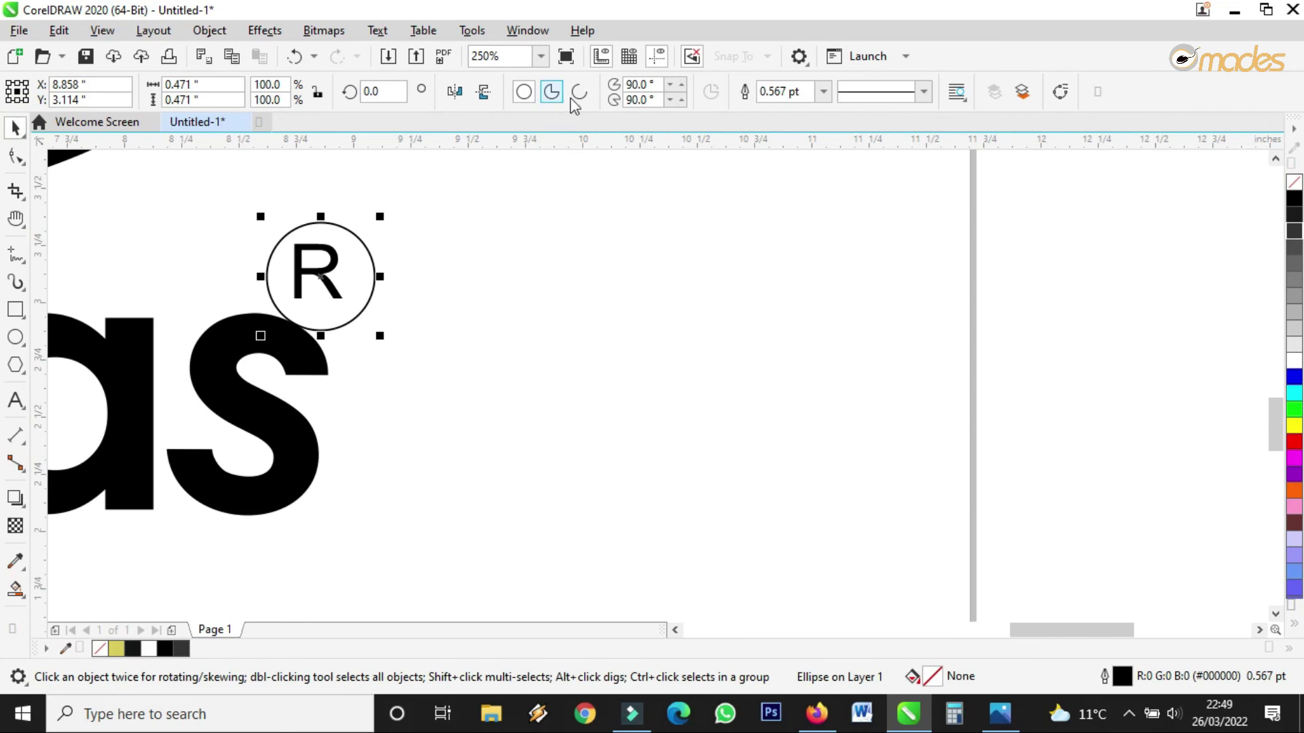
left_click(821, 95)
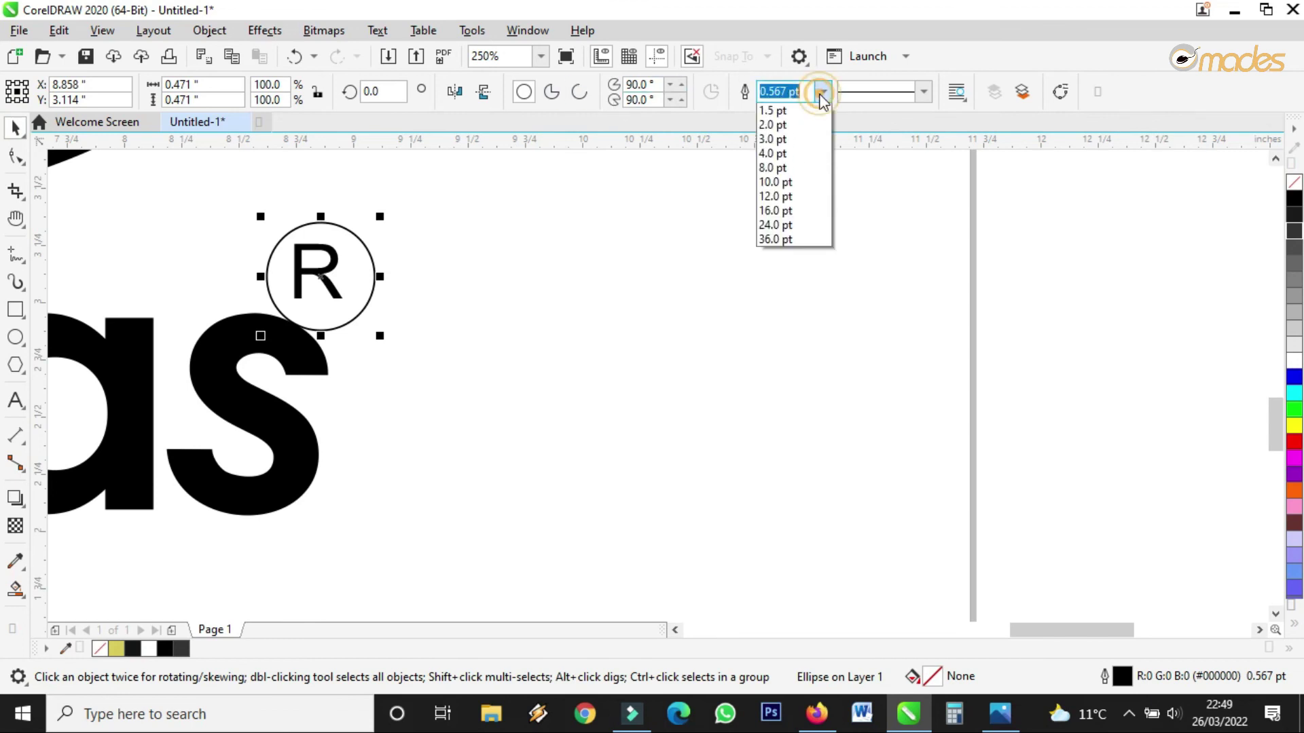
left_click(795, 180)
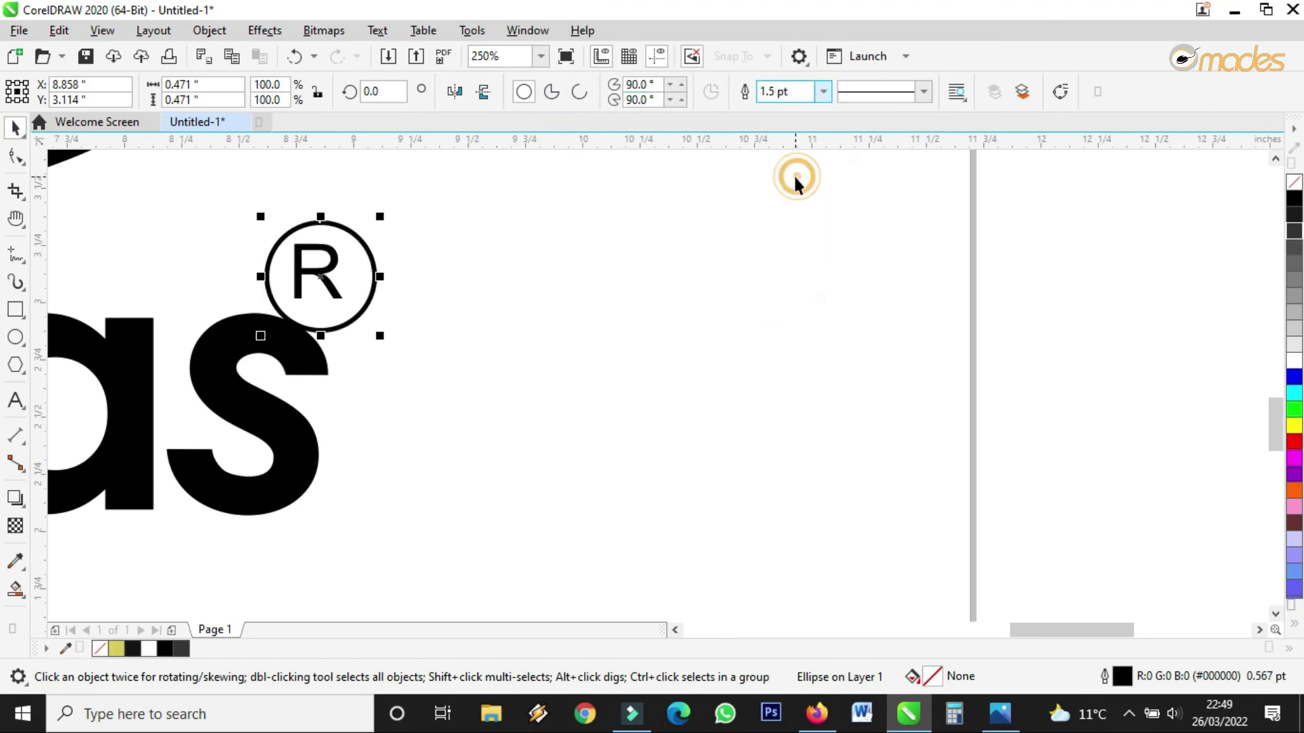
Move the R and its circle together into the empty area beside the s.
left_click_drag(447, 205, 252, 340)
left_click_drag(368, 291, 543, 316)
scroll(543, 315, "up", 2)
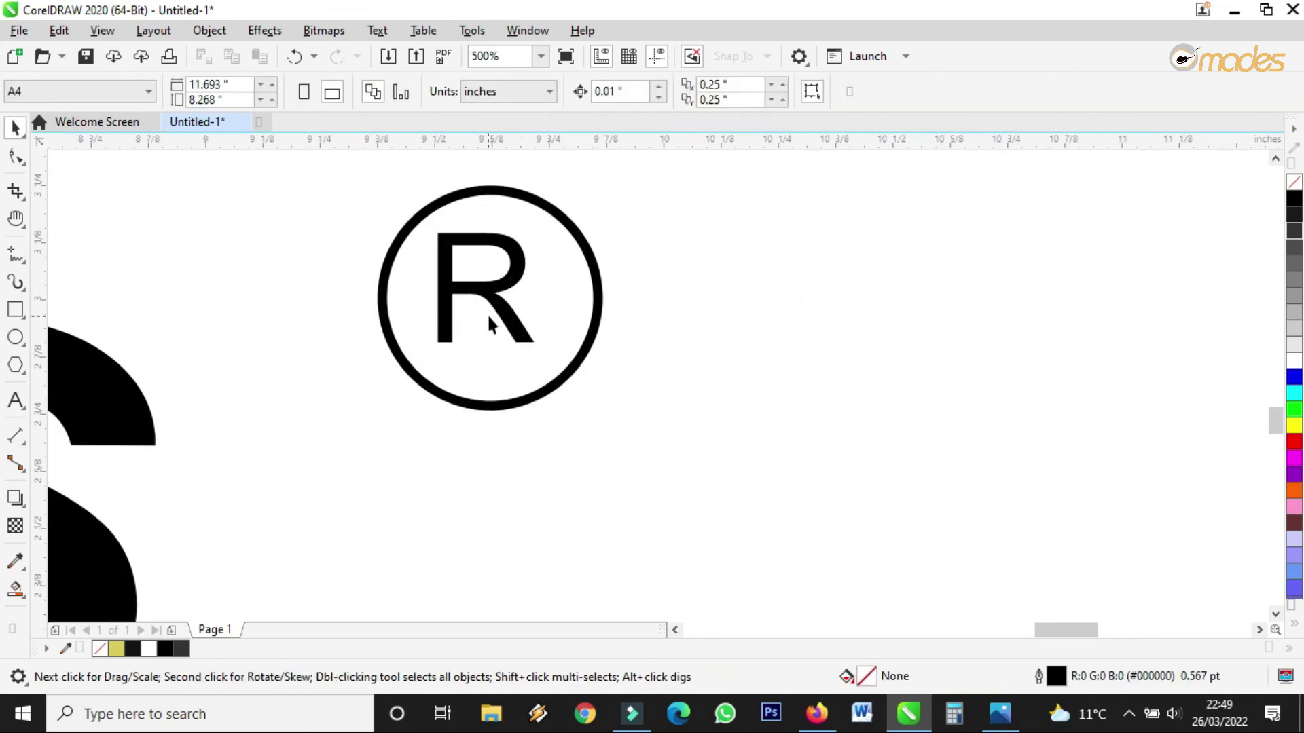
Centre the R inside its circle, make it bold and enlarge it to about 28.19 pt.
left_click(495, 304)
left_click_drag(486, 283, 498, 286)
left_click(814, 91)
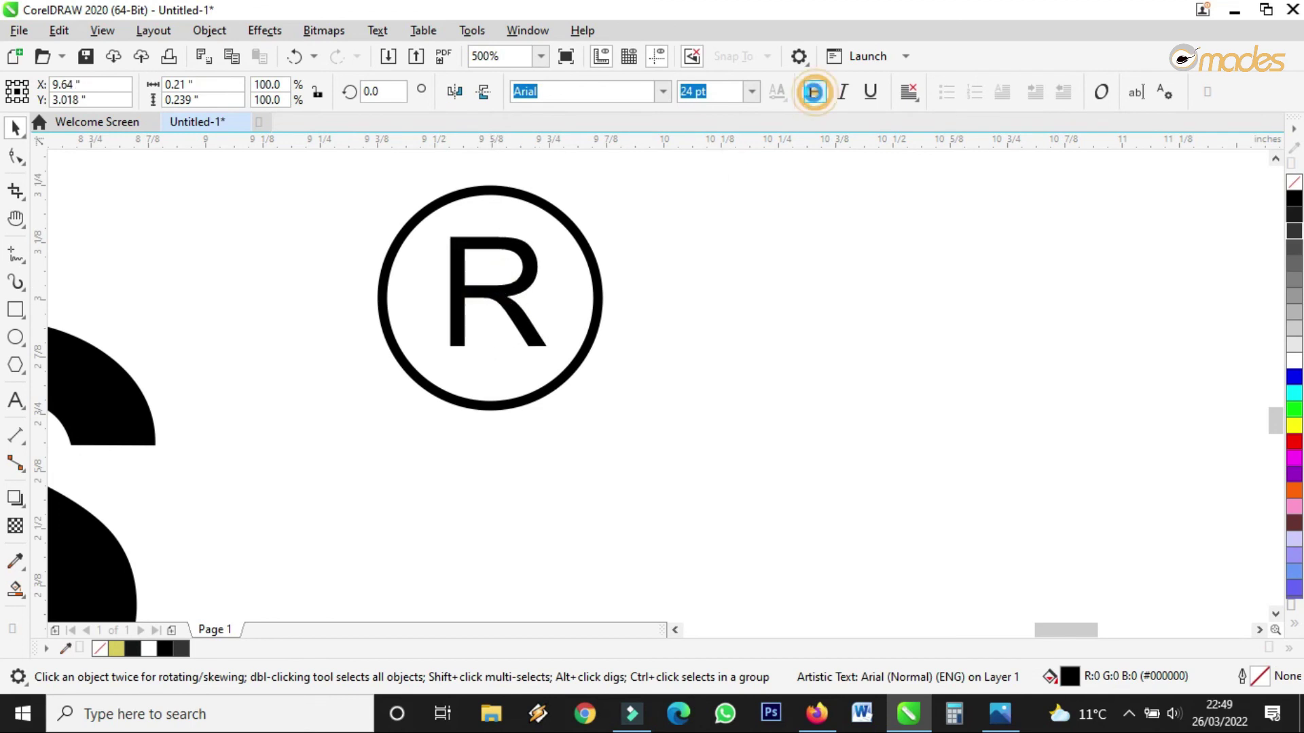
left_click_drag(554, 352, 564, 360)
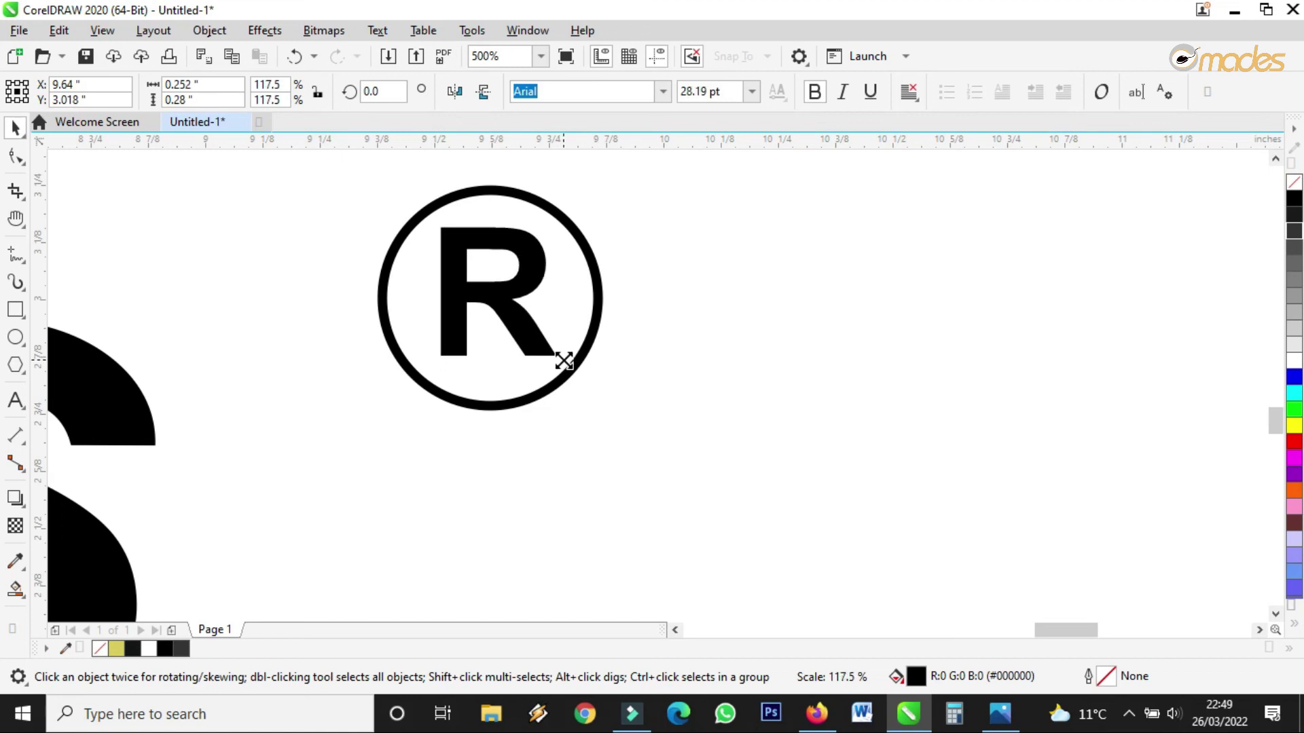
scroll(577, 356, "down", 3)
left_click(594, 397)
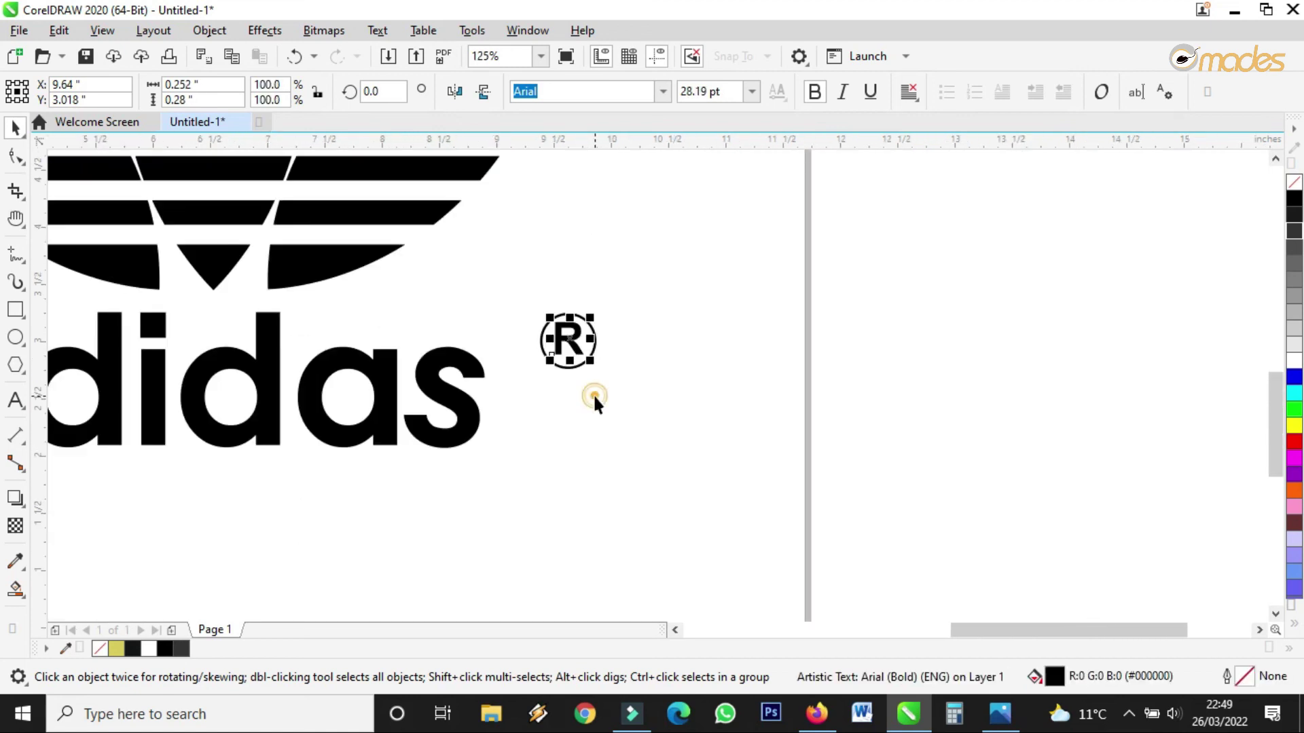
Enlarge the bold R slightly inside its circle, and group the letter with the circle.
scroll(583, 349, "up", 5)
left_click(536, 314)
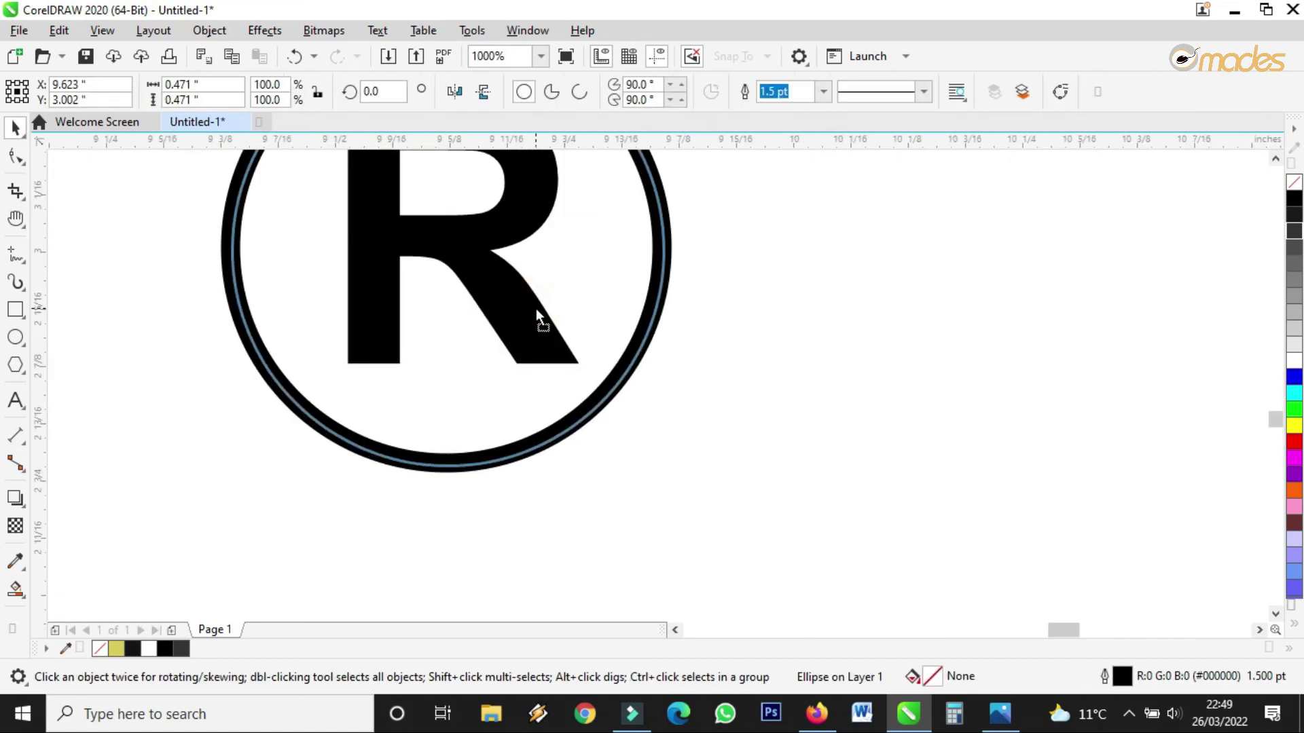
scroll(662, 372, "down", 2)
left_click(555, 309)
scroll(684, 254, "down", 4)
left_click_drag(751, 210, 578, 350)
scroll(654, 241, "up", 4)
left_click(778, 335)
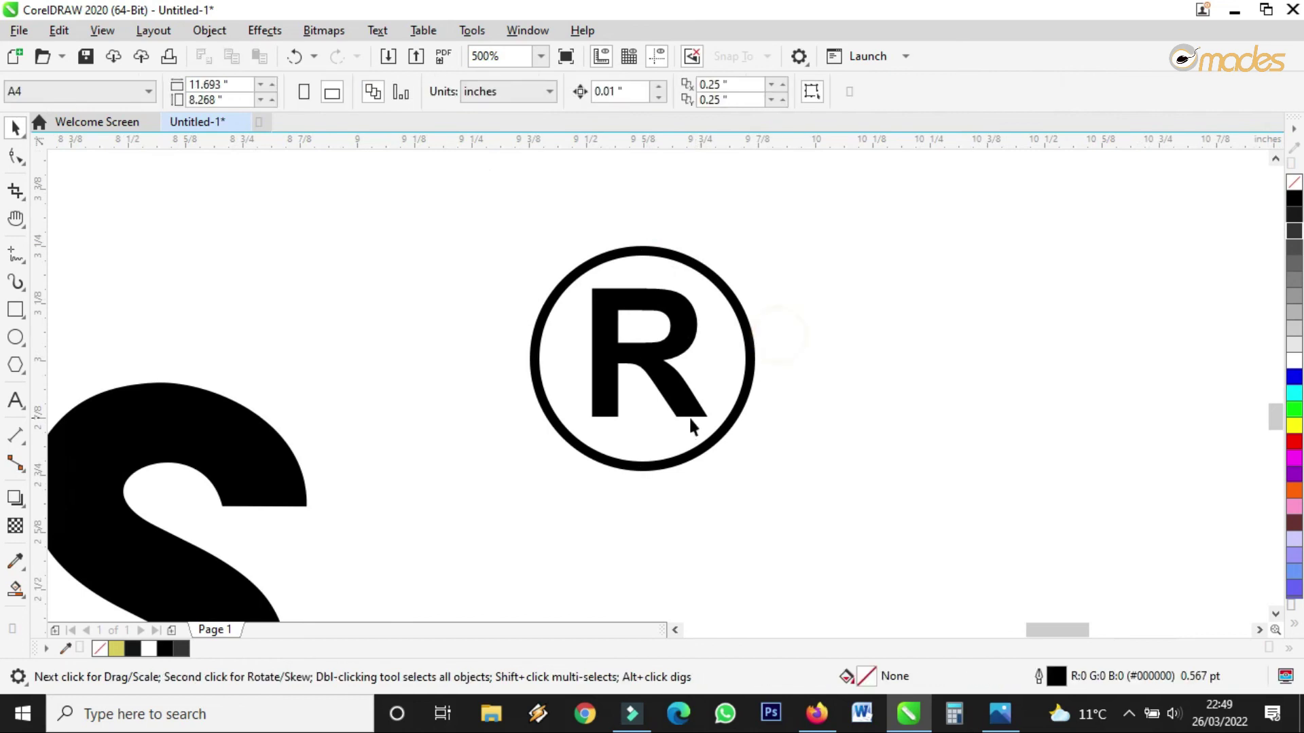
left_click(691, 424)
left_click(702, 420)
left_click_drag(709, 422, 714, 430)
left_click_drag(873, 199, 485, 526)
left_click(973, 91)
Move the circled R group above the upper end of the s and scale it down to about 0.257 in.
scroll(886, 271, "down", 2)
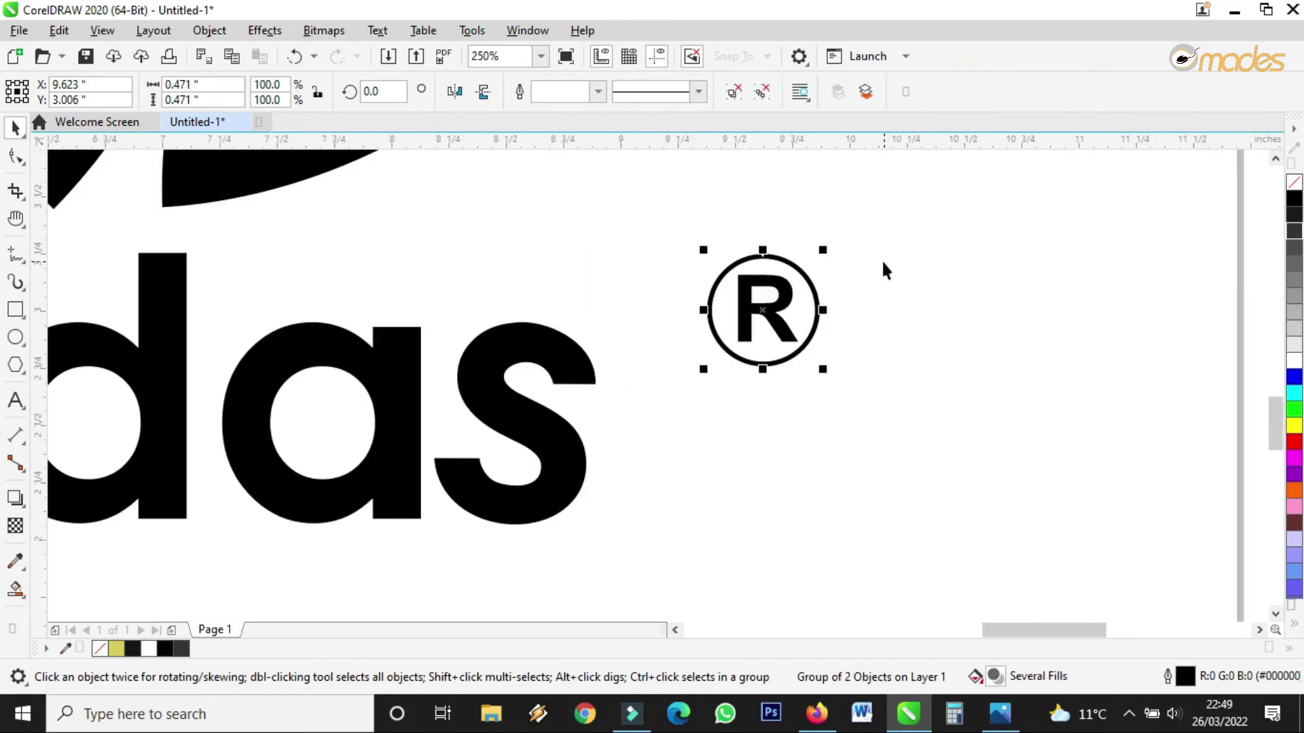
left_click_drag(774, 305, 594, 272)
left_click_drag(650, 211, 575, 292)
scroll(585, 278, "up", 2)
scroll(646, 275, "down", 5)
left_click(751, 394)
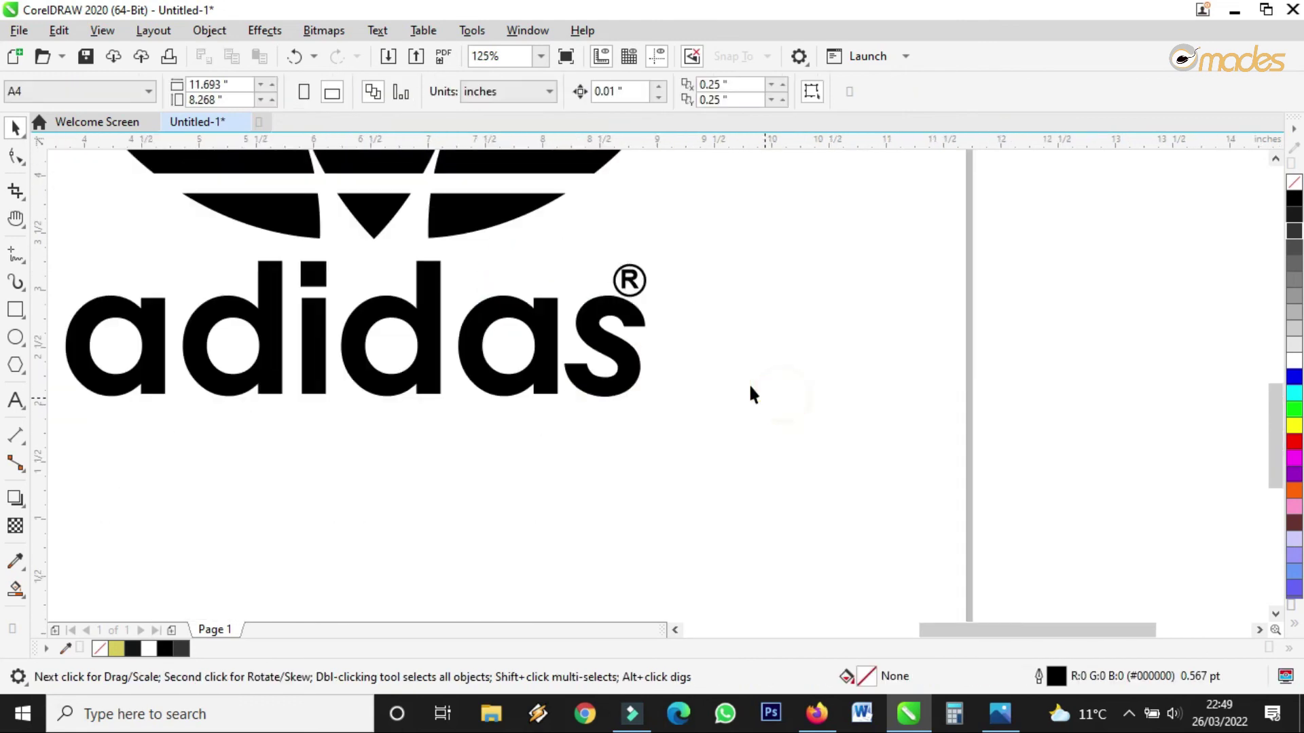
Fine-tune the position of the circled R just above the s.
scroll(649, 295, "up", 5)
left_click(605, 271)
left_click_drag(626, 312, 620, 307)
scroll(706, 358, "down", 4)
scroll(747, 370, "down", 2)
left_click(800, 381)
scroll(792, 394, "down", 4)
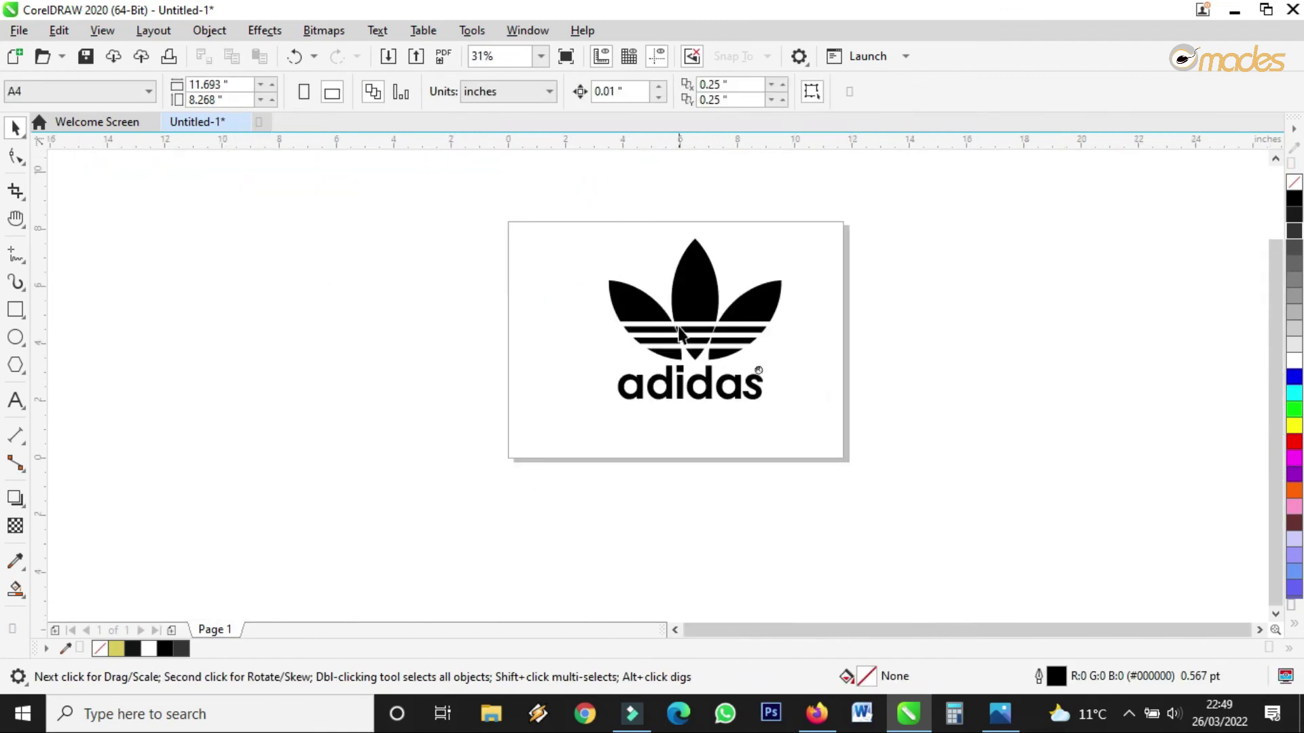
scroll(682, 333, "up", 5)
left_click(1017, 435)
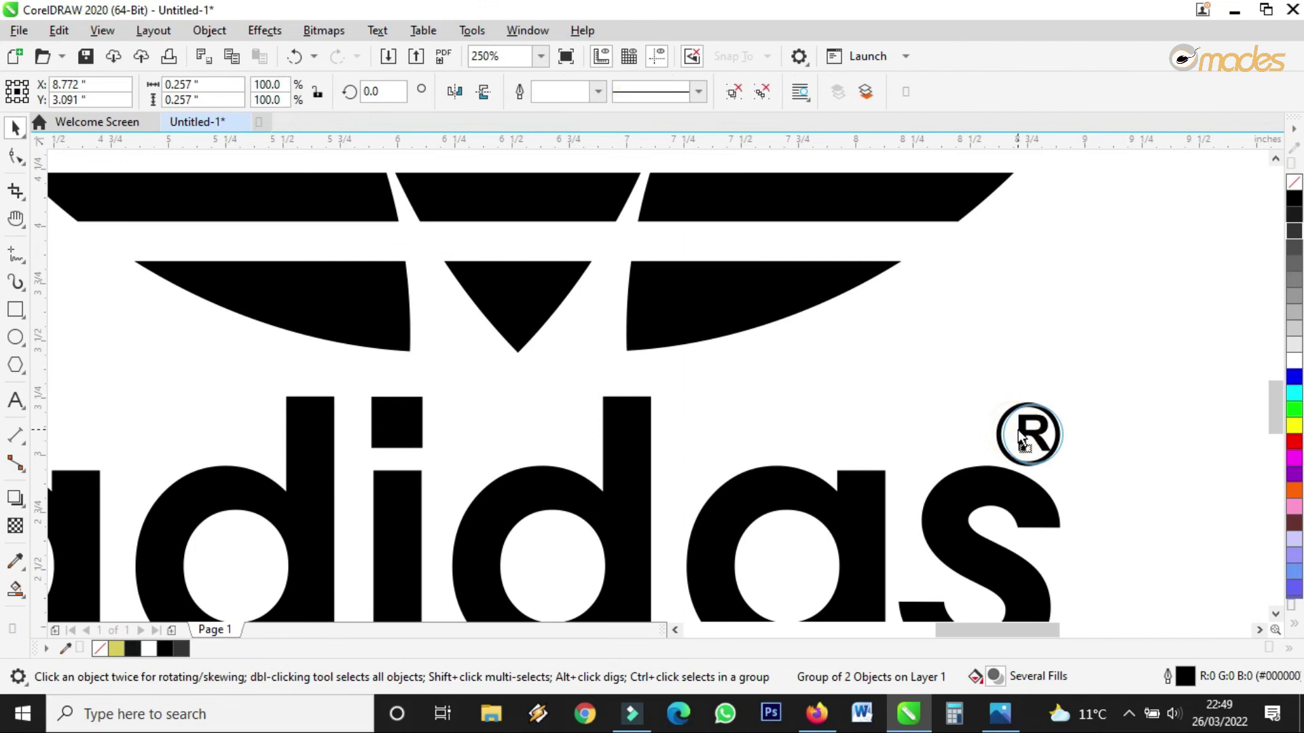
Nudge the adidas wordmark and circled R together slightly left and up, to about X 6.342 in, Y 2.671 in.
scroll(1017, 433, "down", 4)
left_click_drag(587, 513, 963, 395)
scroll(848, 448, "up", 3)
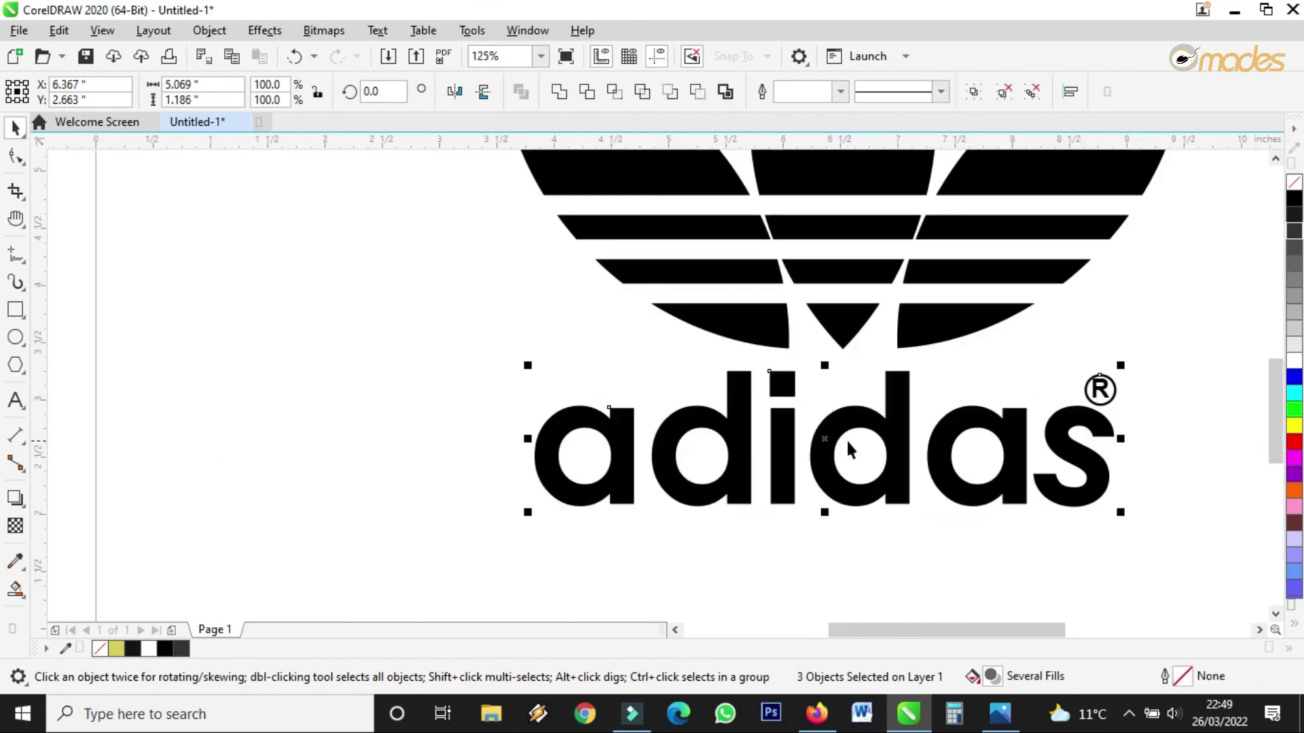
left_click_drag(843, 427, 840, 425)
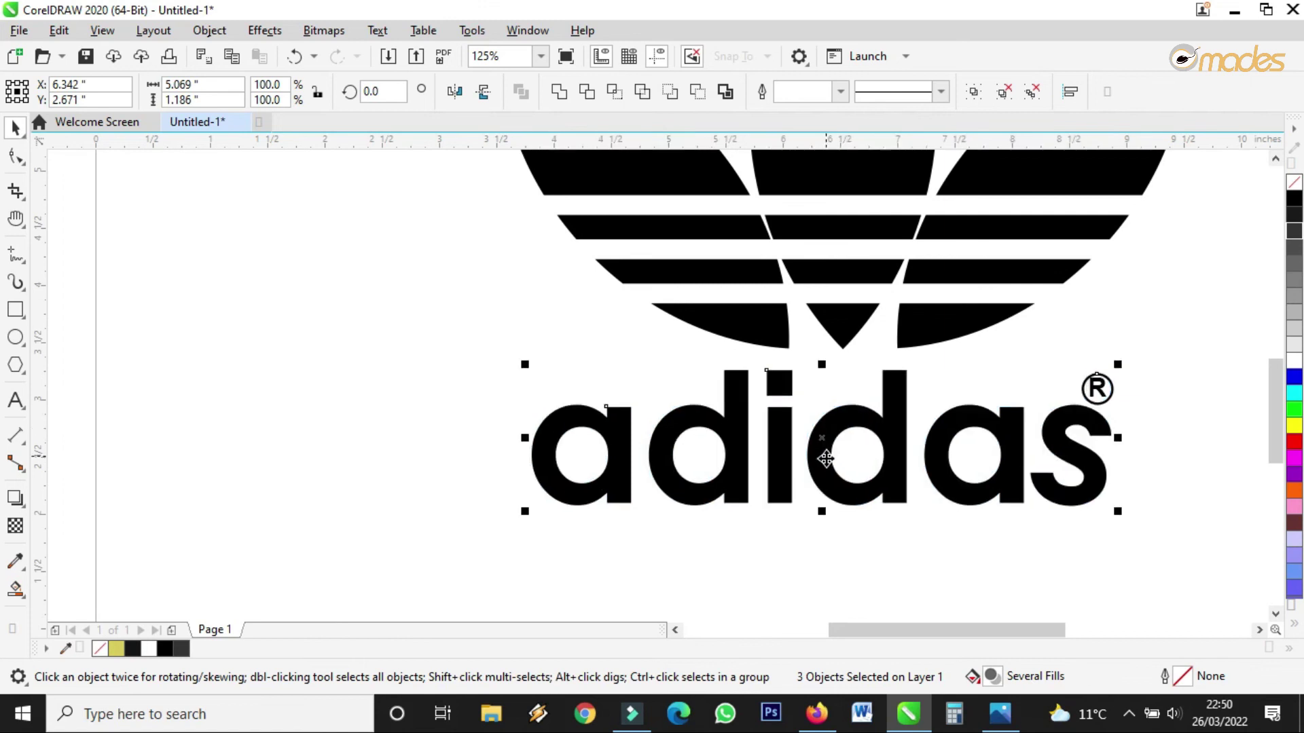
left_click(800, 534)
Group the trefoil, wordmark and circled R into one object and centre it on the page.
scroll(800, 535, "down", 3)
left_click_drag(606, 326, 889, 543)
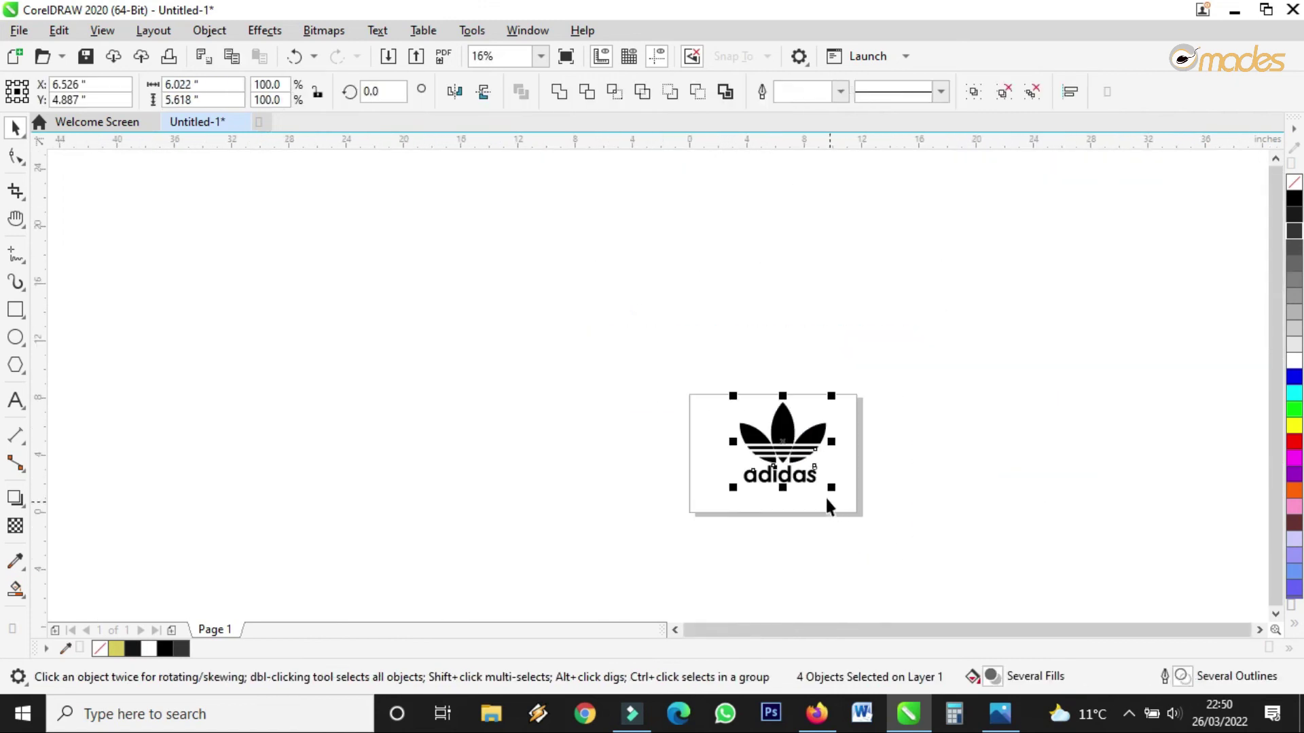
scroll(825, 496, "up", 2)
left_click(970, 89)
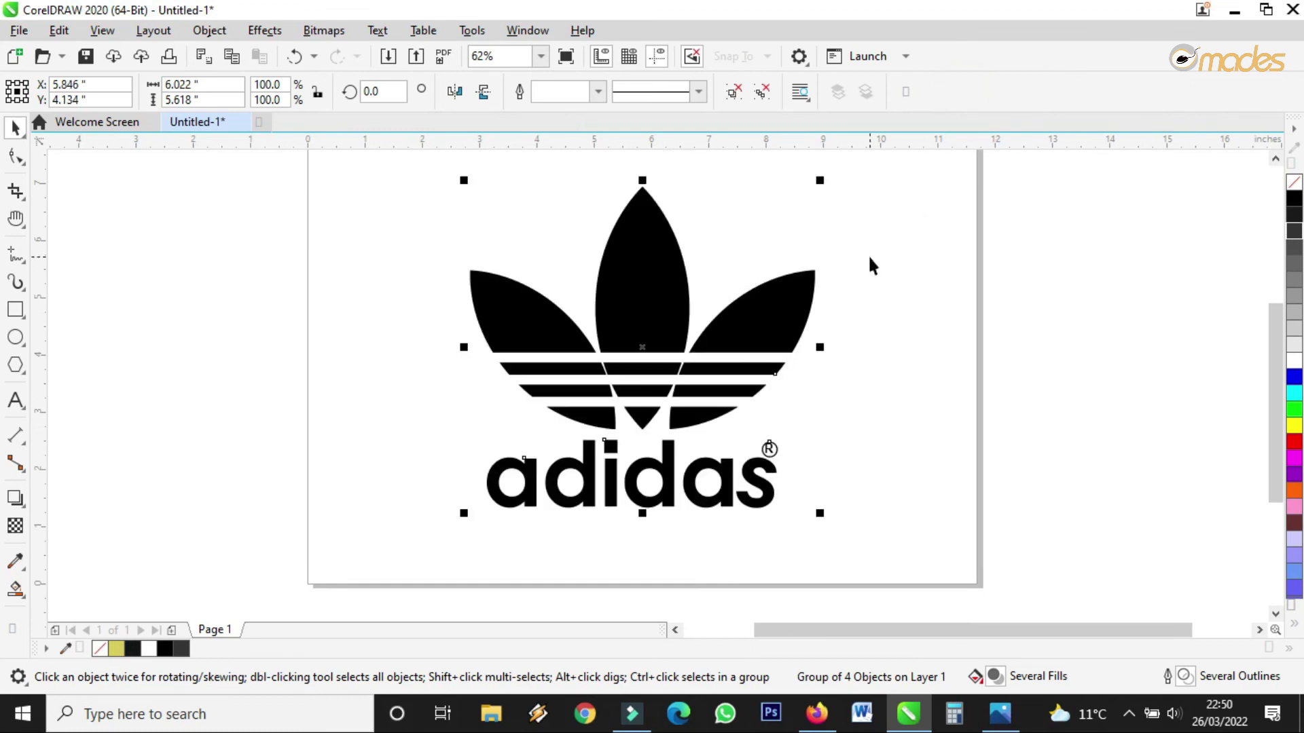
Enlarge the grouped logo proportionally about its centre so it fills more of the page.
scroll(823, 307, "down", 2)
left_click_drag(827, 245, 853, 234)
left_click(926, 329)
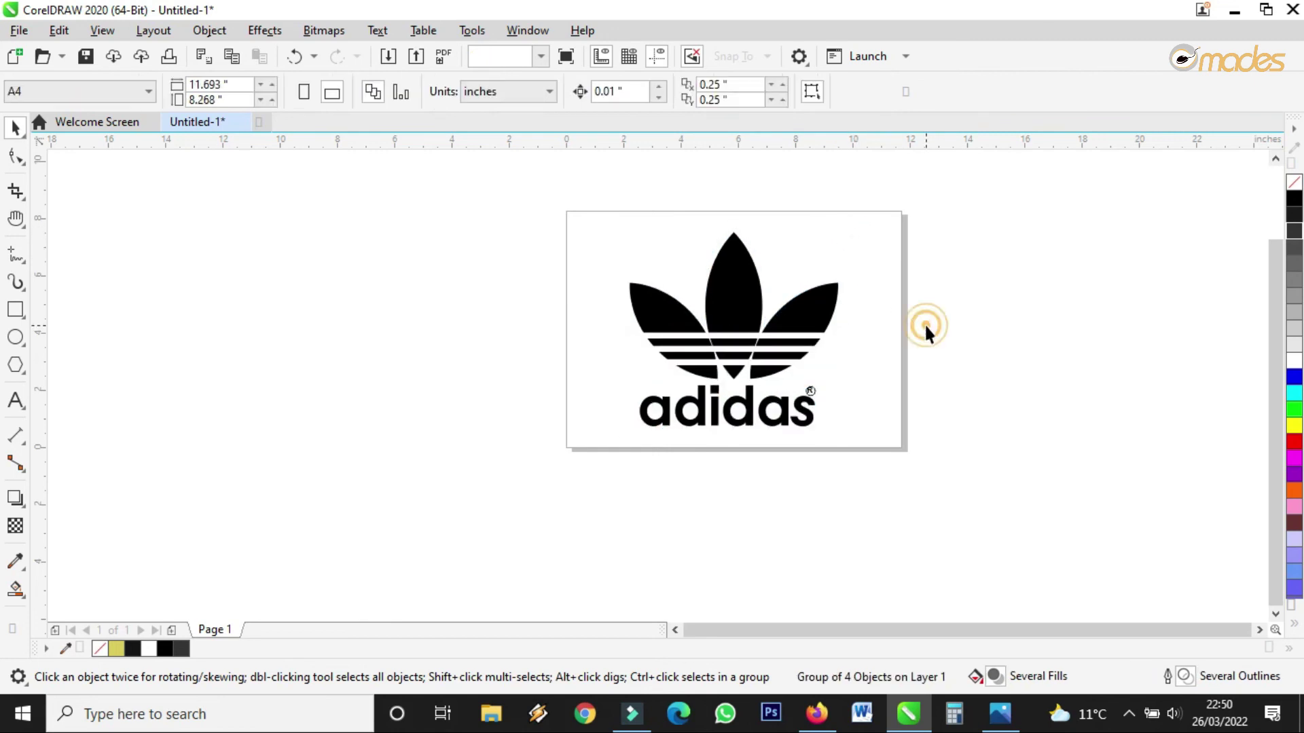
Zoom in on the whole page and show the finished logo in full-screen preview.
left_click(26, 231)
left_click(47, 219)
left_click(551, 204)
left_click_drag(596, 221, 919, 468)
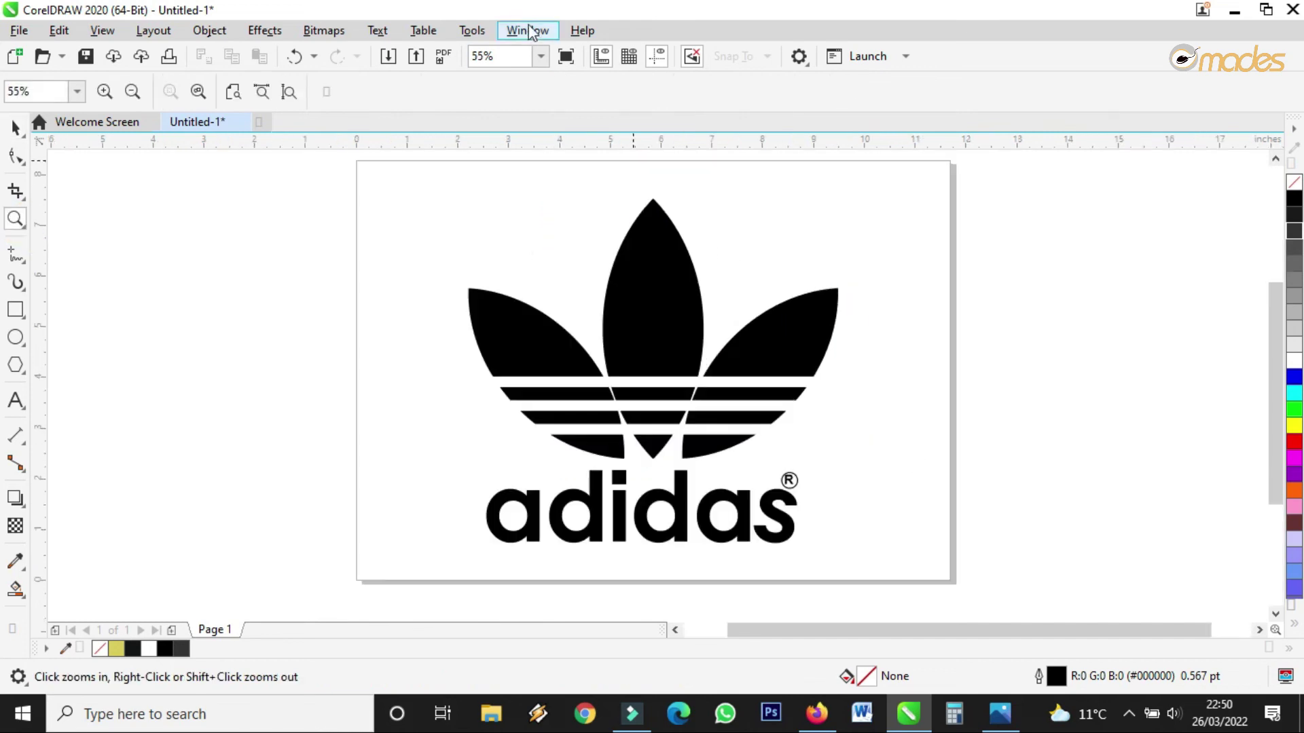
left_click(564, 57)
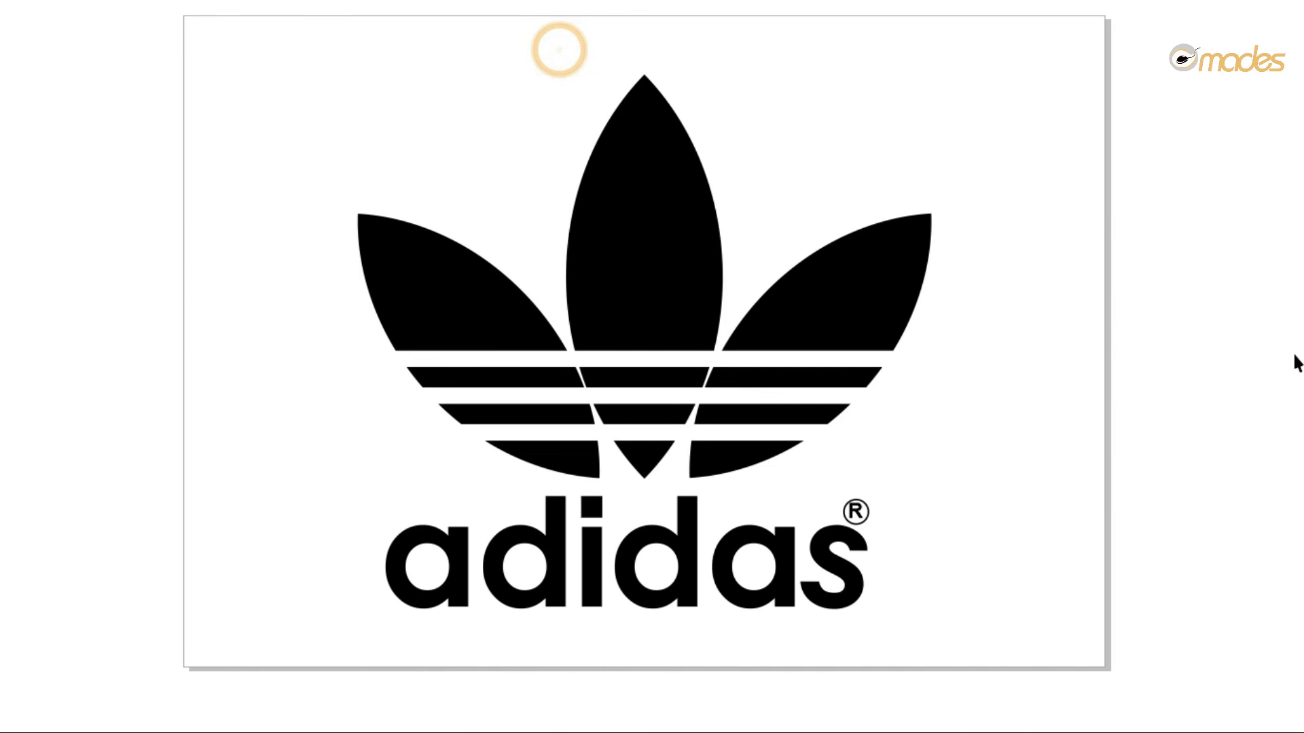